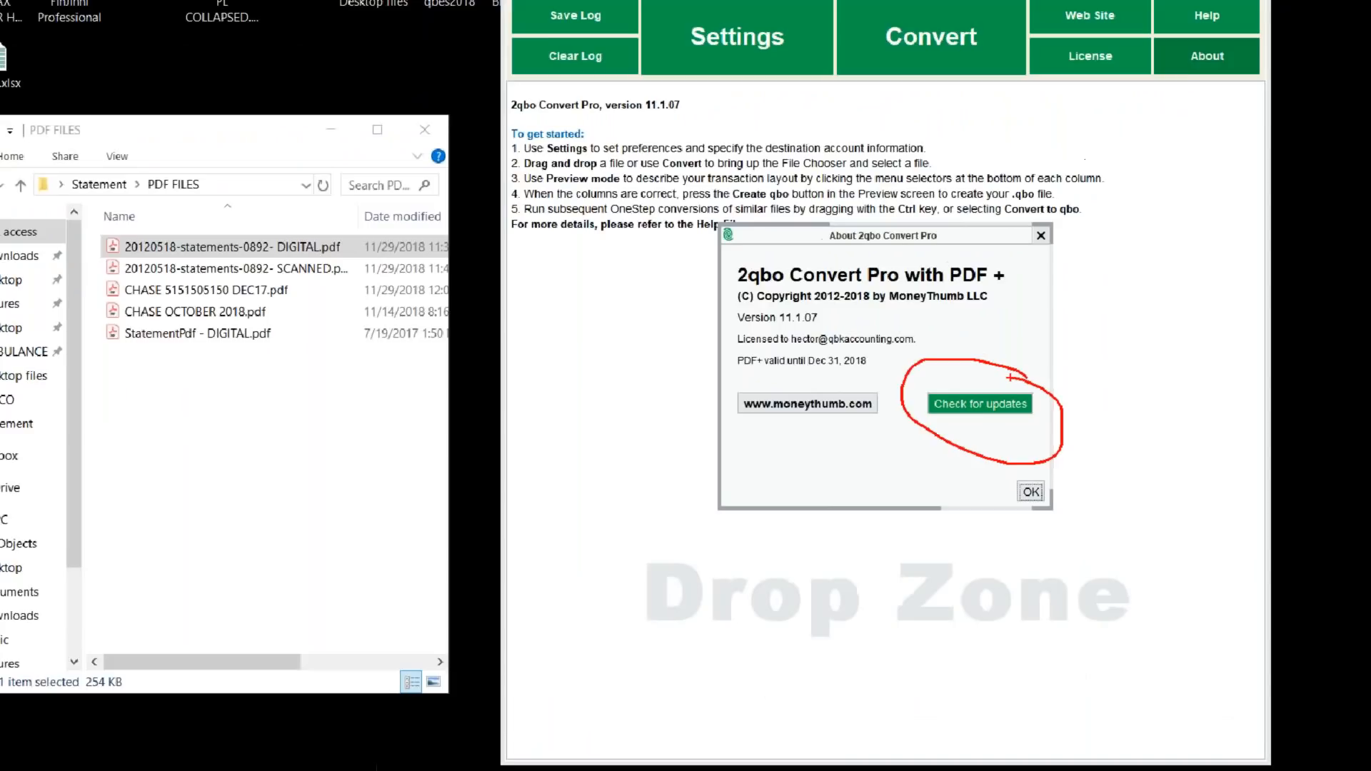
Check for a newer version of 2qbo Convert Pro, then dismiss the About dialog without downloading it.
left_click(993, 416)
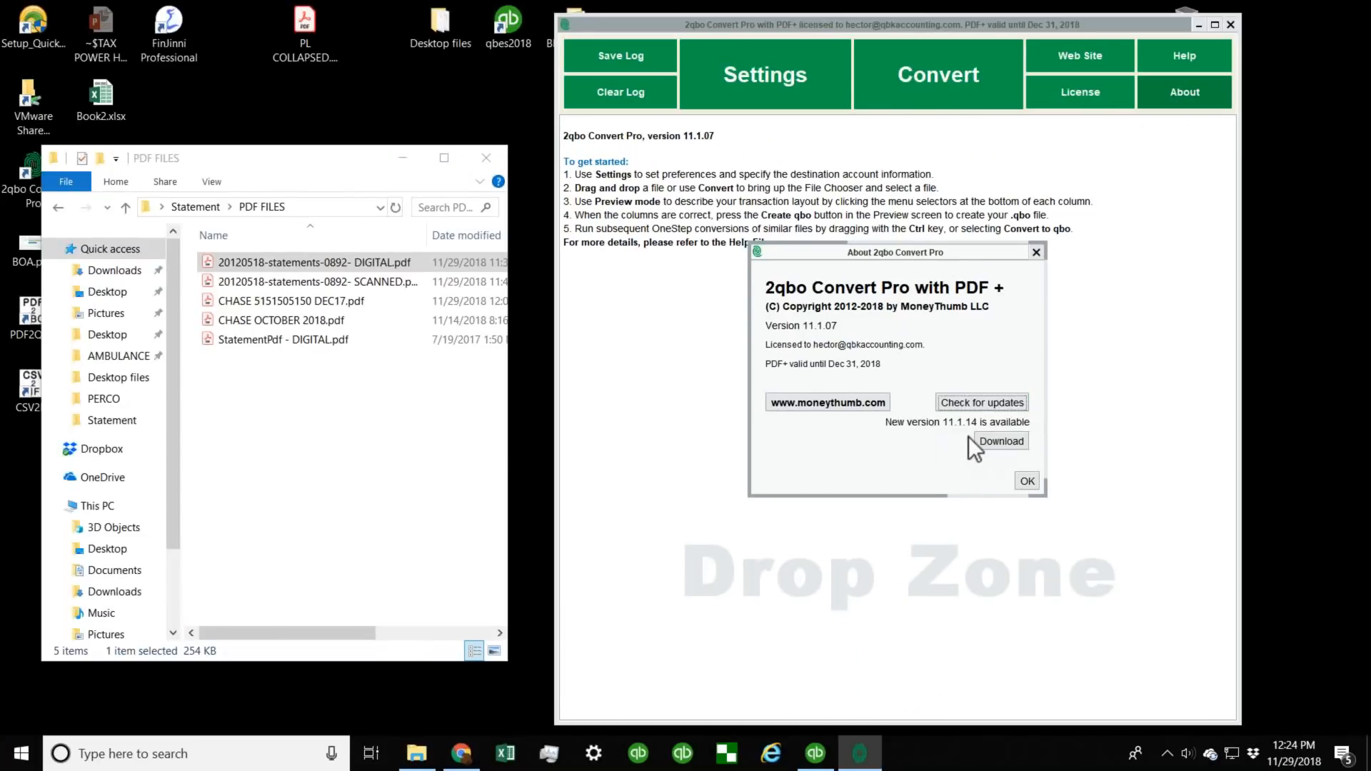
left_click(1028, 481)
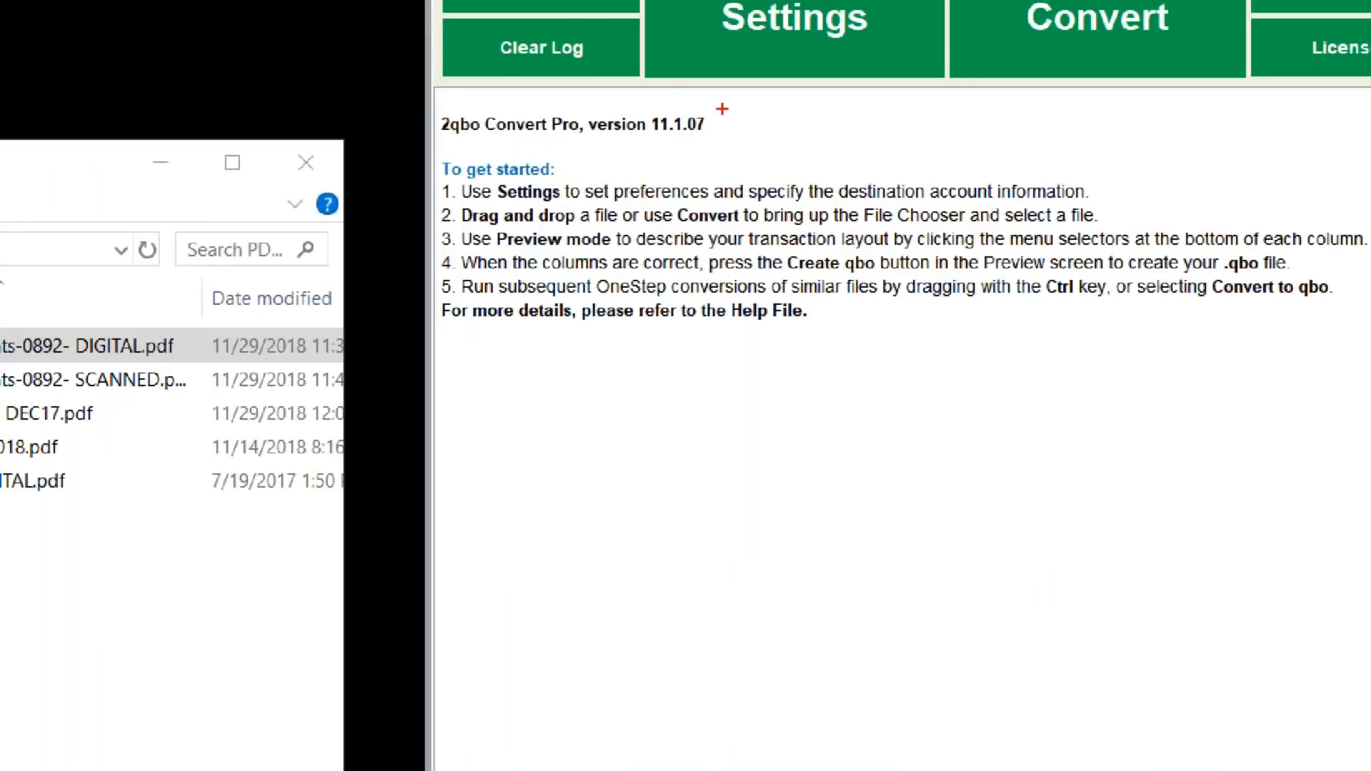
mouse_move(749, 178)
left_mouse_down()
mouse_move(727, 100)
mouse_move(674, 135)
left_mouse_up()
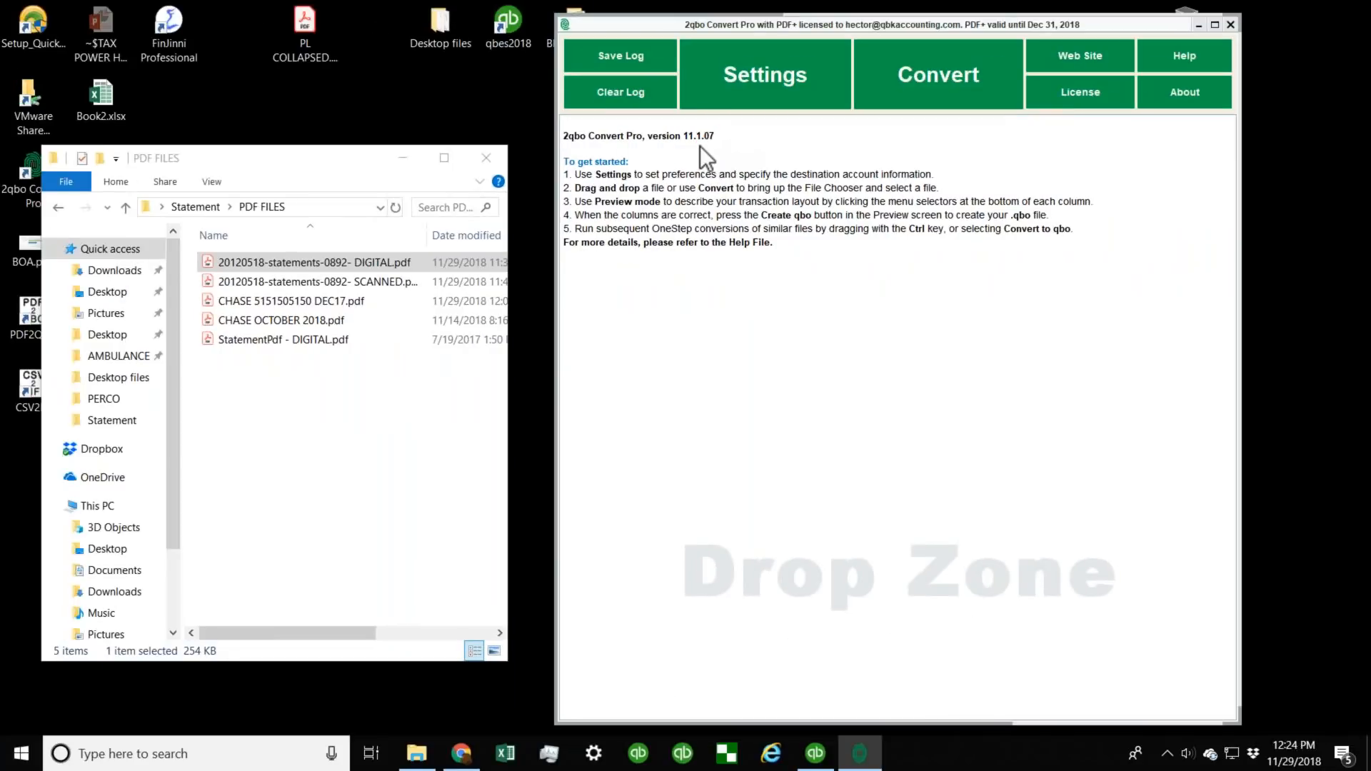
left_click_drag(679, 24, 690, 24)
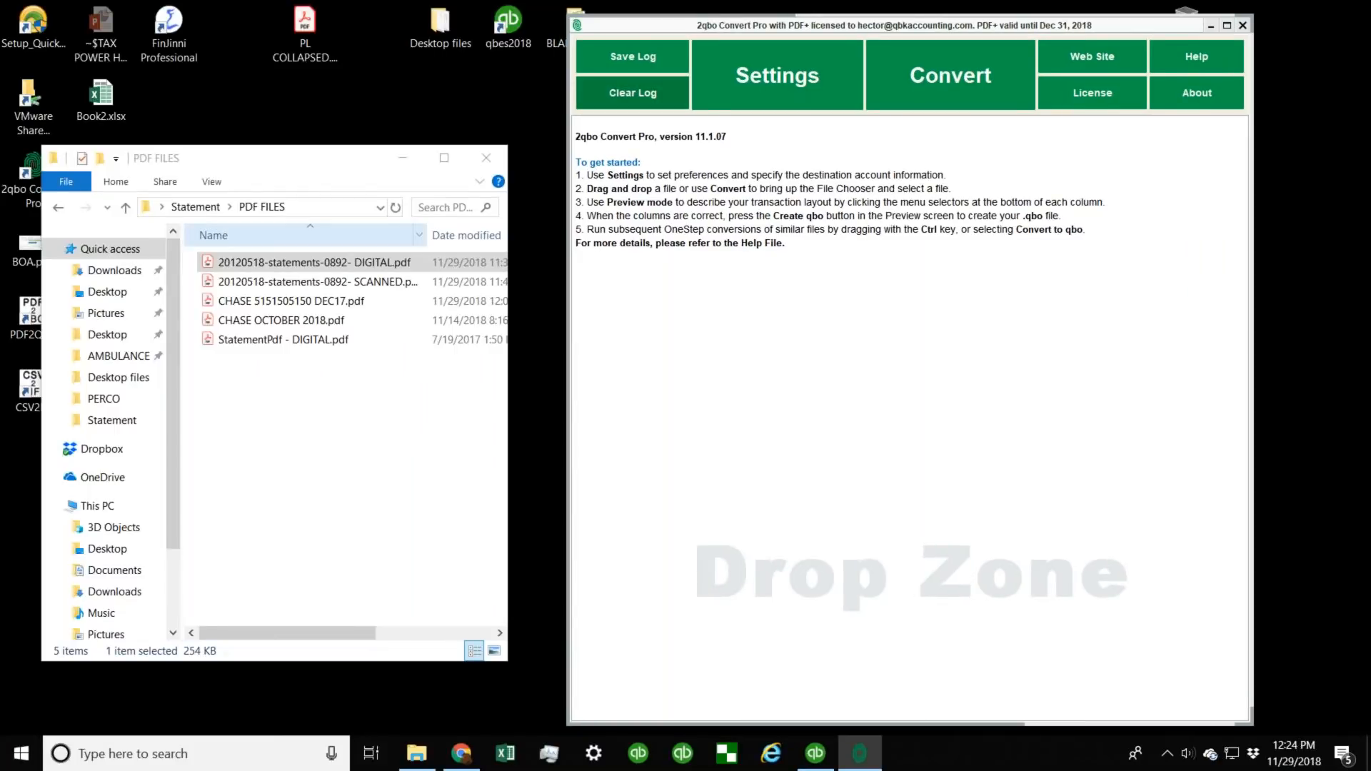
Open 20120518-statements-0892- DIGITAL.pdf and examine its account summary, payment information and address blocks for selectable text.
left_click(281, 263)
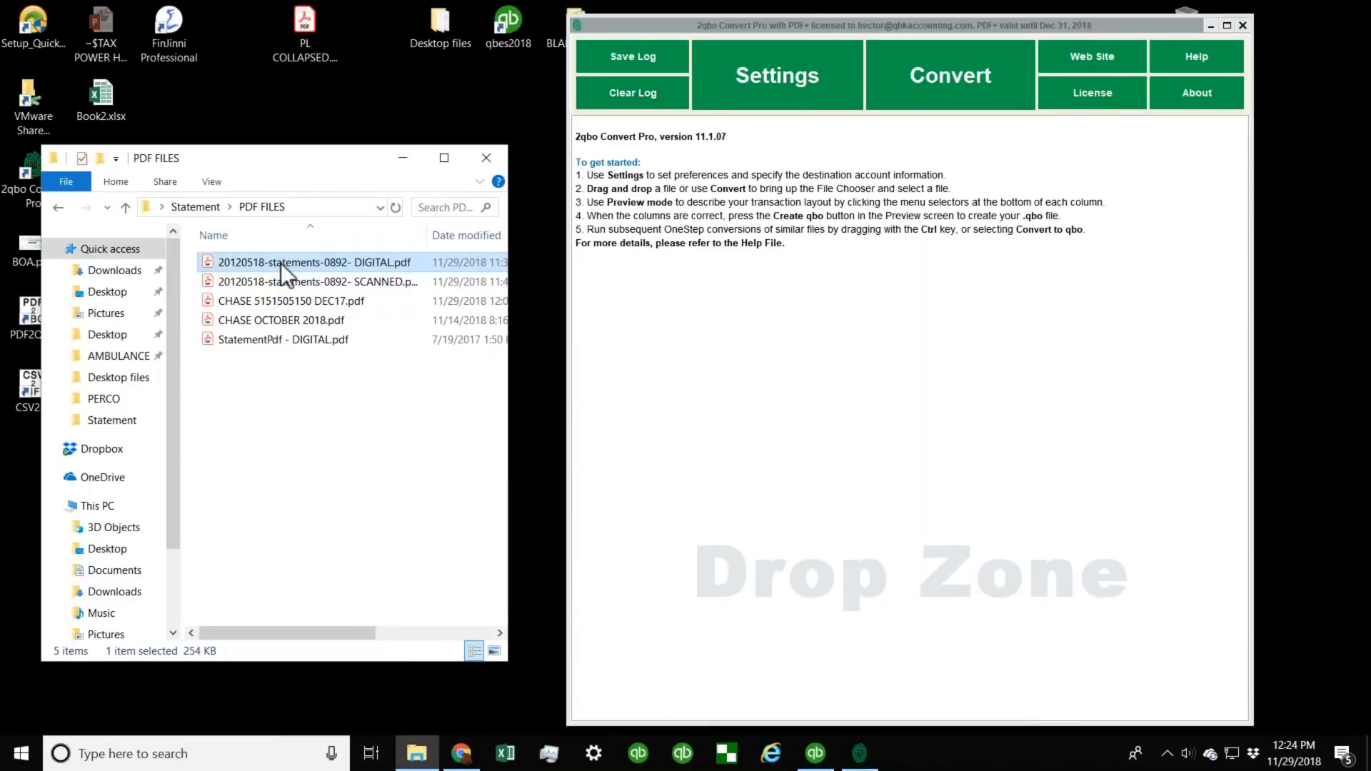
double_click(281, 263)
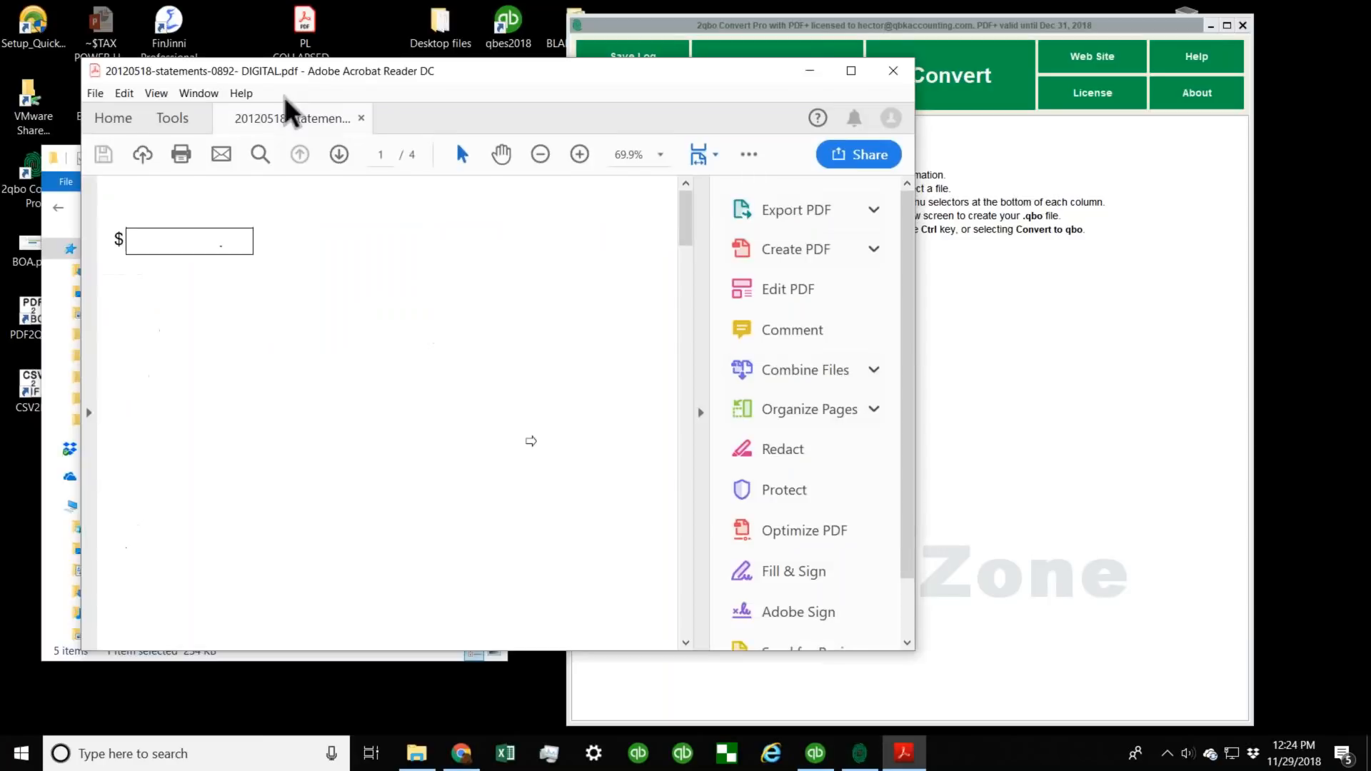
left_click_drag(296, 74, 429, 62)
left_click(824, 416)
scroll(304, 523, "down", 2)
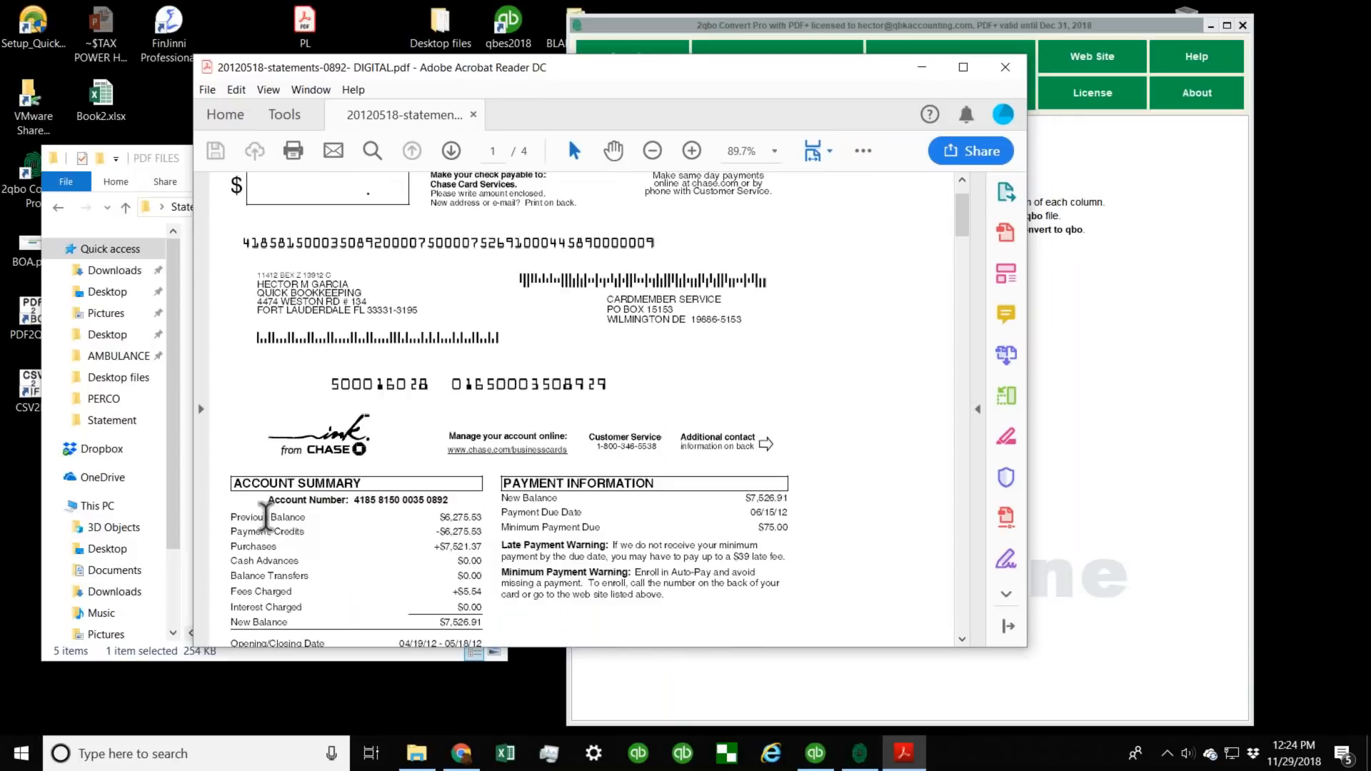
left_click_drag(269, 517, 307, 609)
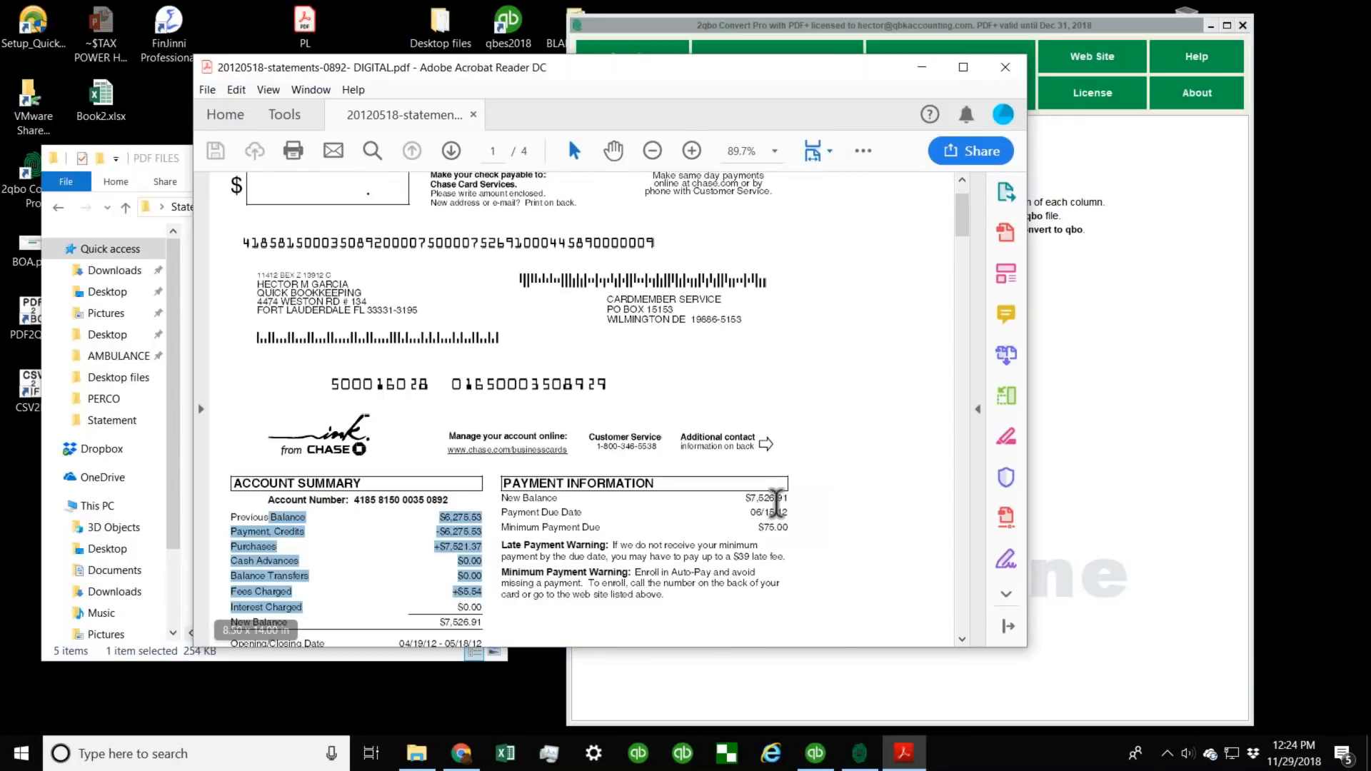
left_click_drag(776, 511, 555, 597)
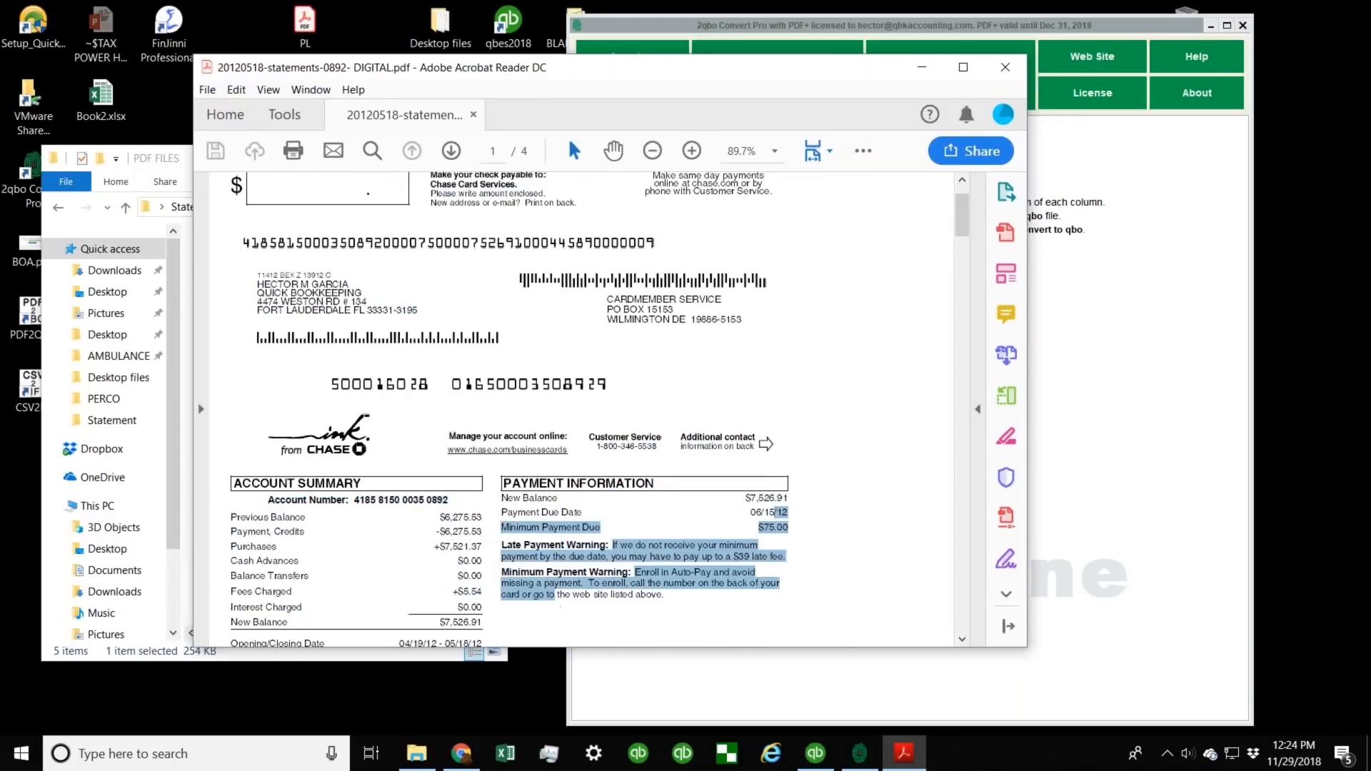
left_click_drag(364, 311, 257, 283)
left_click_drag(607, 298, 717, 323)
Examine the account activity transactions in the PDF statement for selectable text, then close the document.
scroll(571, 342, "down", 10)
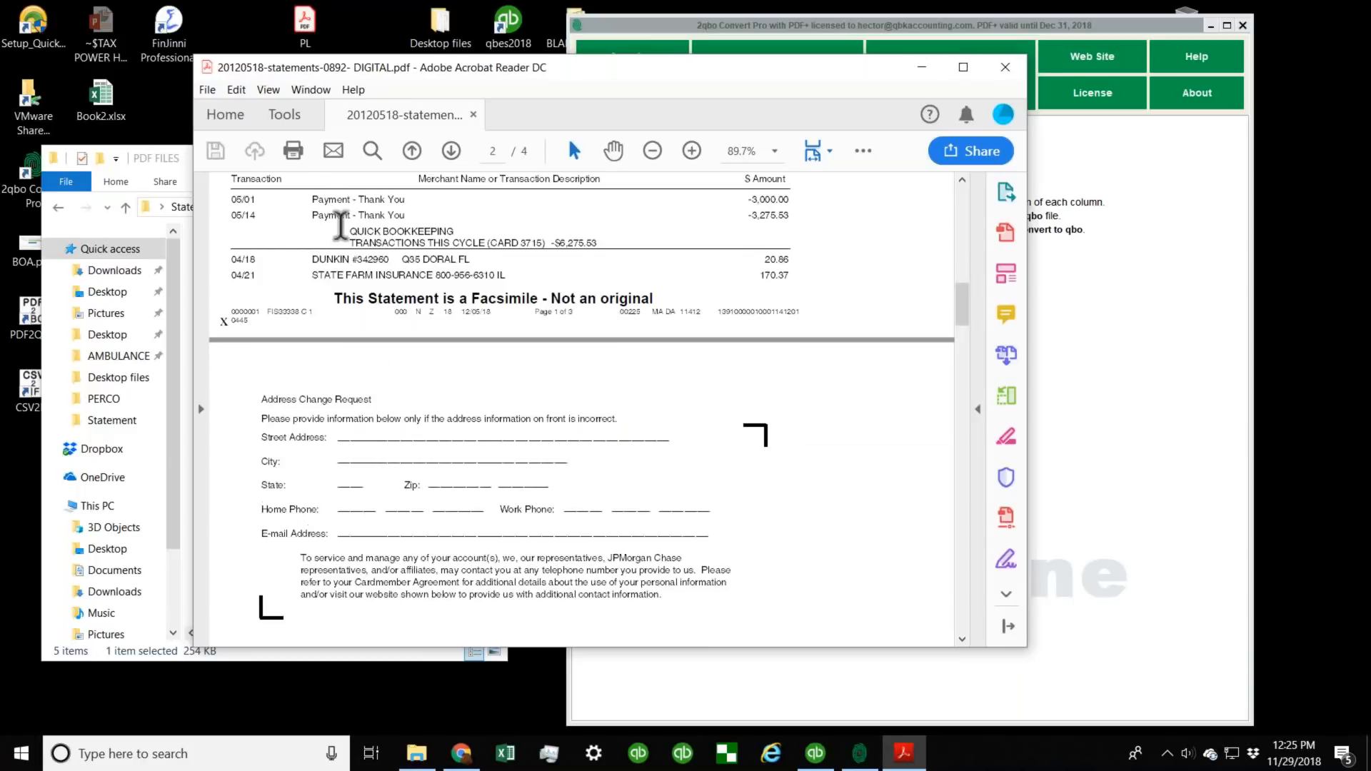
left_click_drag(336, 199, 804, 274)
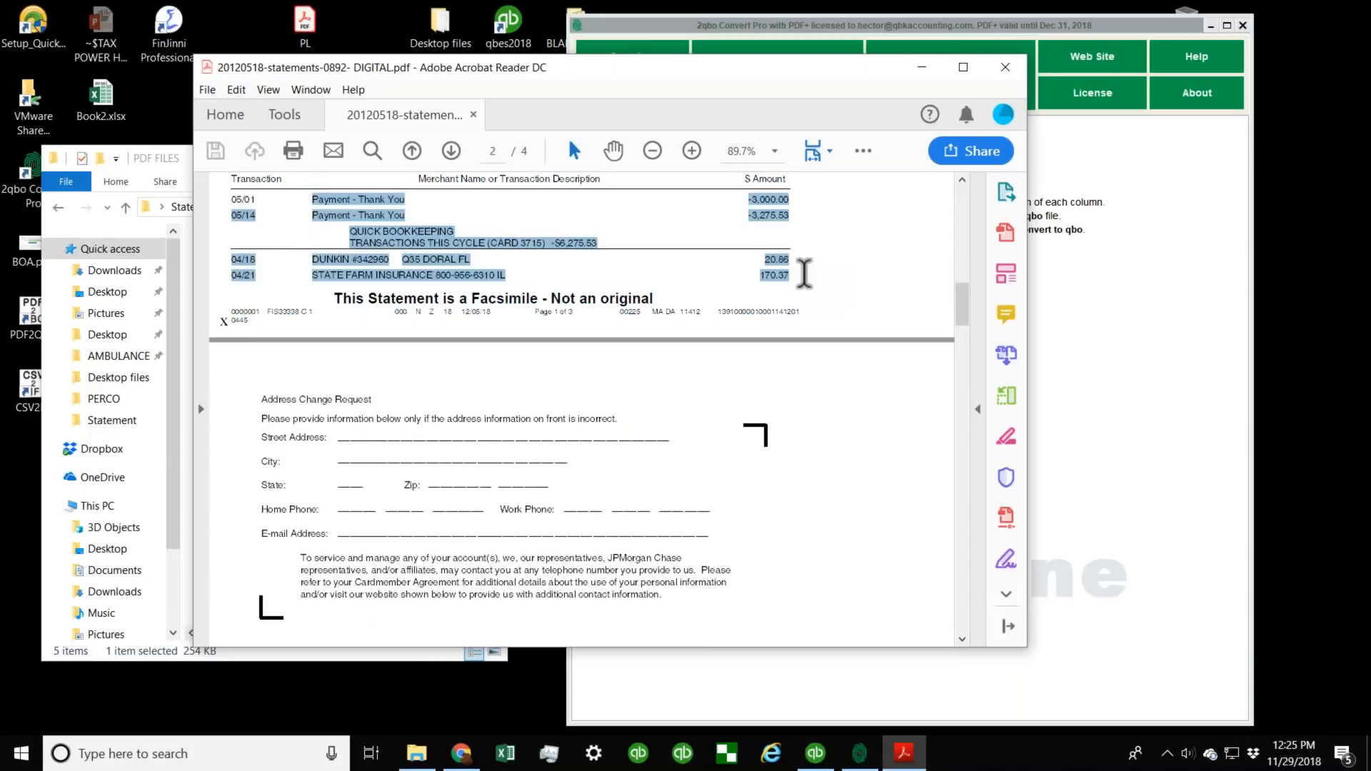
scroll(636, 286, "up", 1)
left_click(386, 250)
left_click_drag(313, 234, 739, 245)
left_click_drag(456, 253, 373, 251)
left_click(395, 283)
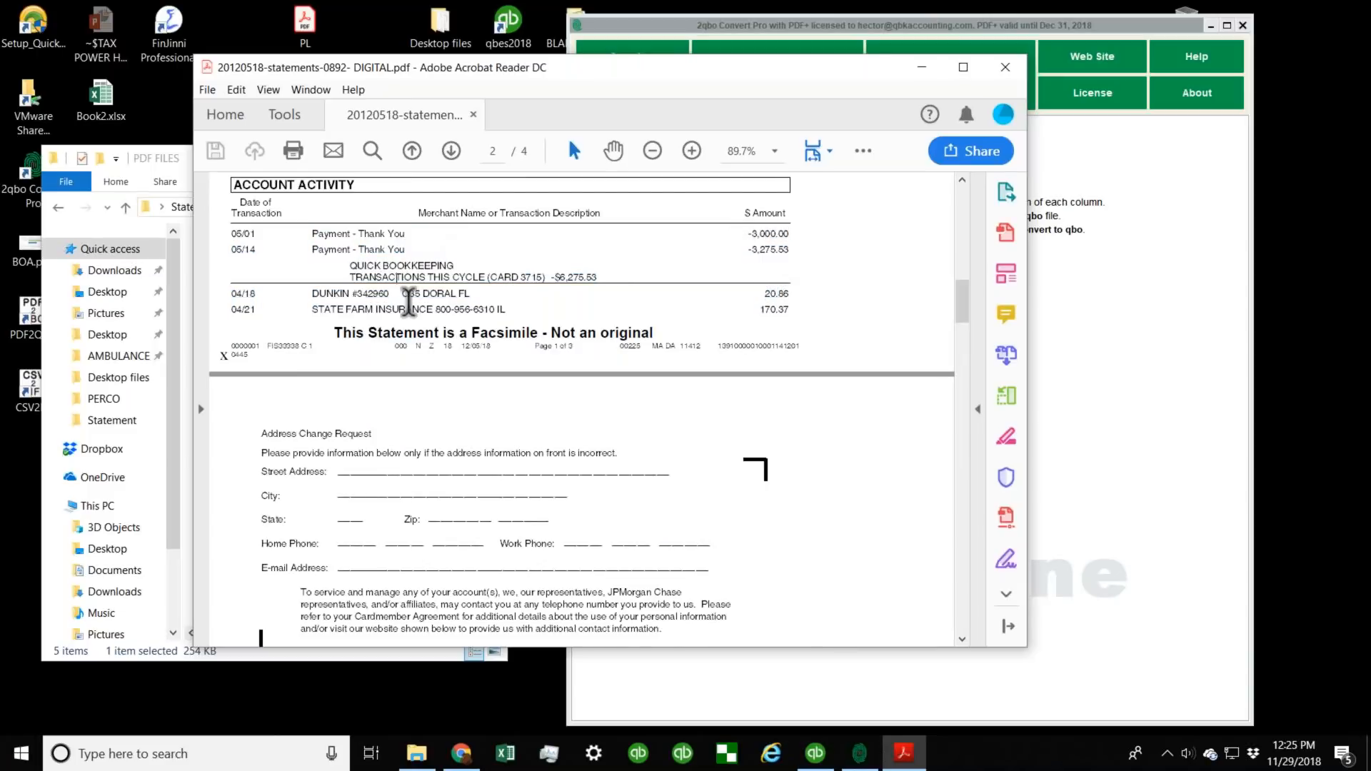
left_click(1005, 67)
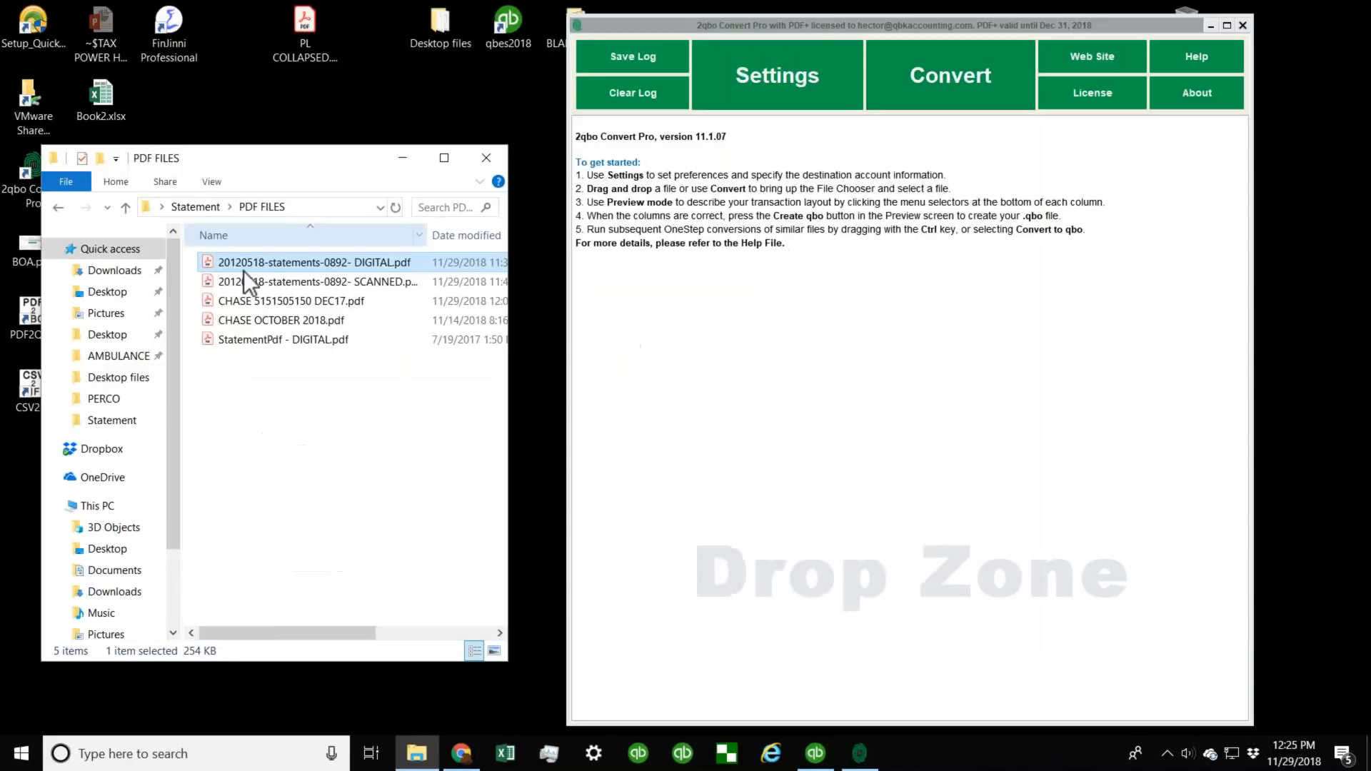
left_click_drag(287, 262, 860, 400)
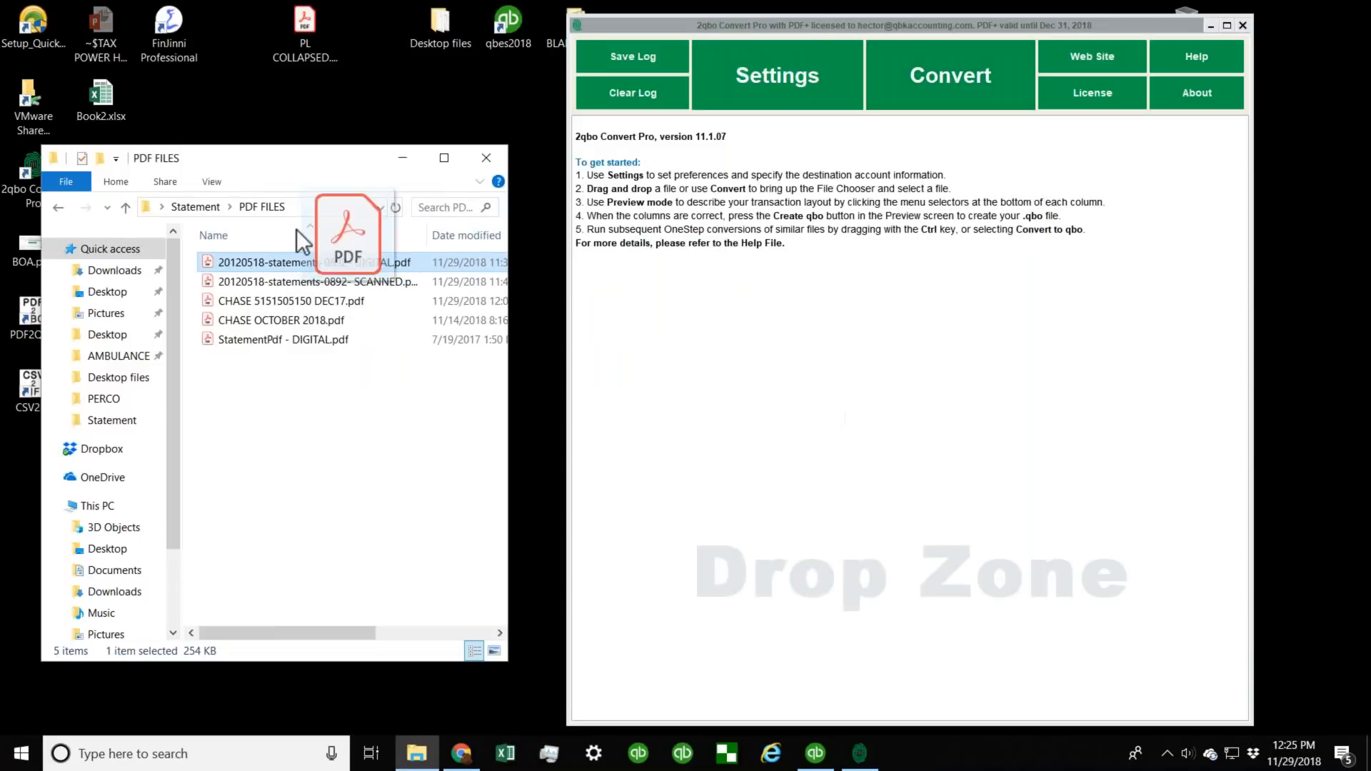
left_click(940, 80)
left_click(940, 80)
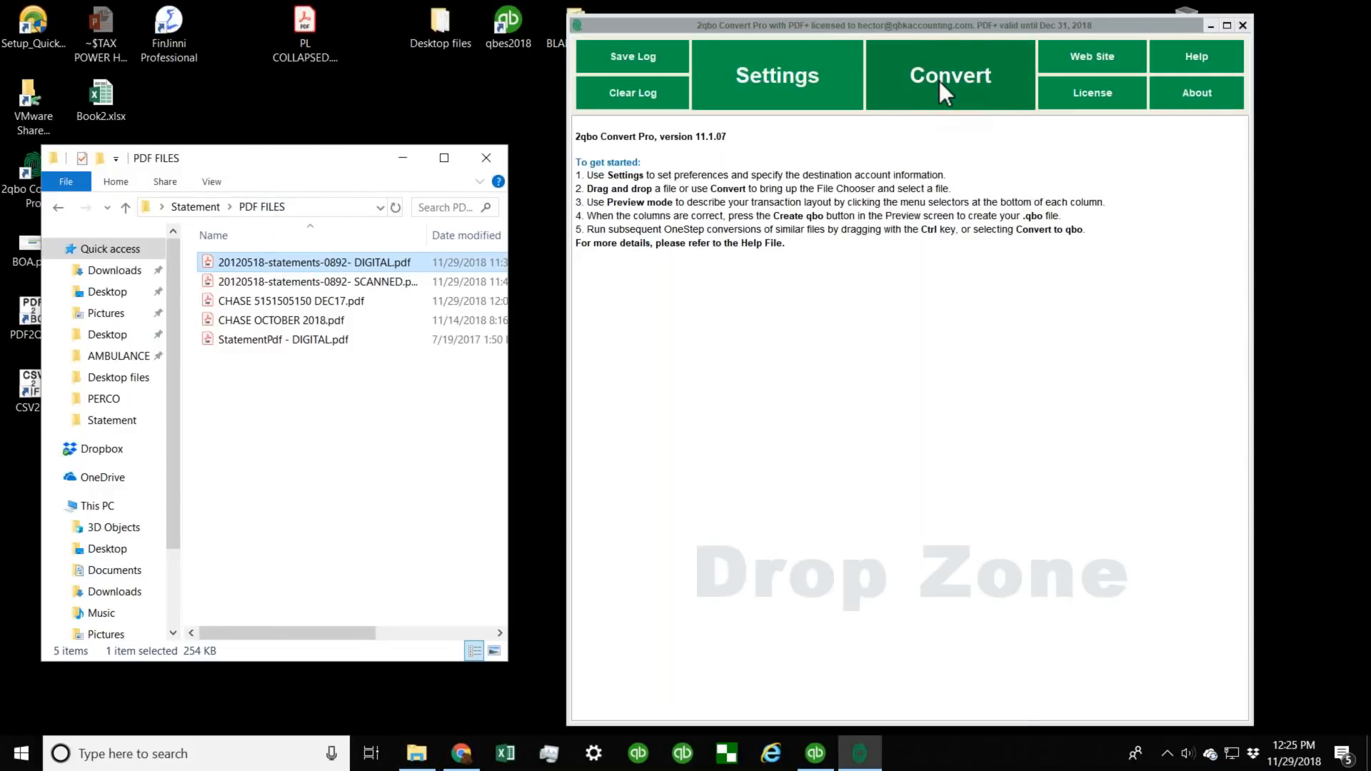
double_click(679, 224)
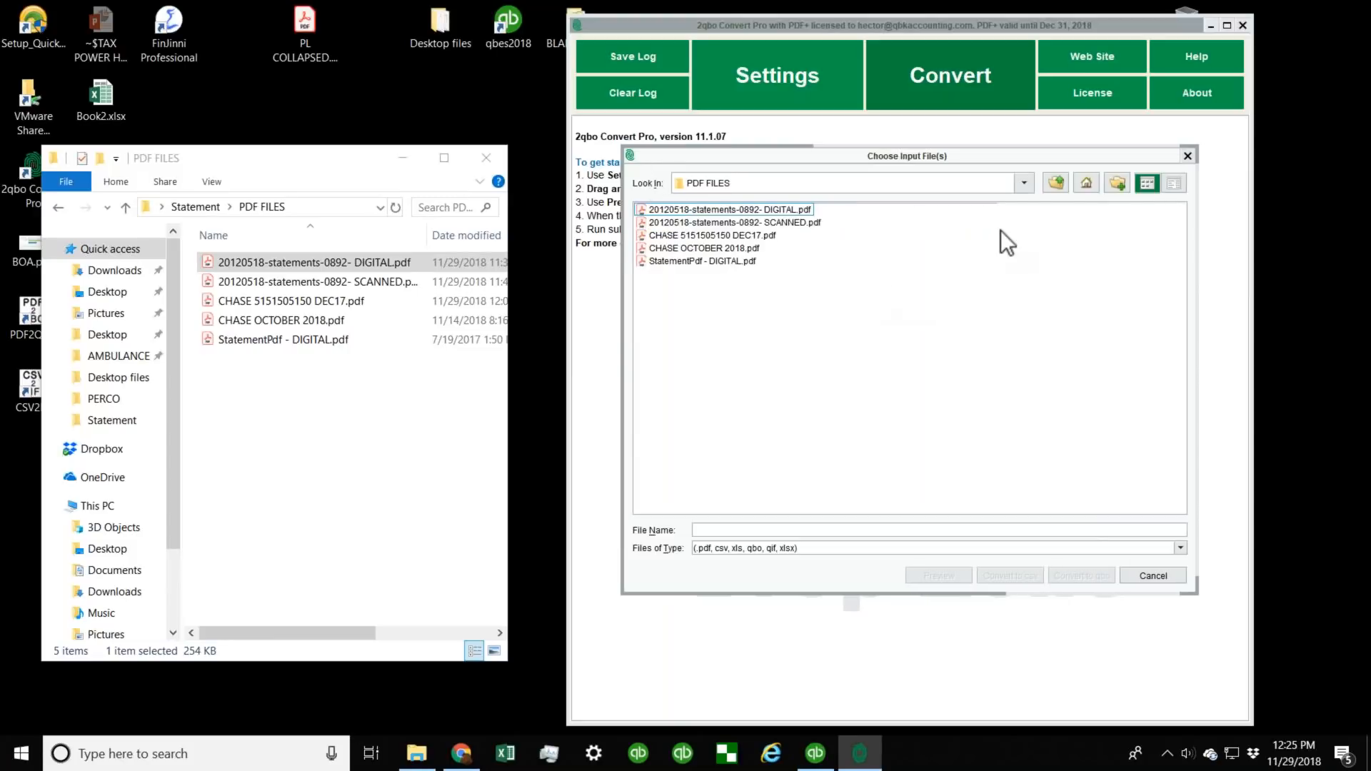
left_click(1192, 157)
left_click_drag(367, 430, 916, 379)
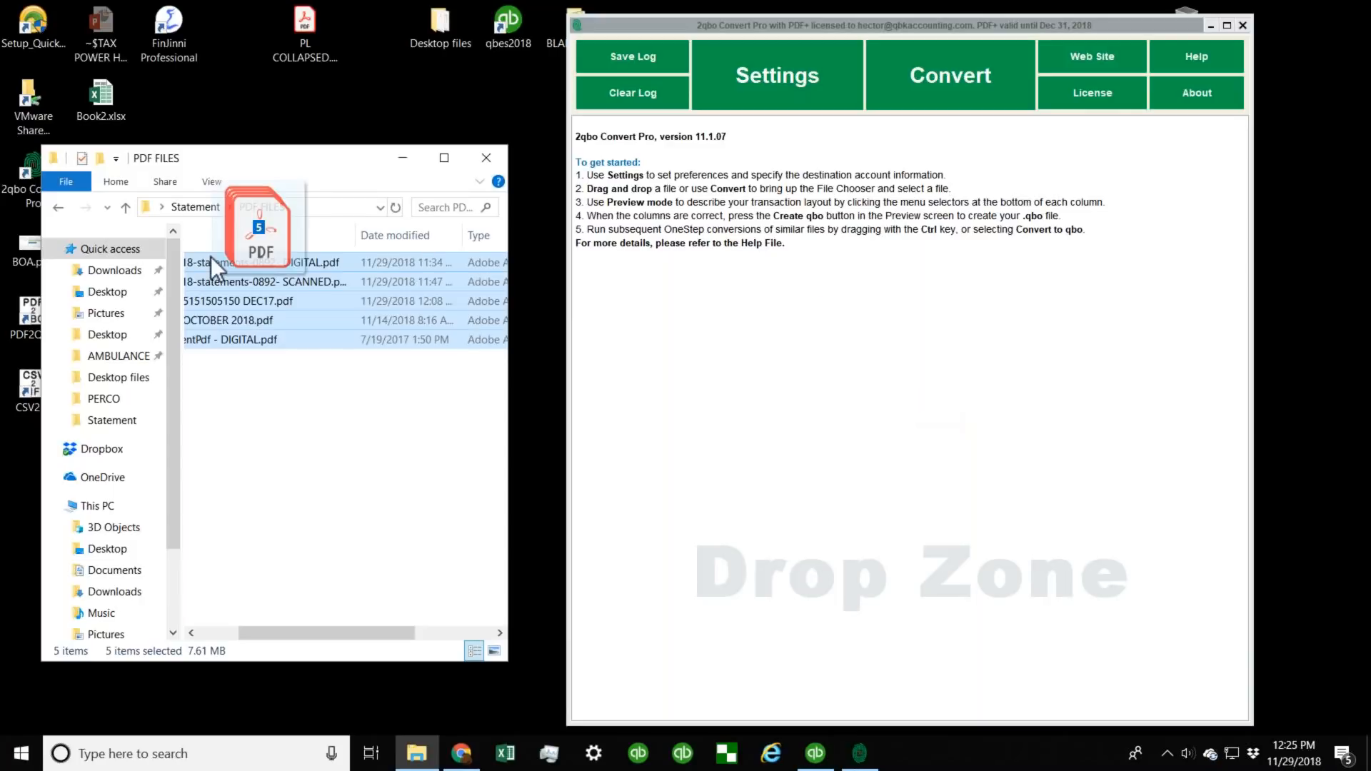
left_click(269, 447)
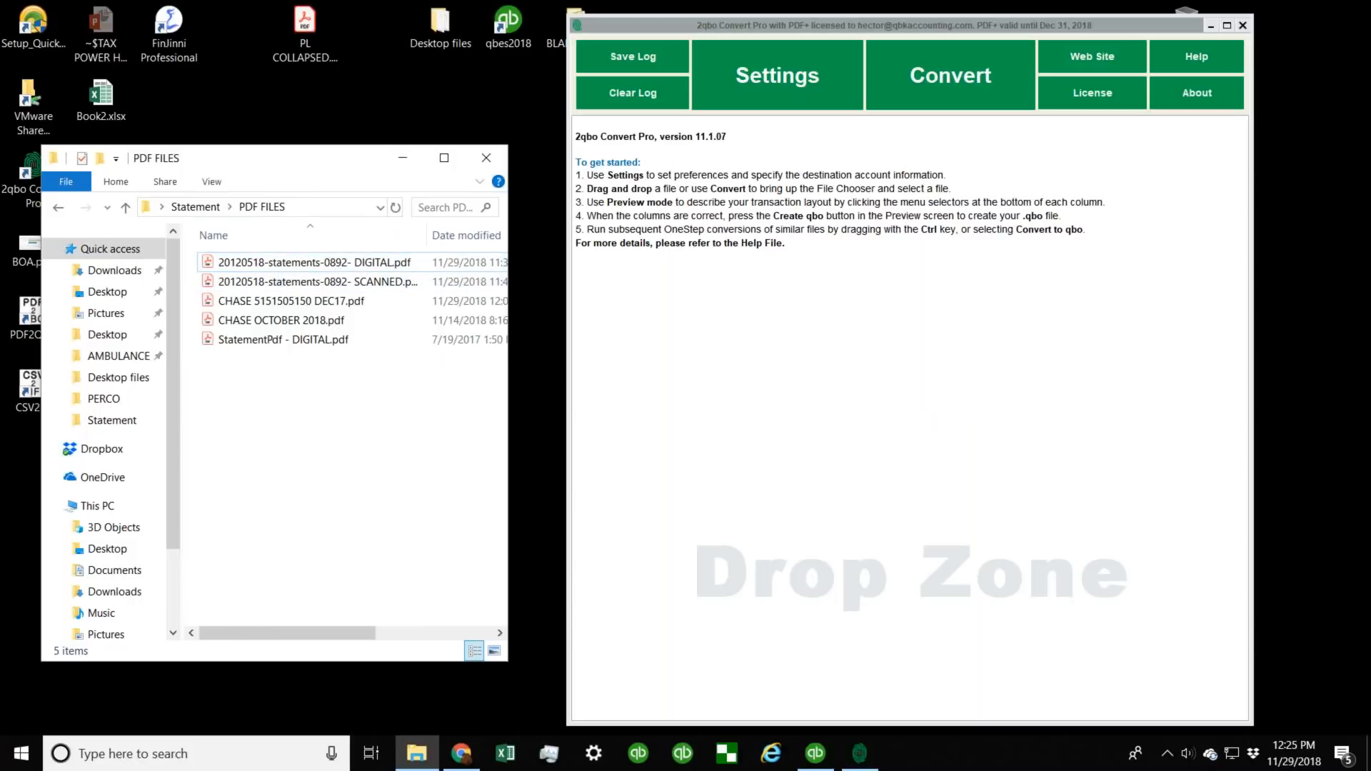
Load 20120518-statements-0892- DIGITAL.pdf into the converter's Drop Zone, then move and enlarge the Columns Preview window.
left_click(246, 261)
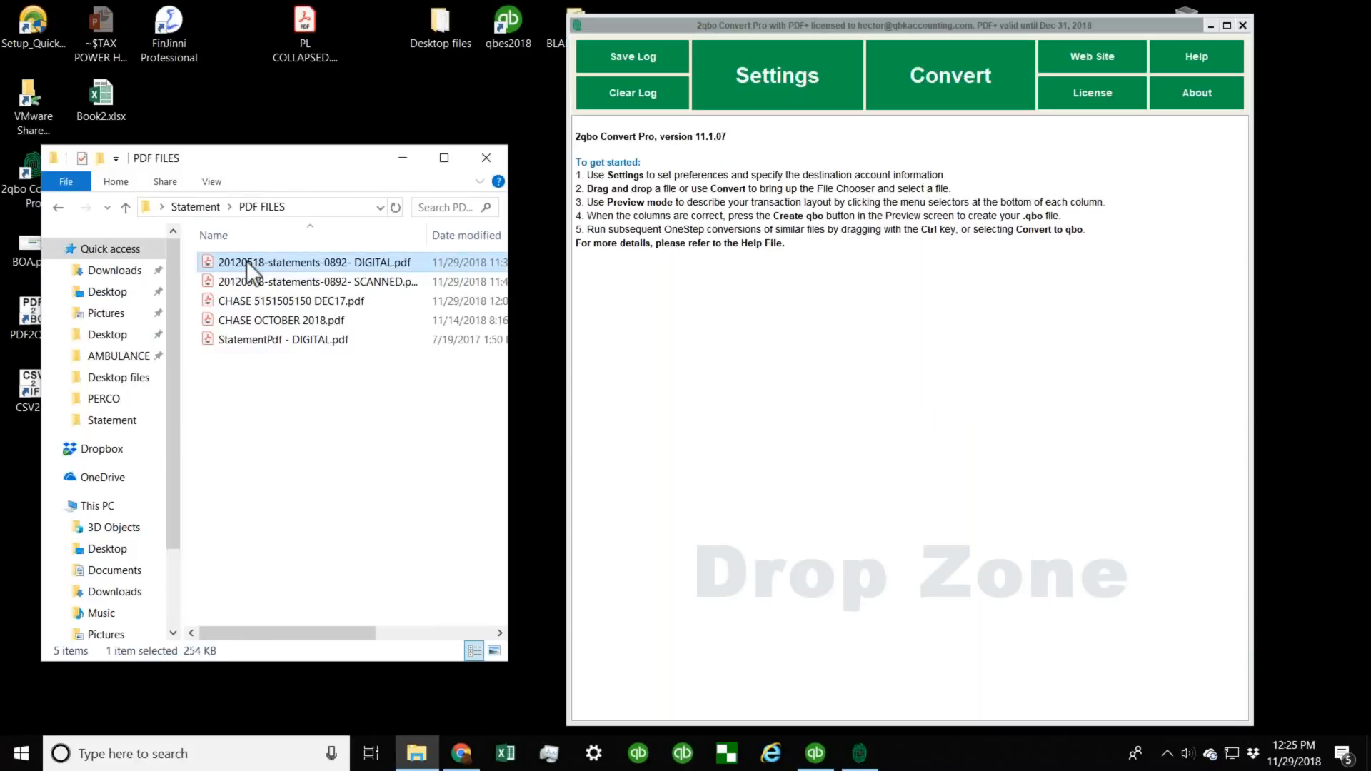
left_click_drag(246, 262, 871, 338)
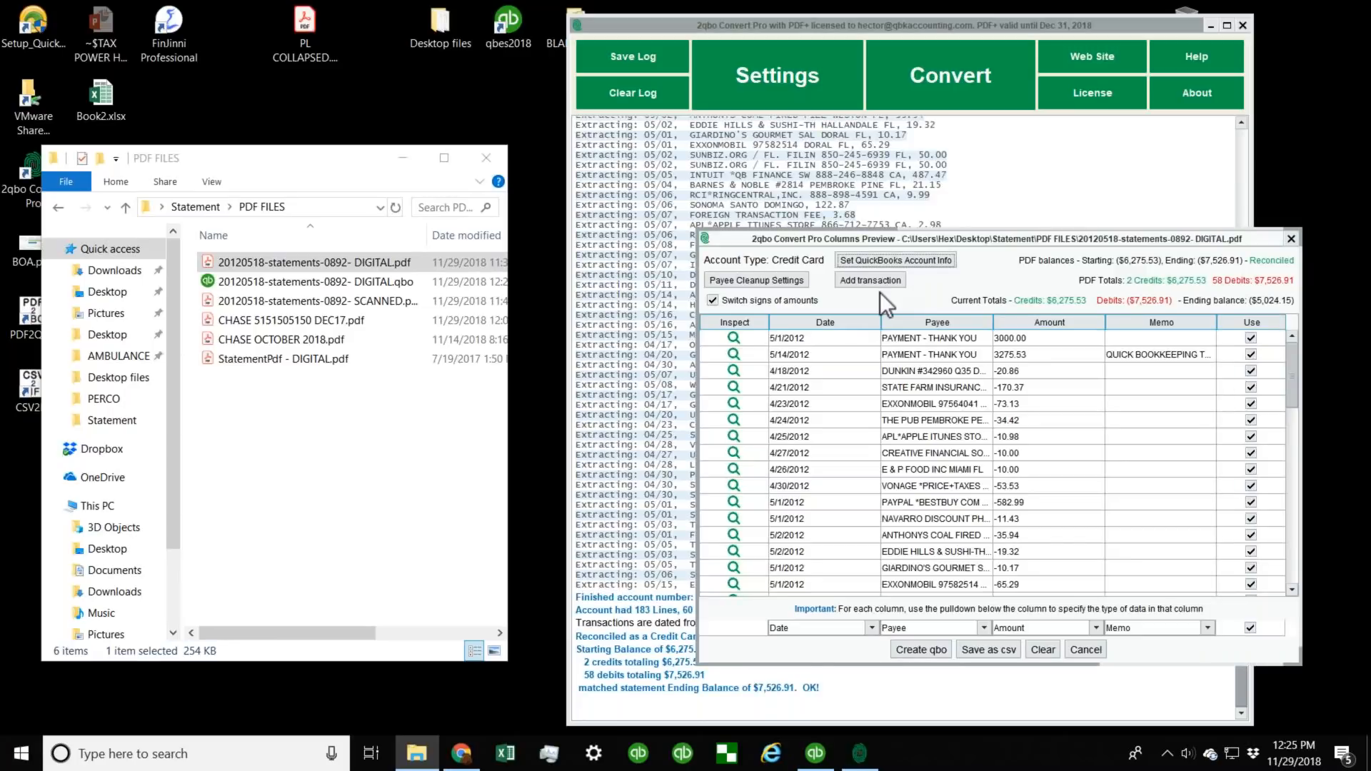
left_click_drag(840, 237, 464, 116)
left_click_drag(980, 542, 1164, 637)
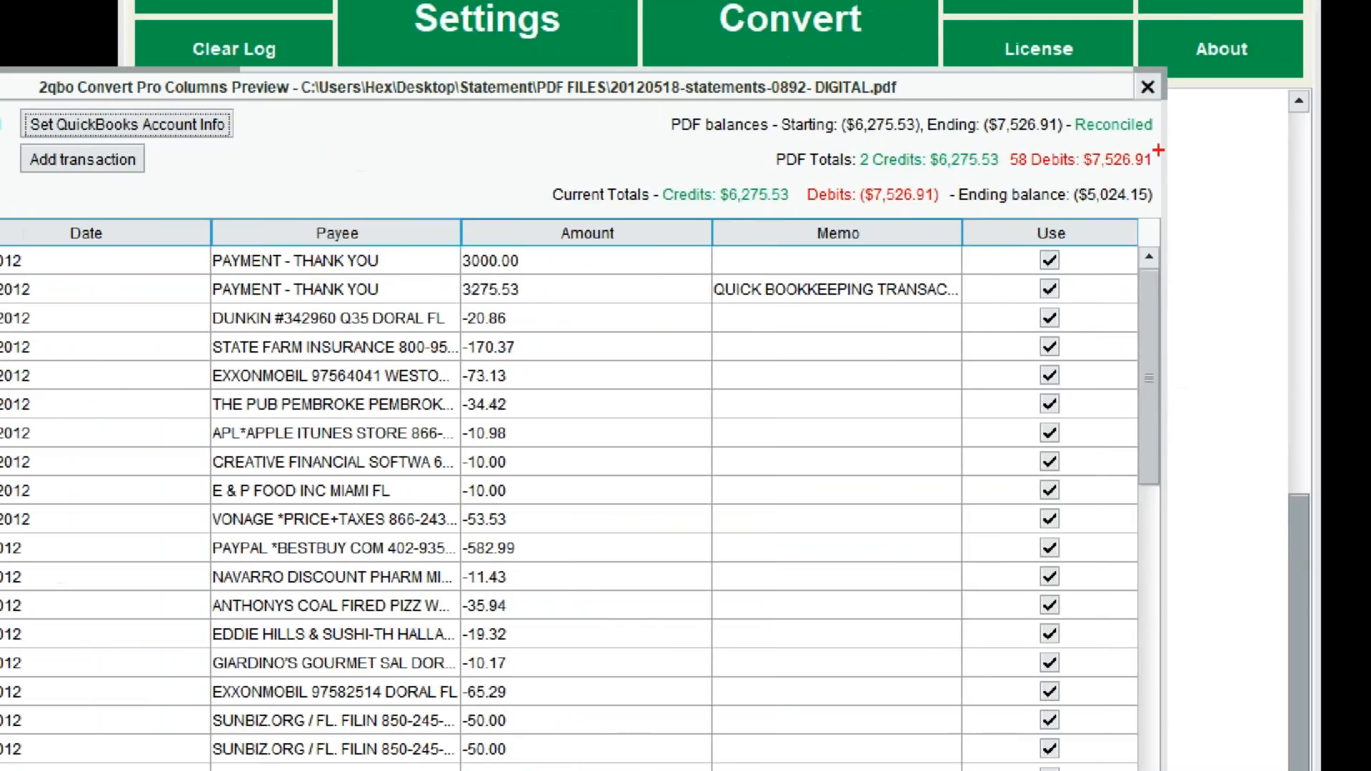
mouse_move(1197, 102)
left_mouse_down()
mouse_move(990, 49)
mouse_move(578, 54)
mouse_move(1164, 285)
mouse_move(1235, 116)
mouse_move(1167, 89)
left_mouse_up()
left_click_drag(839, 132, 1071, 134)
left_click_drag(861, 174, 987, 176)
left_click_drag(1083, 171, 1158, 172)
mouse_move(1081, 135)
left_mouse_down()
mouse_move(1150, 141)
mouse_move(1085, 141)
left_mouse_up()
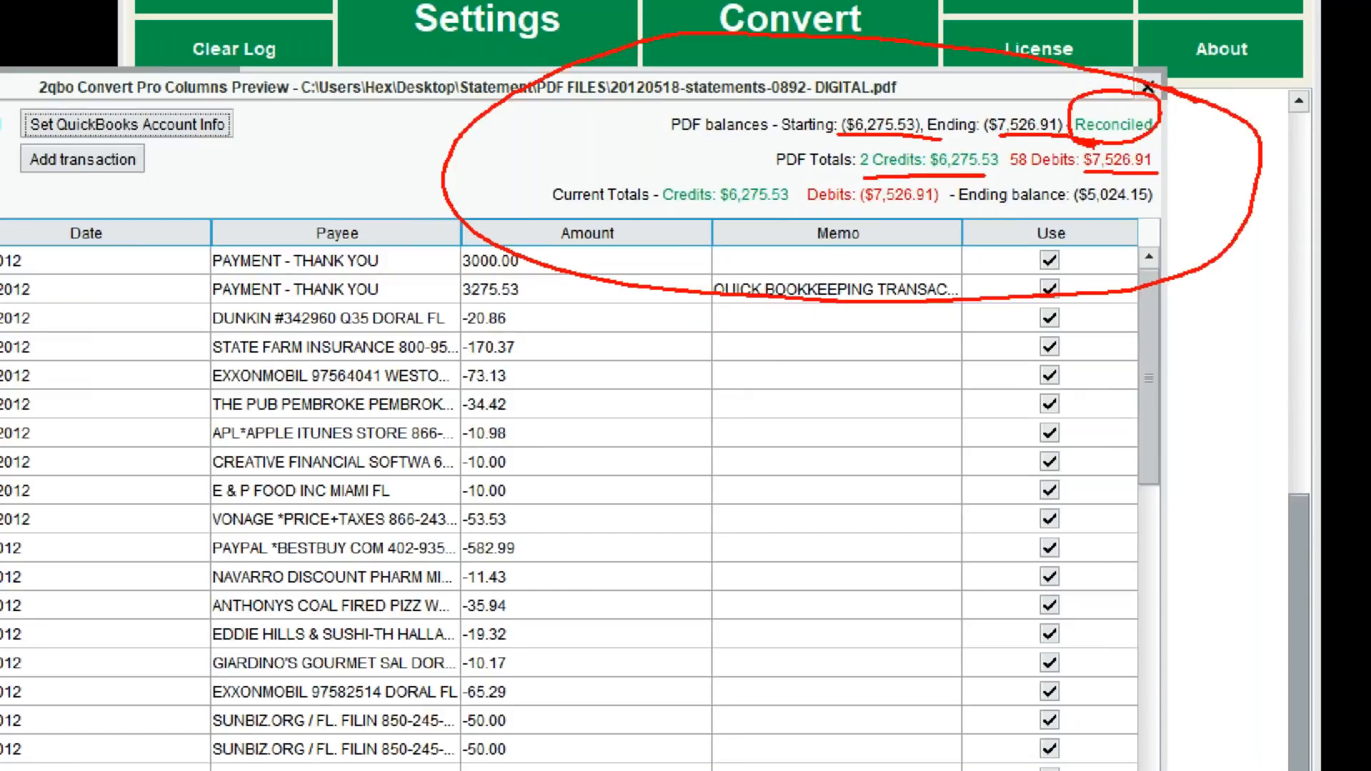
key("Escape")
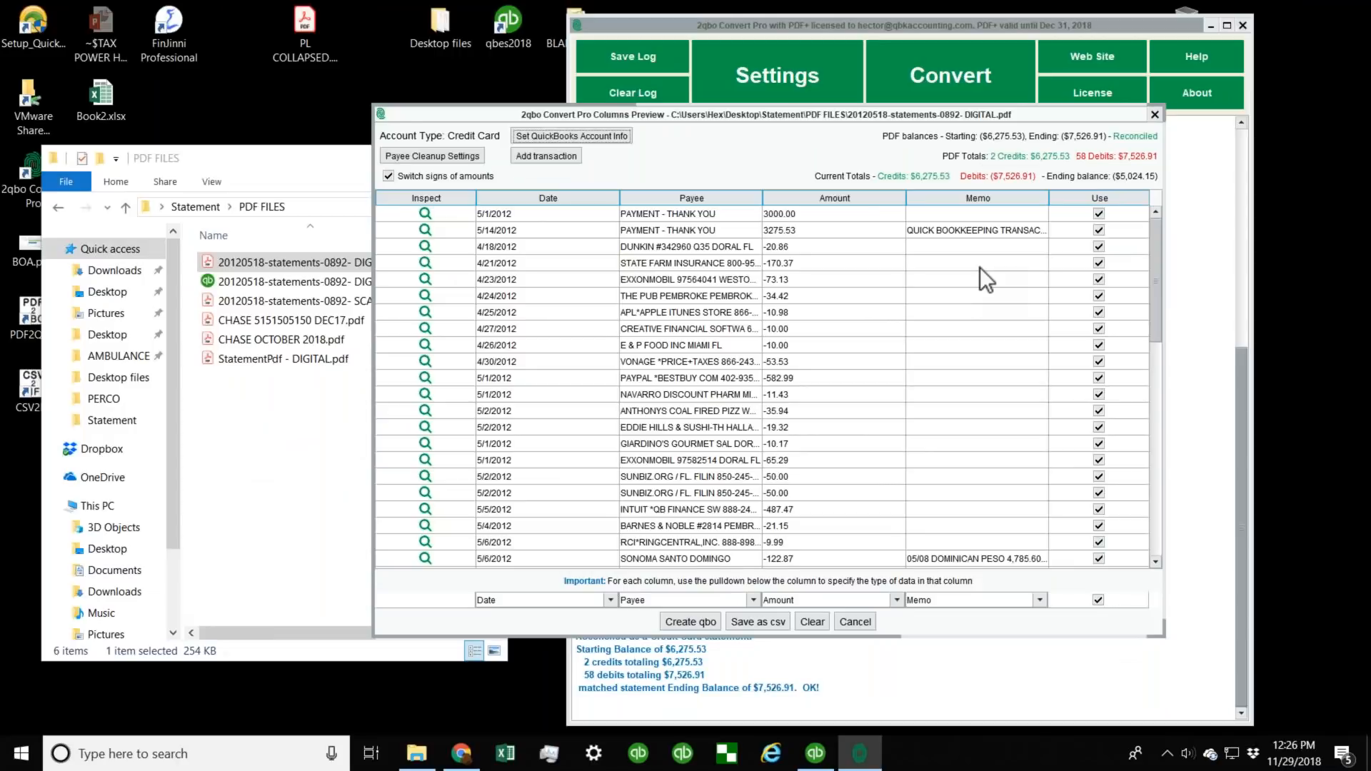
Widen the Payee column in the preview and shorten the payee of the 4/23/2012 transaction to EXXONMOBIL.
left_click_drag(761, 199, 888, 199)
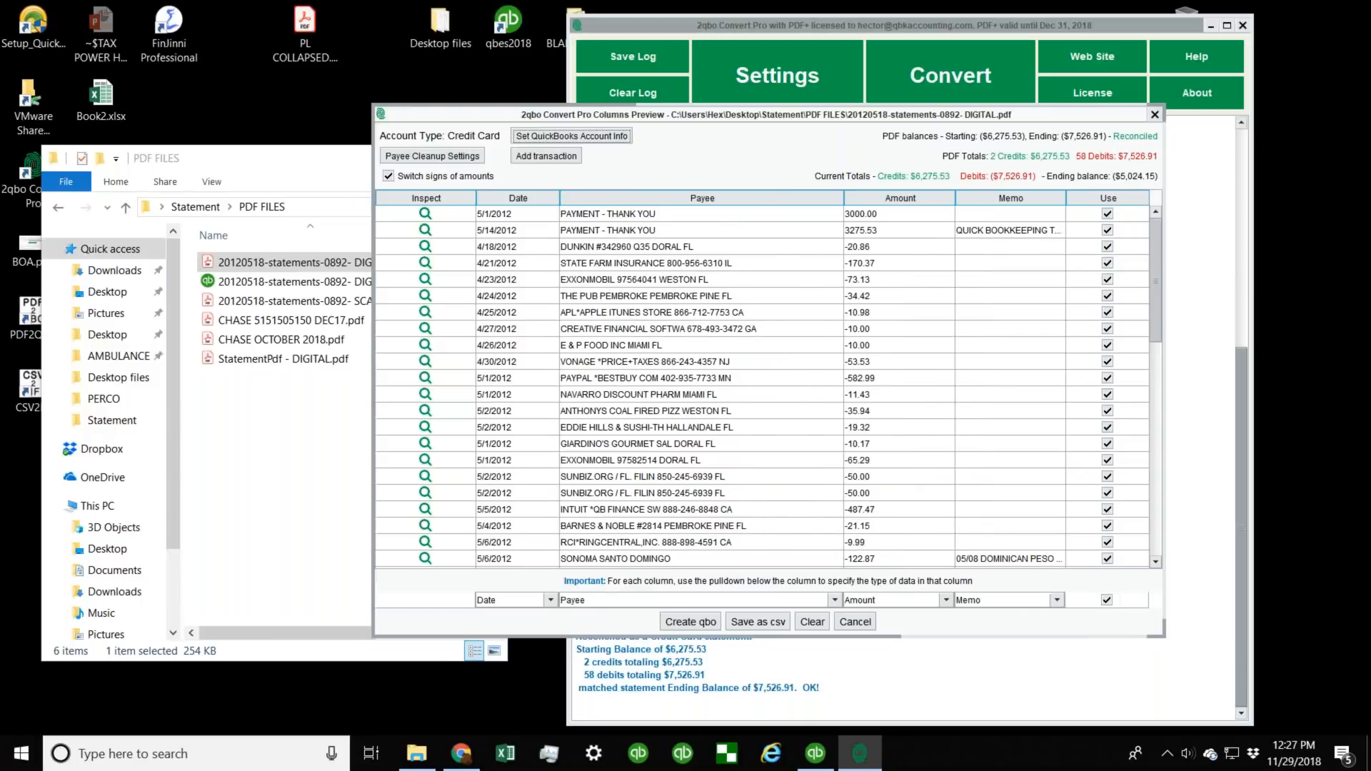
left_click(739, 273)
double_click(635, 280)
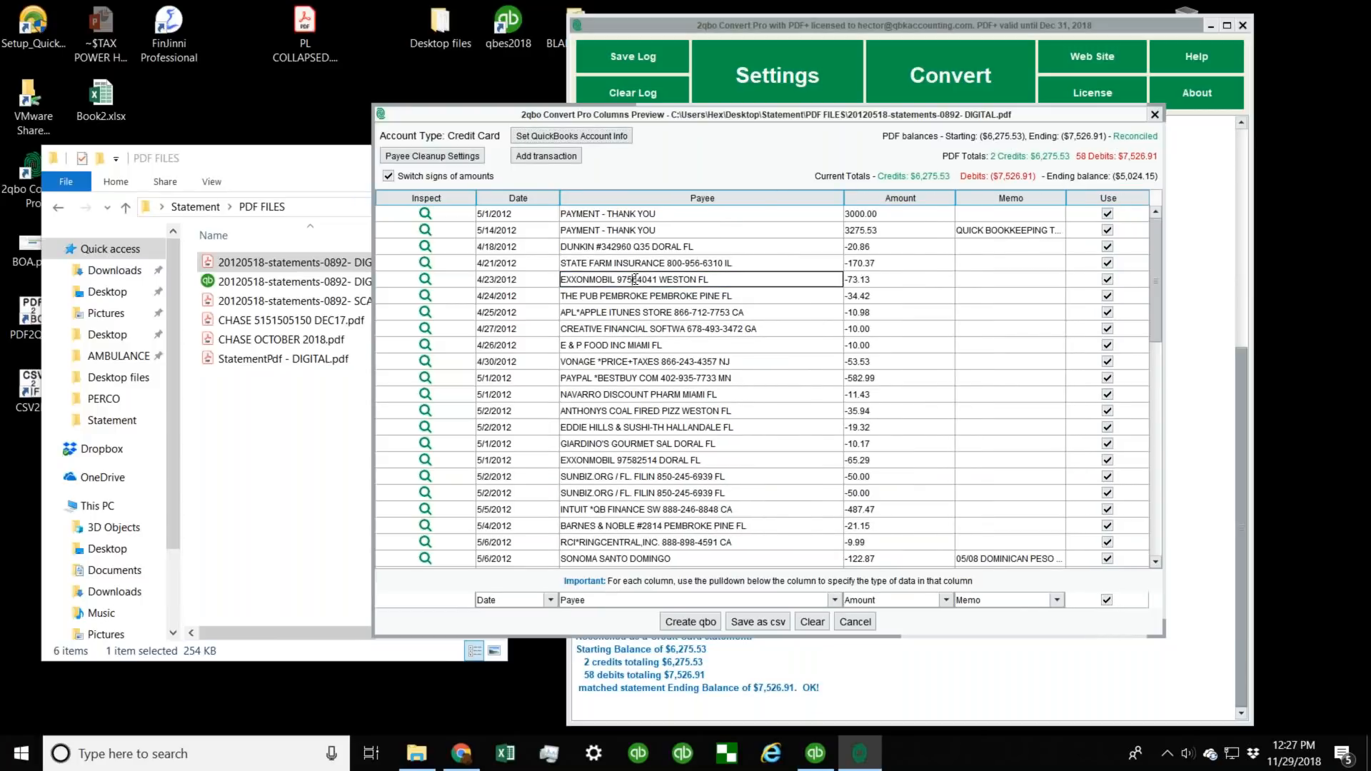
left_click_drag(611, 280, 746, 282)
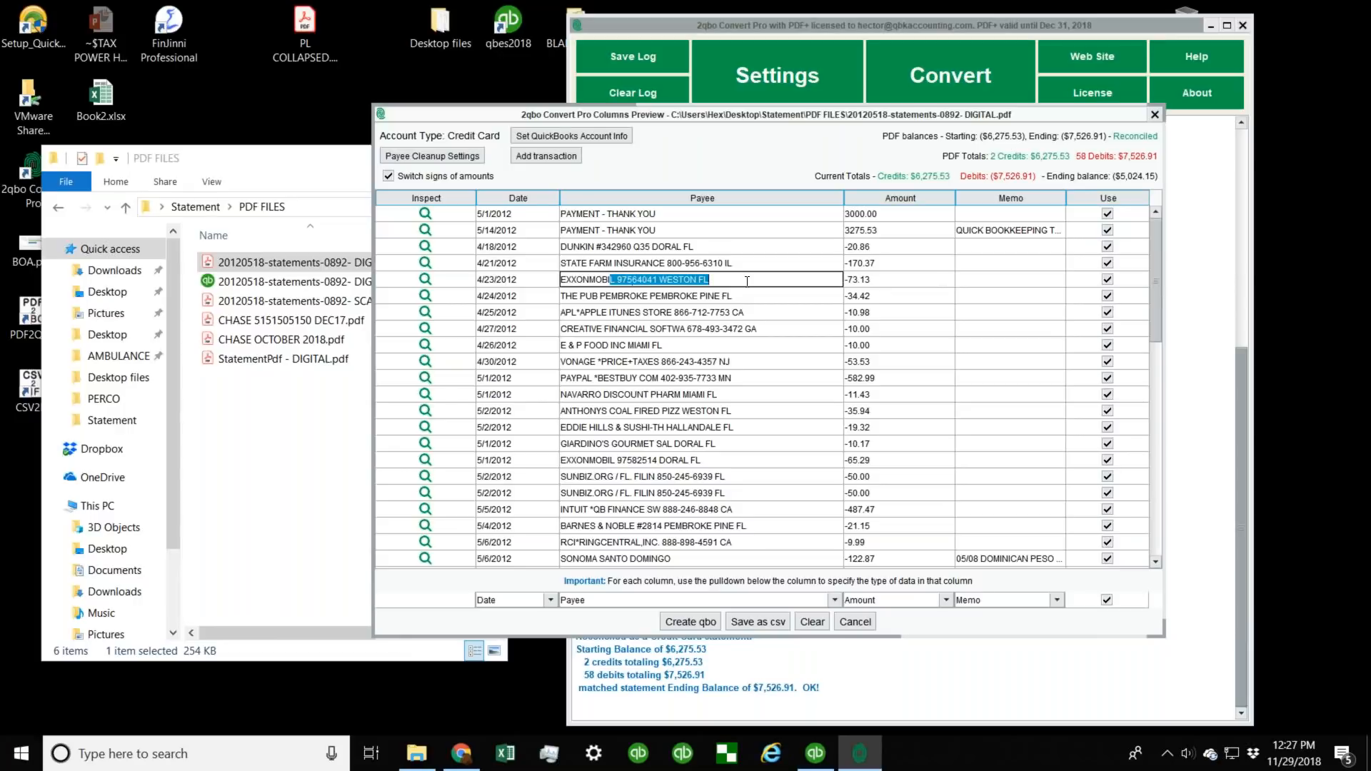
key("BackSpace")
key("Return")
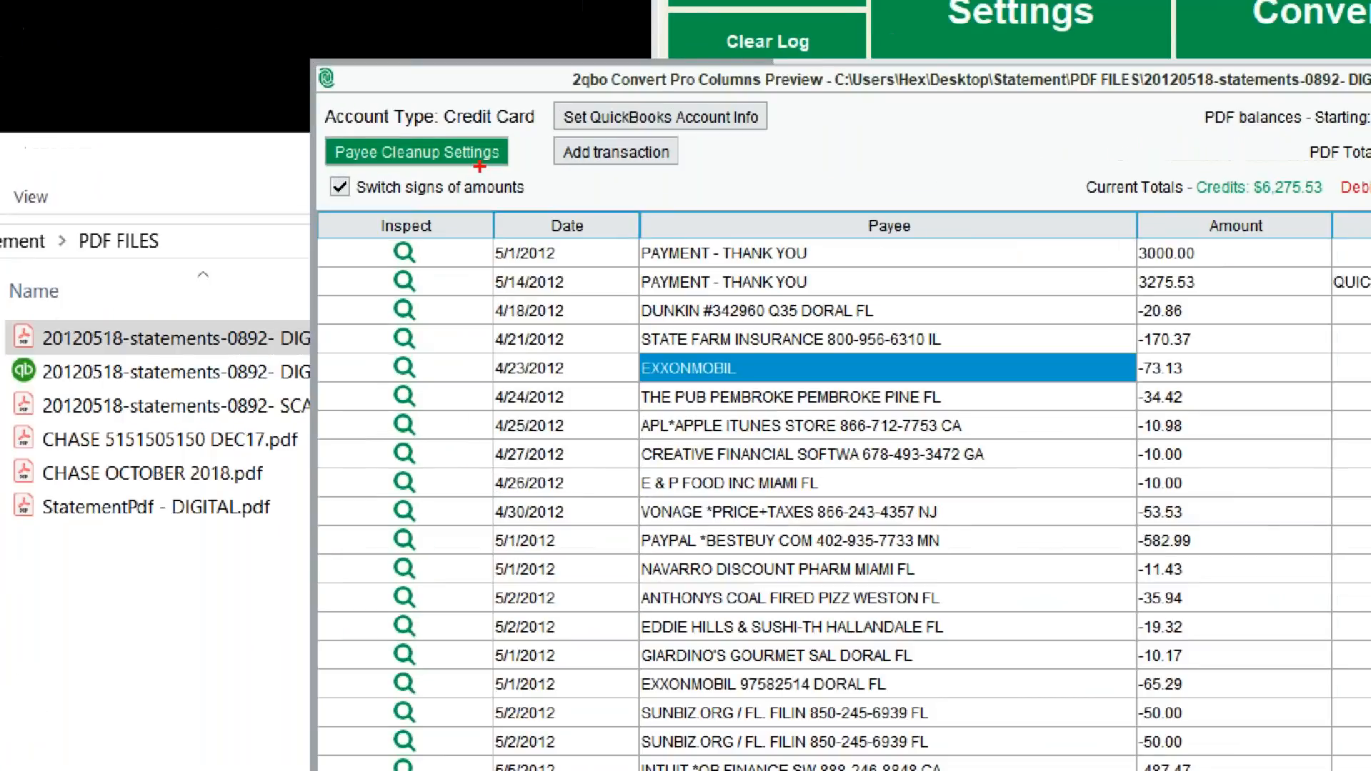
Open the payee cleanup settings beside the transaction preview and enable removal of phone numbers.
mouse_move(550, 158)
left_mouse_down()
mouse_move(489, 114)
mouse_move(414, 189)
mouse_move(513, 136)
mouse_move(446, 114)
left_mouse_up()
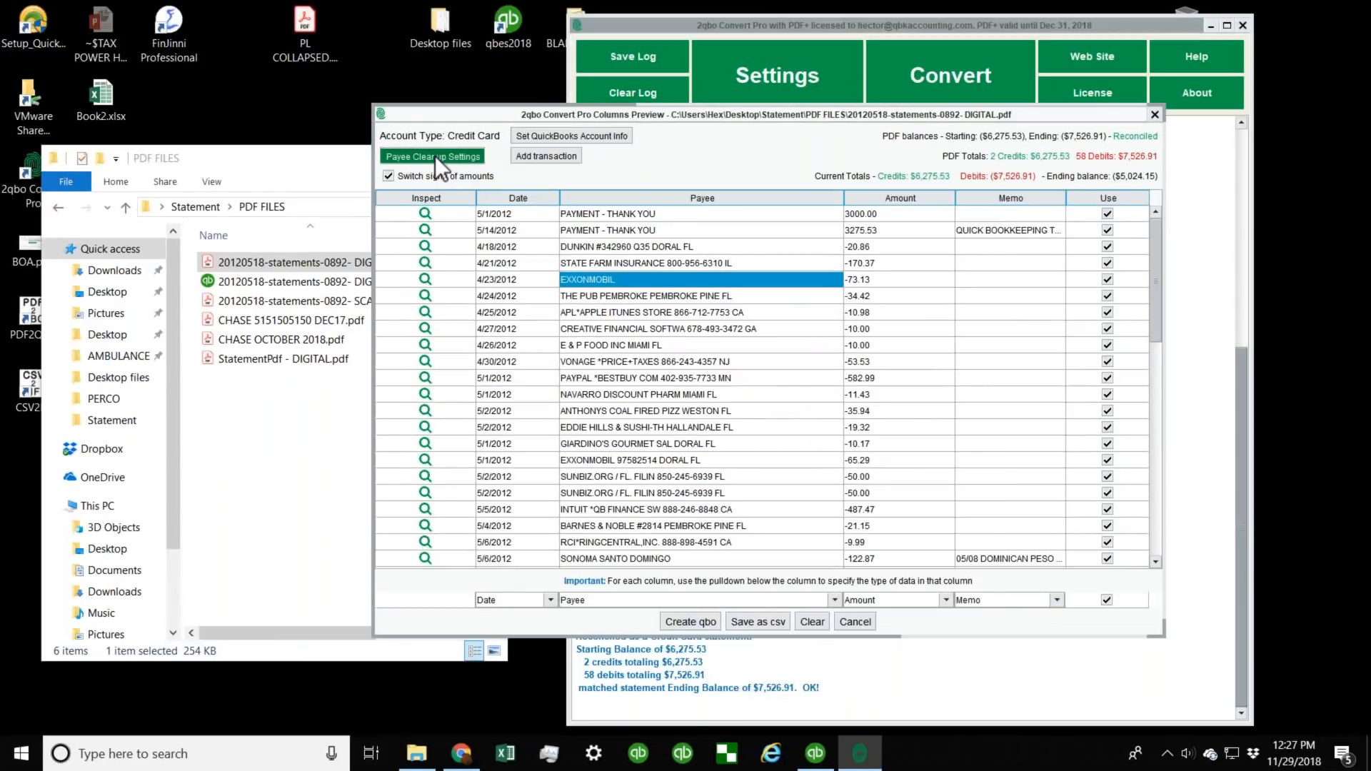
left_click(435, 156)
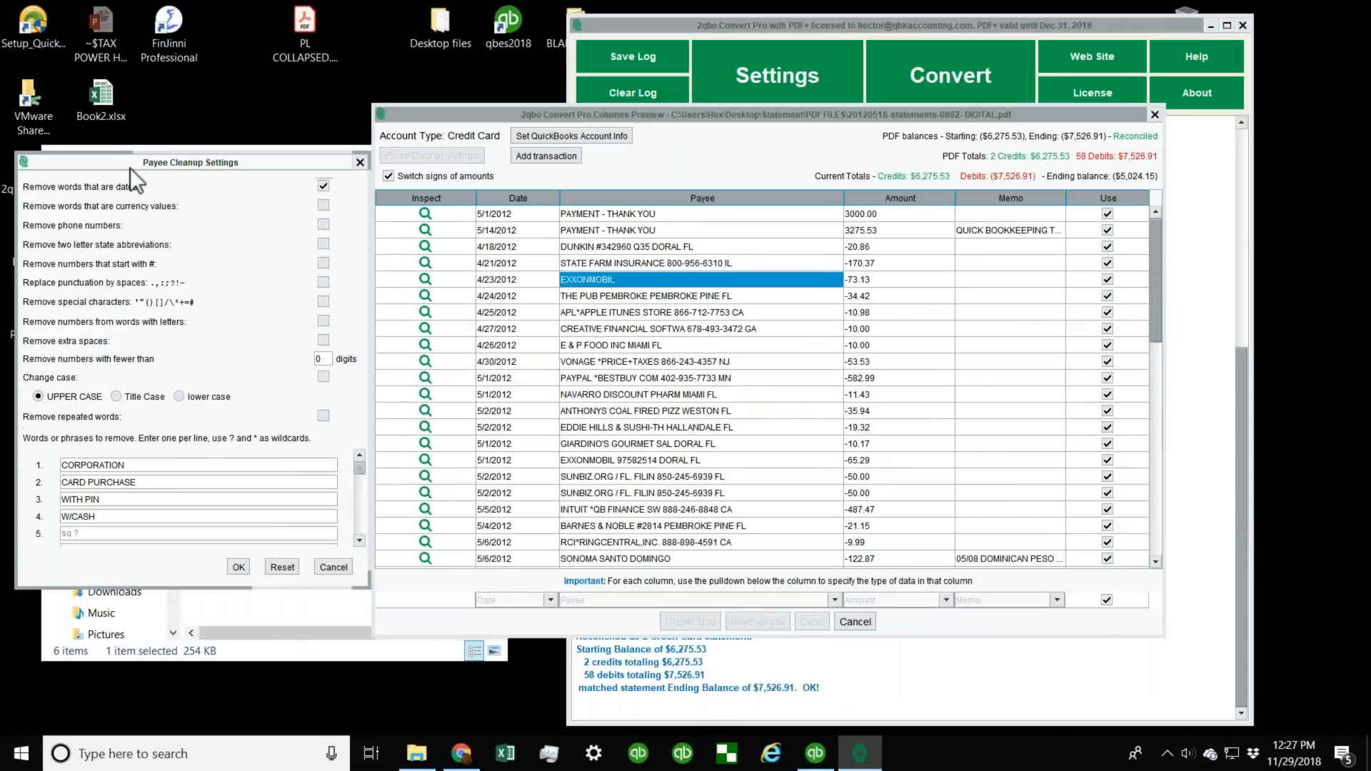
left_click_drag(140, 164, 300, 129)
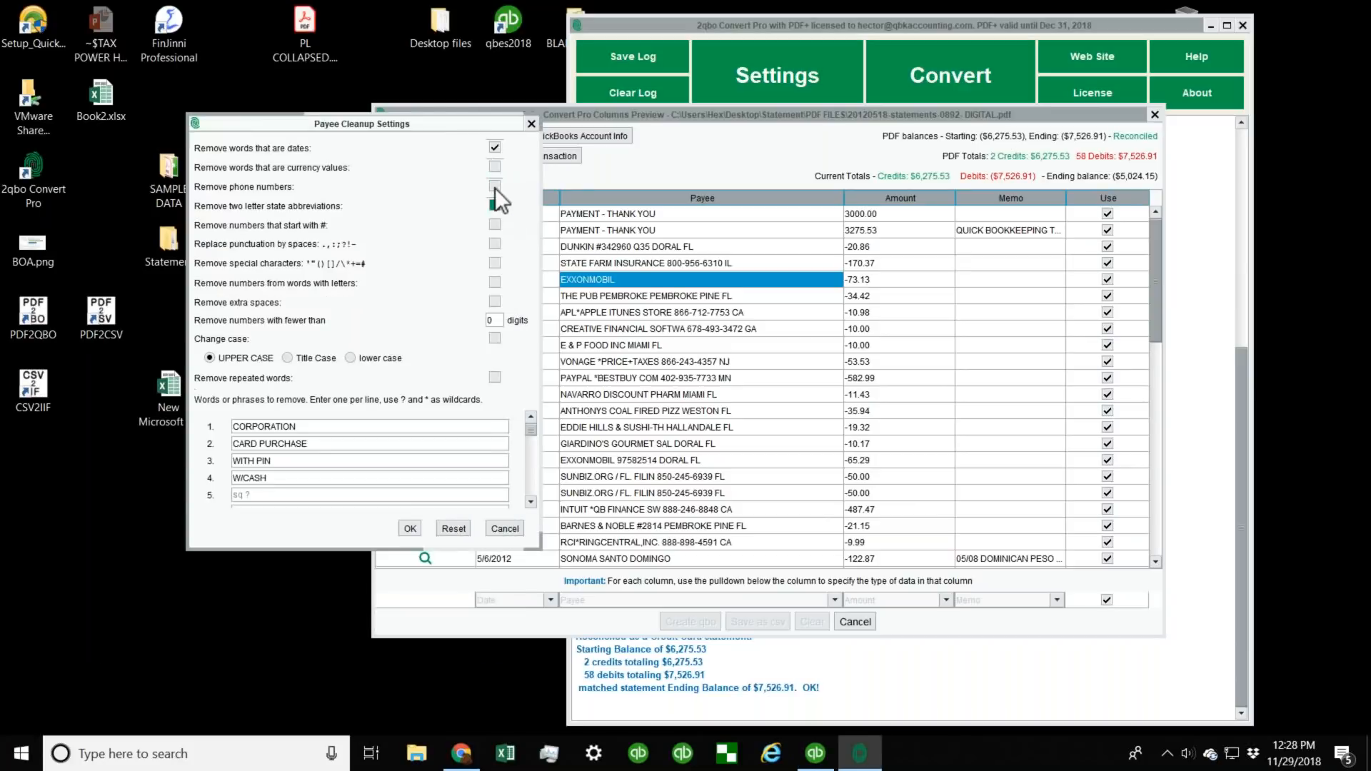
left_click(495, 187)
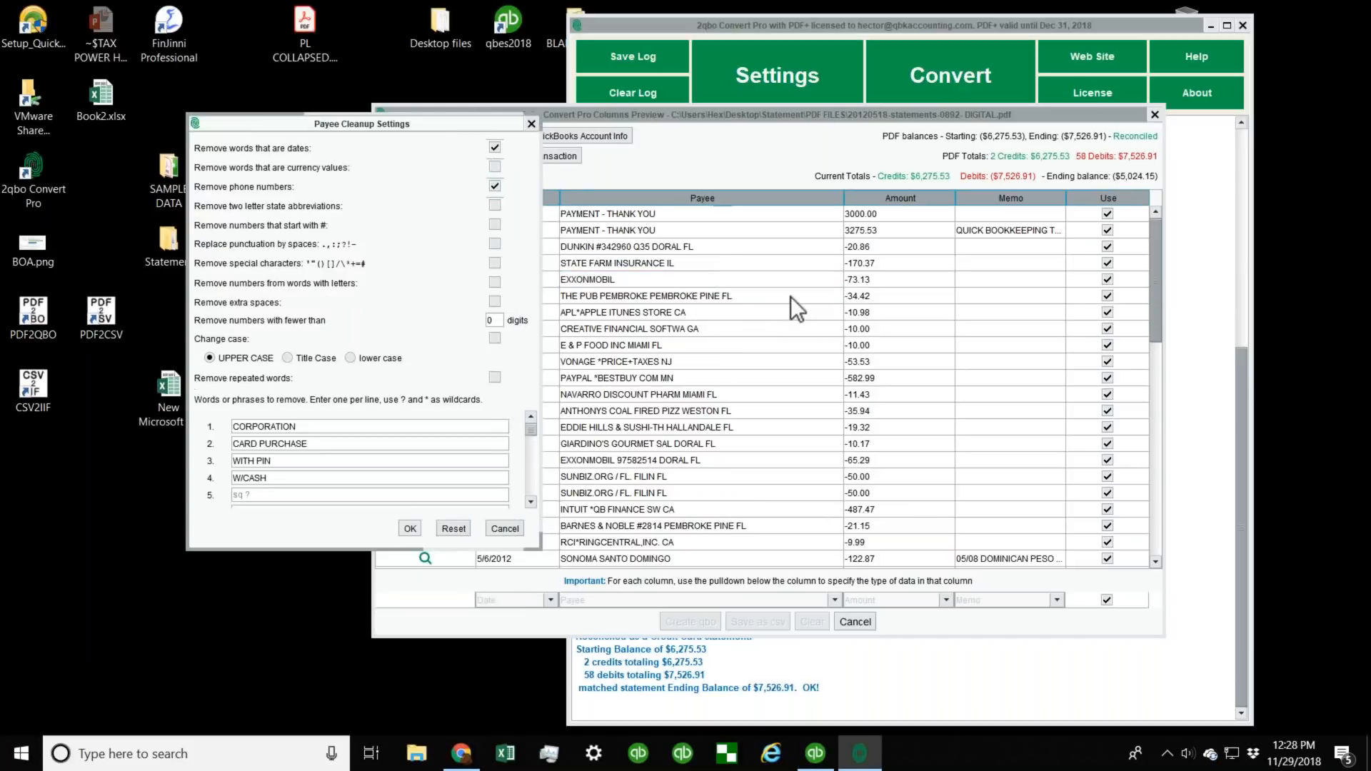
key("ctrl+1")
left_click(696, 257)
mouse_move(793, 247)
left_mouse_down()
mouse_move(672, 229)
mouse_move(747, 229)
left_mouse_up()
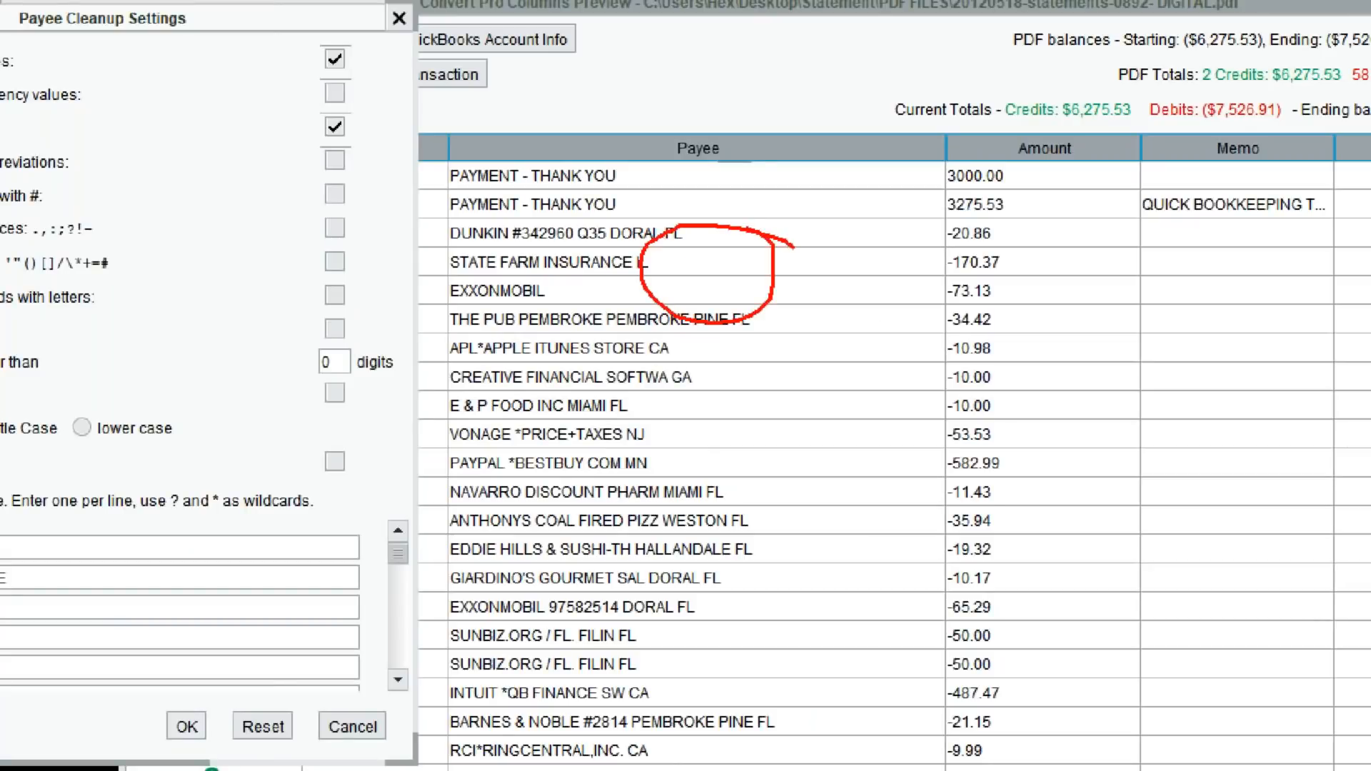
key("Escape")
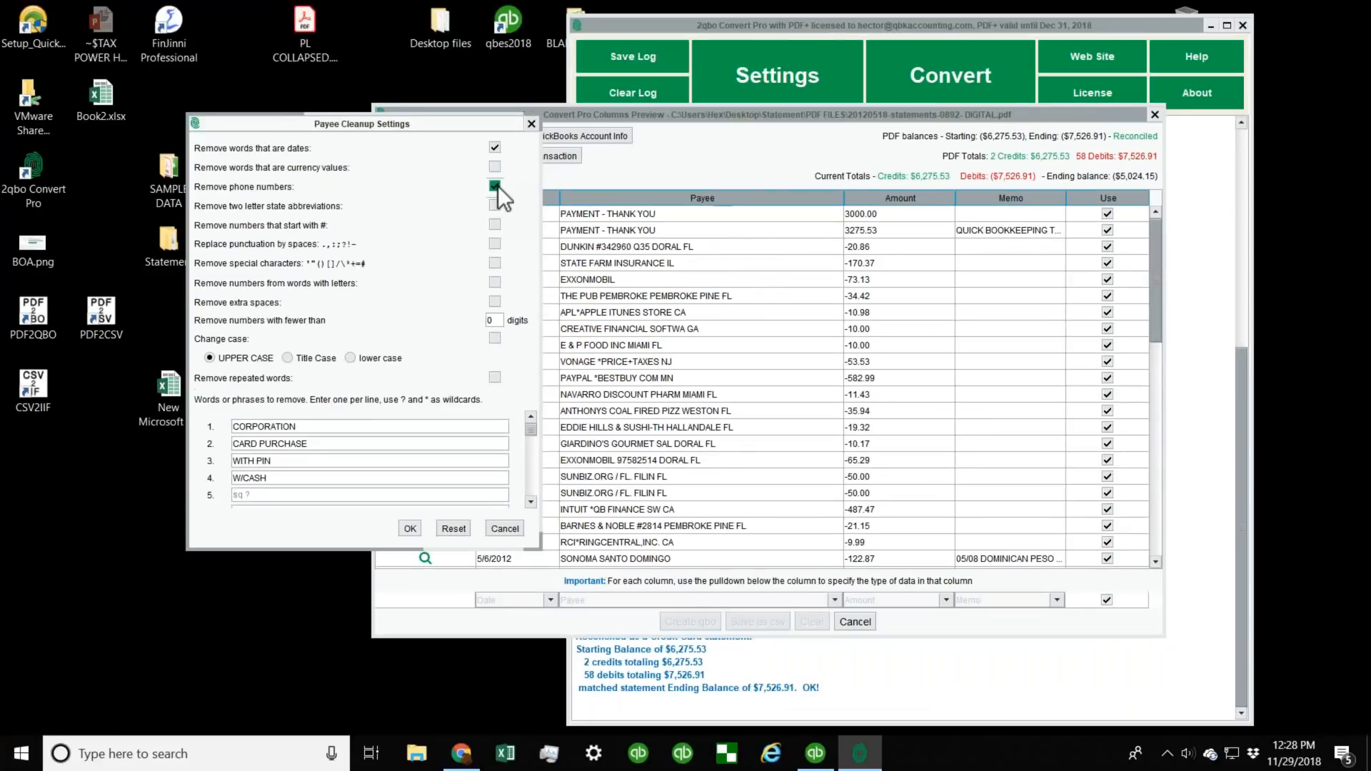
Enable removal of two letter state abbreviations from payees, switching phone number removal off and back on to compare.
left_click(494, 187)
left_click(494, 205)
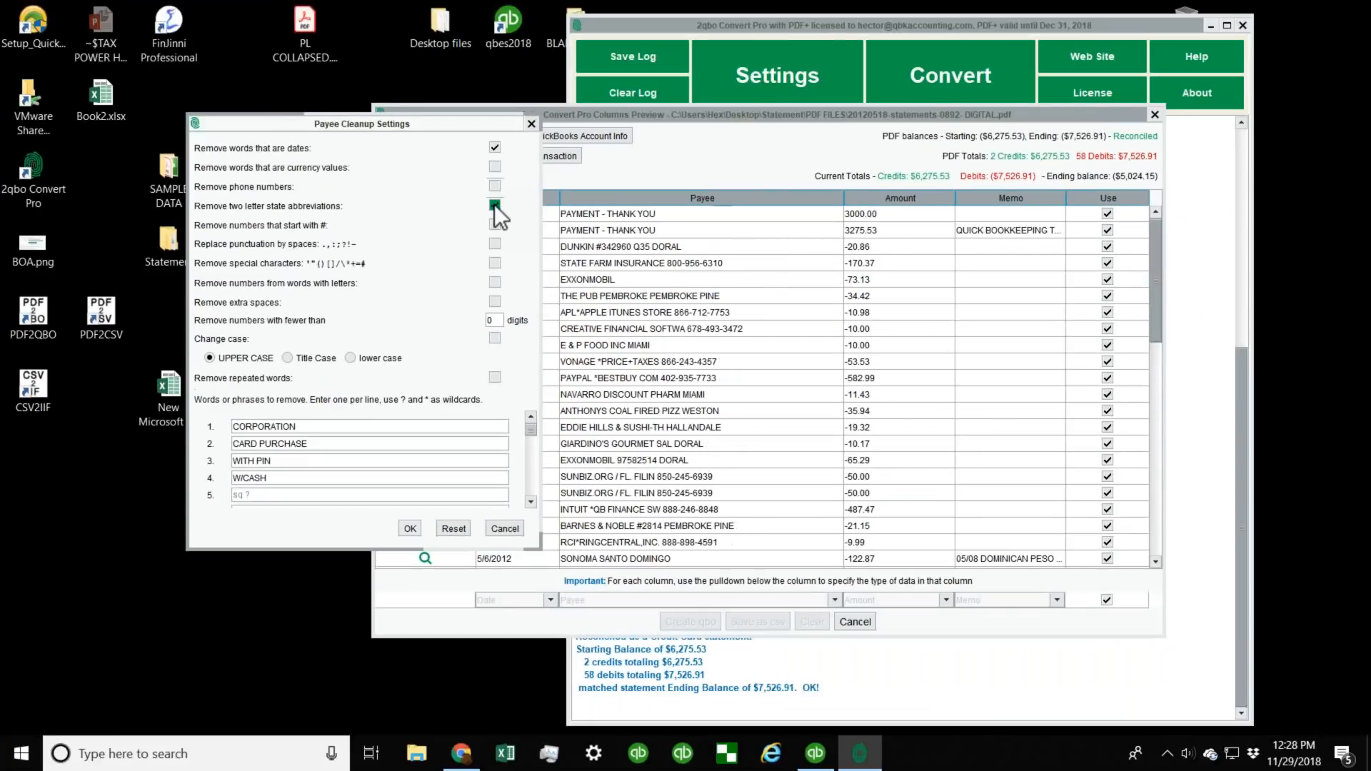
left_click(495, 186)
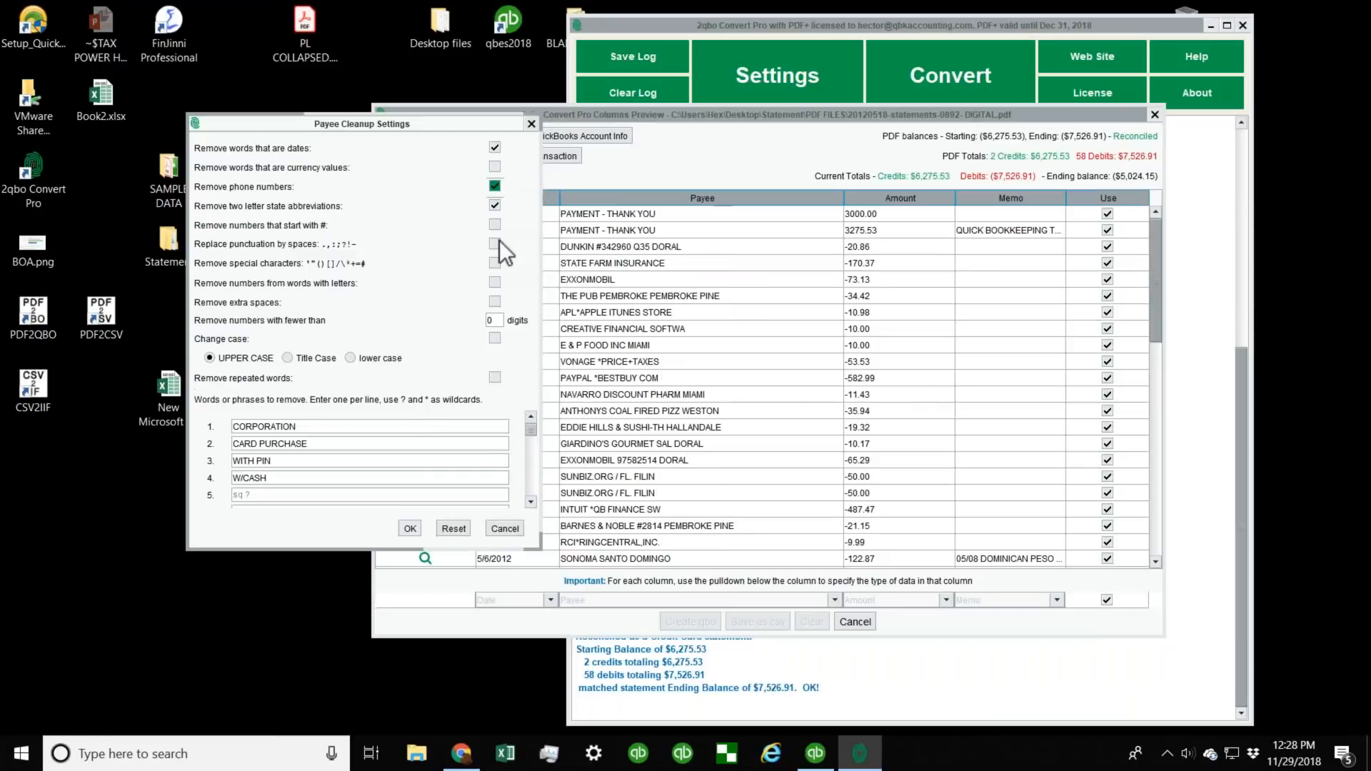
Enable removal of special characters from payees and look over the list of words or phrases to remove.
left_click(495, 264)
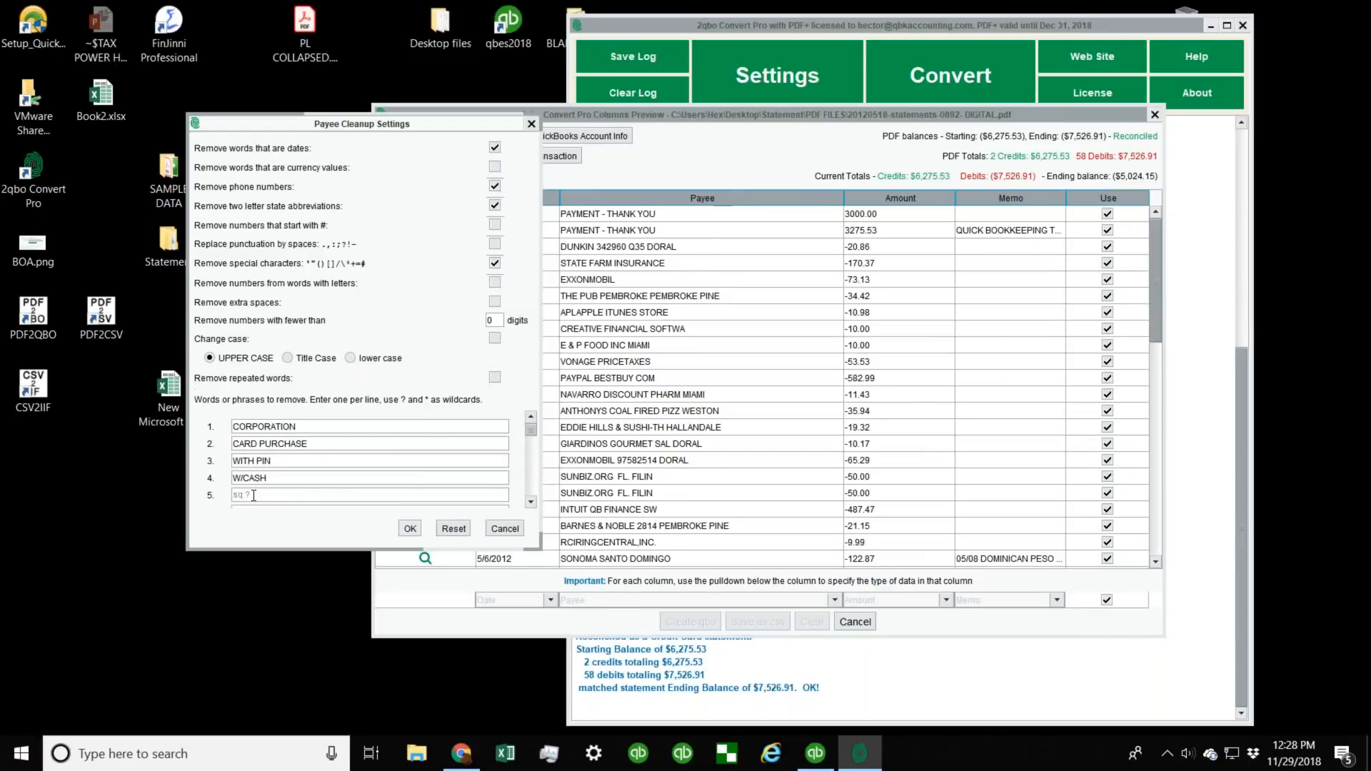
left_click_drag(285, 465, 203, 459)
left_click_drag(290, 427, 202, 422)
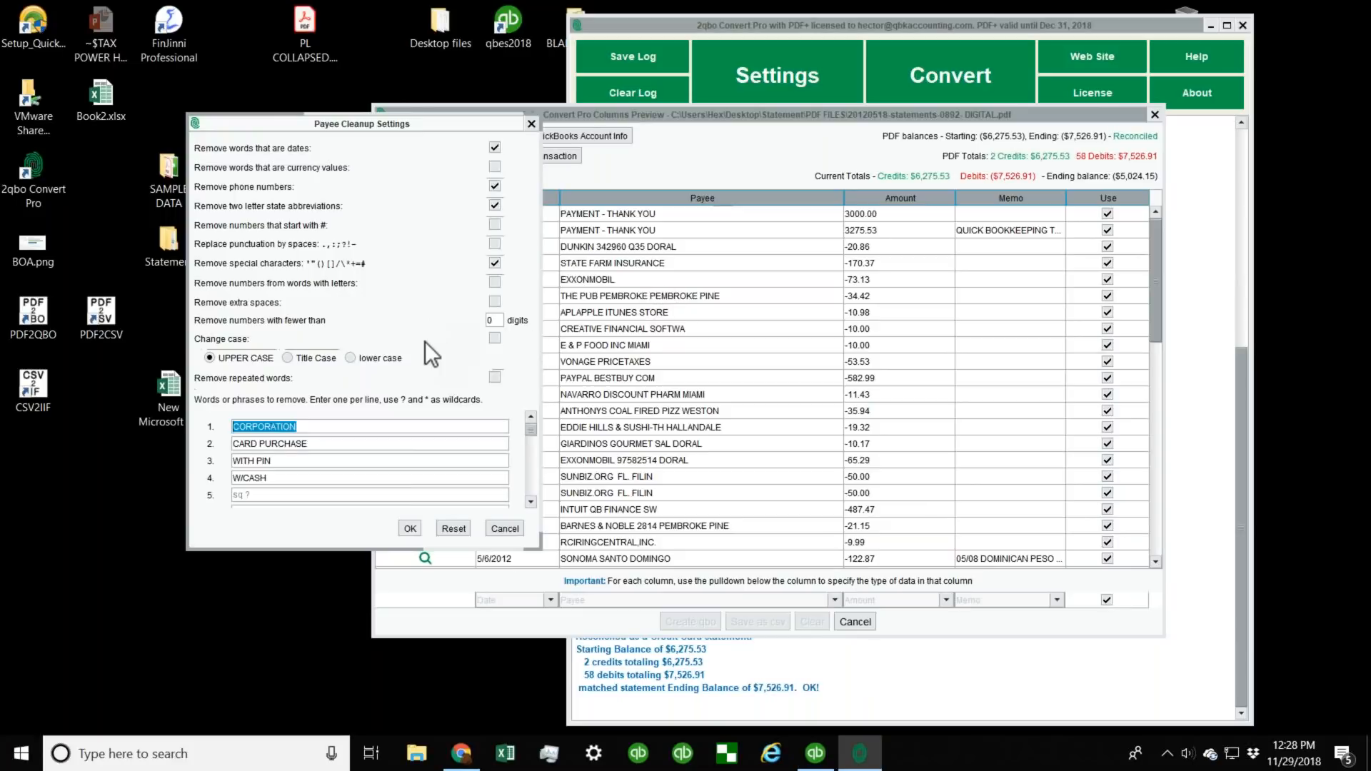
left_click(505, 528)
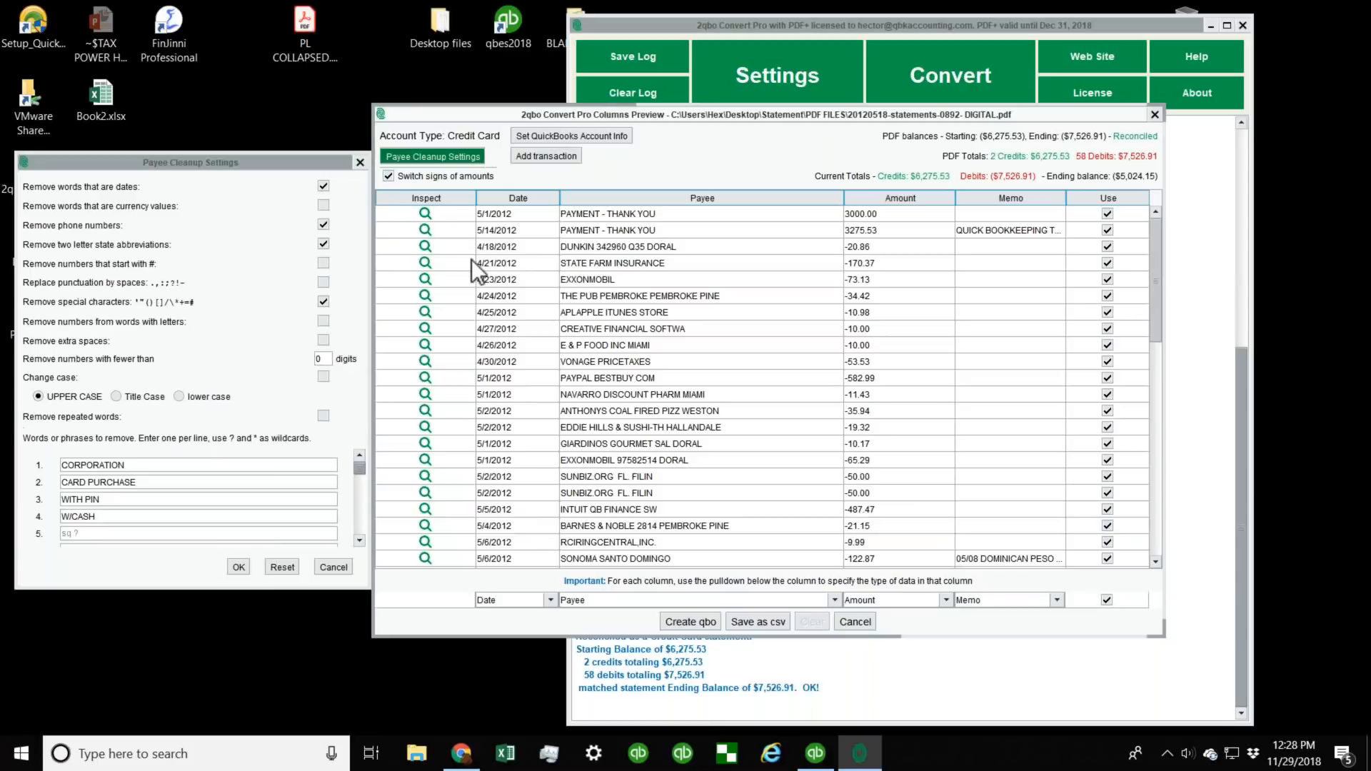
Turn off removal of phone numbers, two letter state abbreviations and special characters, and accept the payee cleanup settings.
left_click(324, 225)
left_click(324, 240)
left_click(326, 303)
left_click(239, 567)
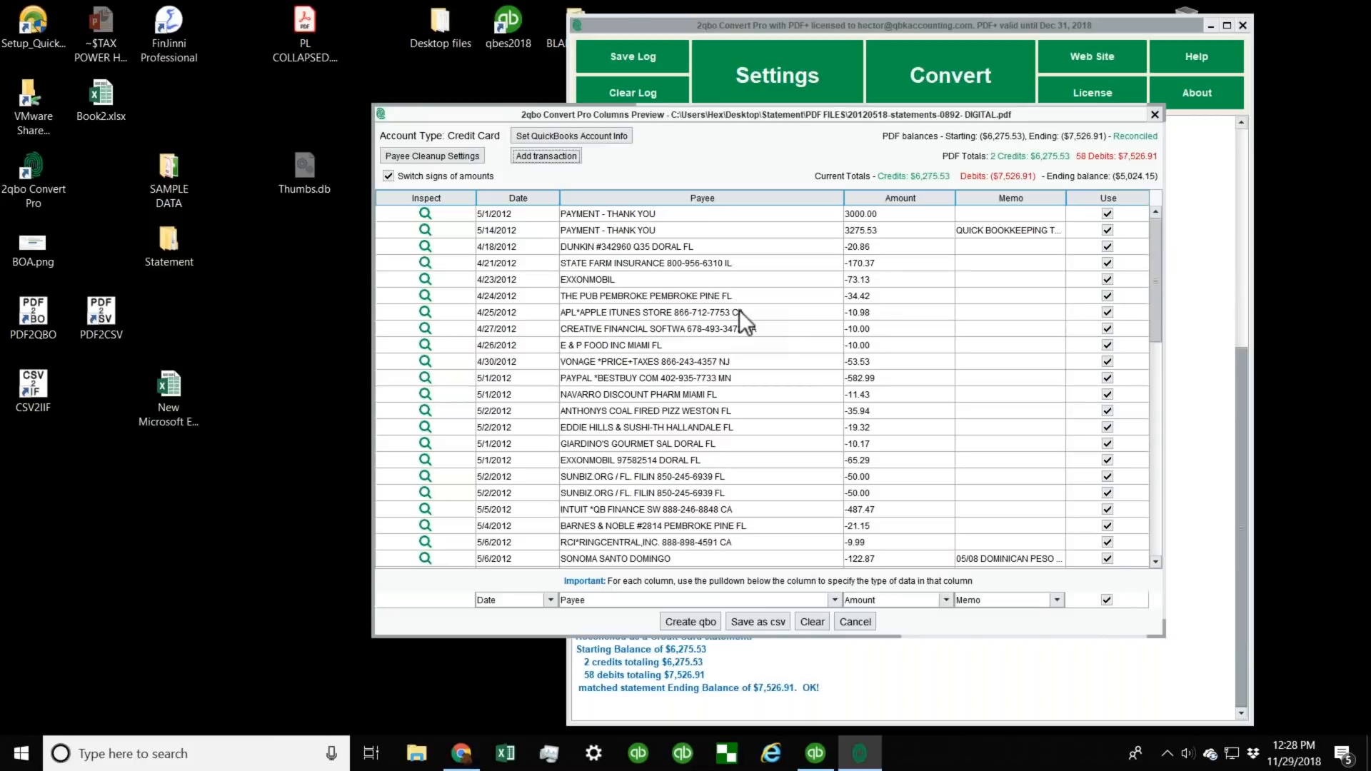
Move the Columns Preview window clear of the conversion log and enlarge it slightly.
left_click_drag(580, 114, 448, 110)
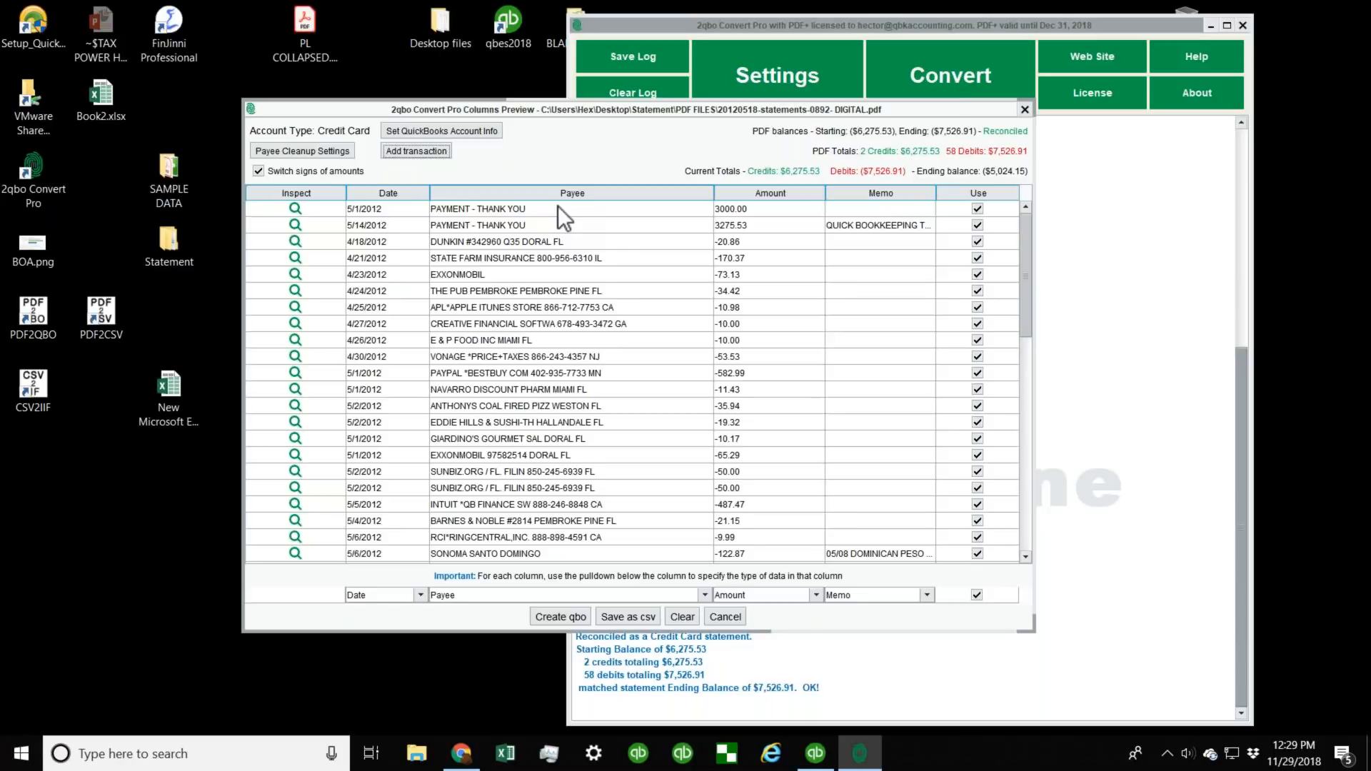
left_click_drag(532, 113, 376, 84)
left_click_drag(872, 598, 920, 624)
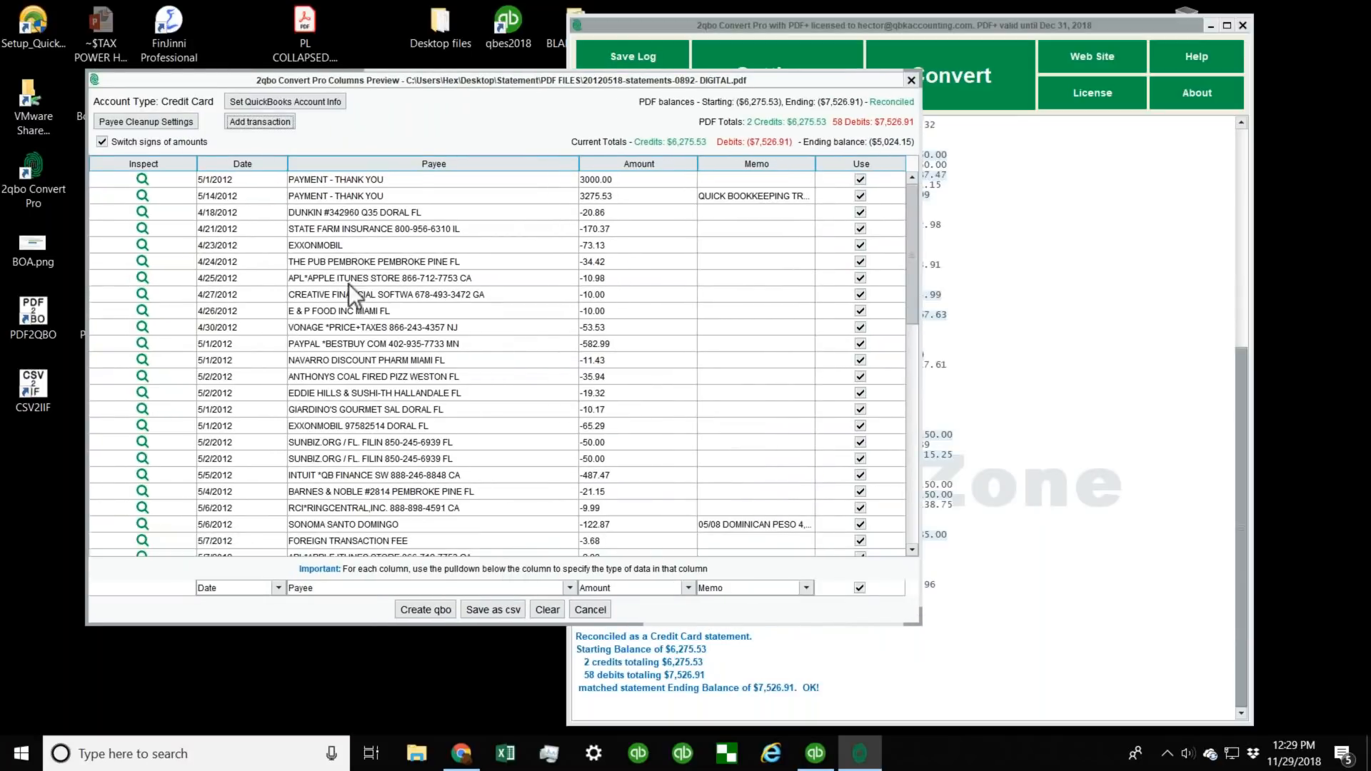
Assign the Payee column the data type Payee & Memo and the Memo column the type Memo Add-on.
left_click(391, 228)
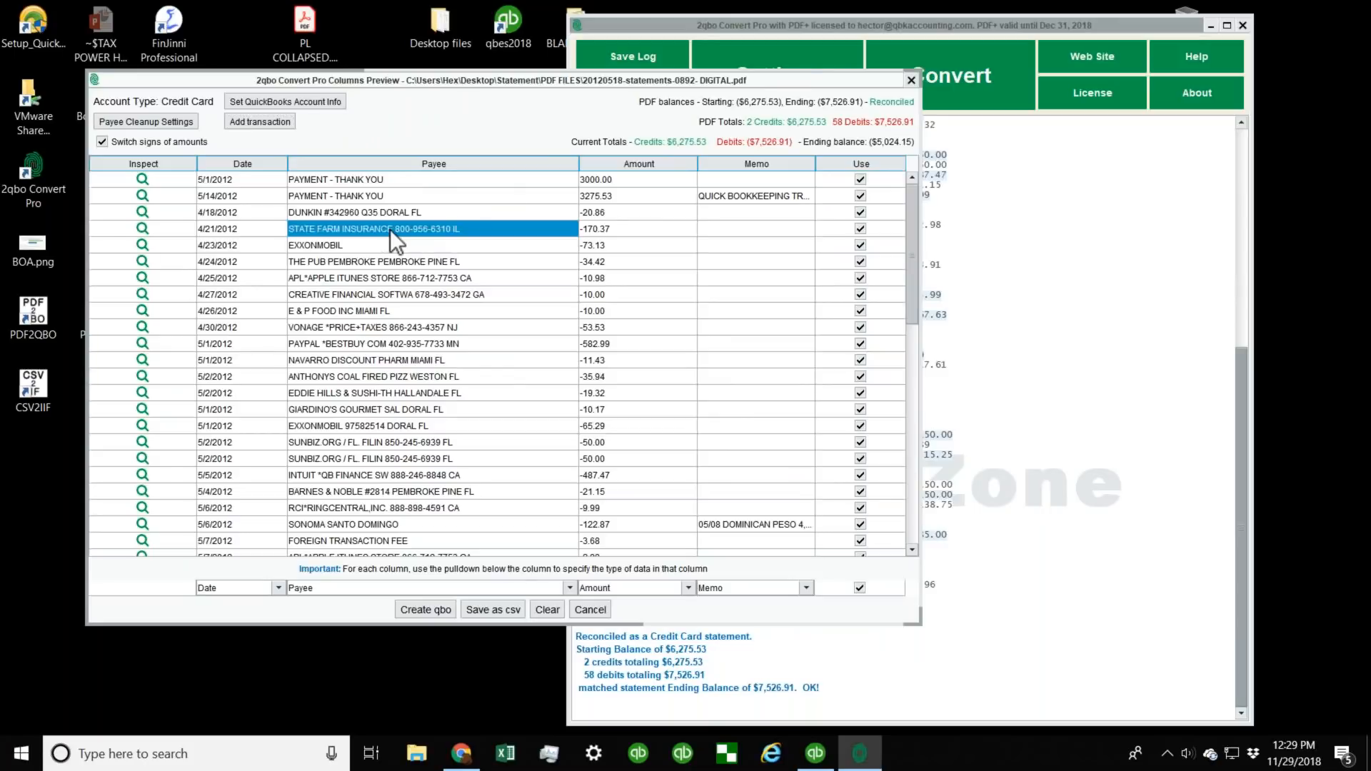
left_click(761, 228)
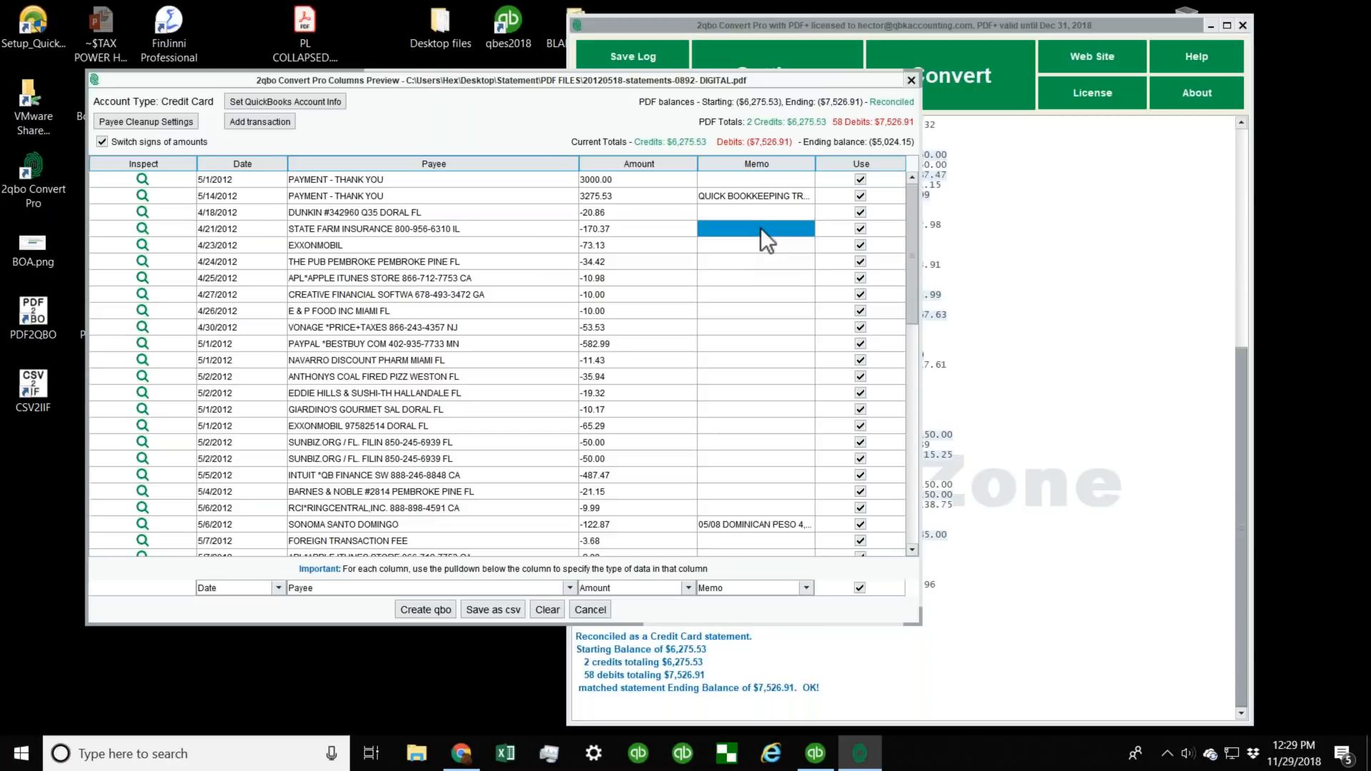
left_click(330, 587)
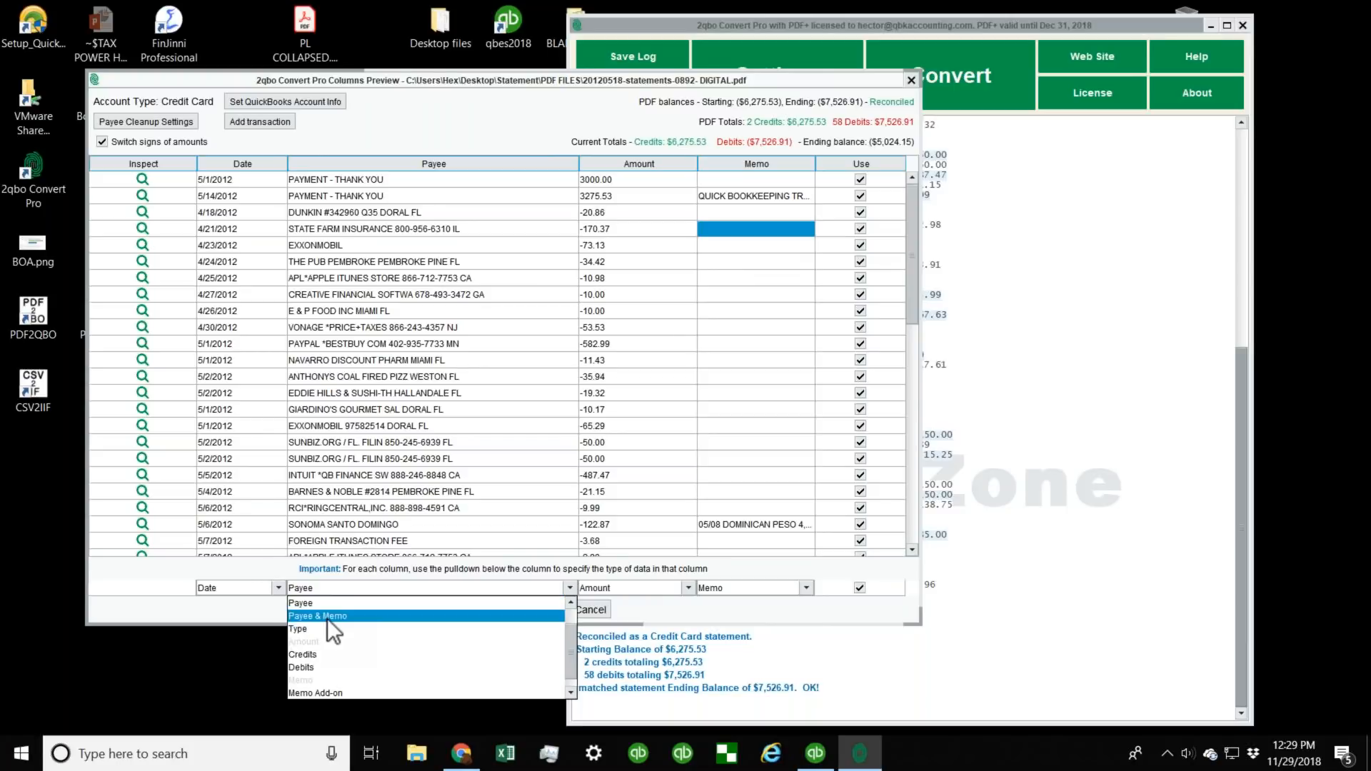
left_click(327, 617)
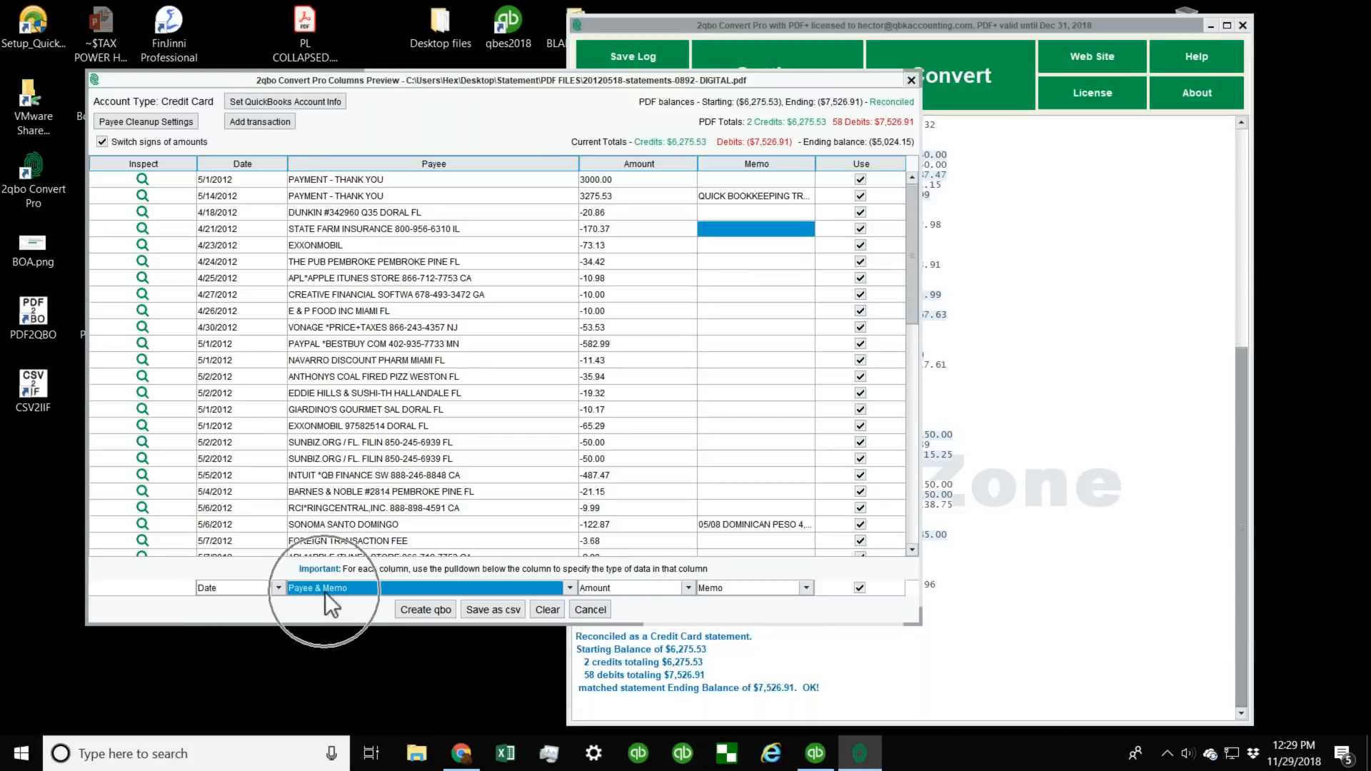
left_click(739, 589)
left_click(732, 683)
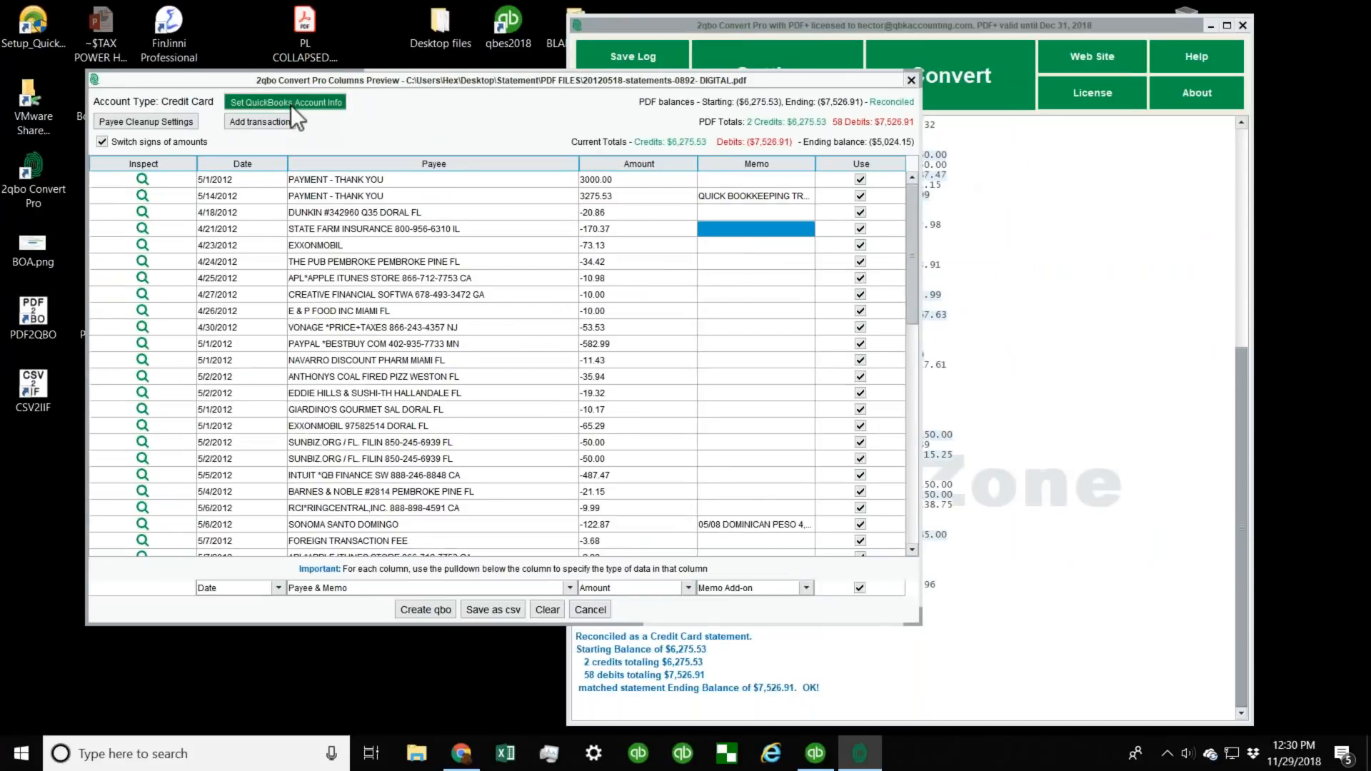
Open the QuickBooks account info and examine the account type, FID and account number.
left_click(290, 104)
left_click_drag(863, 272, 627, 290)
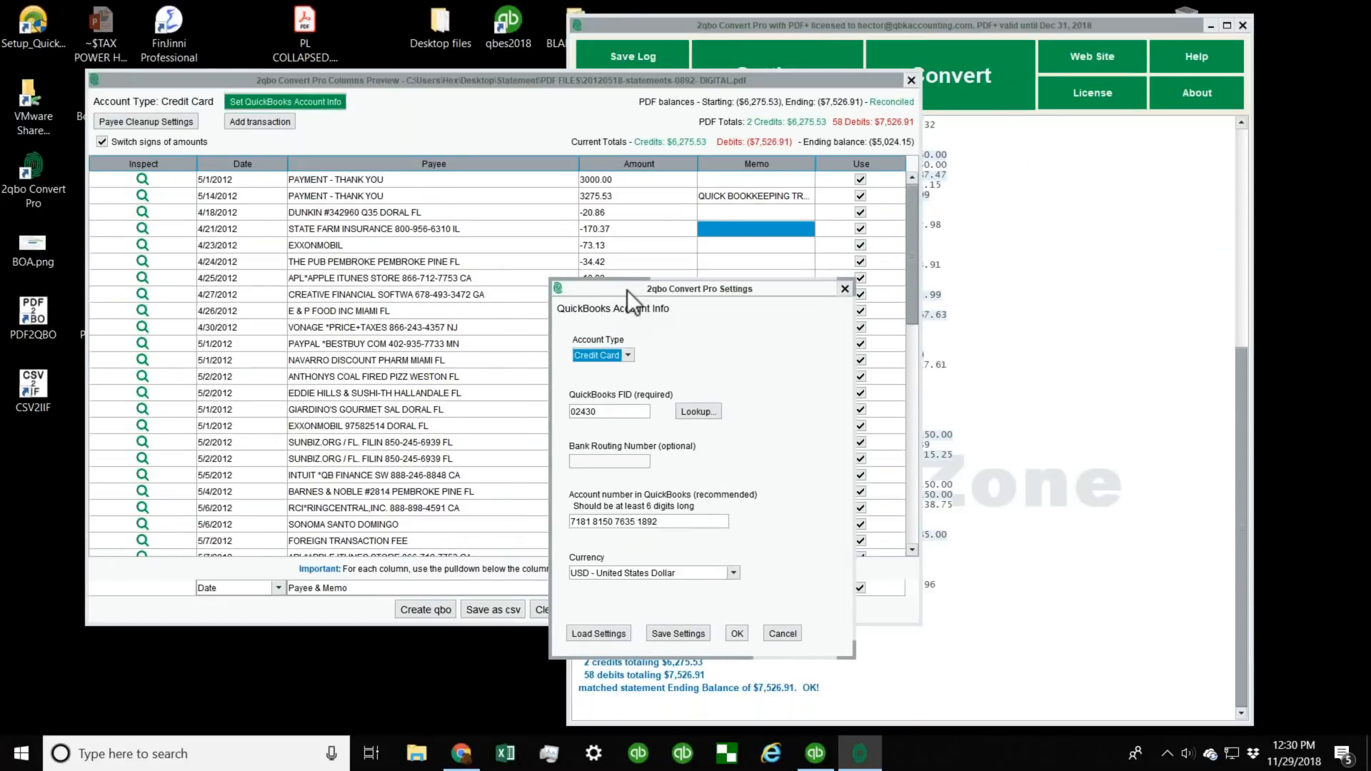
left_click(629, 355)
left_click(612, 412)
left_click(670, 522)
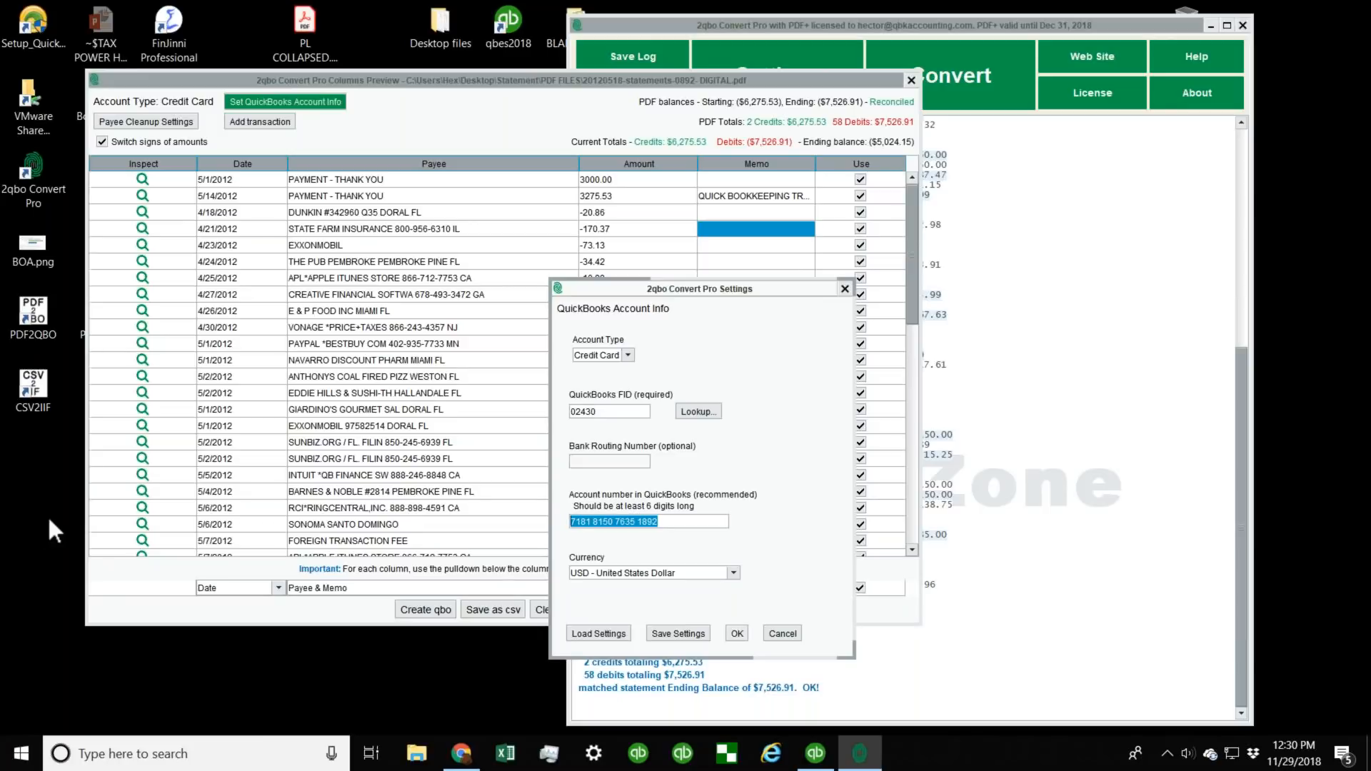
Look up the QuickBooks FID among the credit card financial institutions and accept 02430 Chase Web Download.
left_click_drag(611, 407, 559, 407)
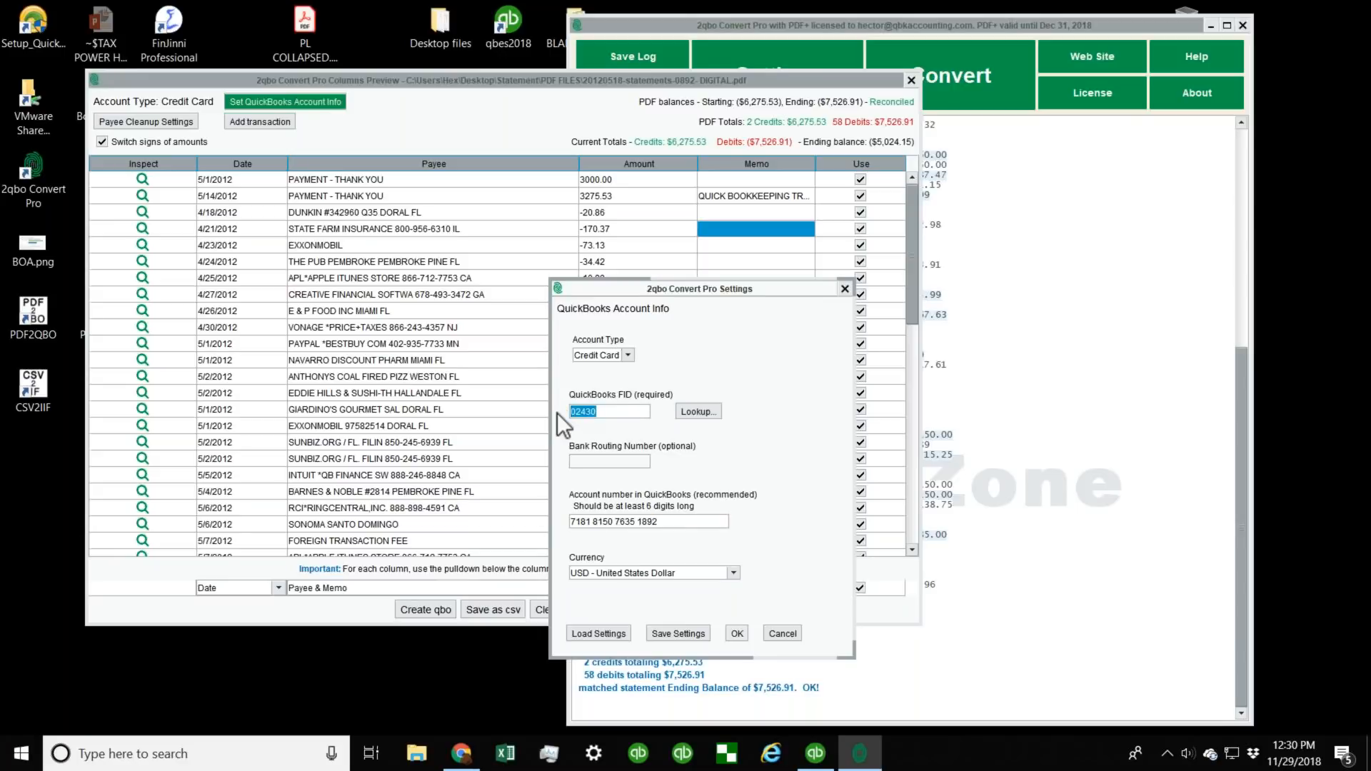
left_click(717, 412)
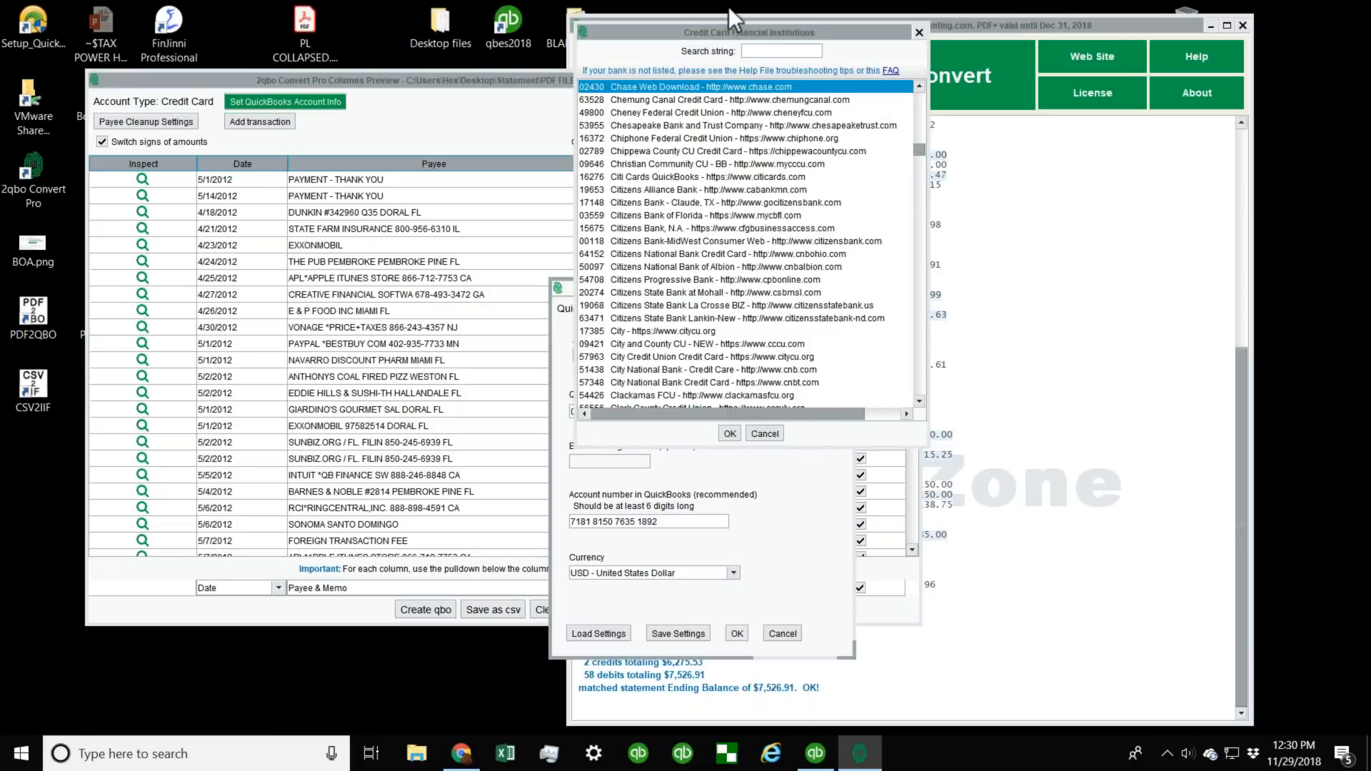
left_click(760, 53)
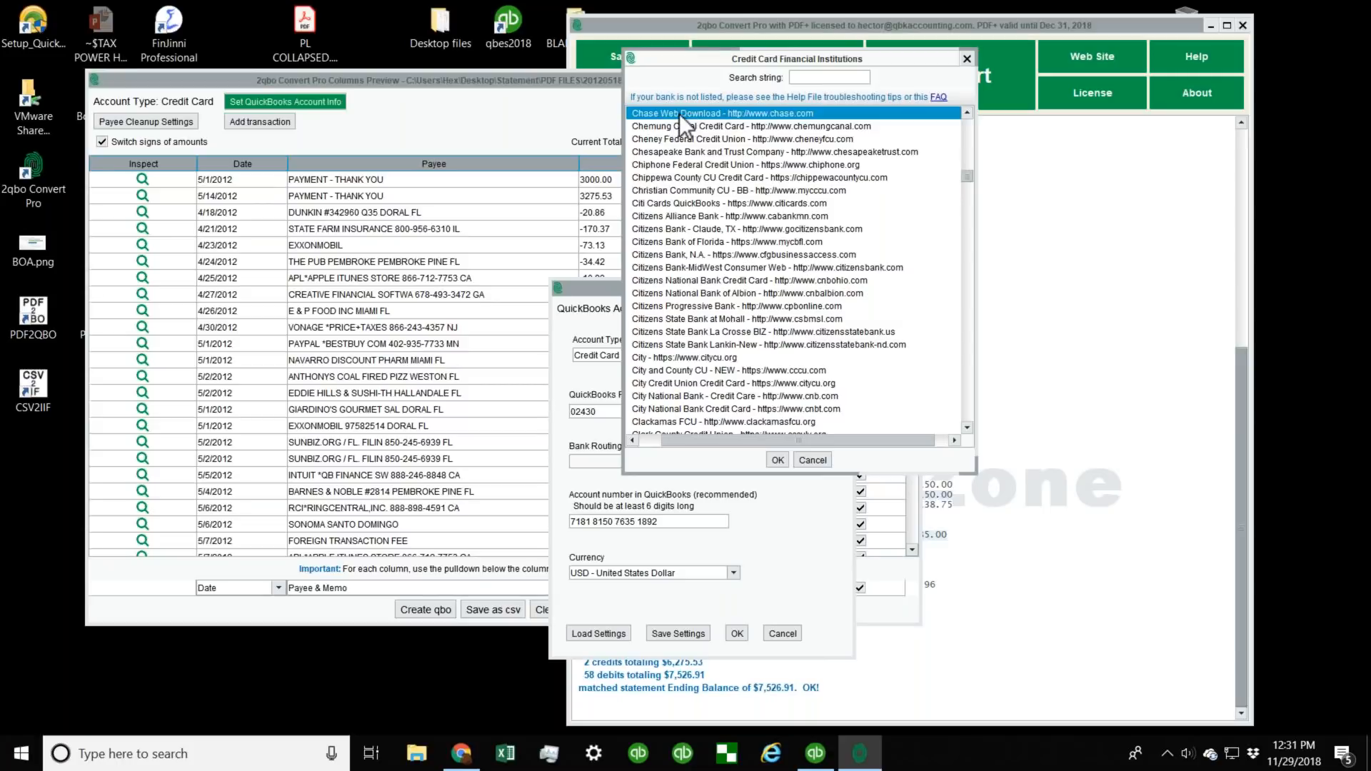
left_click(777, 460)
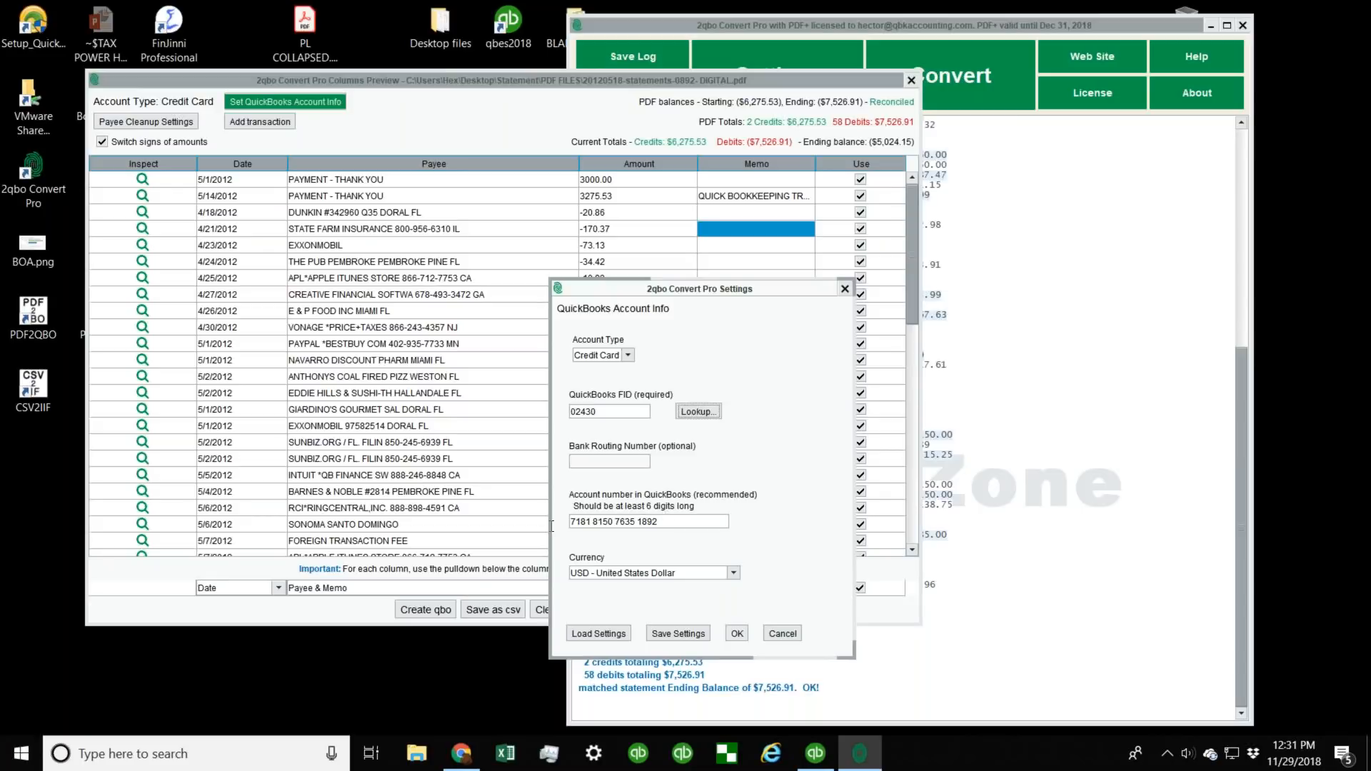
Check the account number recommended for QuickBooks and accept the account info.
triple_click(583, 522)
left_click(670, 522)
triple_click(652, 522)
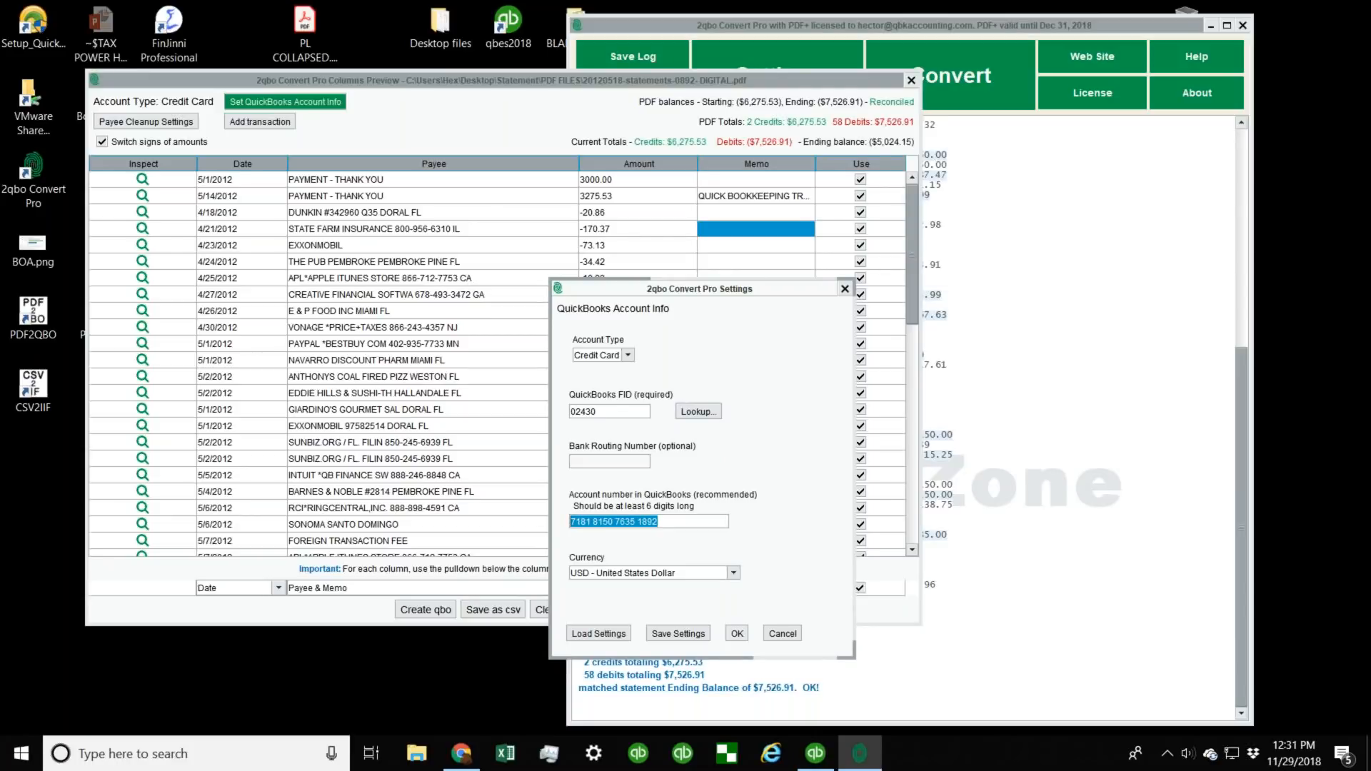
left_click_drag(694, 520, 514, 517)
left_click(737, 633)
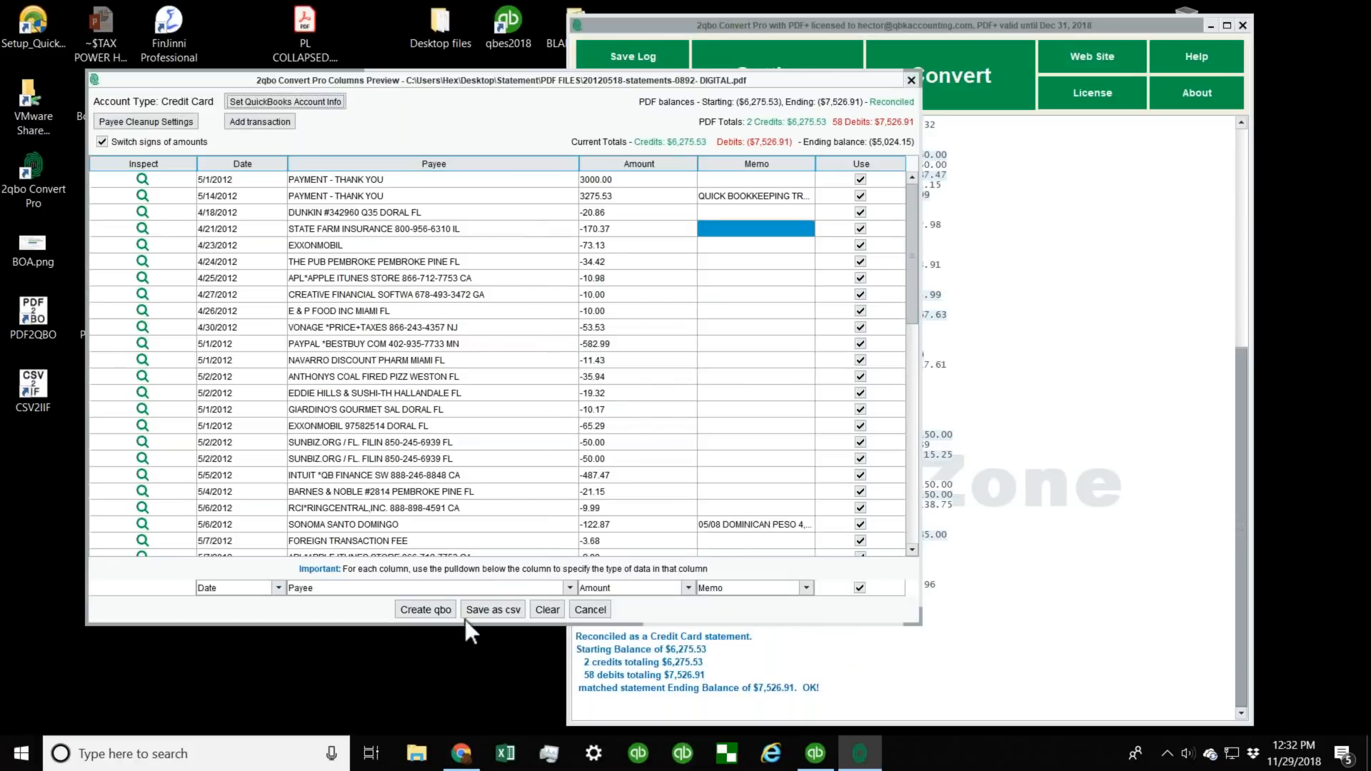
Create the .qbo file from the previewed credit card transactions.
key("ctrl")
key("ctrl")
key("ctrl+1")
mouse_move(475, 584)
left_mouse_down()
mouse_move(371, 567)
mouse_move(463, 611)
mouse_move(450, 557)
left_mouse_up()
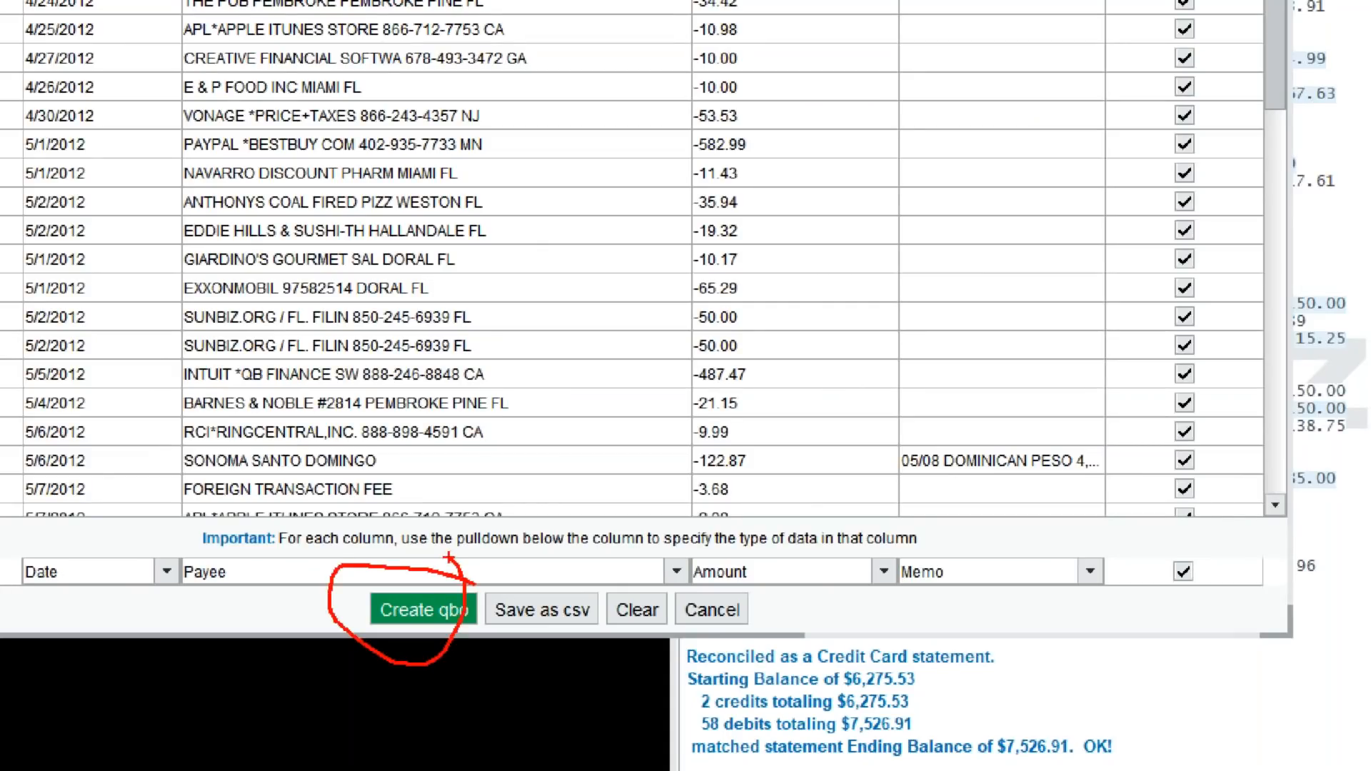
key("Escape")
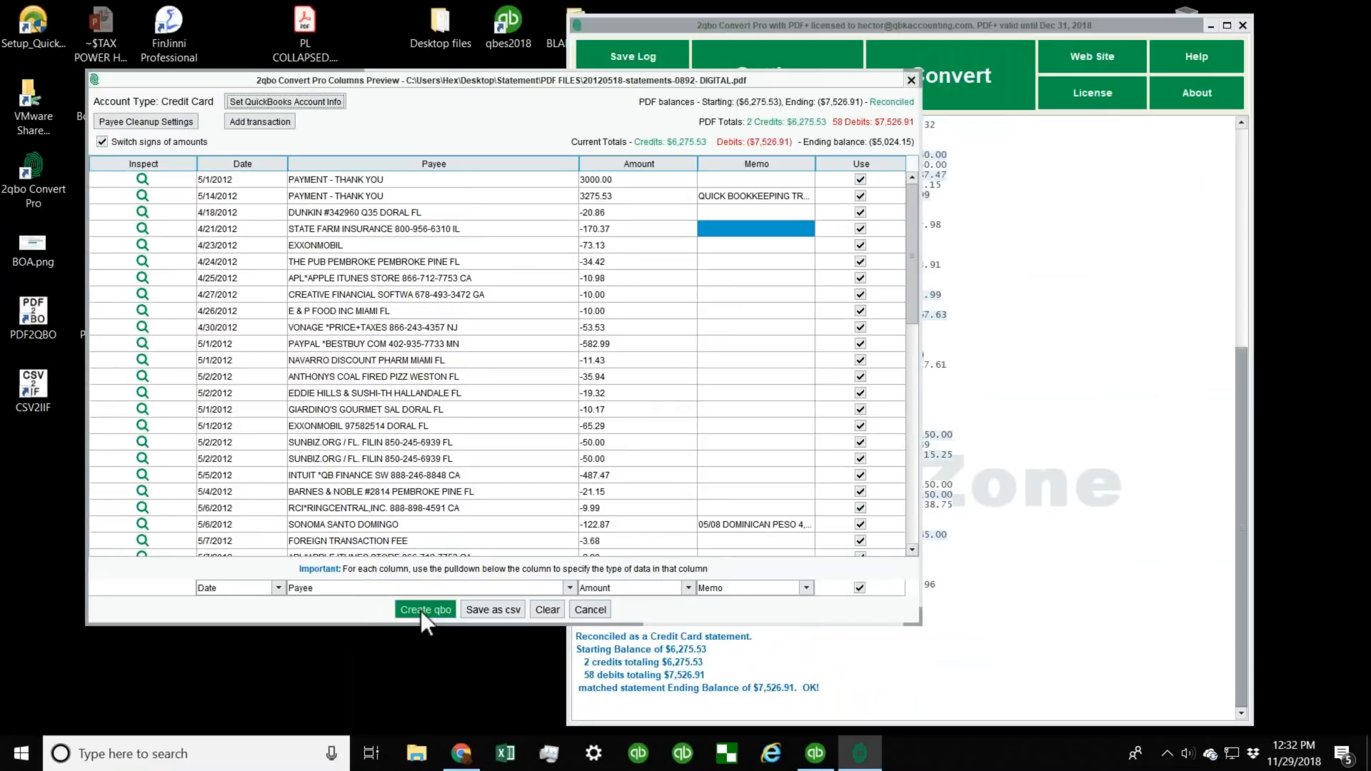
left_click(430, 610)
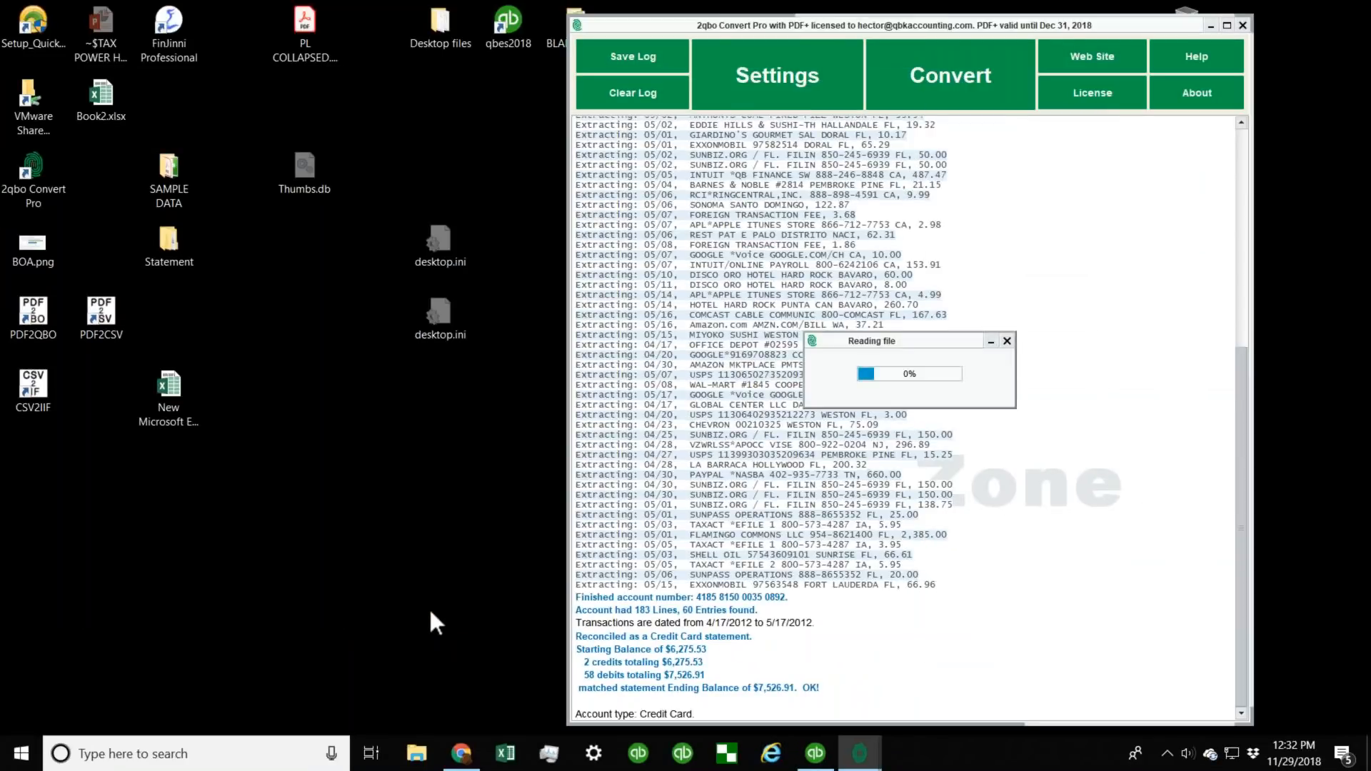
Open the PDF FILES folder inside the desktop's Statement folder and select 20120518-statements-0892- DIGITAL.qbo.
left_click(184, 247)
double_click(170, 245)
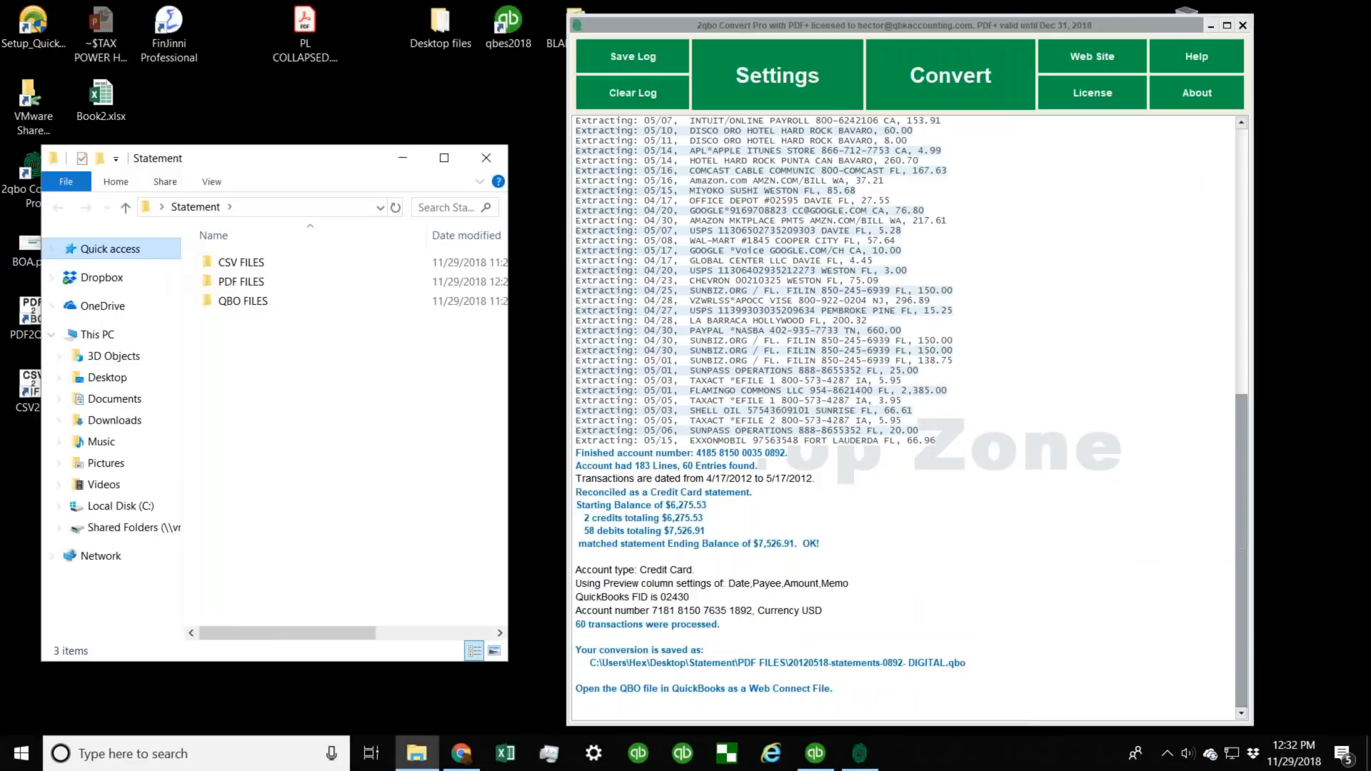
left_click(242, 281)
double_click(242, 282)
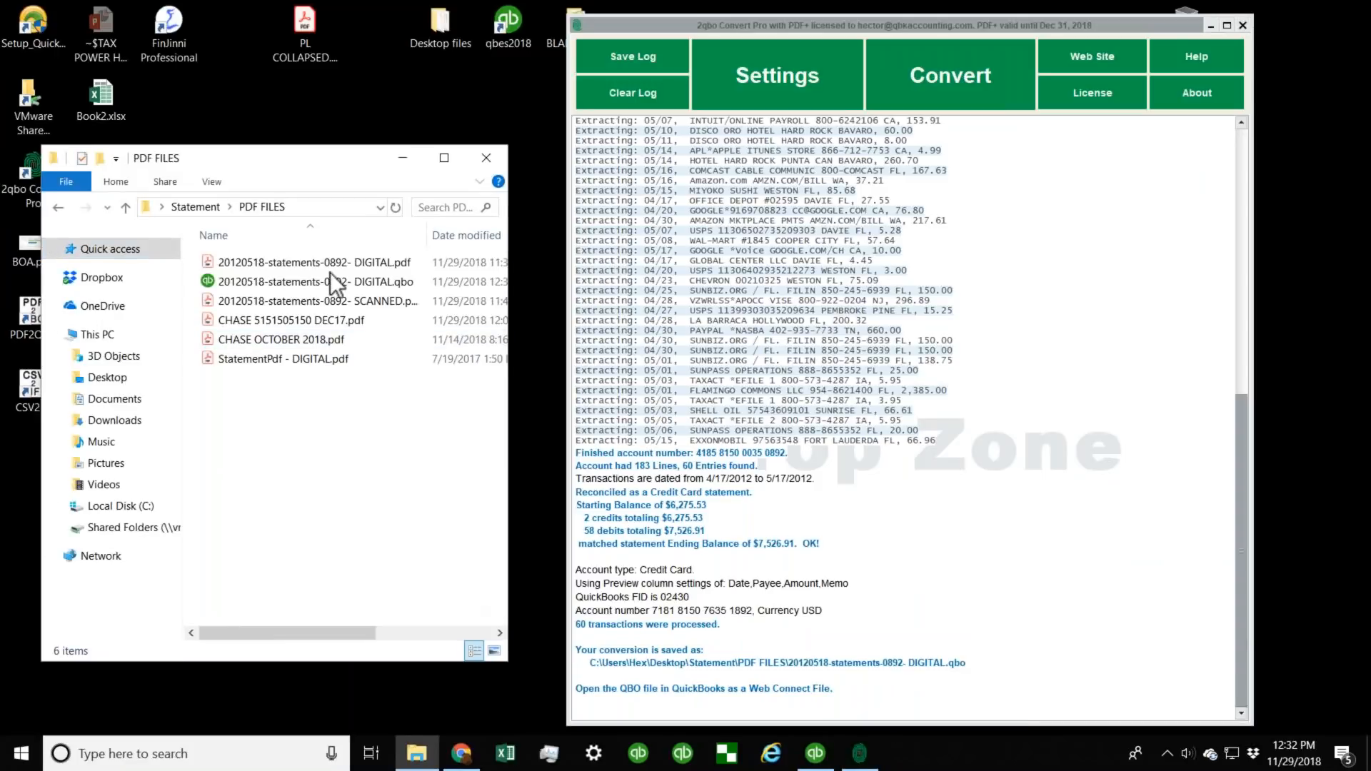
left_click(311, 281)
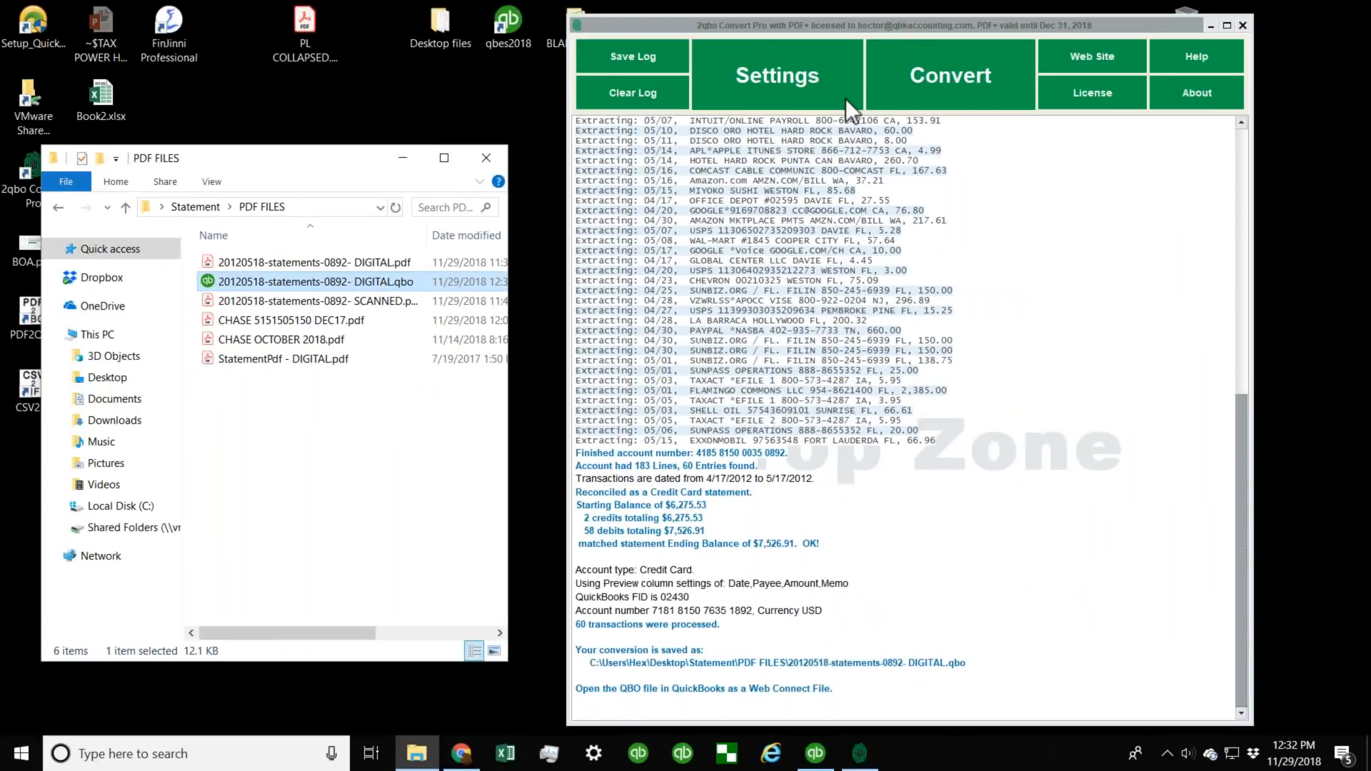
Convert 20120518-statements-0892- DIGITAL.pdf directly to a CSV file.
left_click(924, 76)
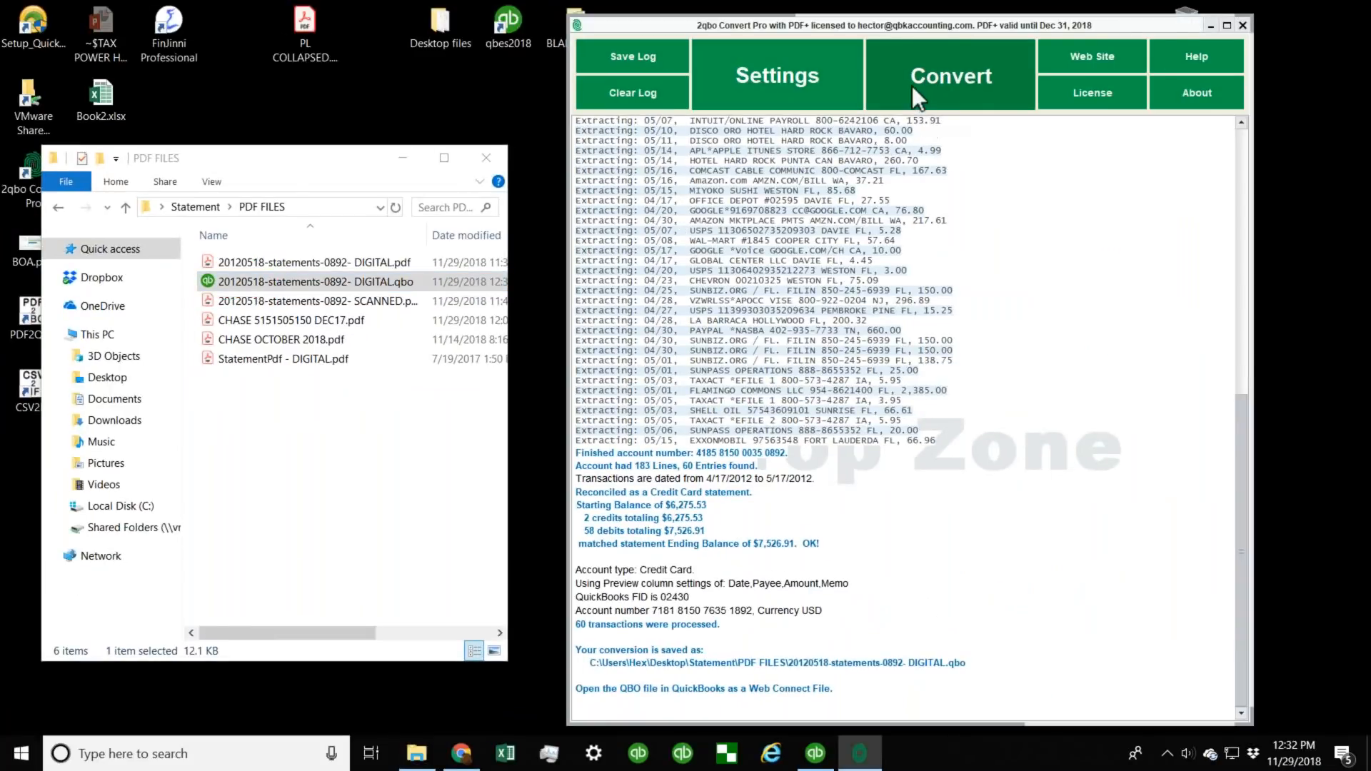
left_click(995, 75)
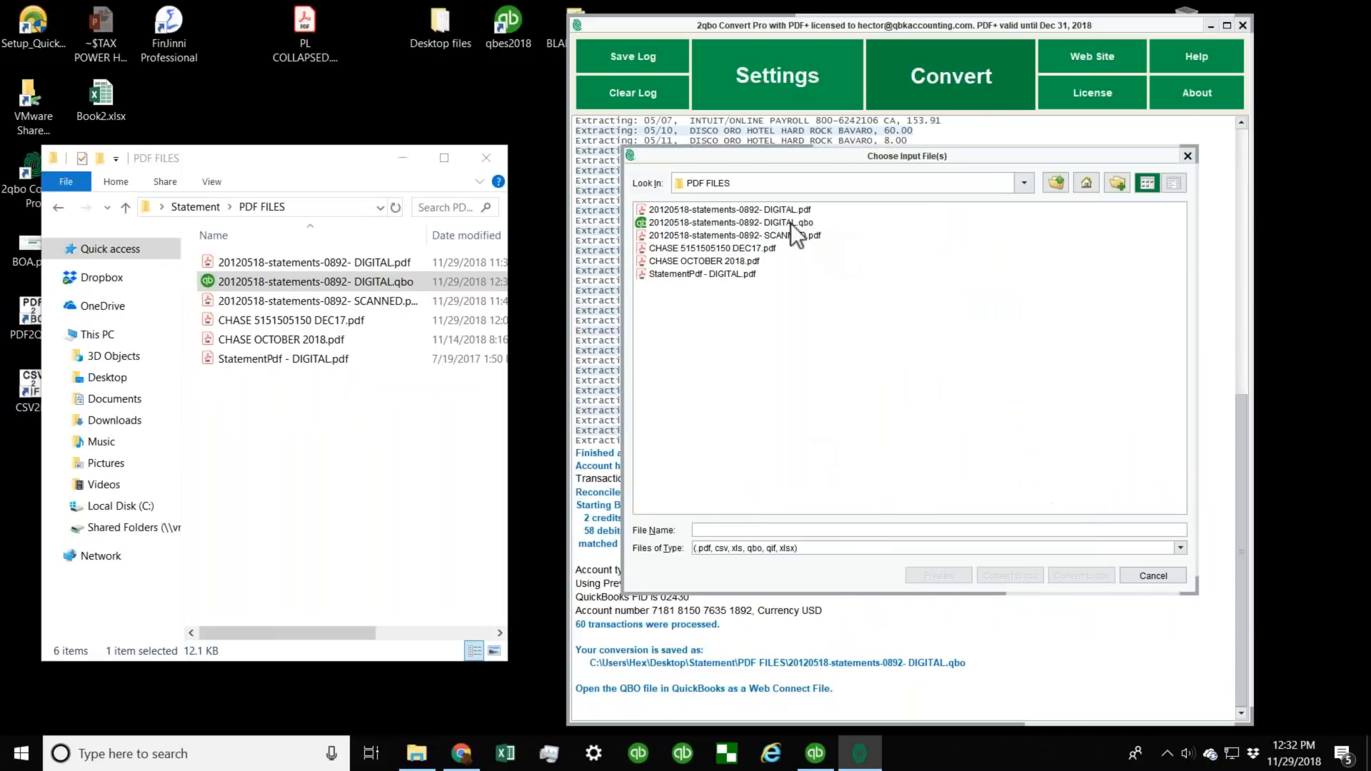
left_click(751, 208)
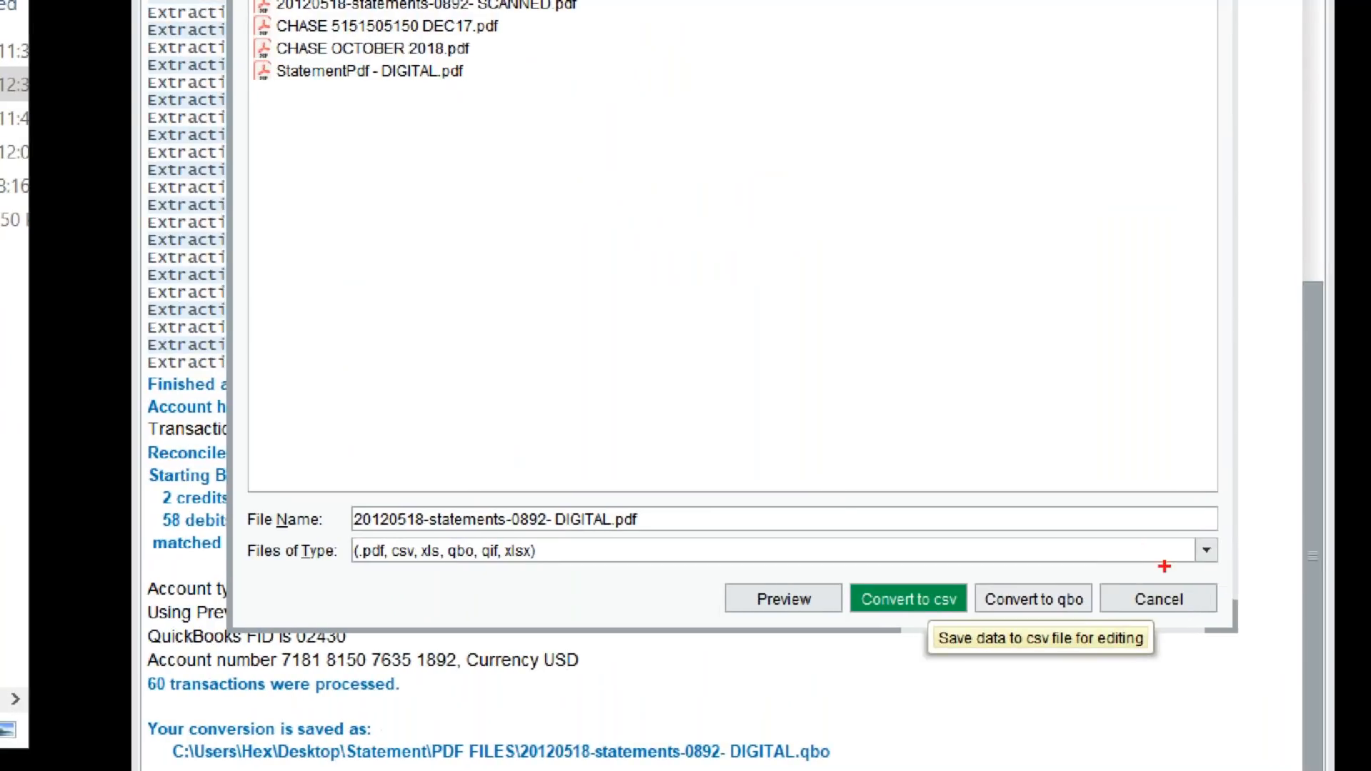
mouse_move(907, 580)
left_mouse_down()
mouse_move(865, 618)
mouse_move(903, 564)
left_mouse_up()
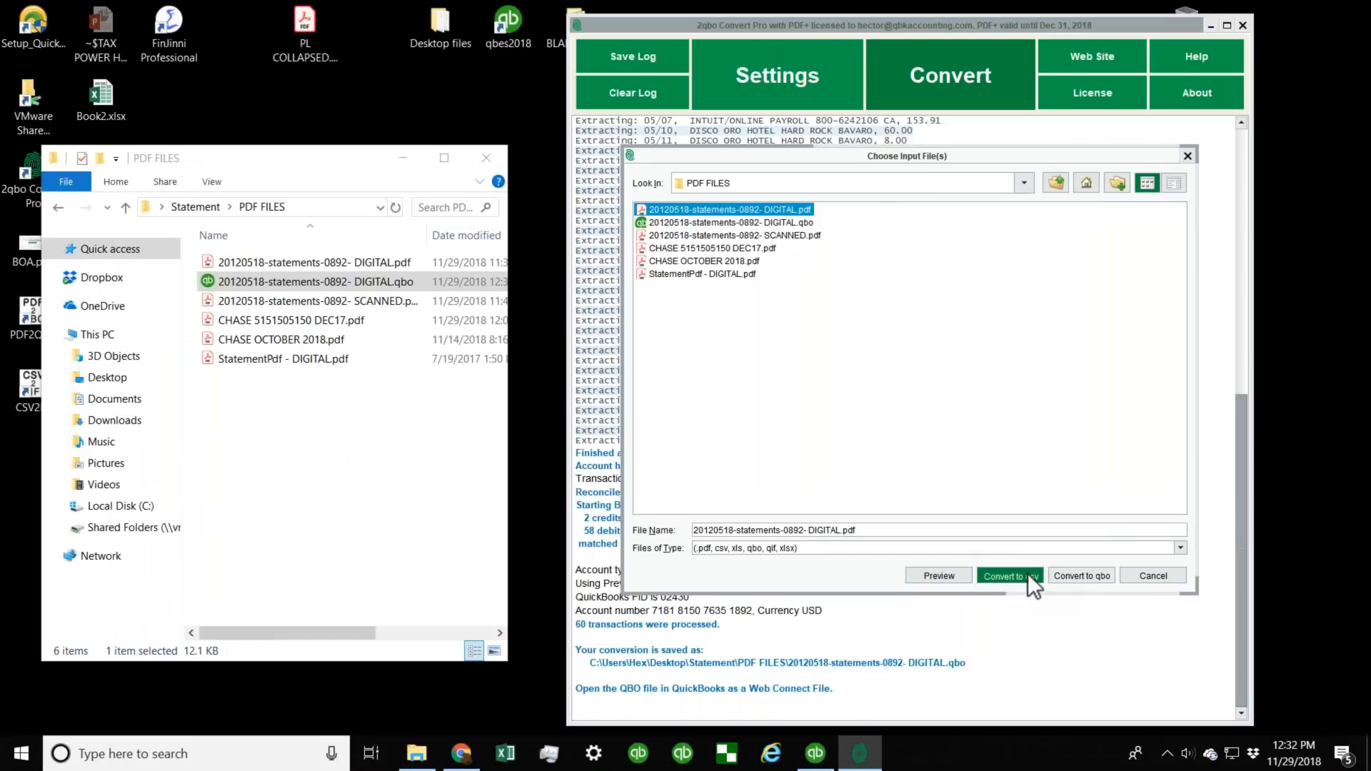
left_click(1011, 578)
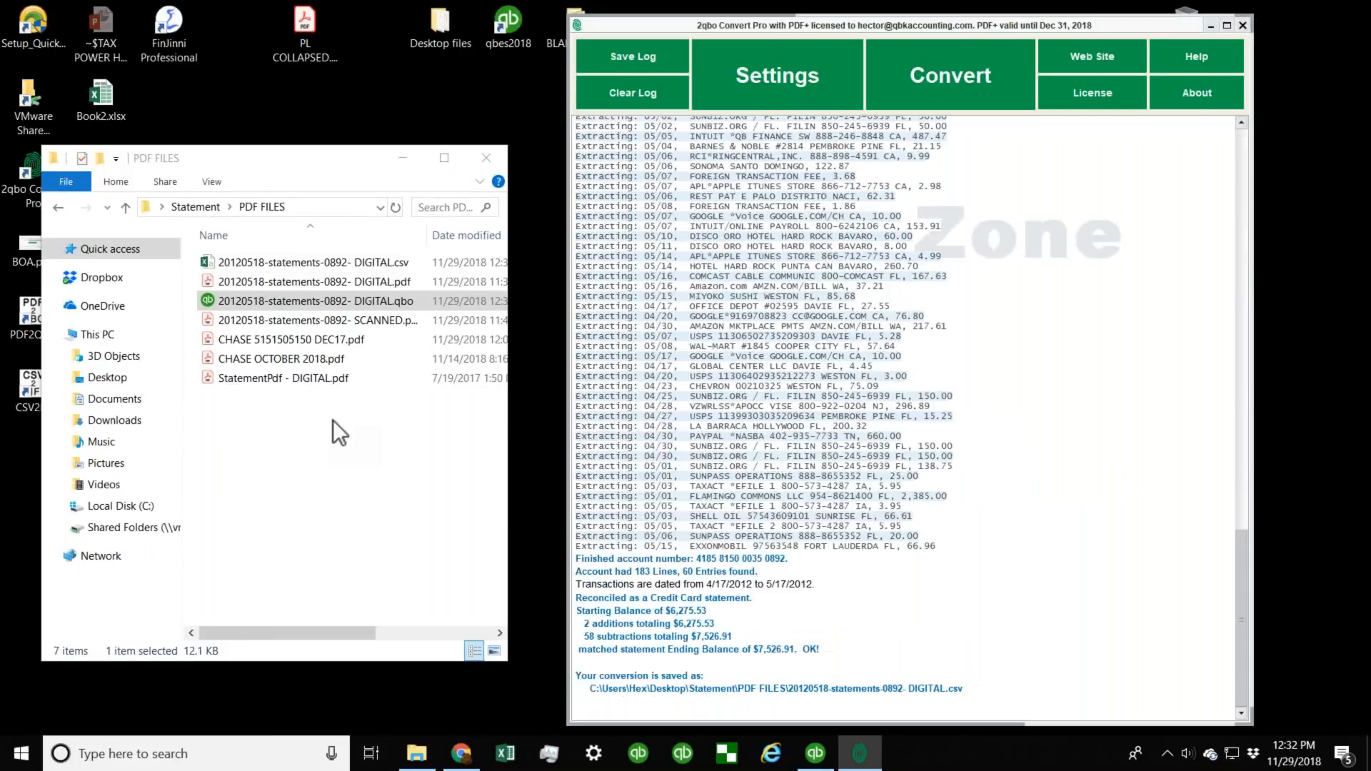
Open 20120518-statements-0892- DIGITAL.csv in Excel, examine the payee entries and close the workbook.
left_click(306, 265)
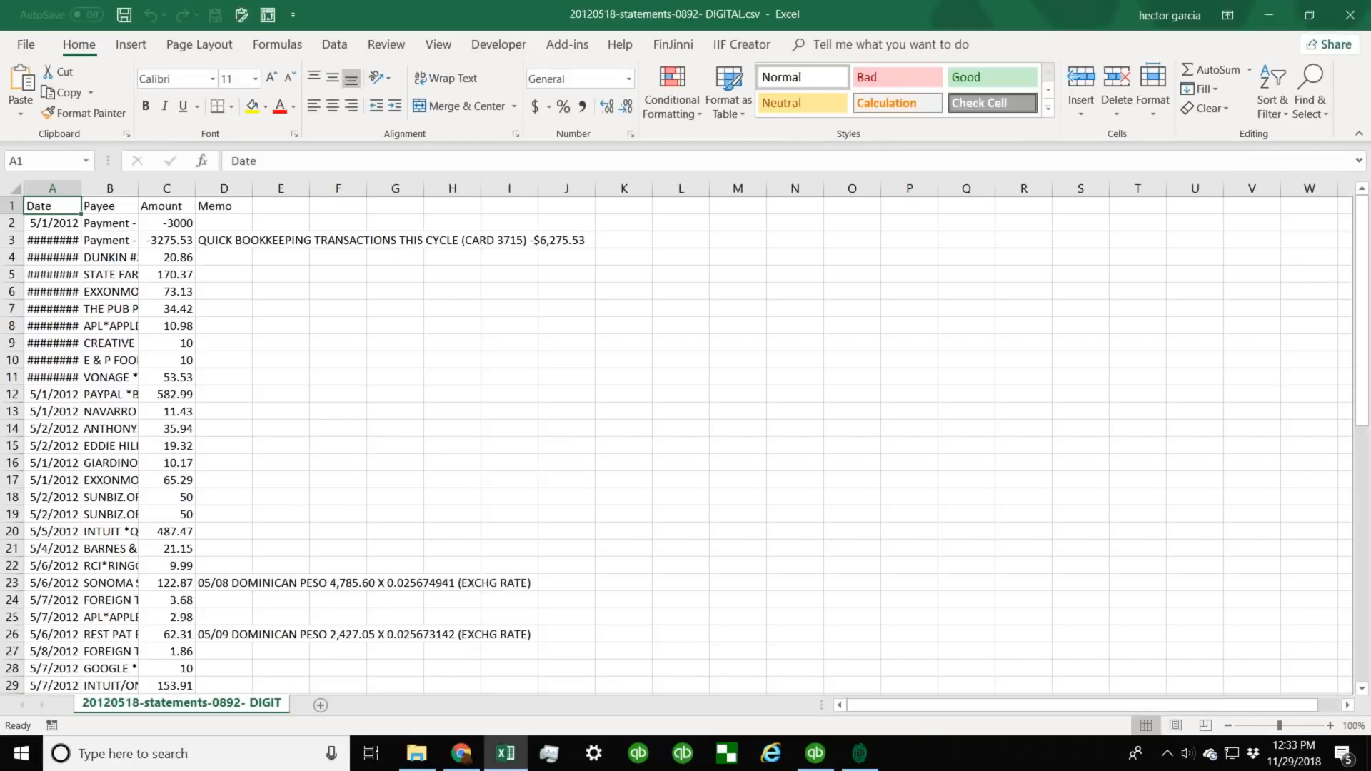
left_click_drag(110, 240, 108, 343)
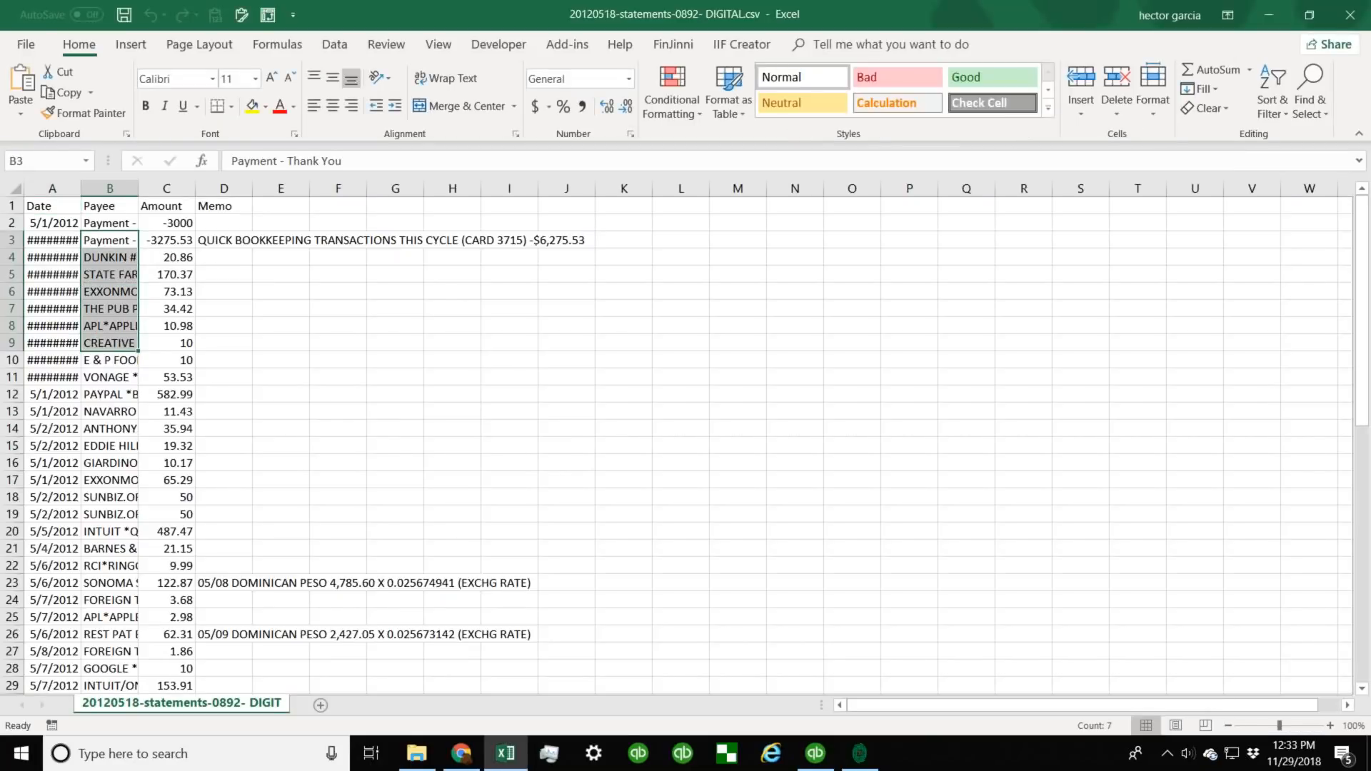
left_click(1349, 14)
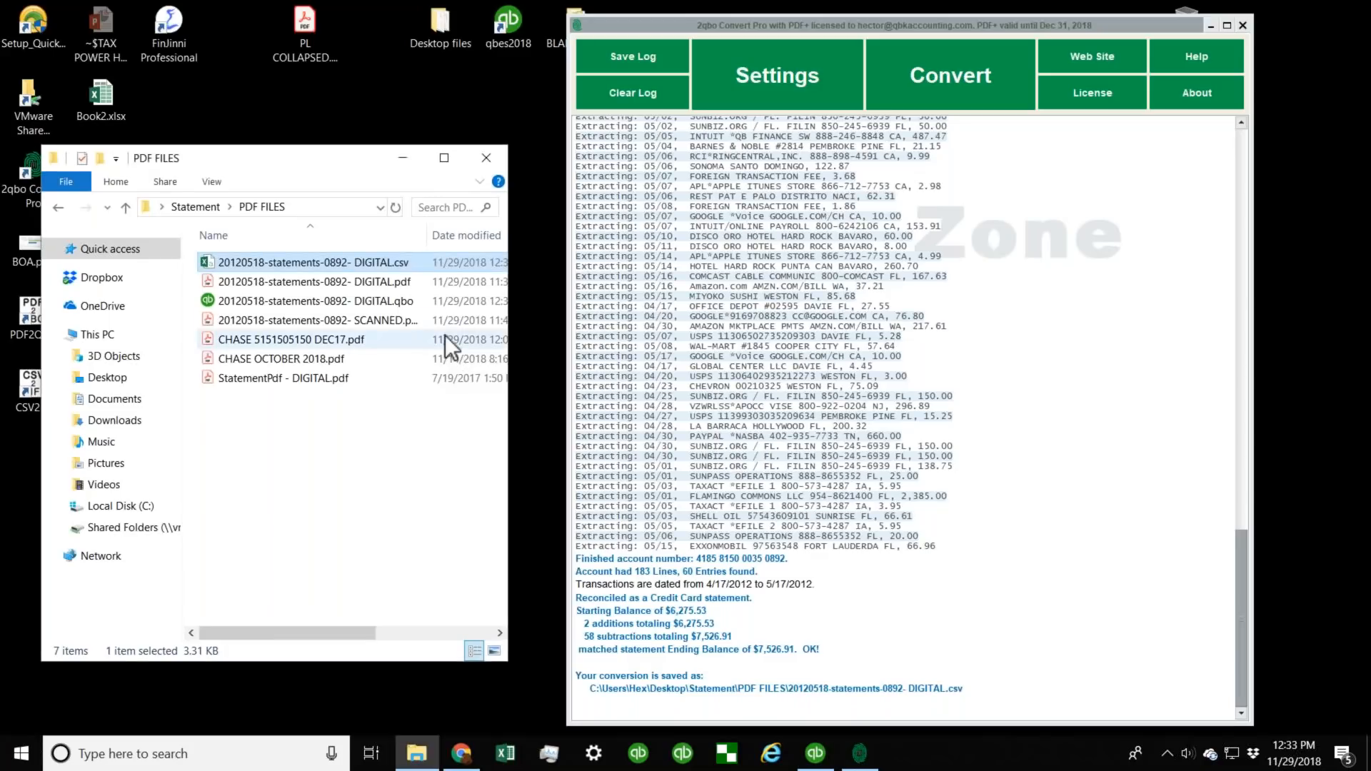
Switch to QuickBooks Desktop and import 20120518-statements-0892- DIGITAL.qbo from the Statement folder's PDF FILES subfolder as a Web Connect file.
left_click(327, 303)
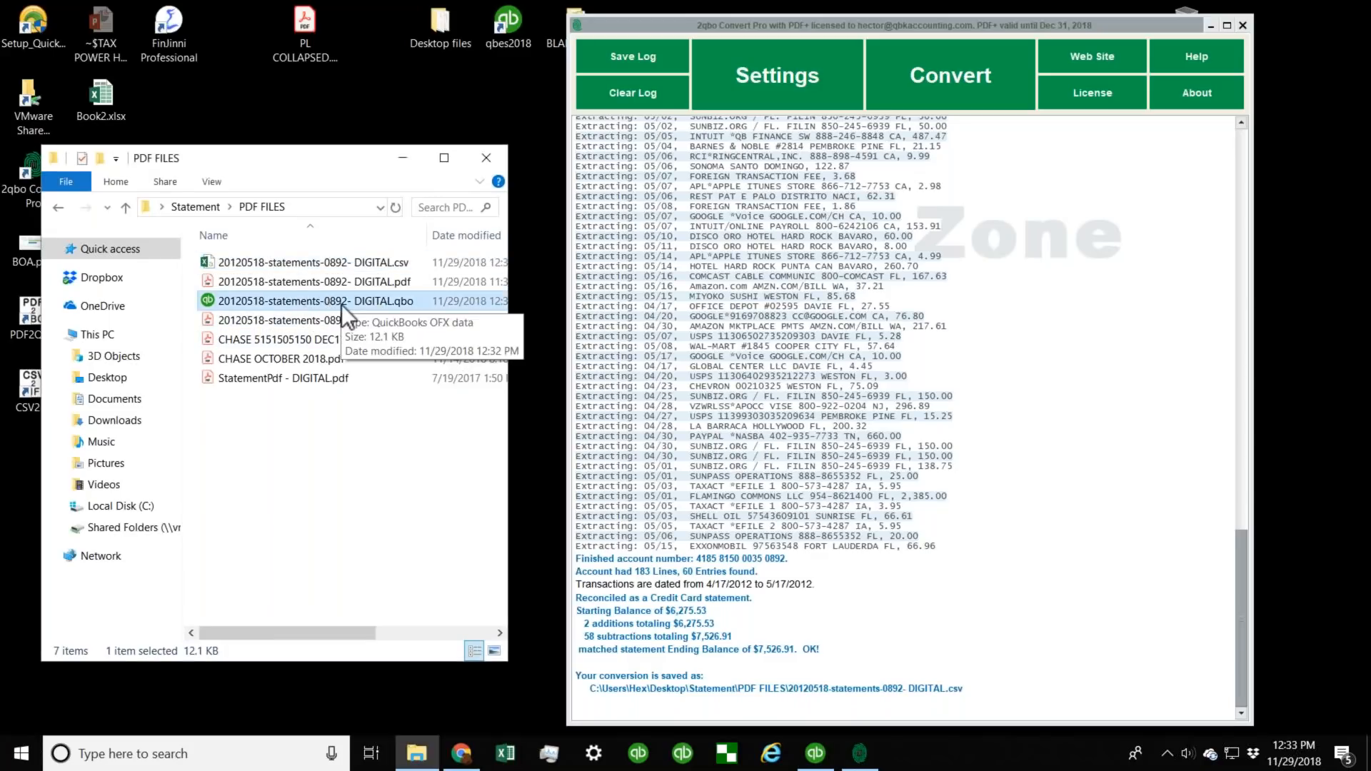
left_click(815, 753)
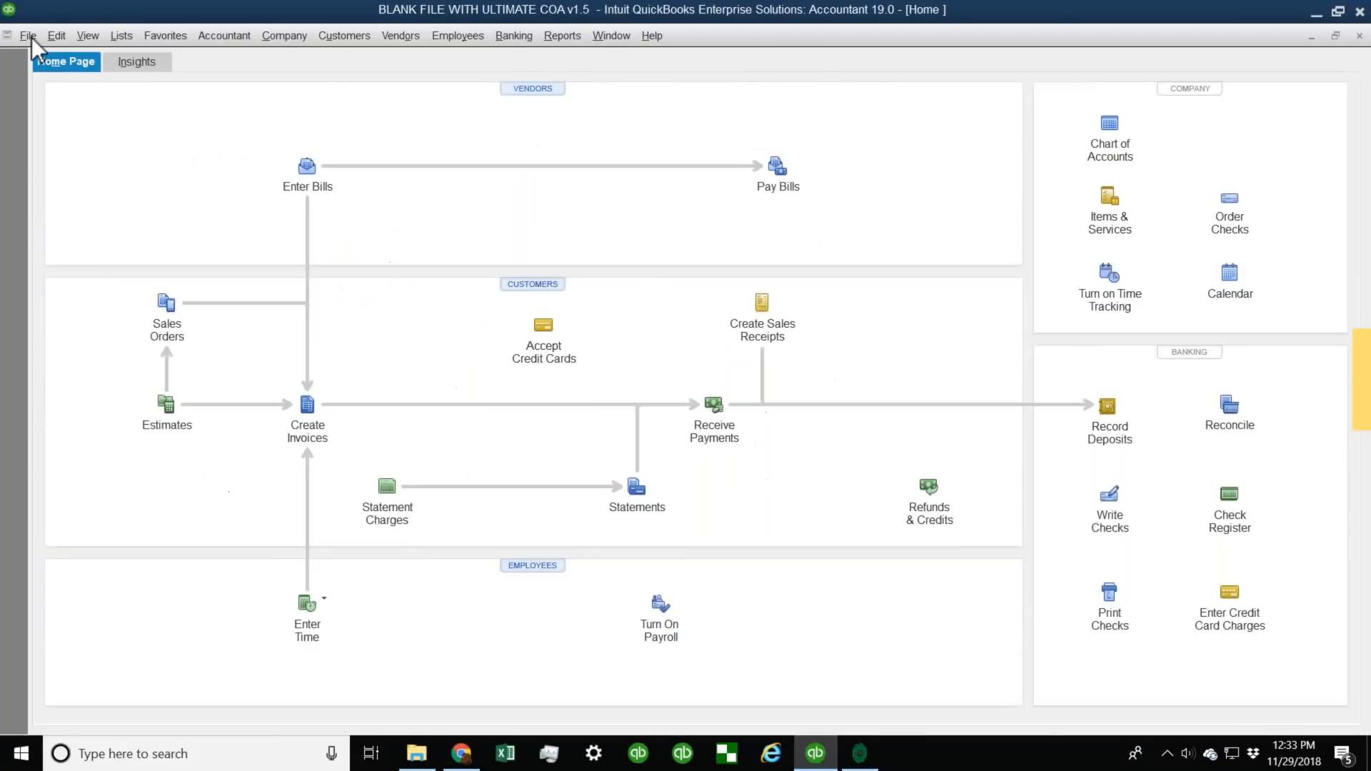
left_click(32, 36)
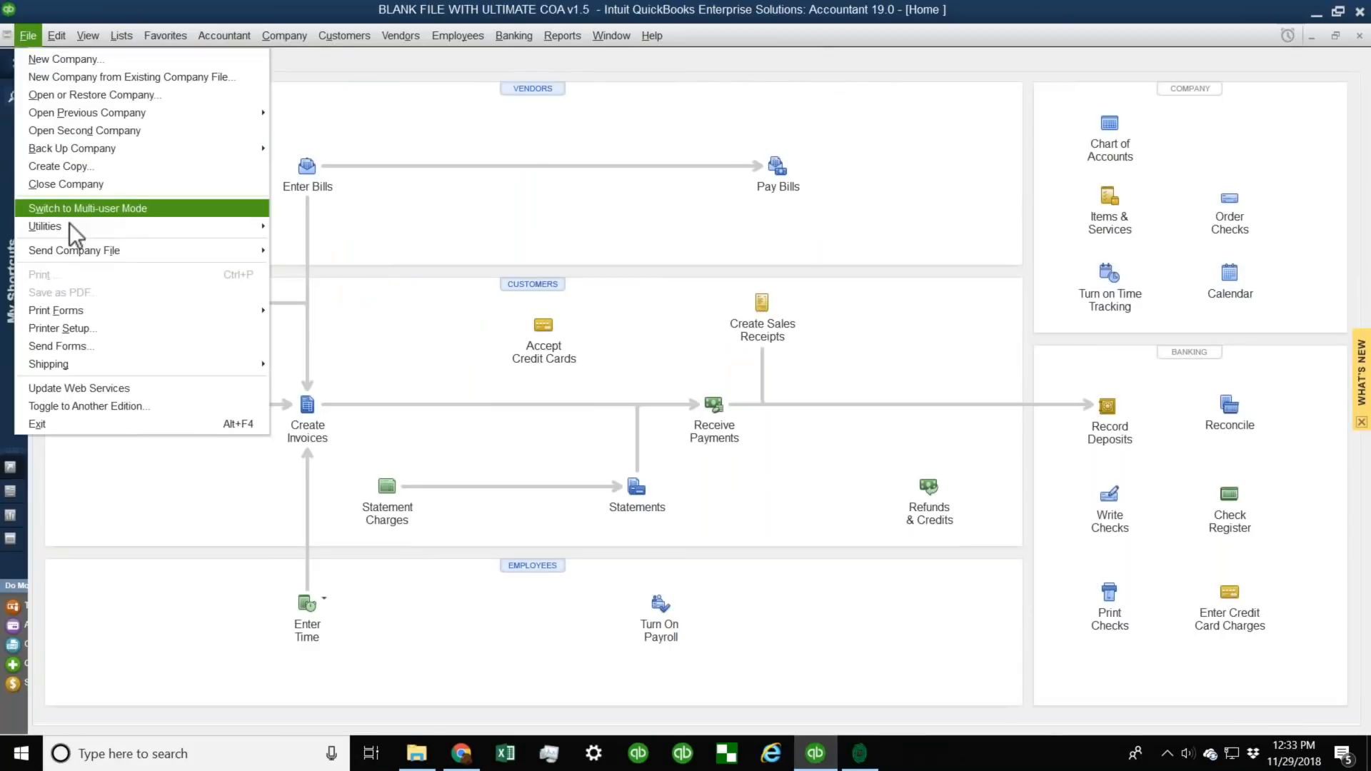
mouse_move(70, 225)
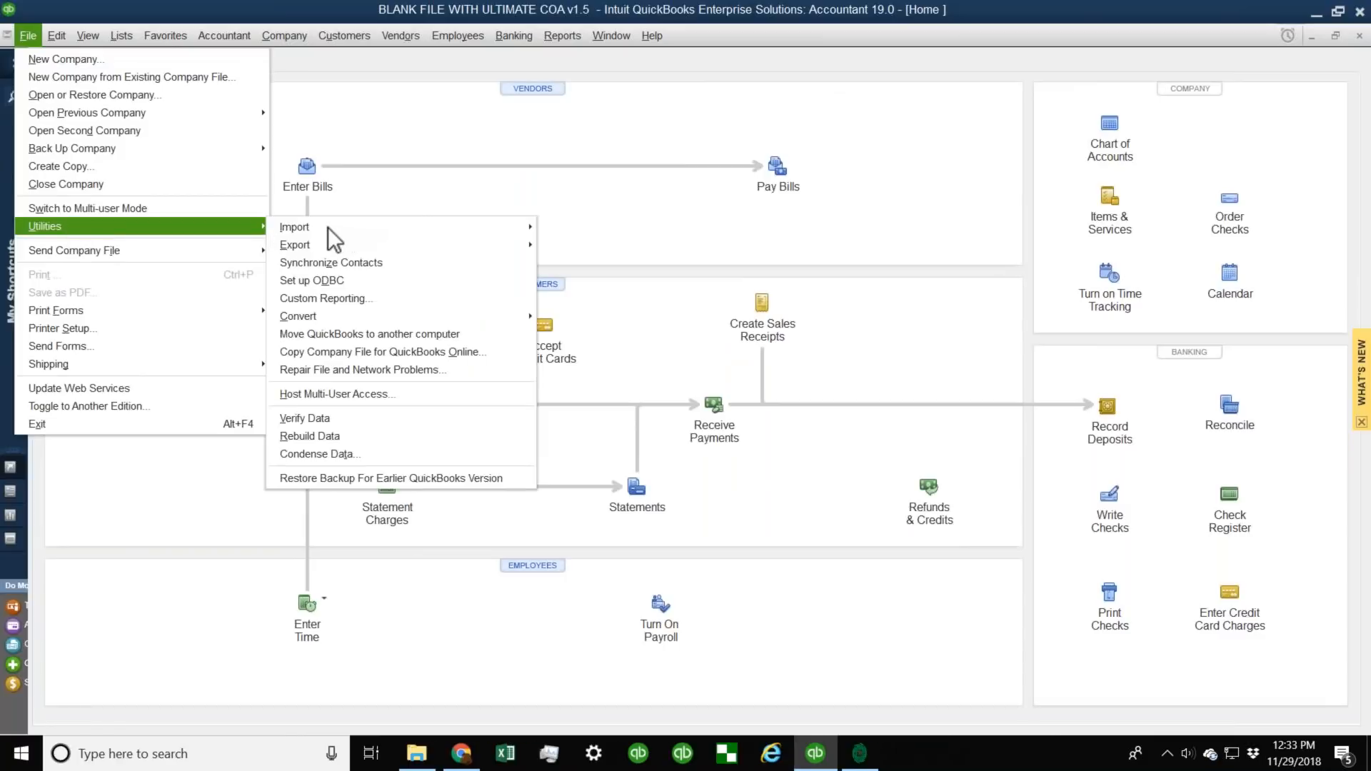
mouse_move(328, 227)
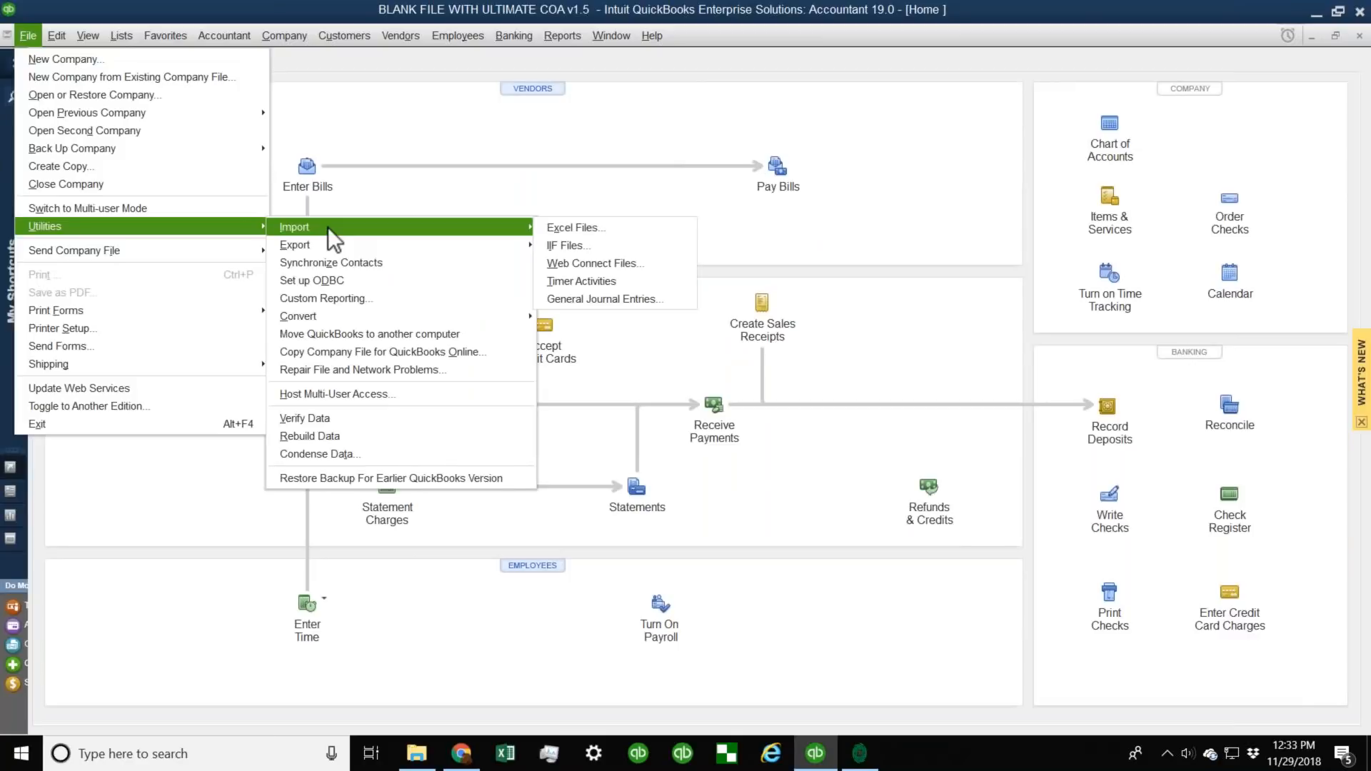
left_click(618, 264)
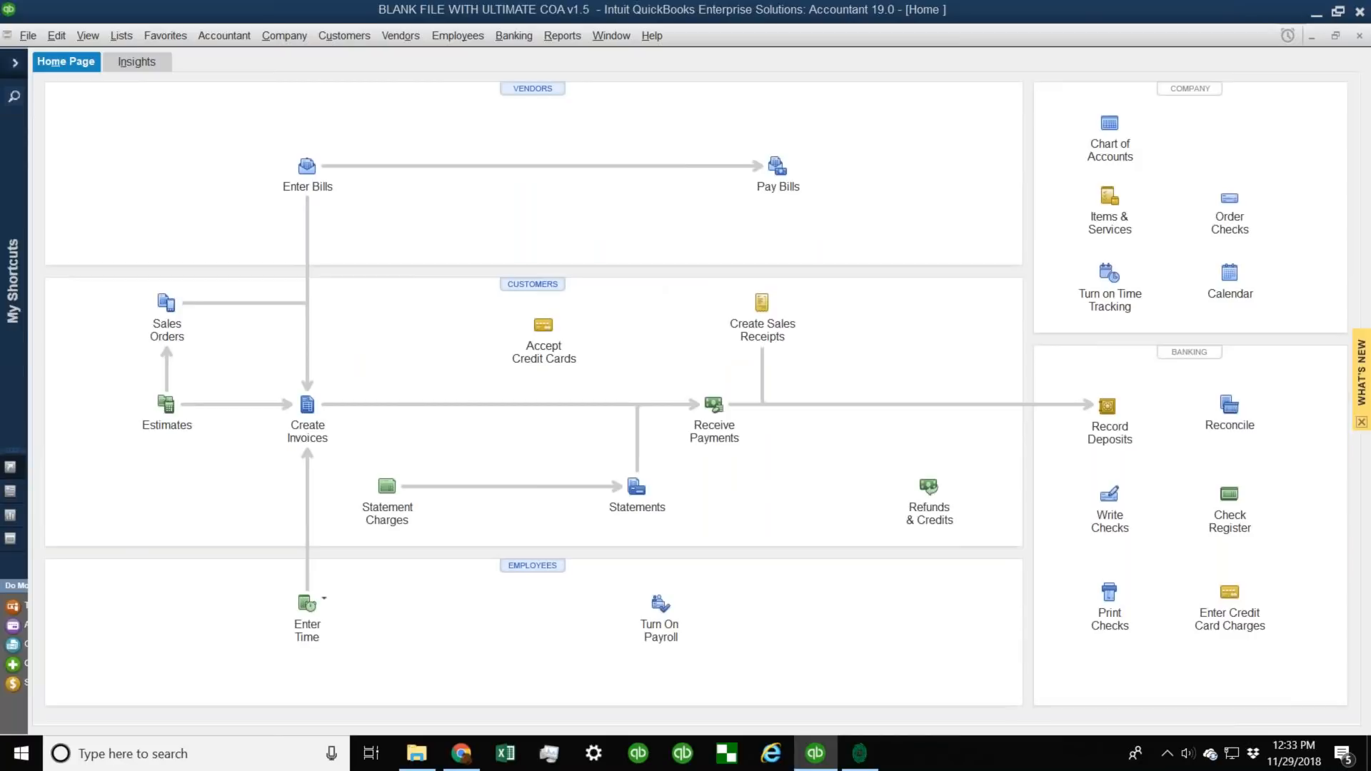
double_click(201, 190)
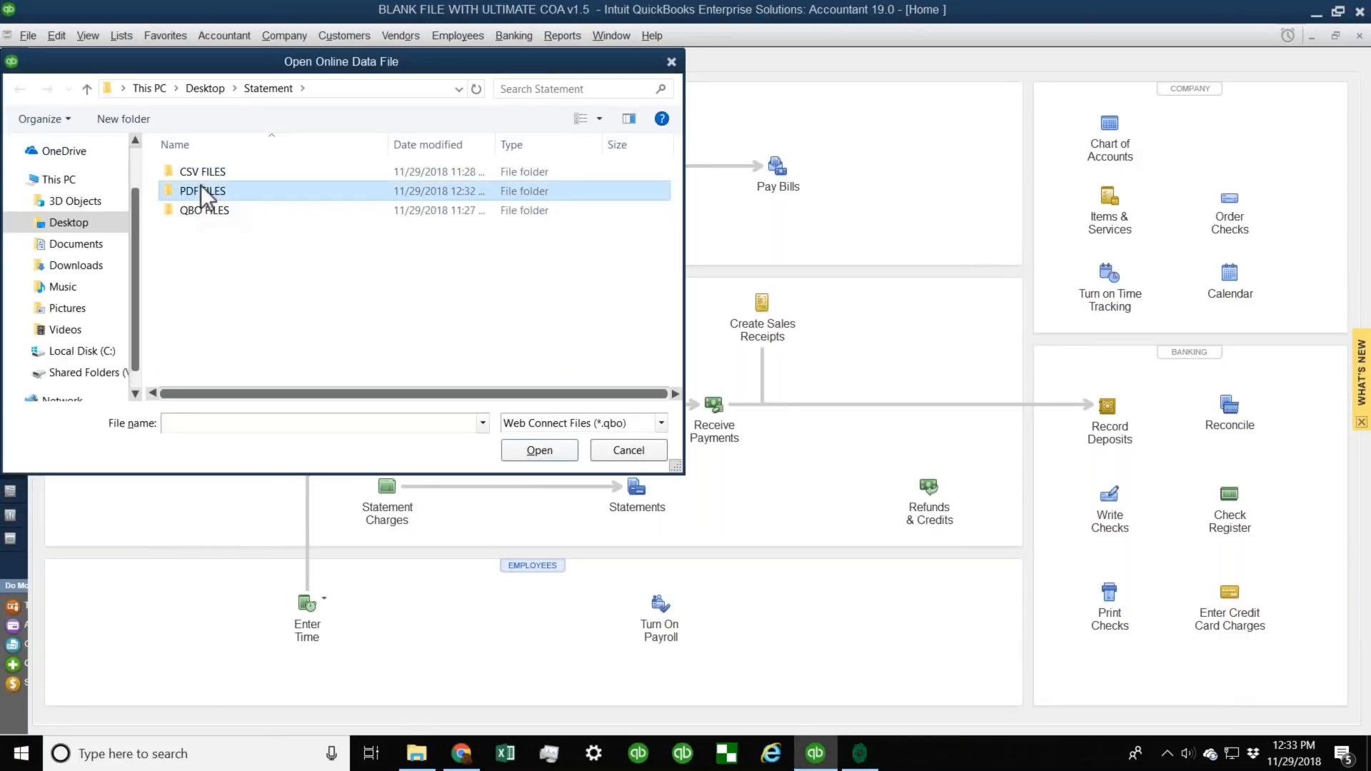
left_click(227, 173)
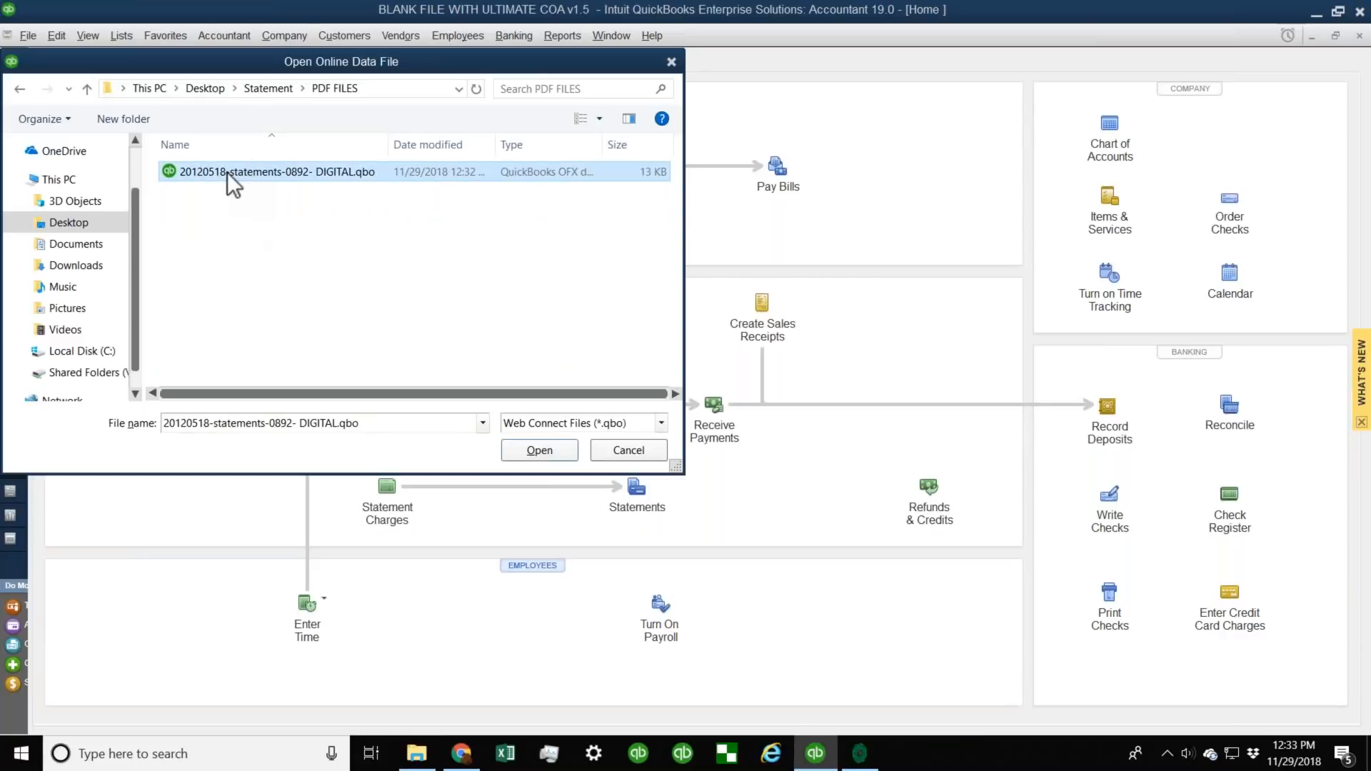
left_click(545, 456)
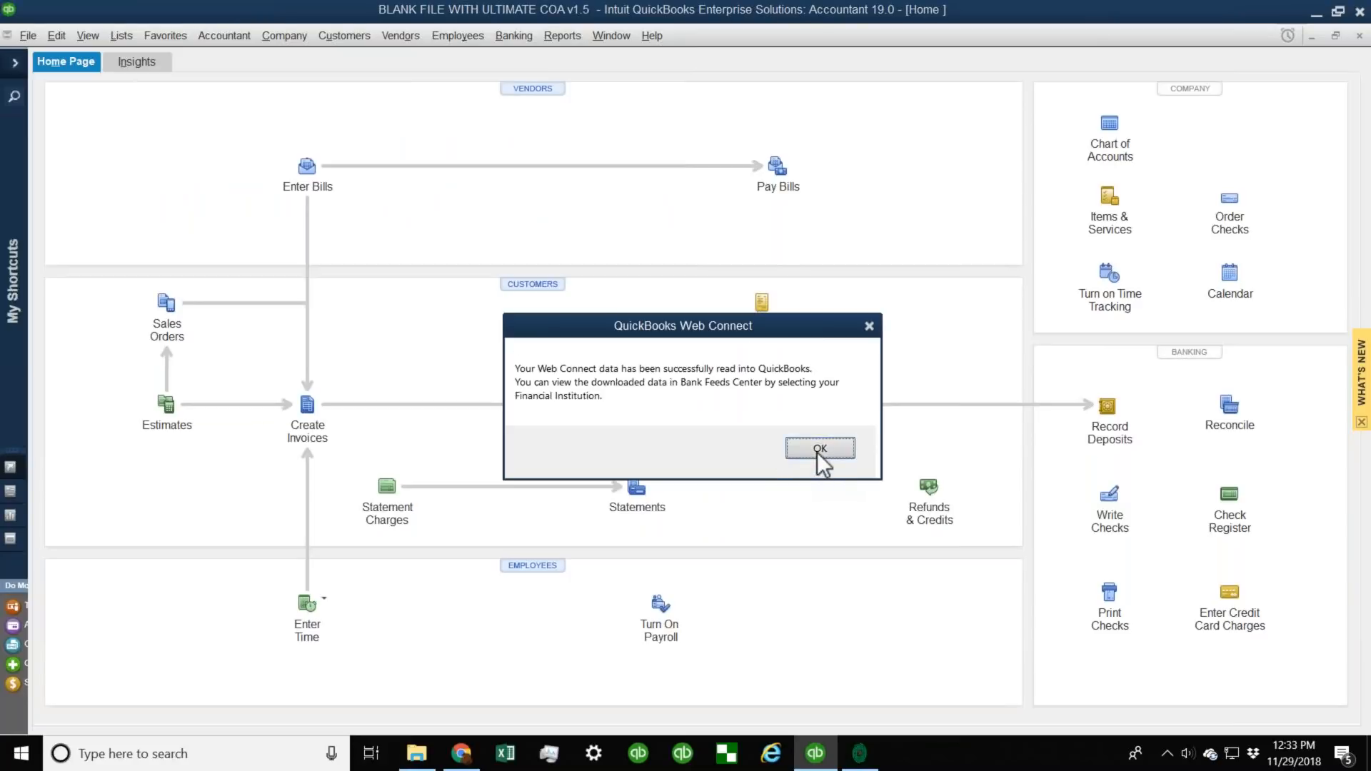
left_click(818, 449)
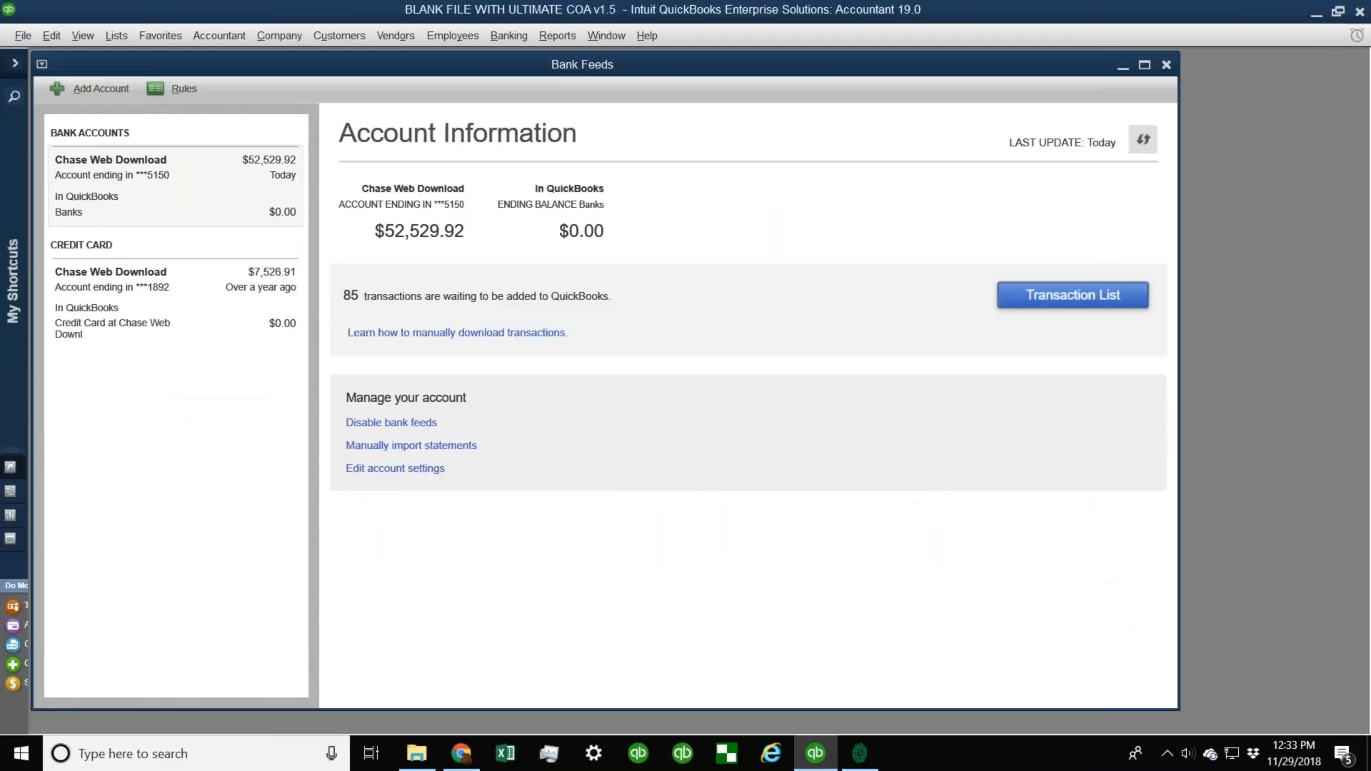
Open the transaction list of the Chase Web Download credit card account and maximize its window.
left_click(137, 297)
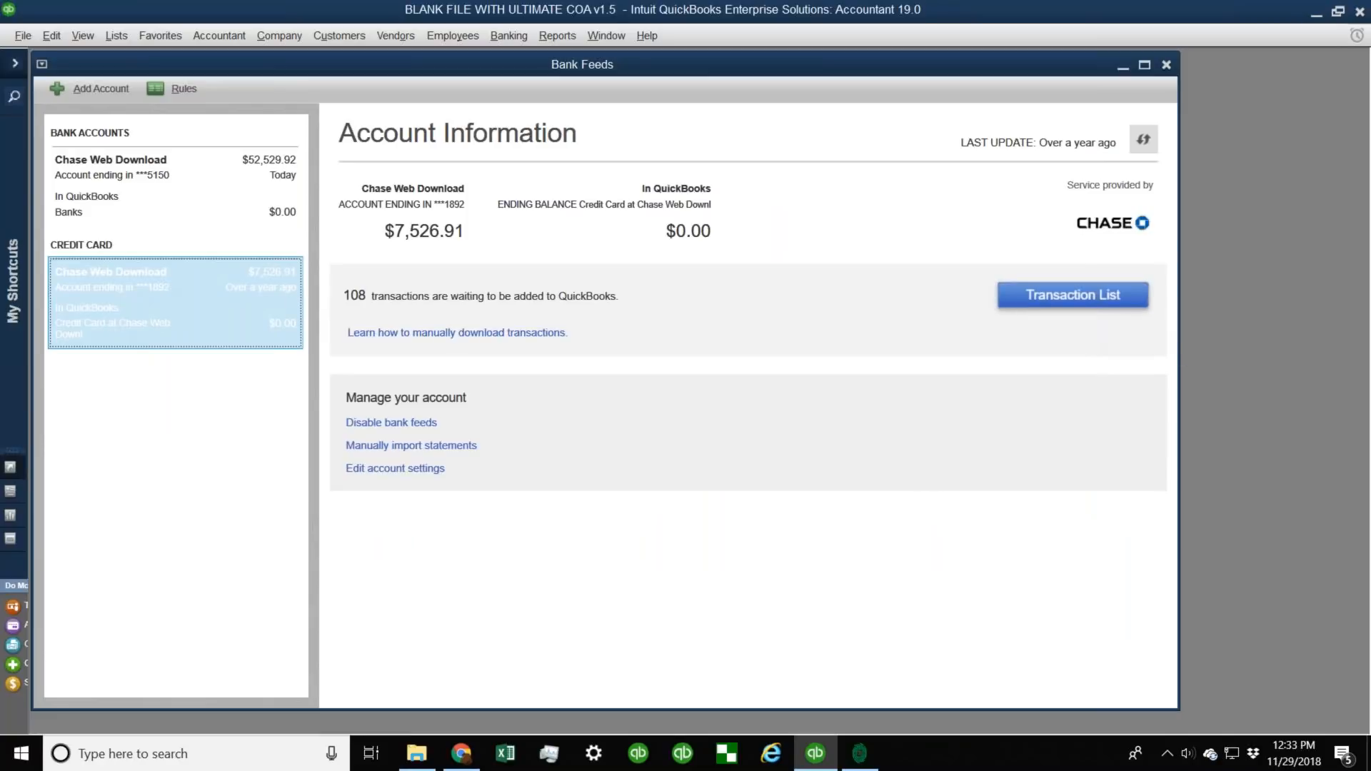
left_click(1071, 295)
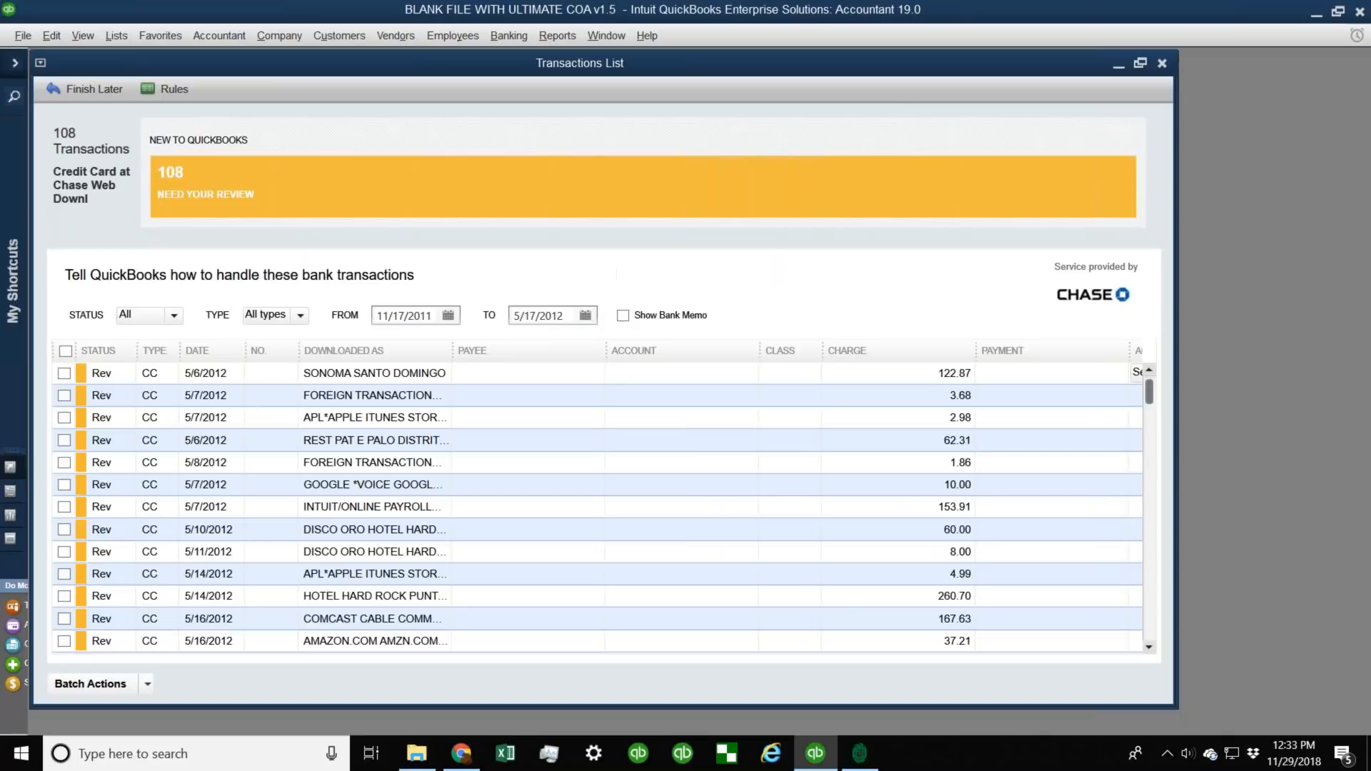
double_click(899, 70)
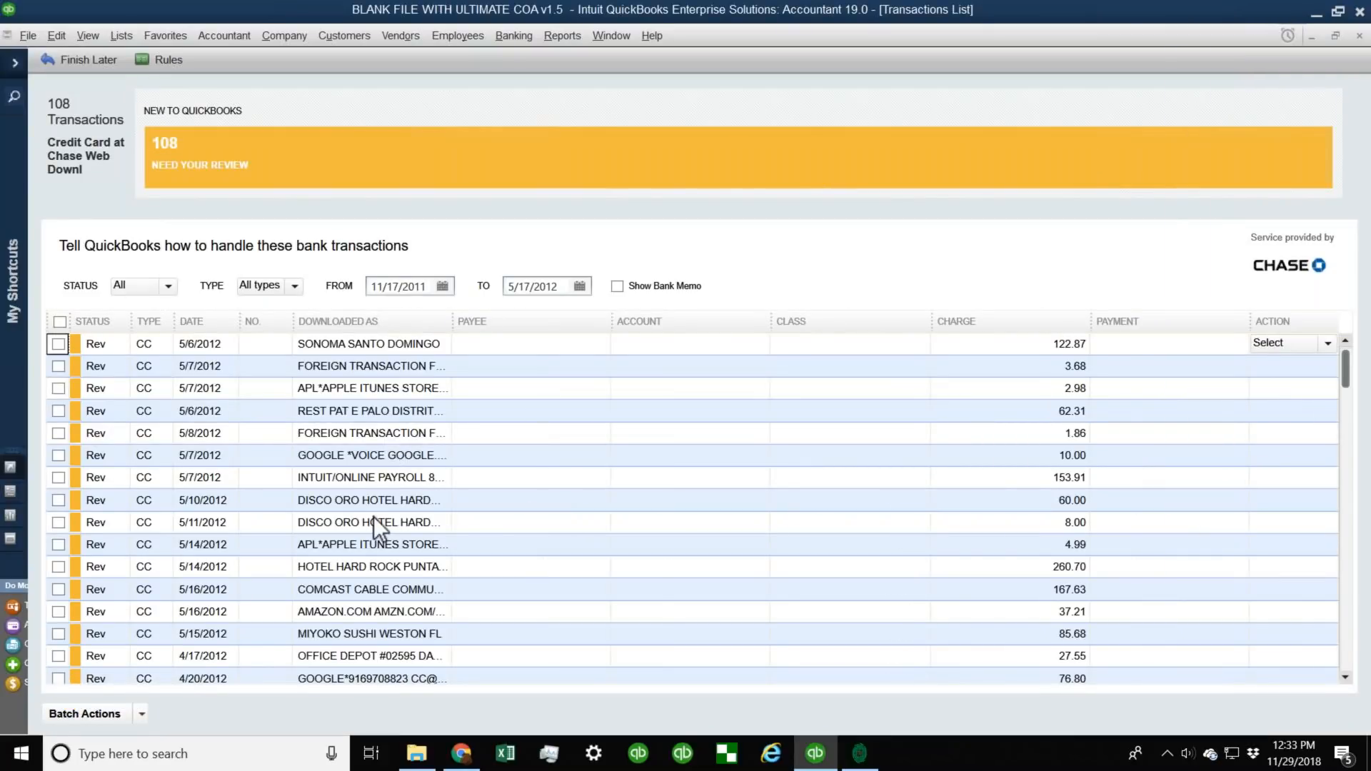
Widen the Downloaded As column, show the bank memo and widen the Bank Memo column.
left_click_drag(452, 321, 554, 321)
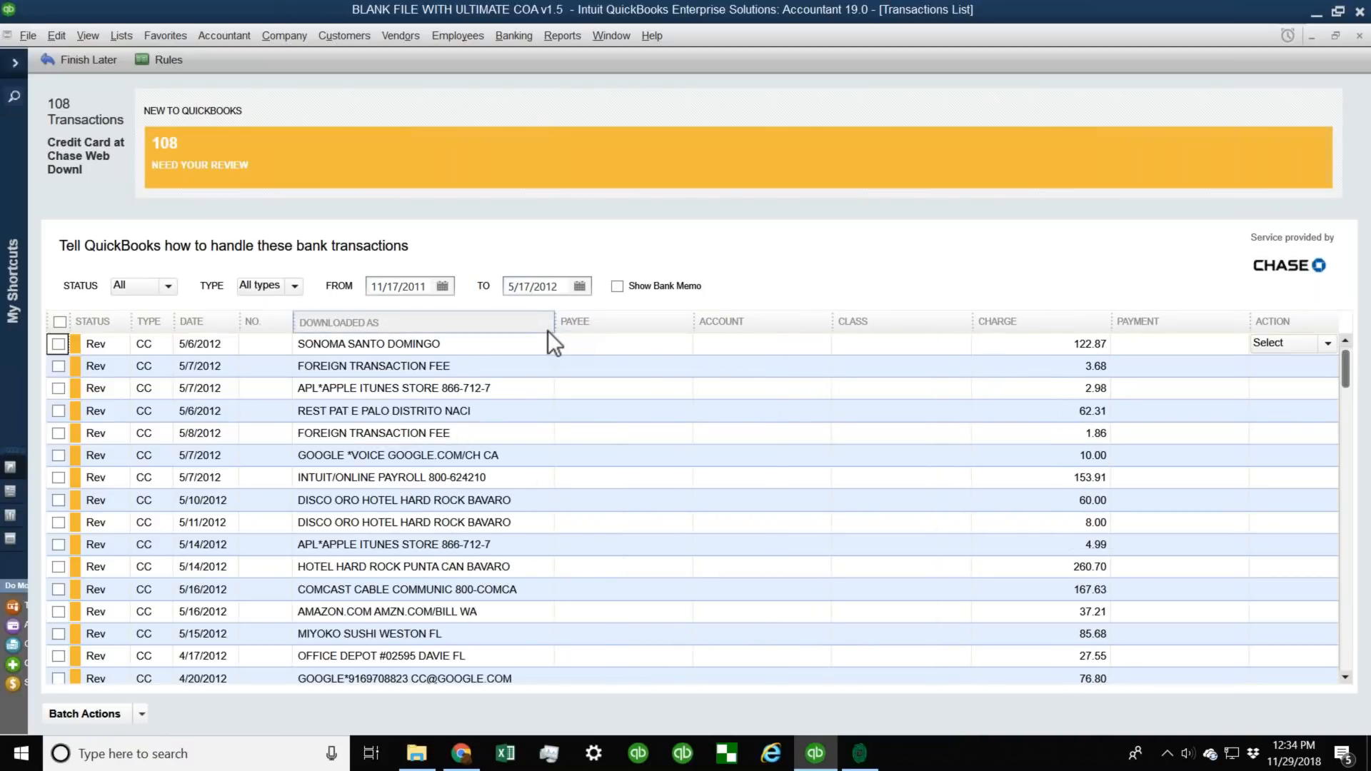
left_click(617, 286)
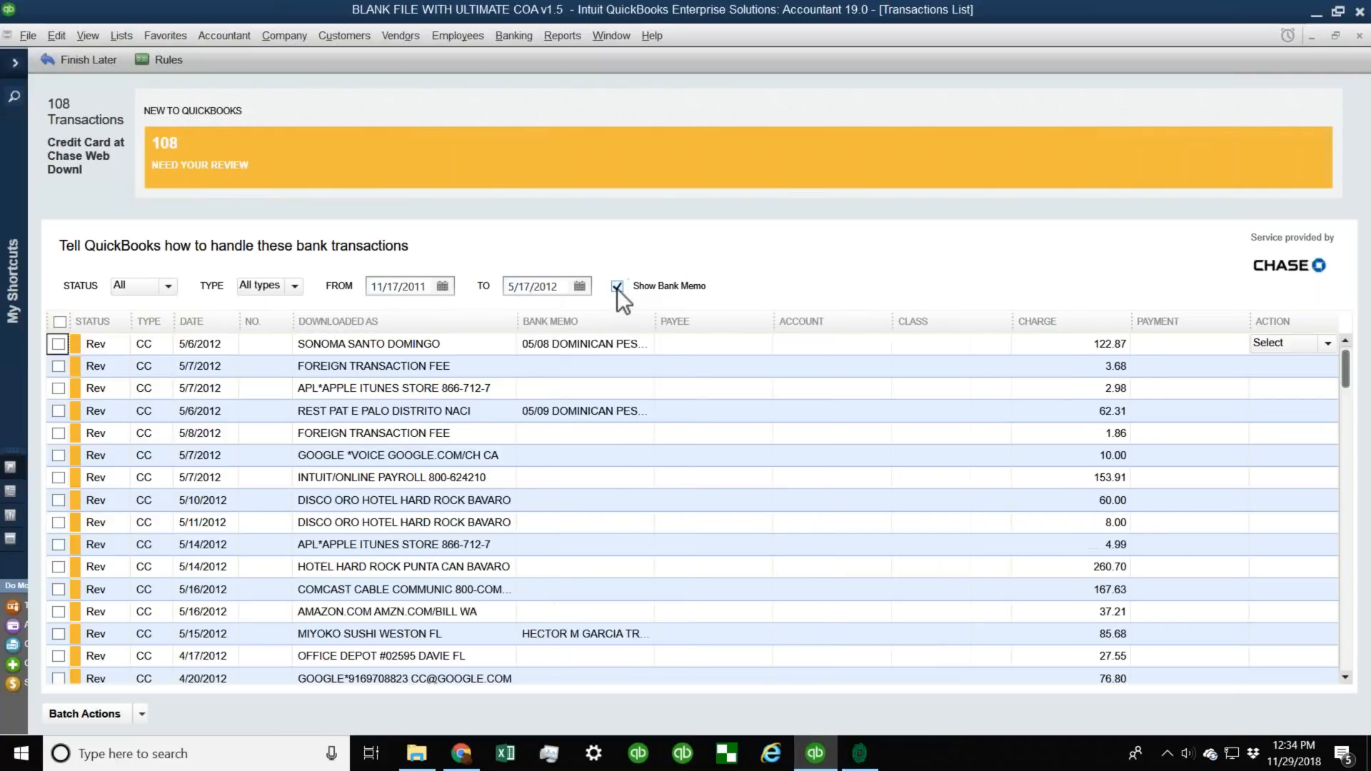
left_click_drag(722, 320, 775, 320)
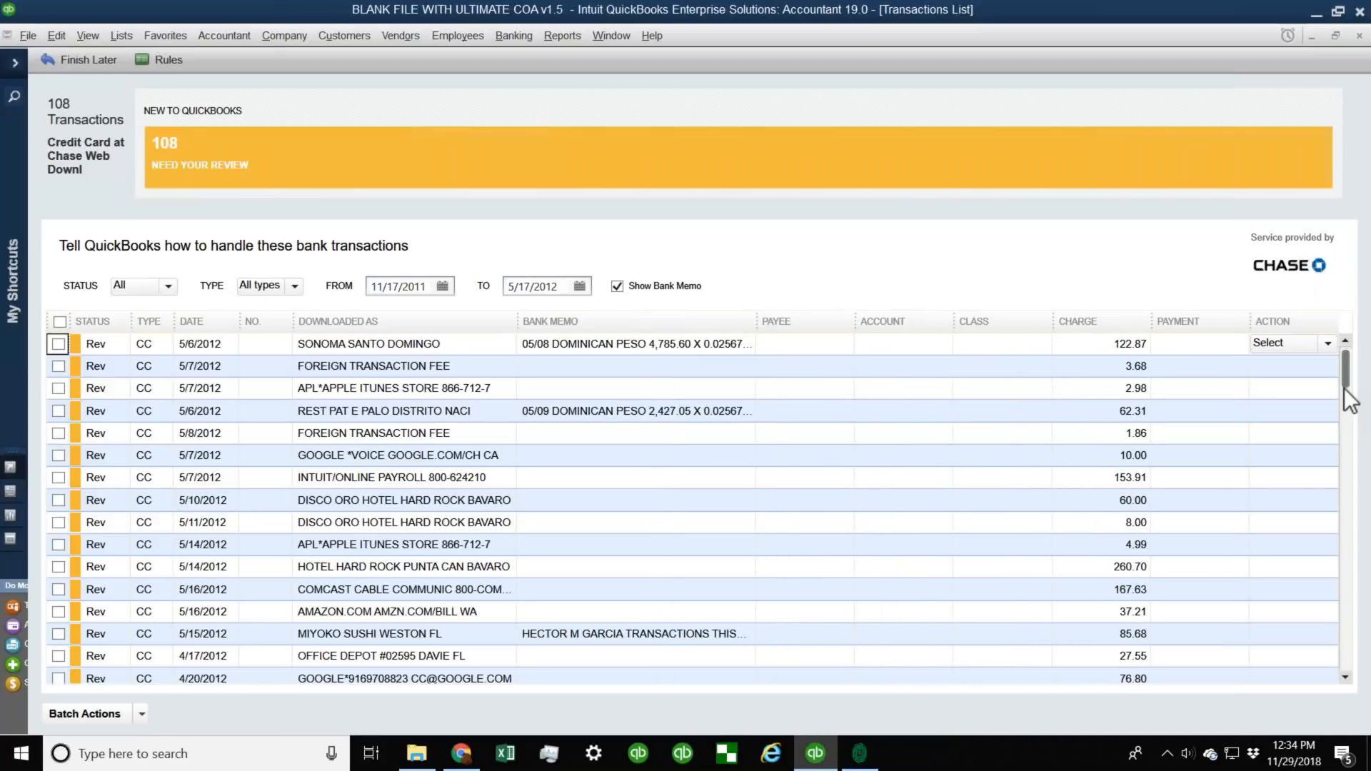
Look through the downloaded credit card transactions, comparing the downloaded description with the bank memo, including on the LOCKSMITH HALLANDALE FL row.
left_click(1347, 394)
scroll(1349, 646, "up", 5)
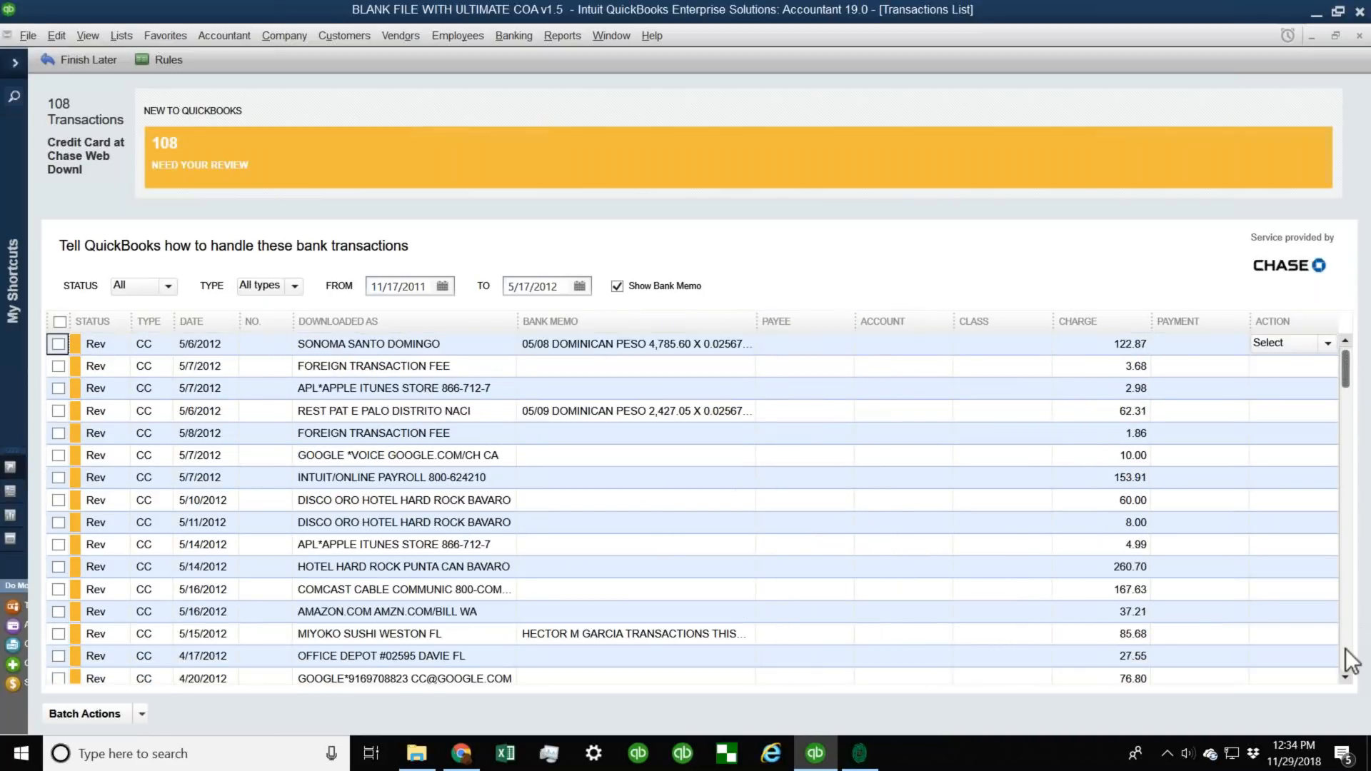
left_click(1347, 647)
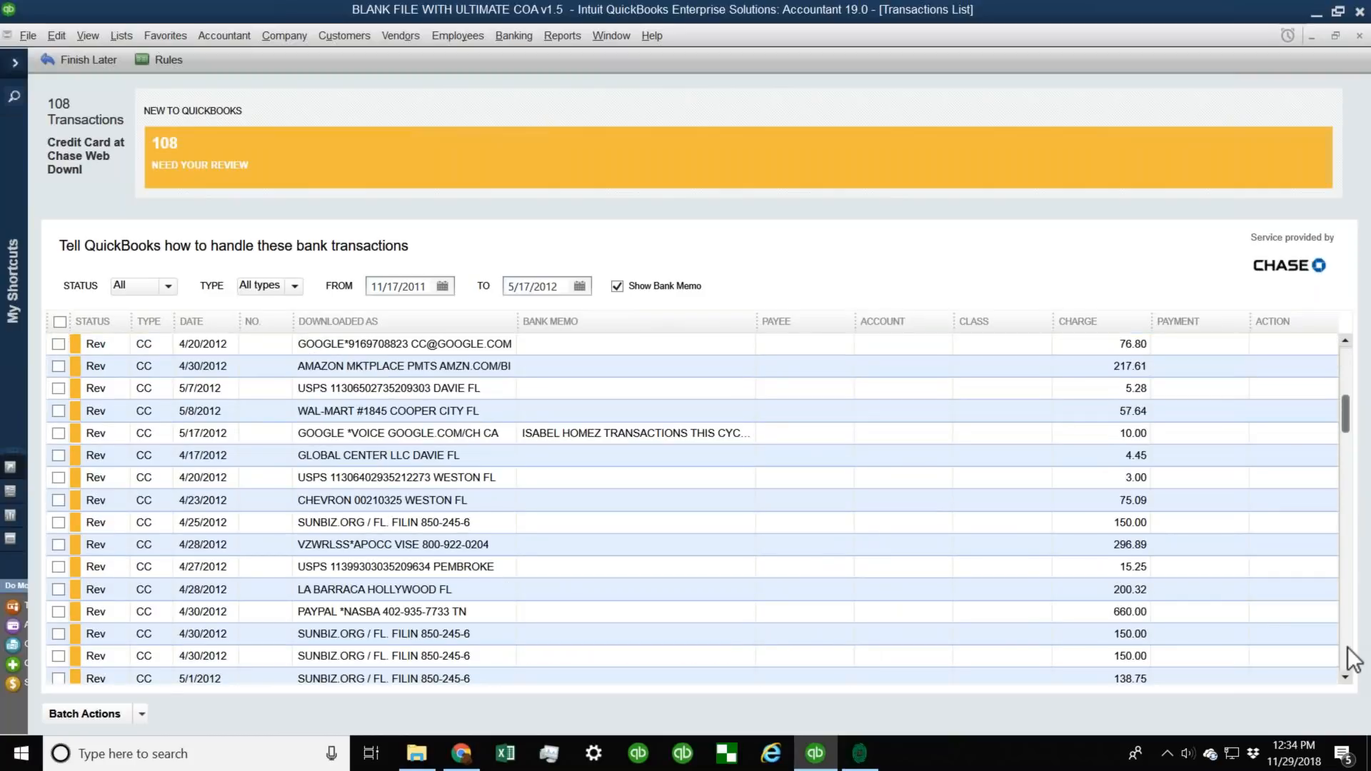
left_click(1346, 647)
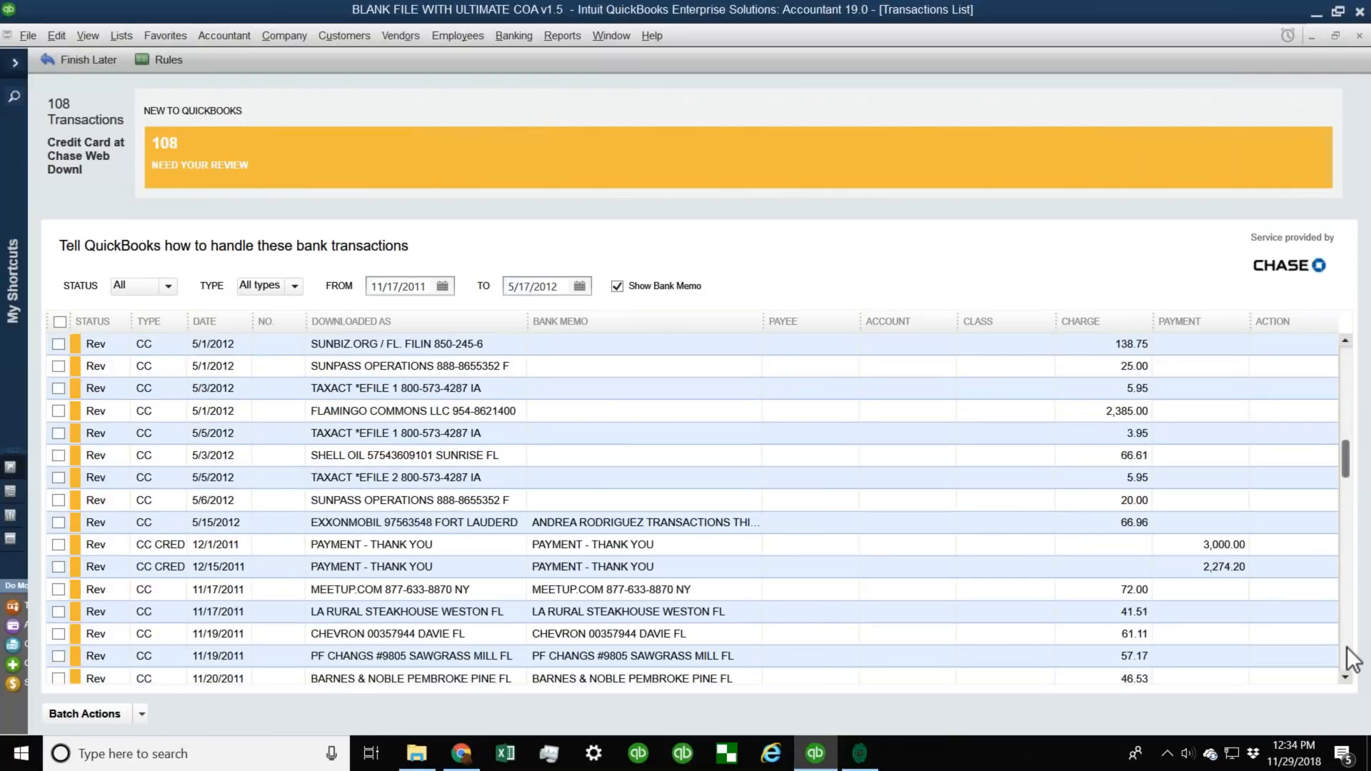
left_click(1347, 647)
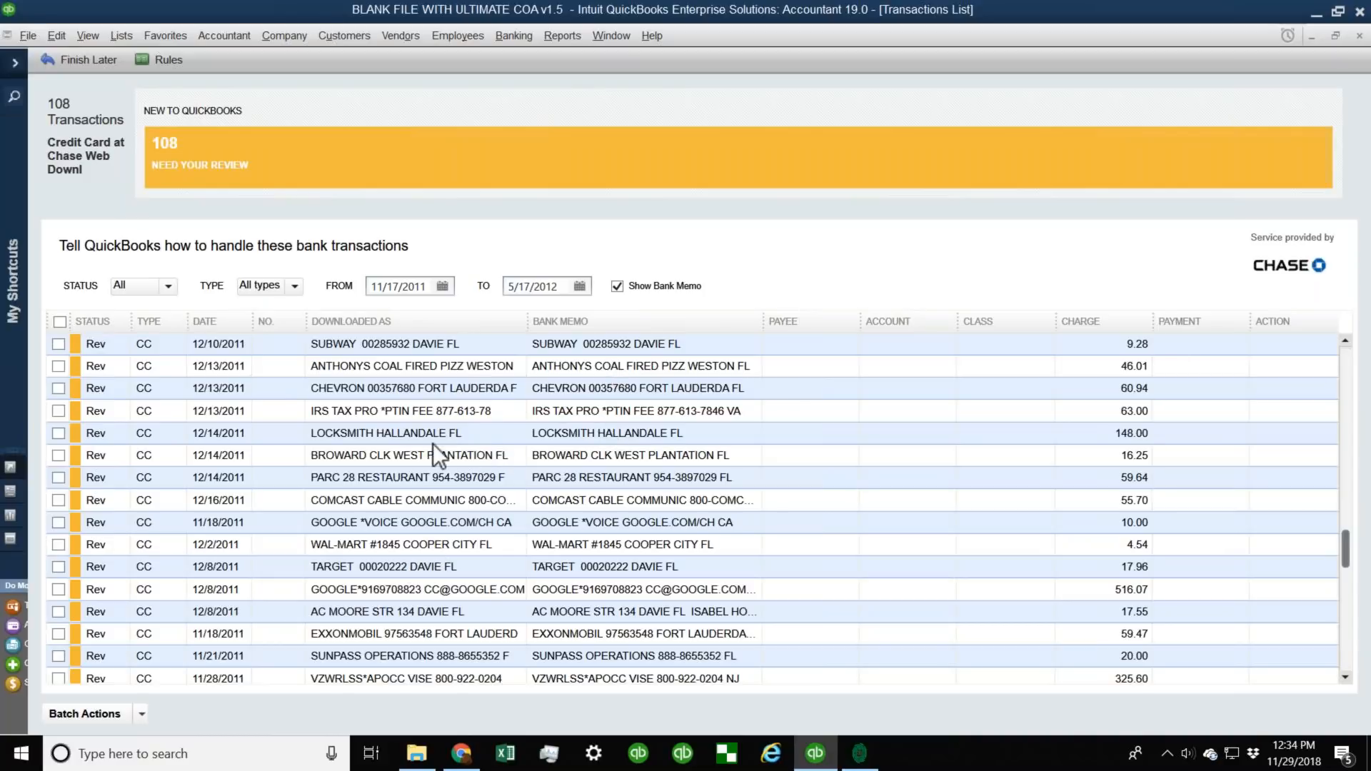
left_click(564, 439)
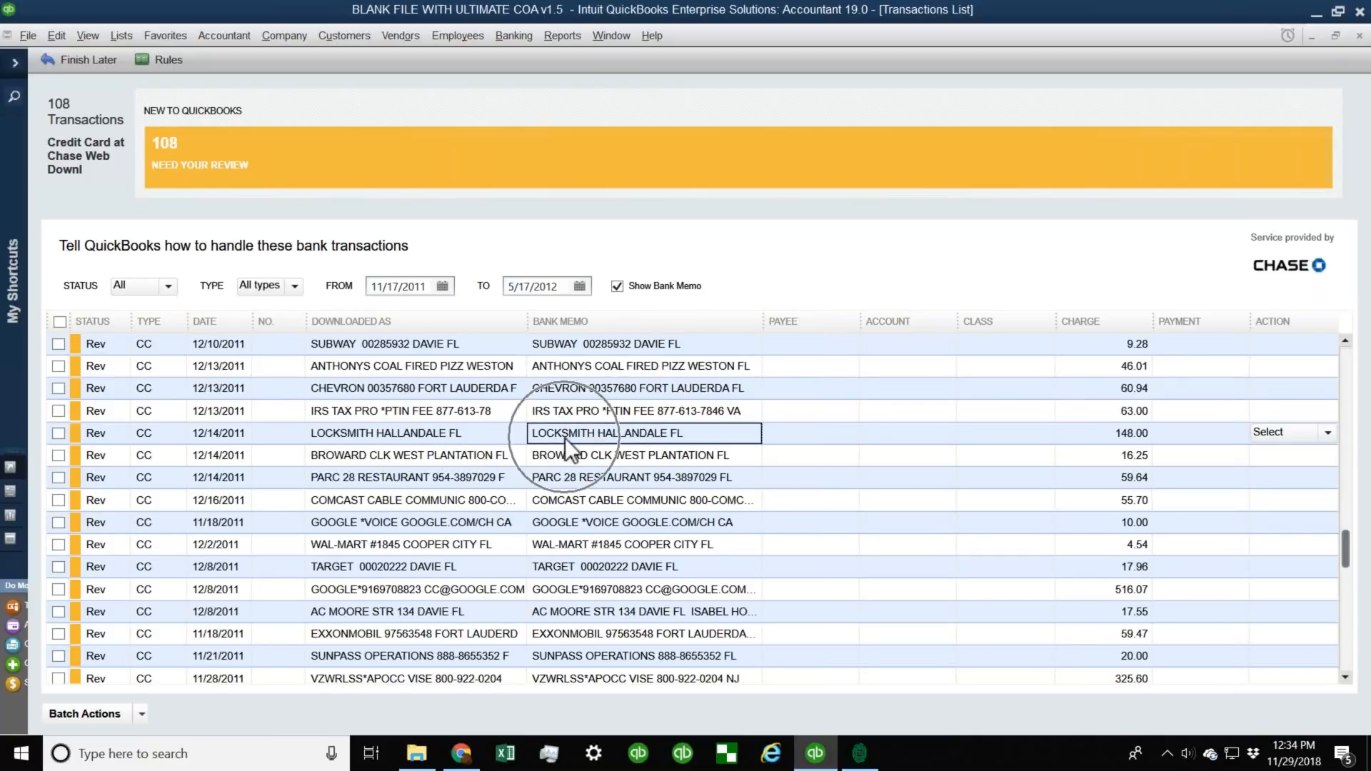
left_click(449, 431)
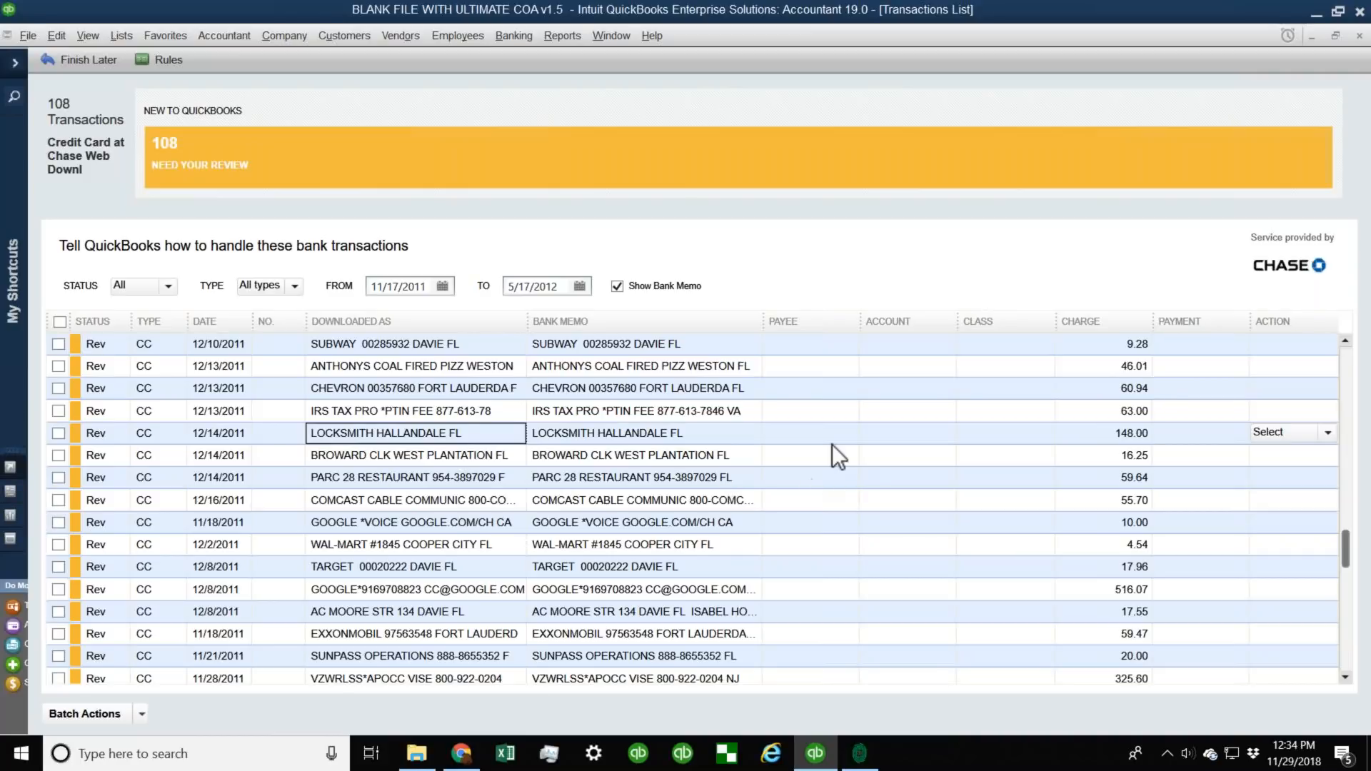
Enter L as the payee of the LOCKSMITH HALLANDALE FL transaction and quick-add it to the Name list.
left_click(793, 434)
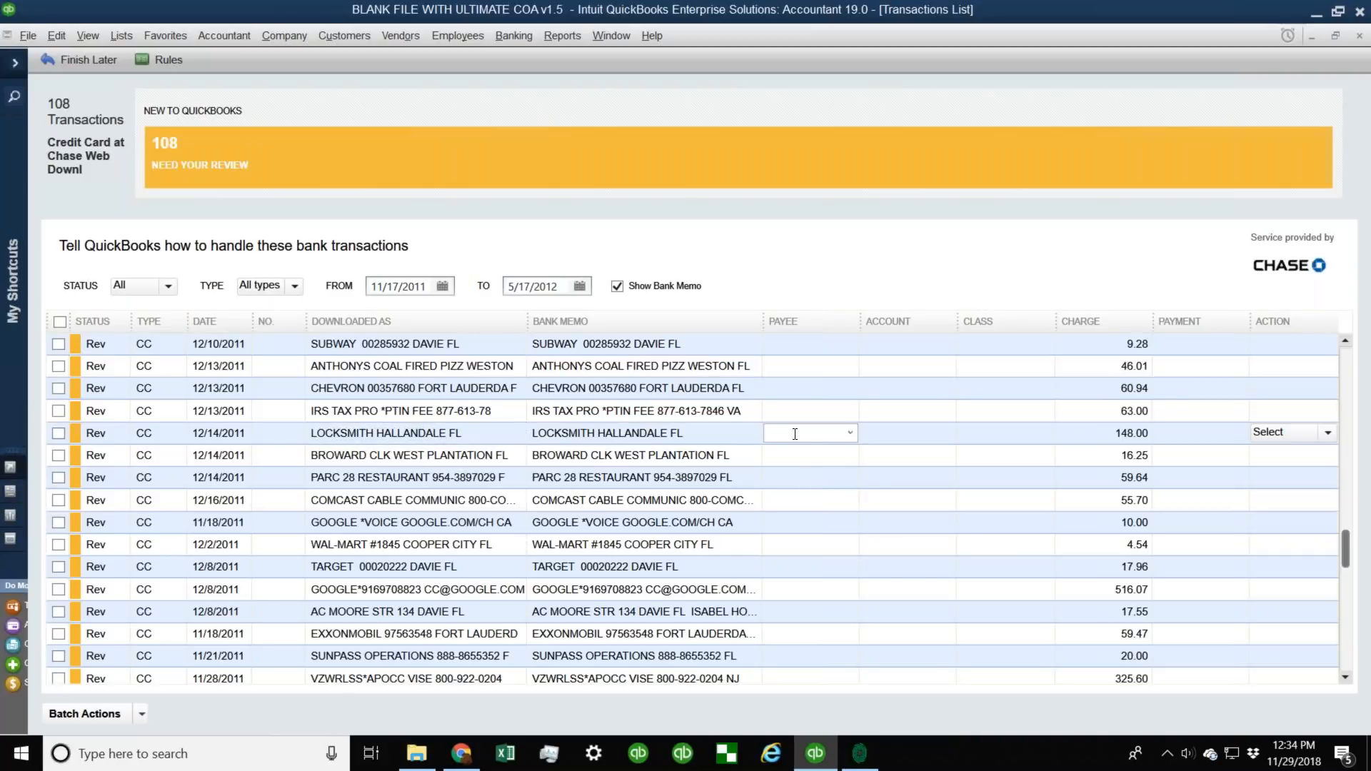
type("L")
key("Tab")
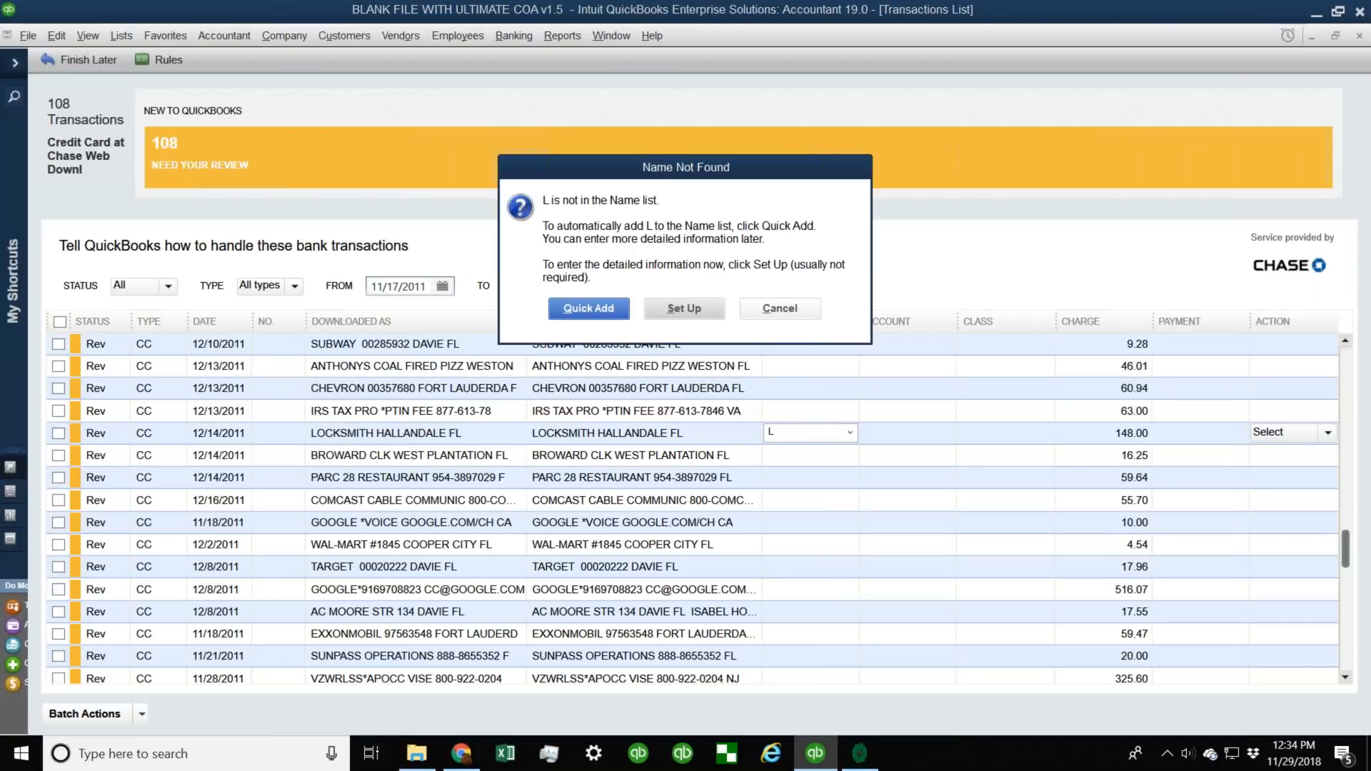
left_click(598, 310)
left_click(628, 358)
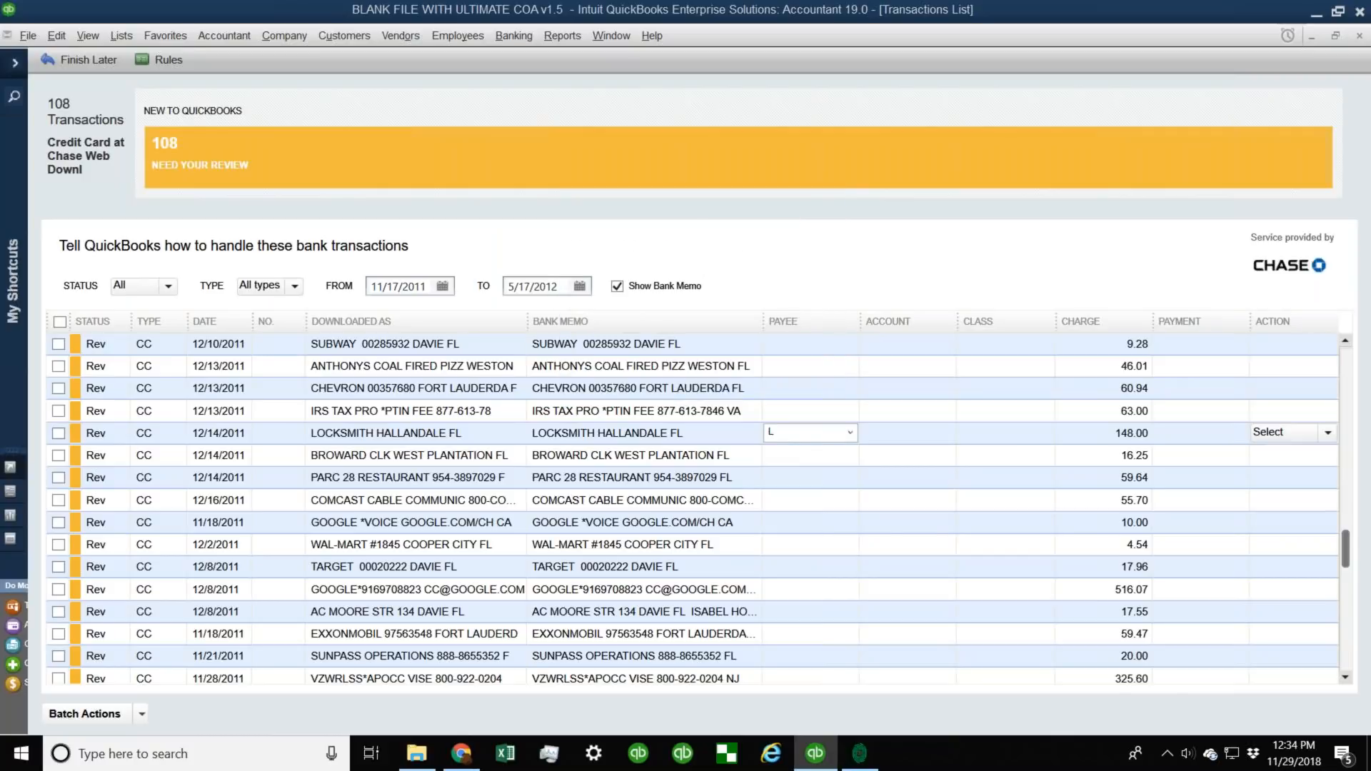
left_click(788, 434)
left_click(786, 431)
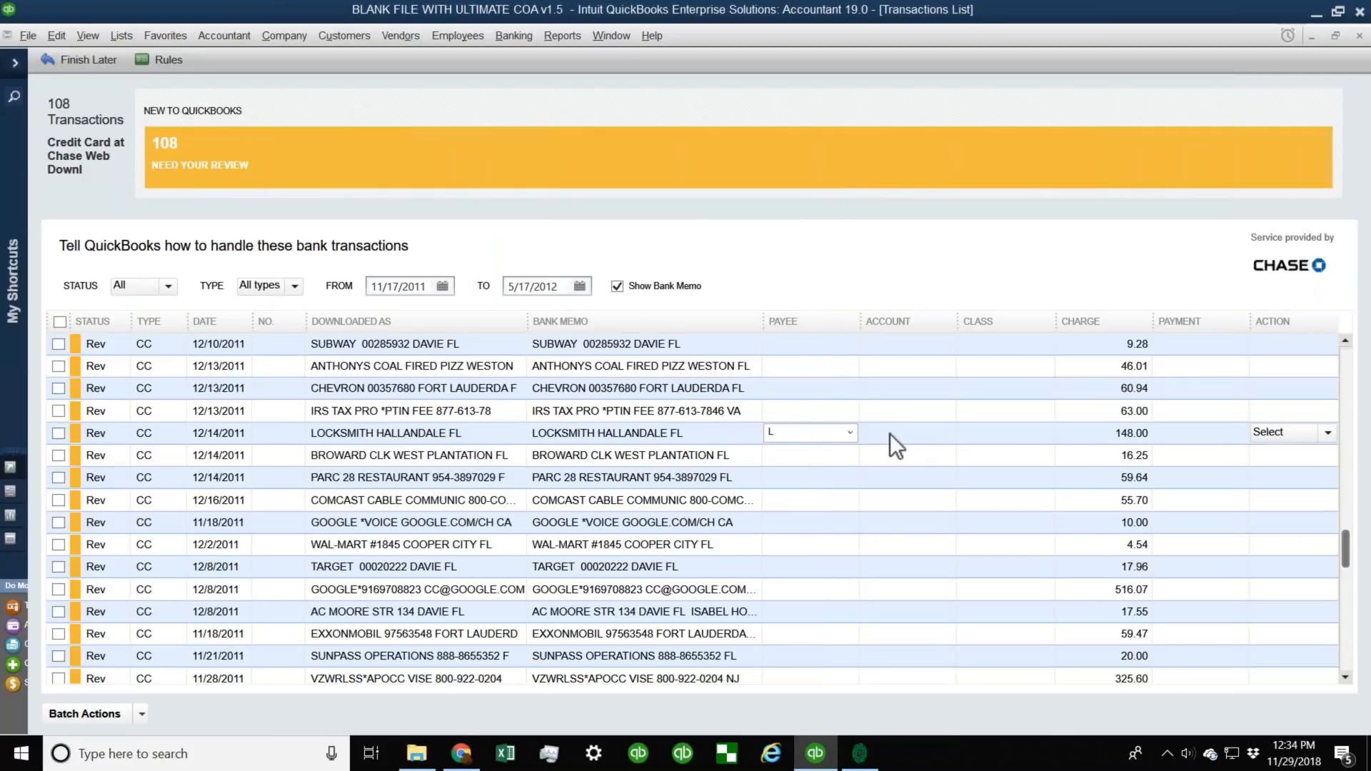
Categorize the locksmith transaction to Office Expenses, quick-add it despite its past date and accept the proposed renaming rule.
key("Tab")
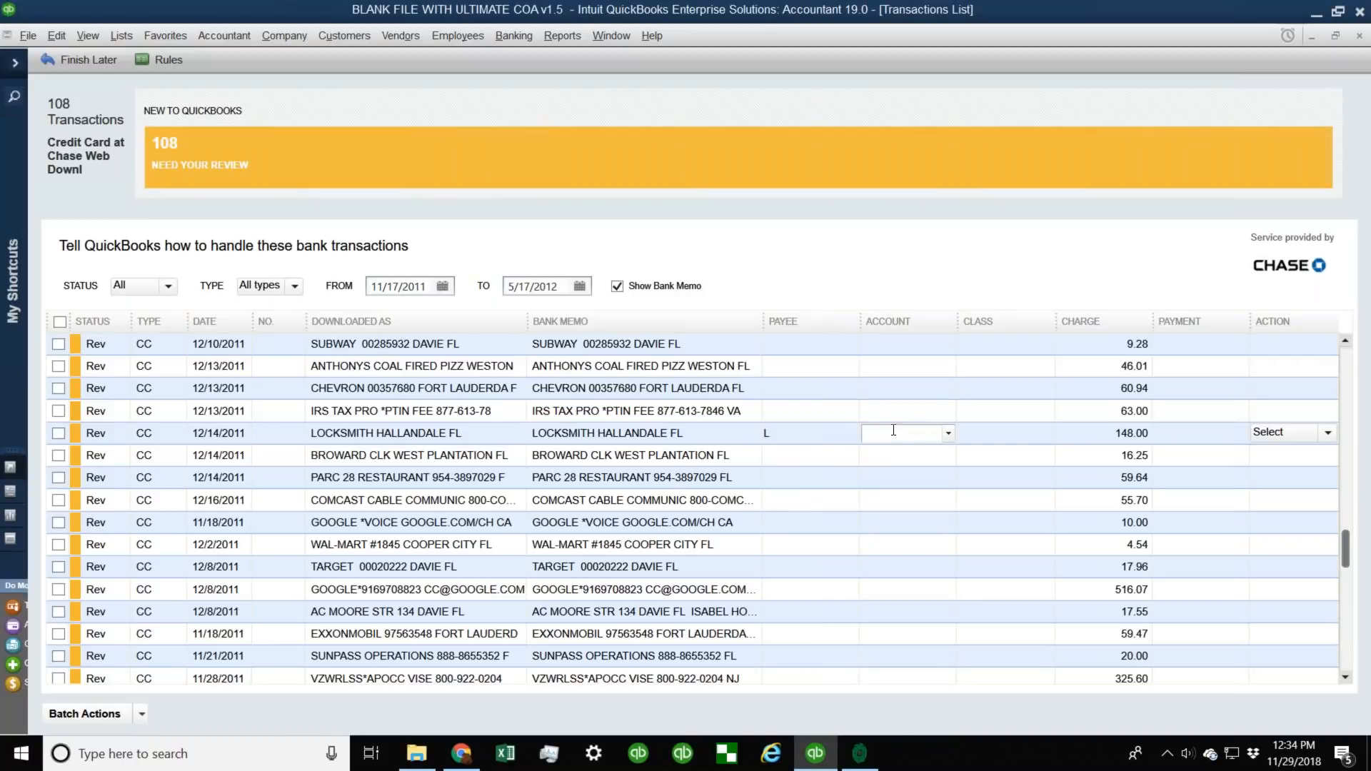
type("Office Expenses")
key("Tab")
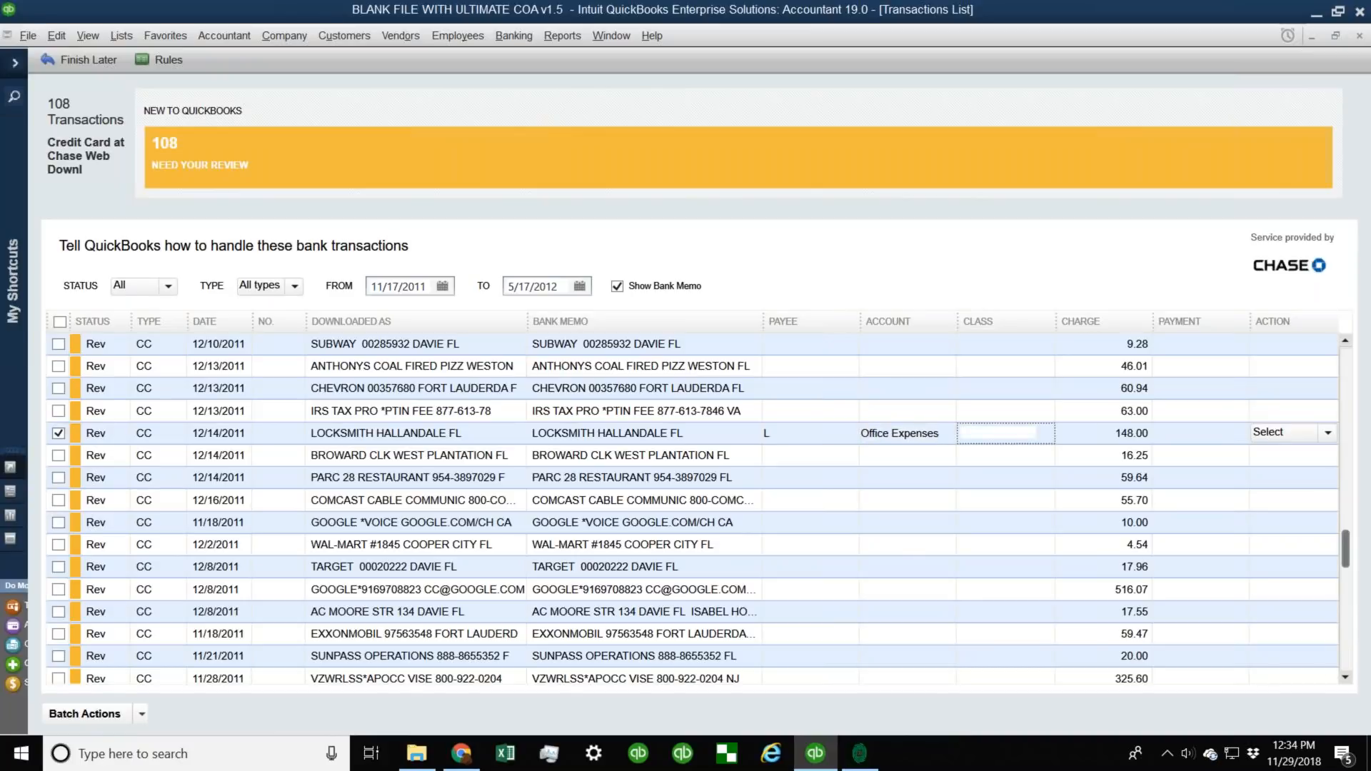
left_click(1322, 434)
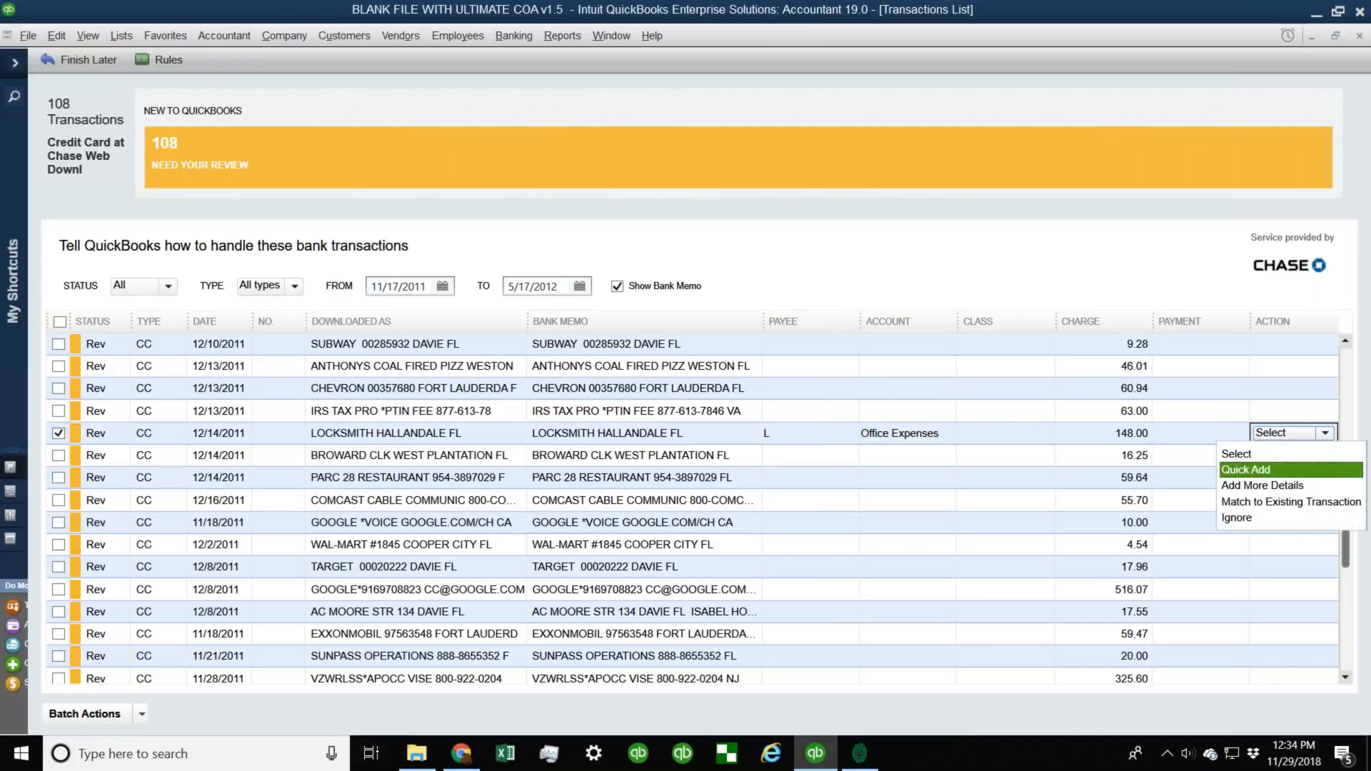
left_click(1258, 468)
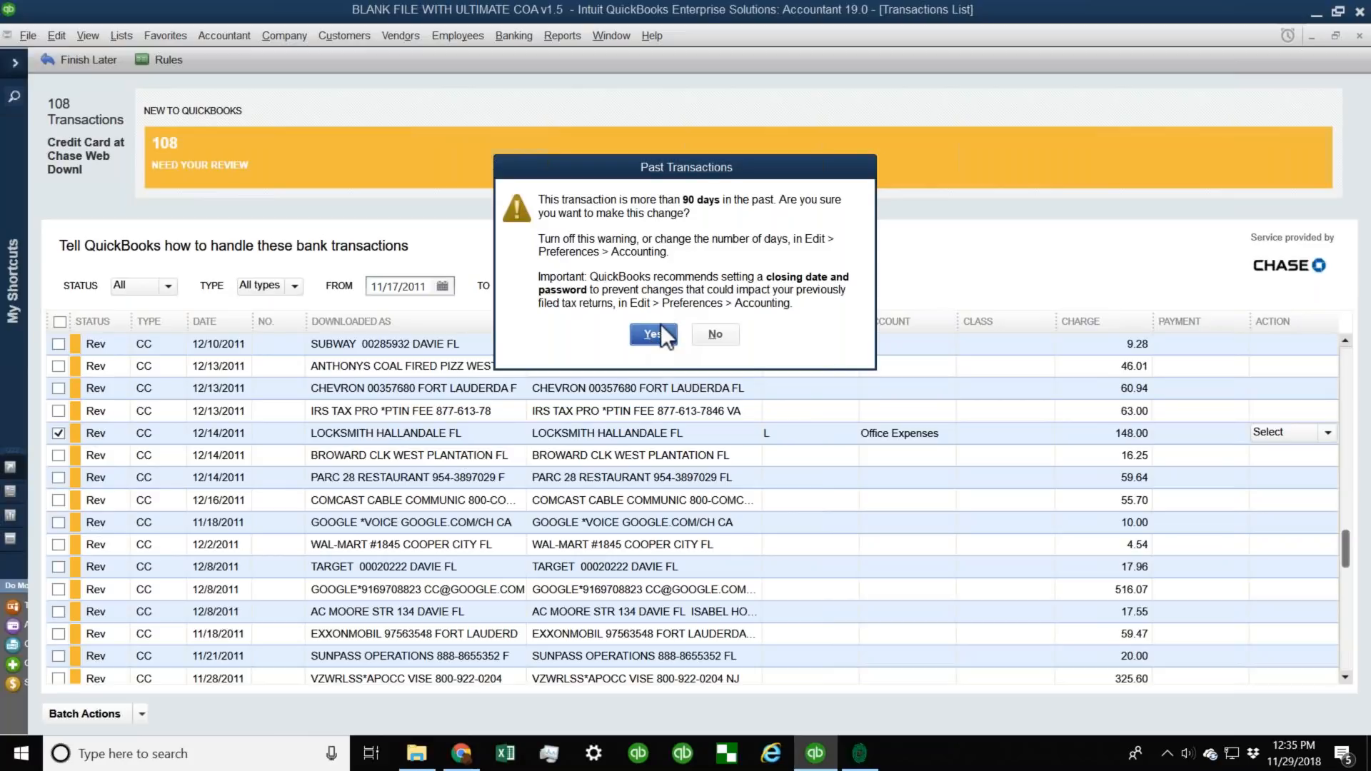
left_click(653, 333)
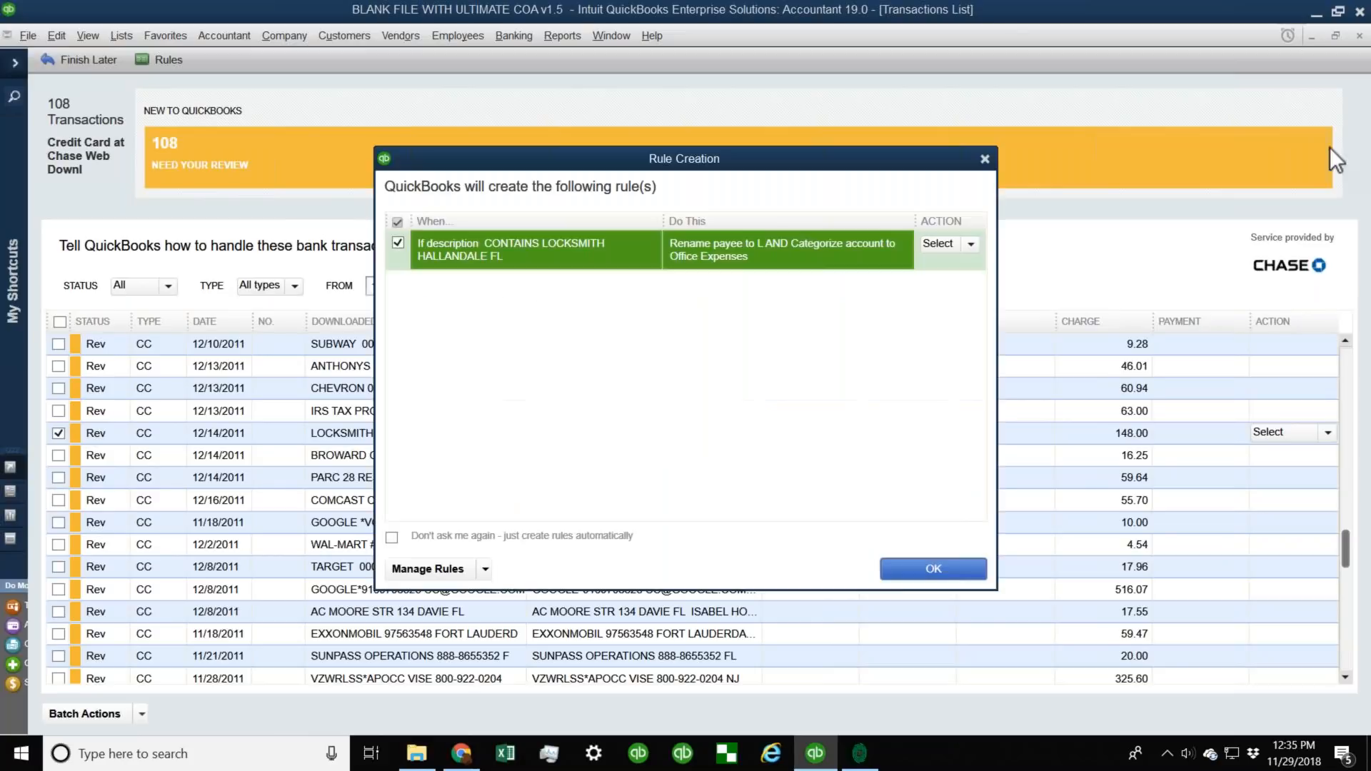
left_click(931, 575)
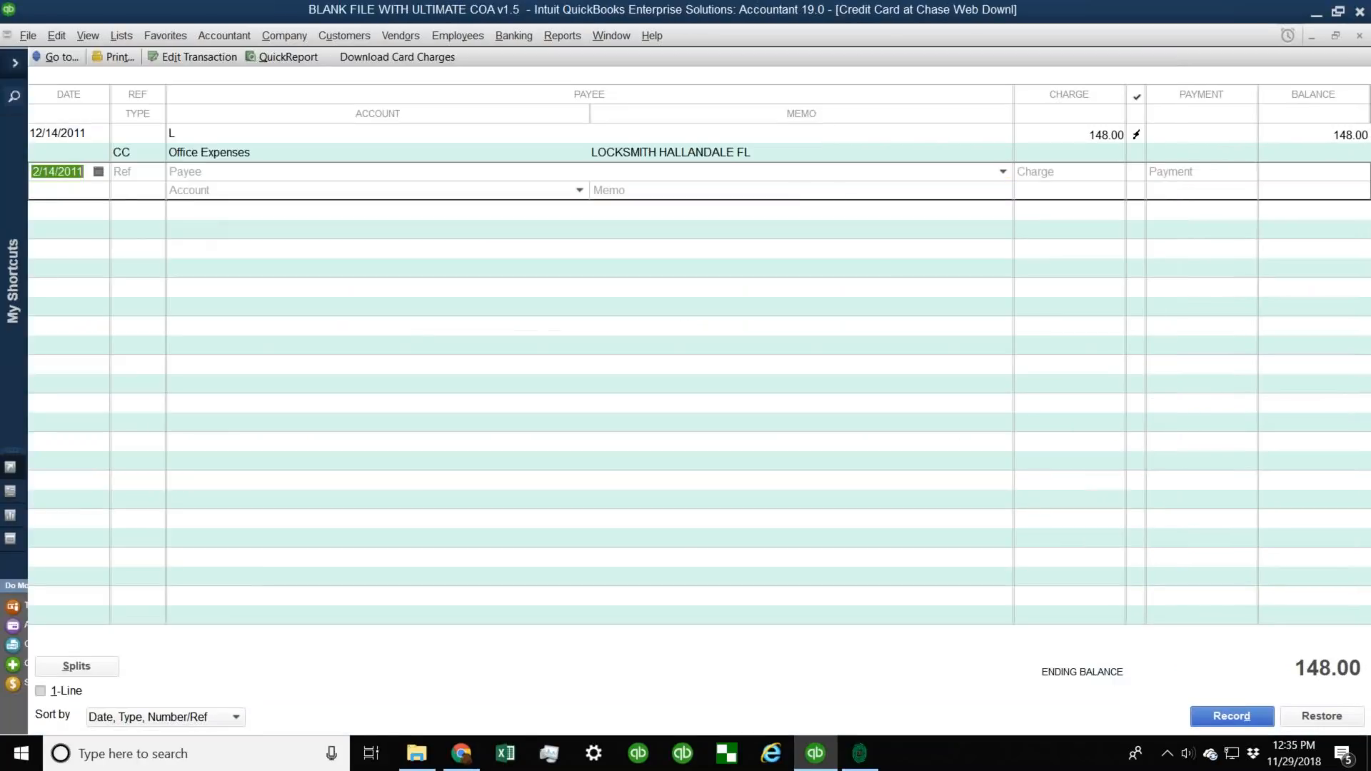
Open the 12/14/2011 locksmith charge from the credit card register and examine its memo and payee.
left_click(177, 146)
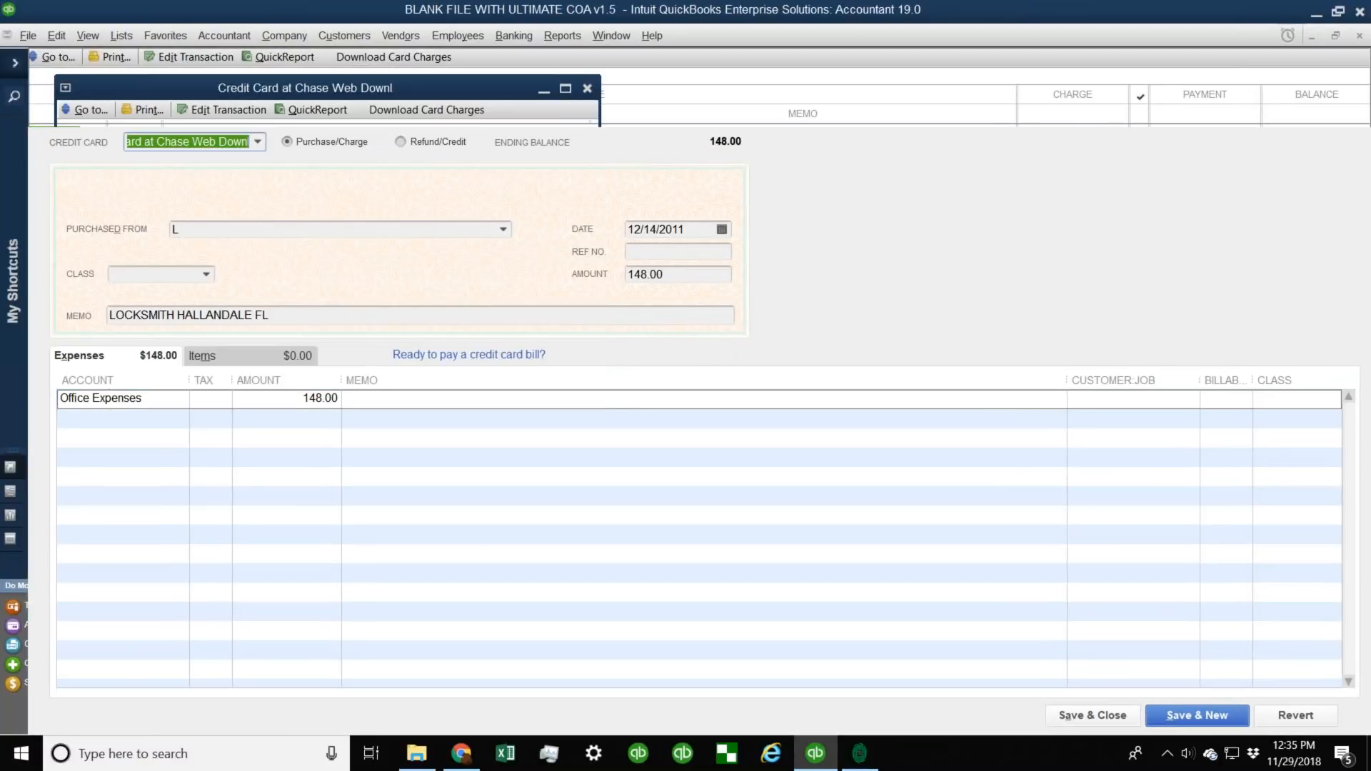
left_click_drag(270, 314, 66, 315)
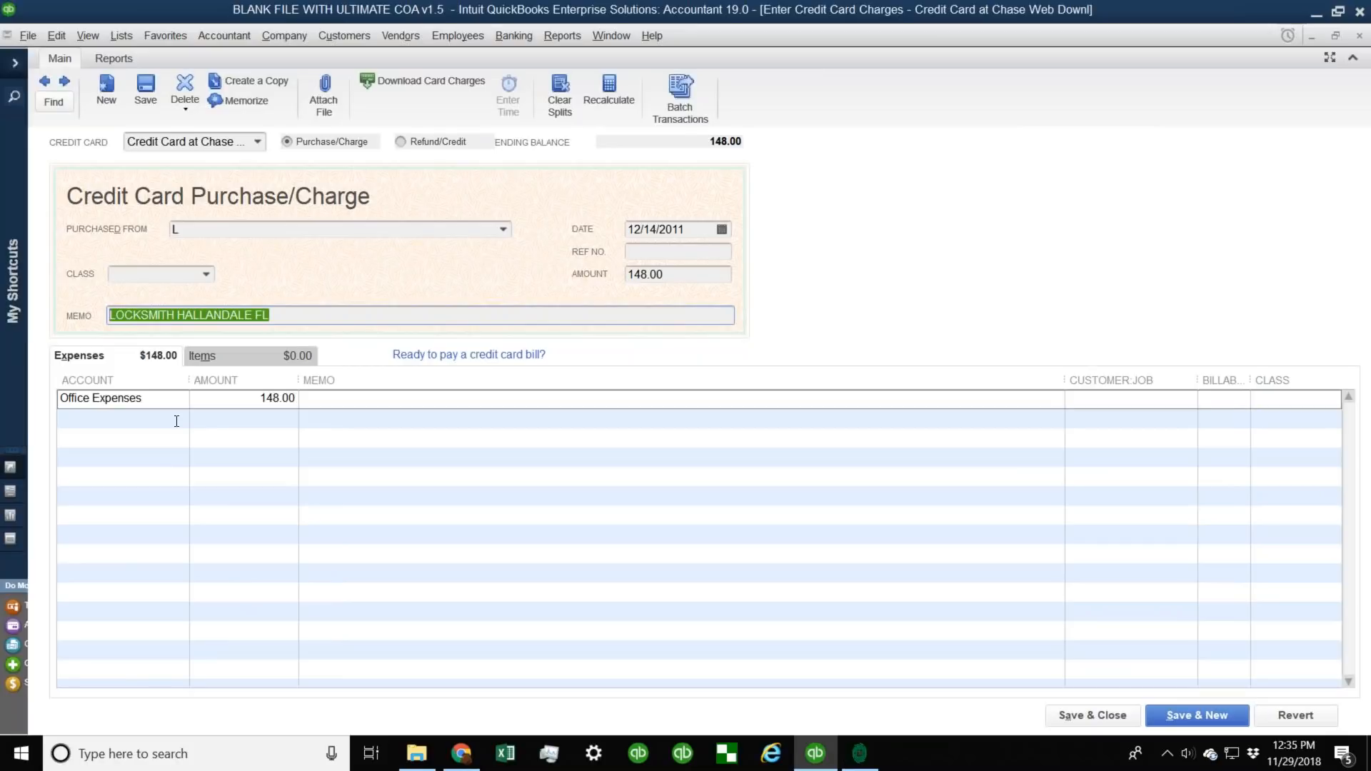
left_click(205, 228)
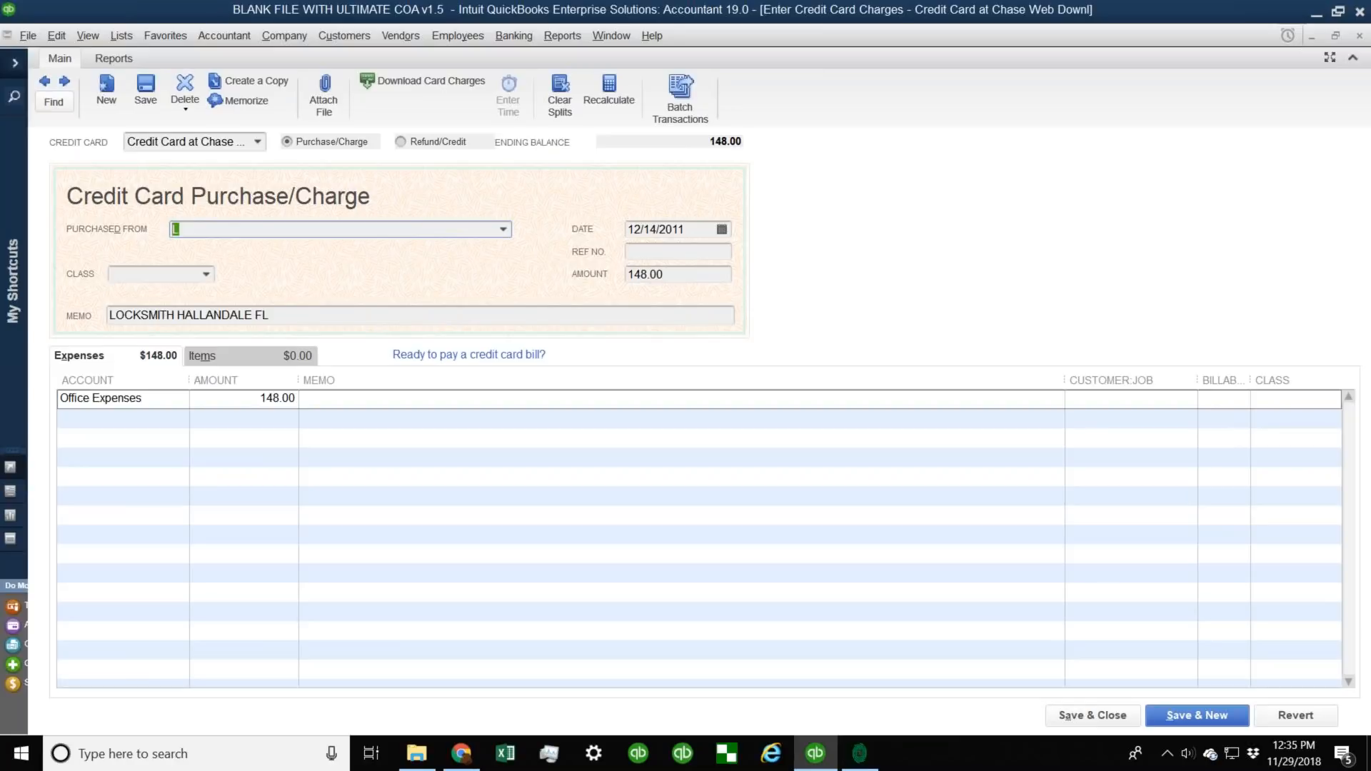
Select the memo text of the locksmith charge and return from the charge and register to the downloaded transactions list.
left_click(116, 315)
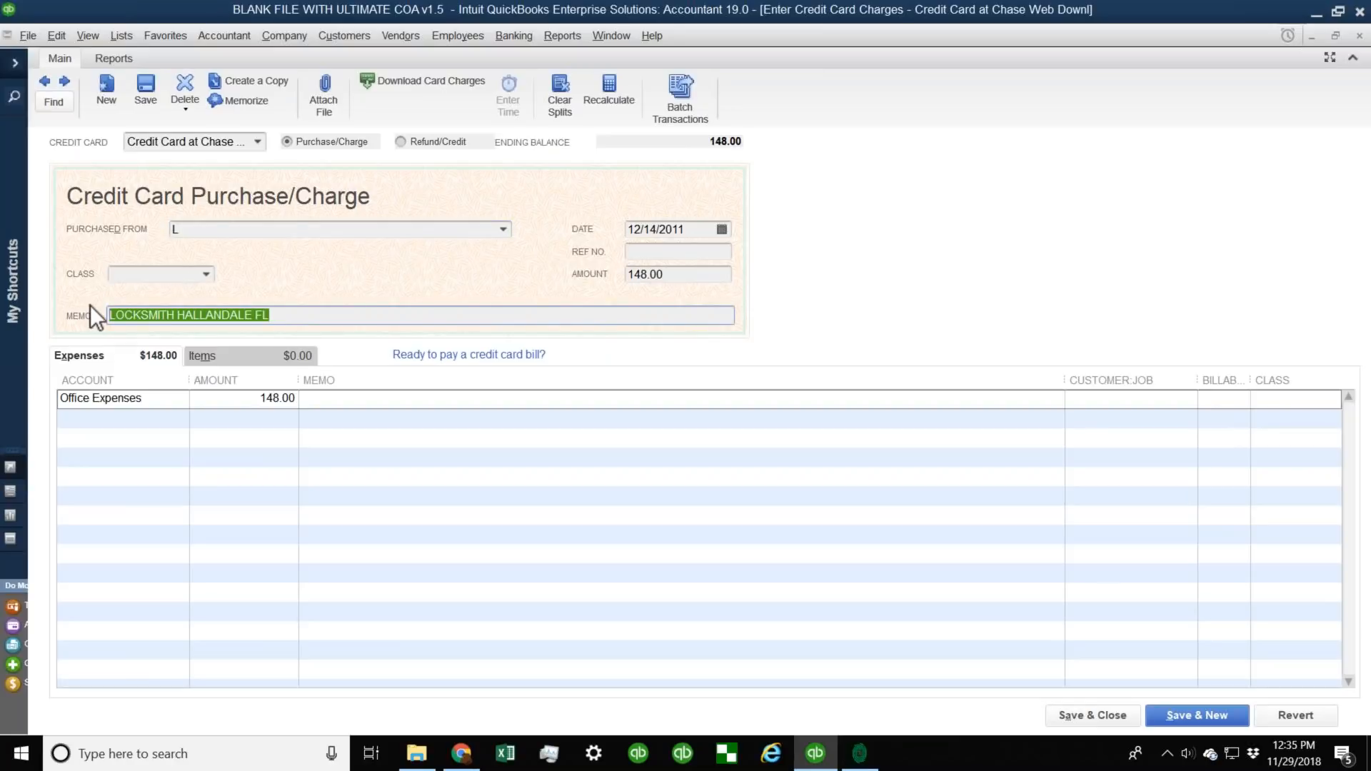
left_click(1359, 35)
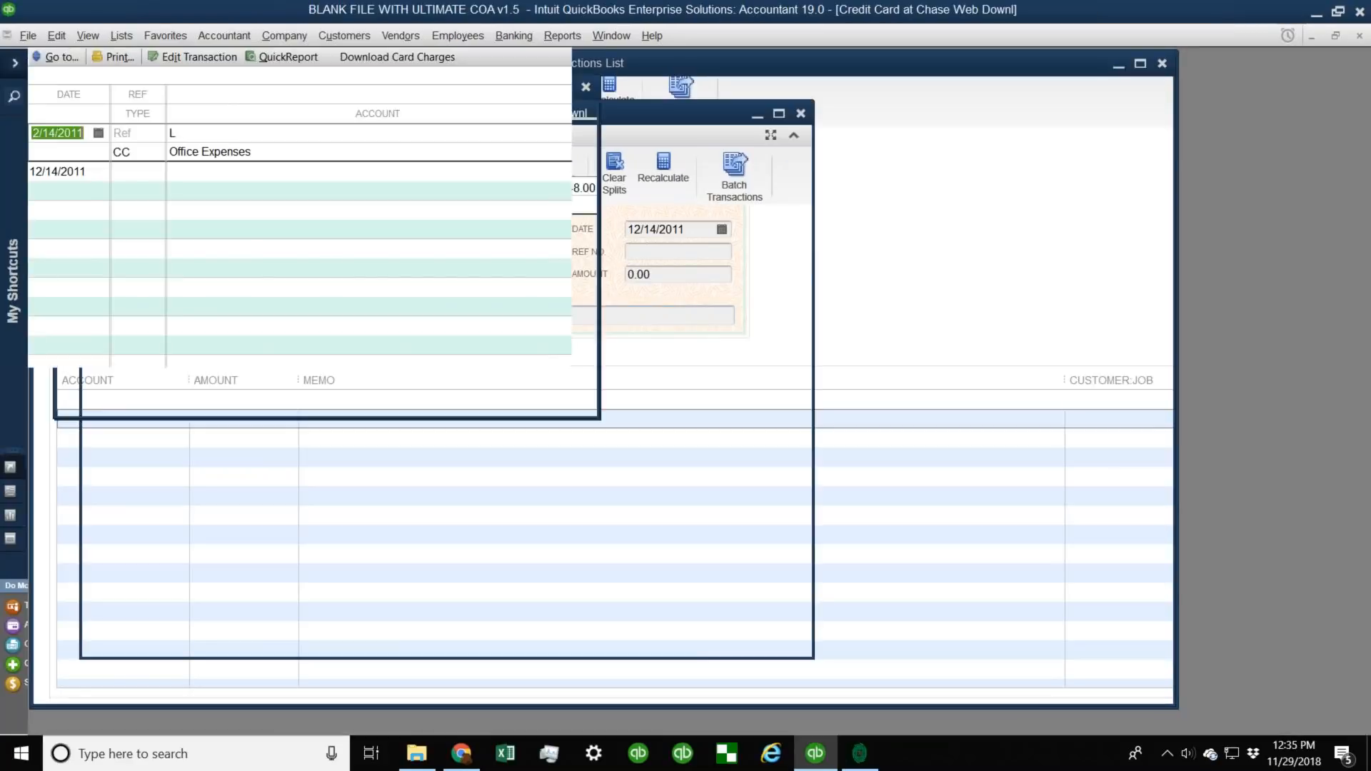
left_click(1359, 35)
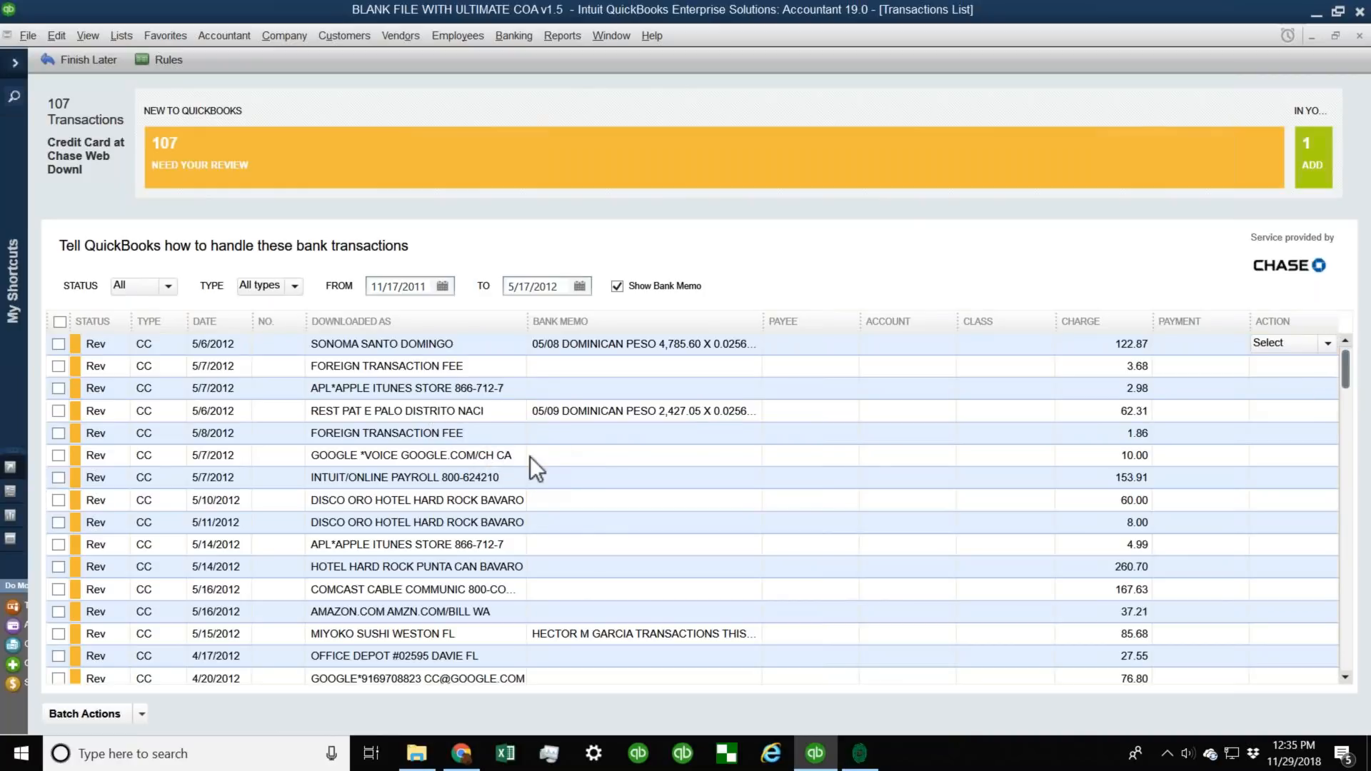
Enter Voice as the payee of the 5/7/2012 GOOGLE *VOICE transaction and quick-add it to the Name list.
left_click(555, 464)
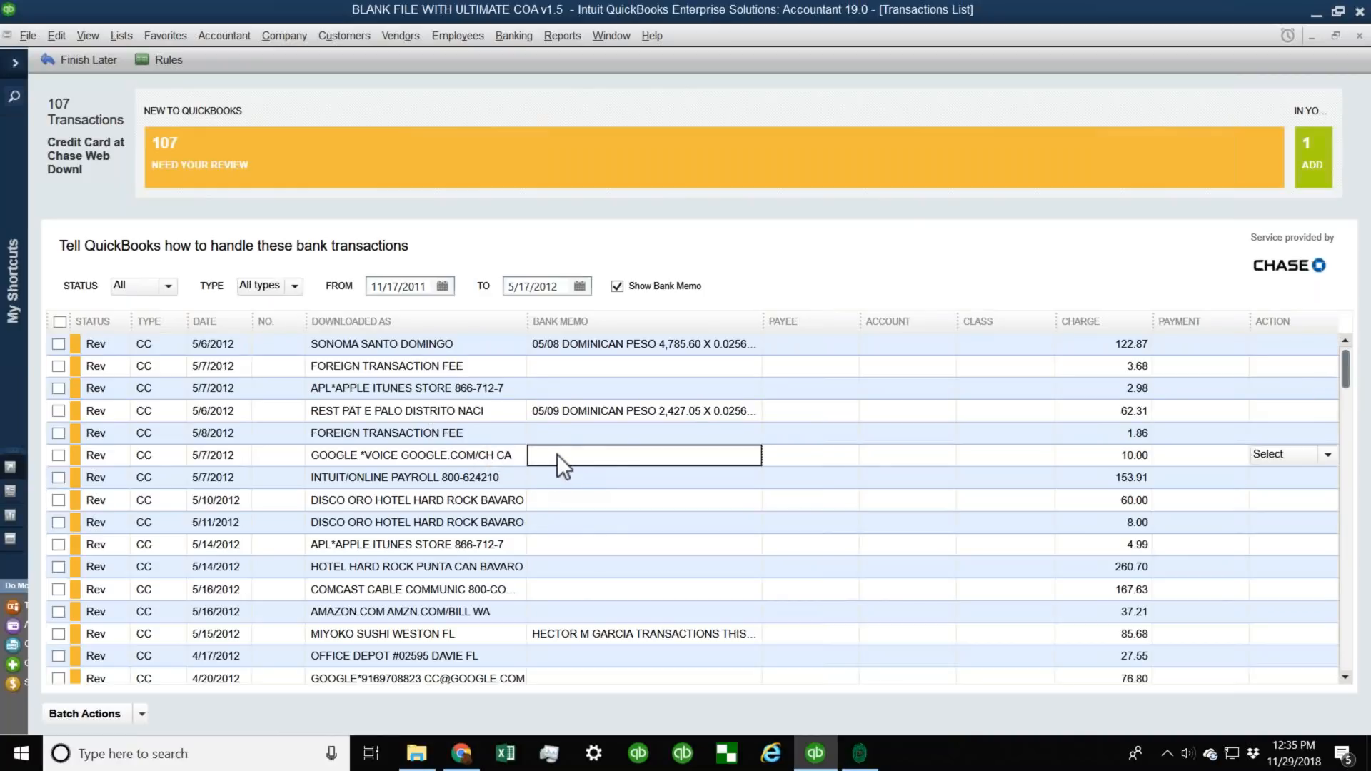
left_click(778, 455)
type("Voice")
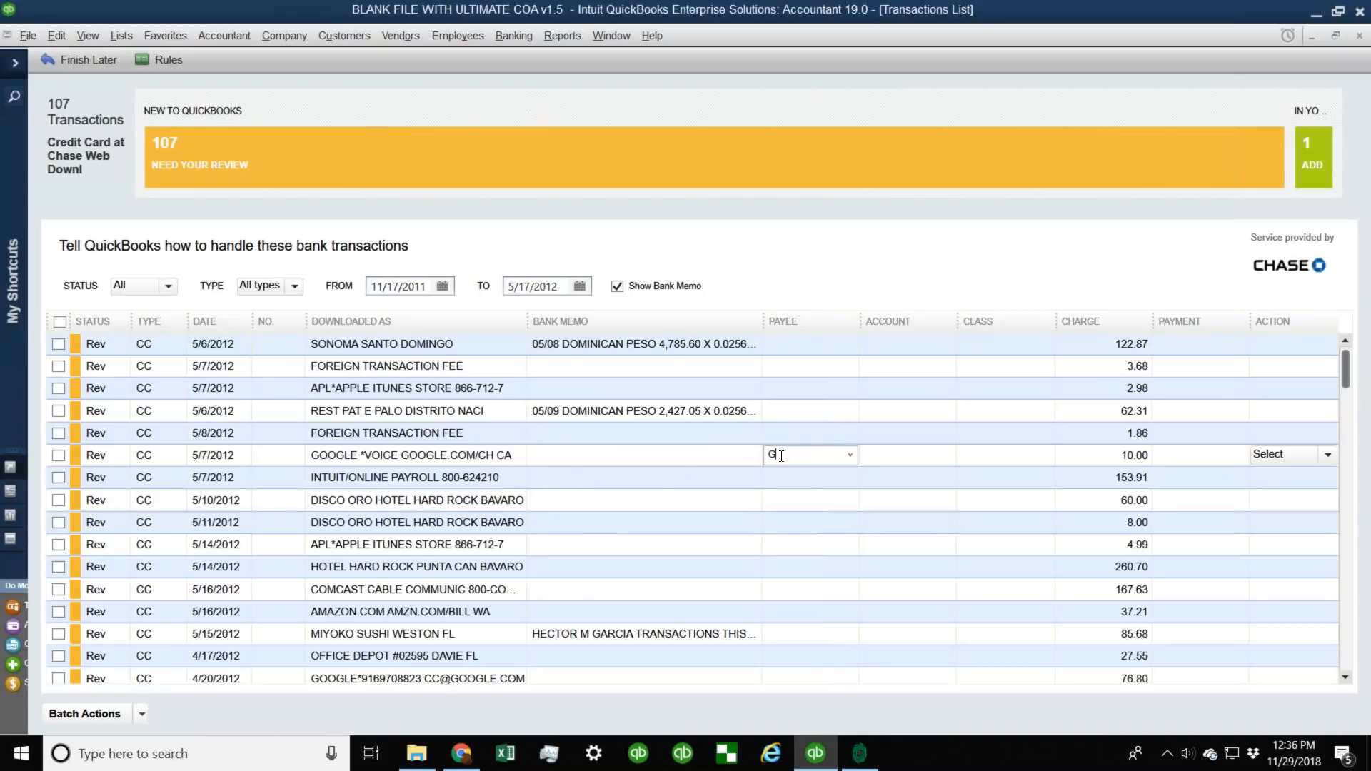
key("Tab")
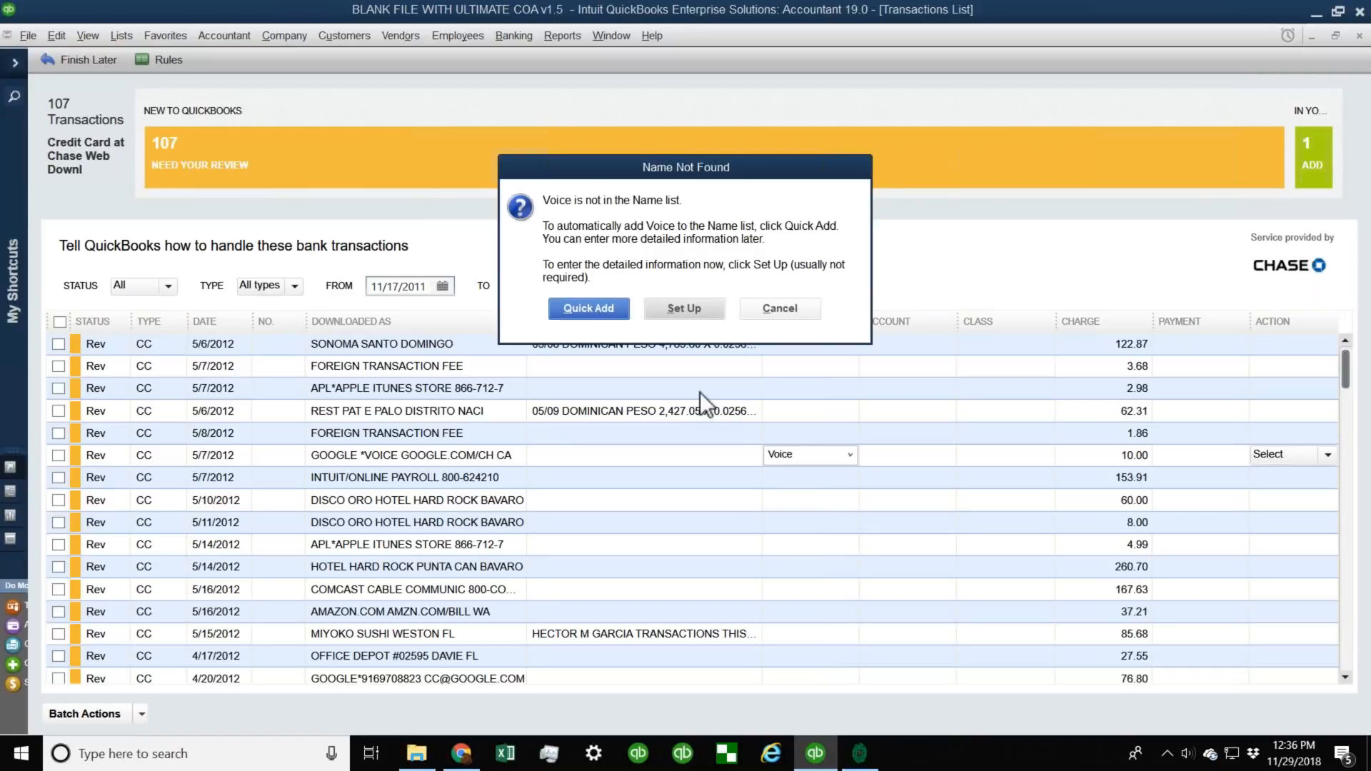
left_click(588, 309)
left_click(640, 361)
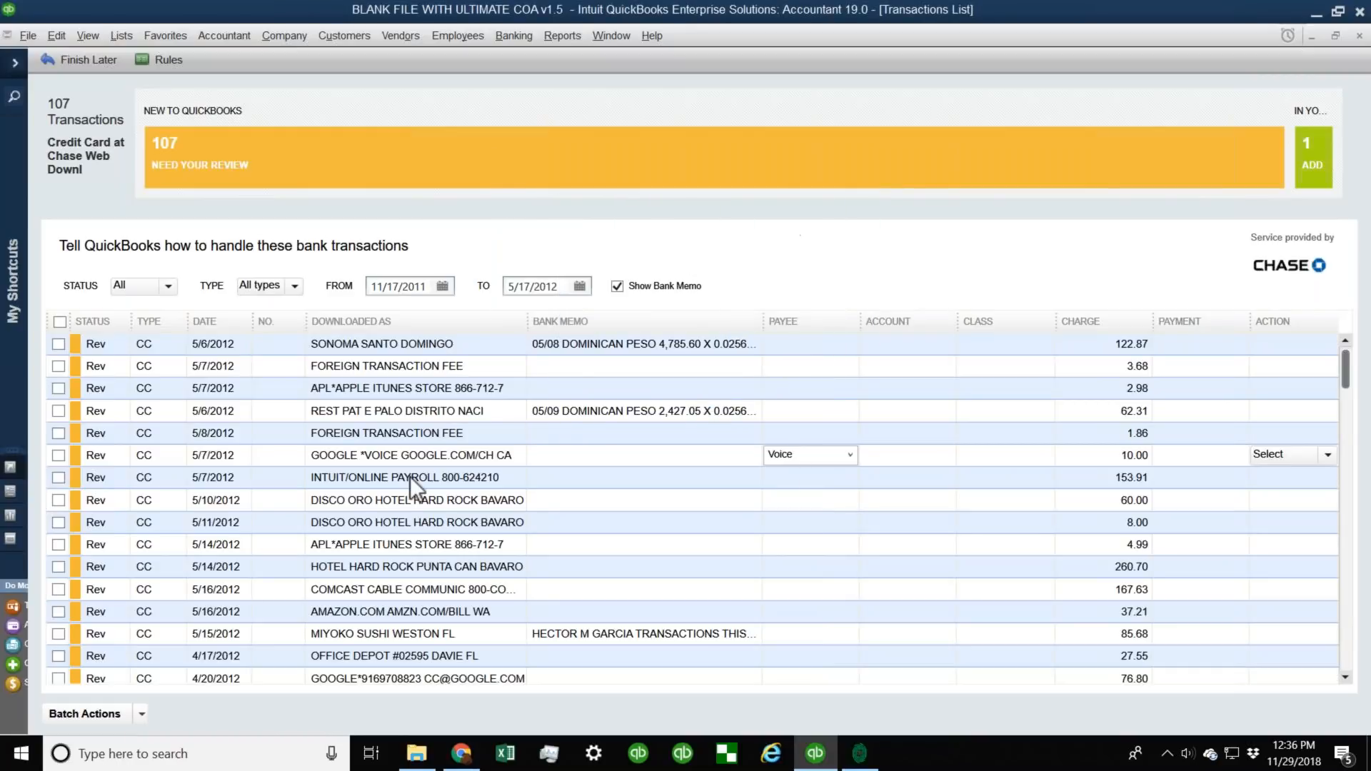
Set the GOOGLE *VOICE transaction's account to Office Expenses and compare its downloaded description with its bank memo.
left_click(885, 456)
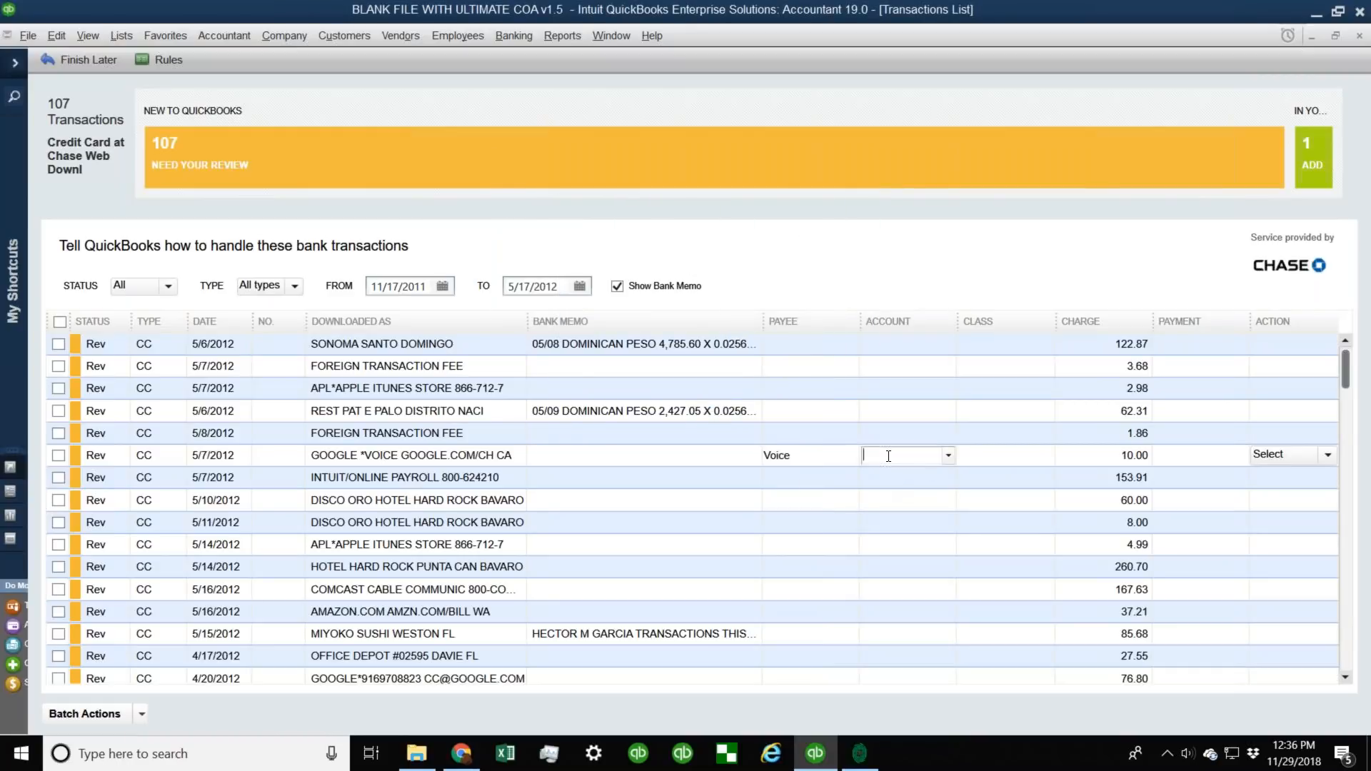
type("Office Expenses")
key("Tab")
left_click(497, 453)
left_click(498, 454)
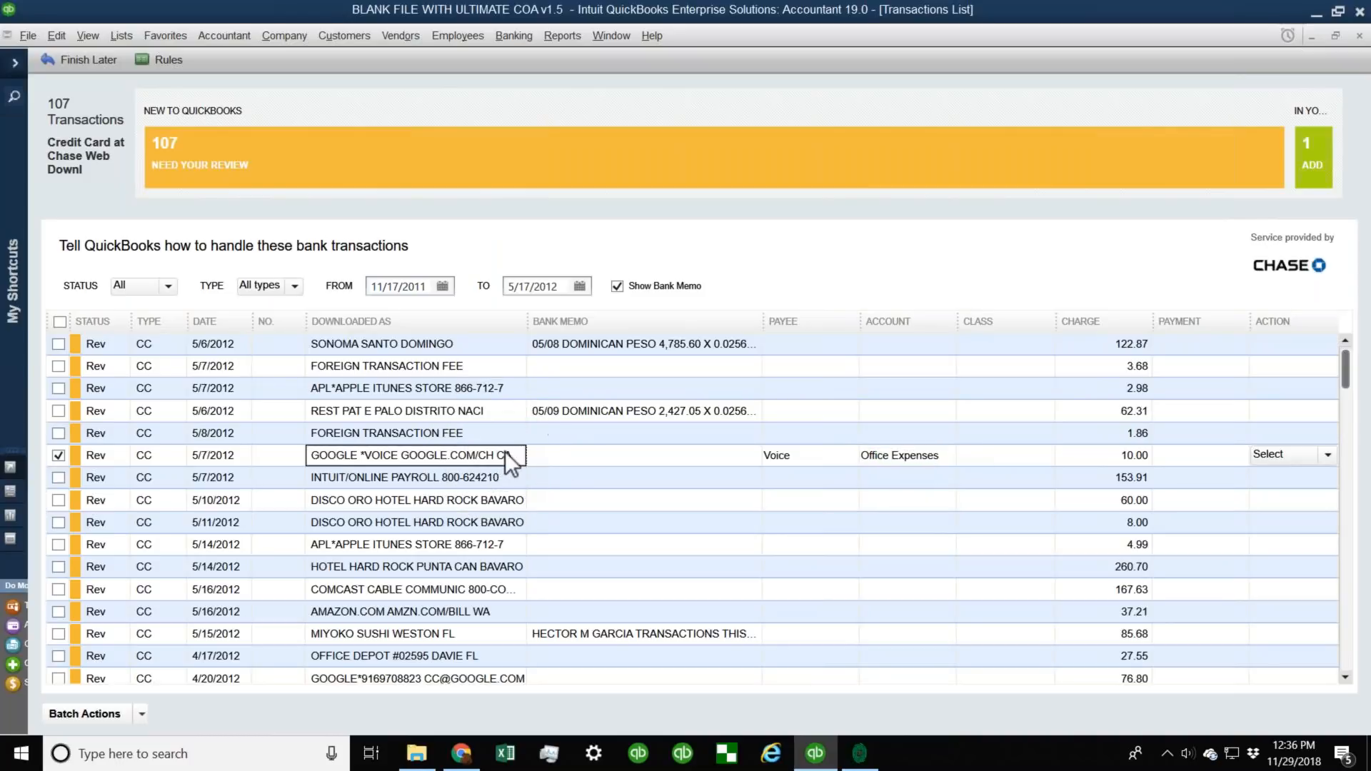
left_click(551, 455)
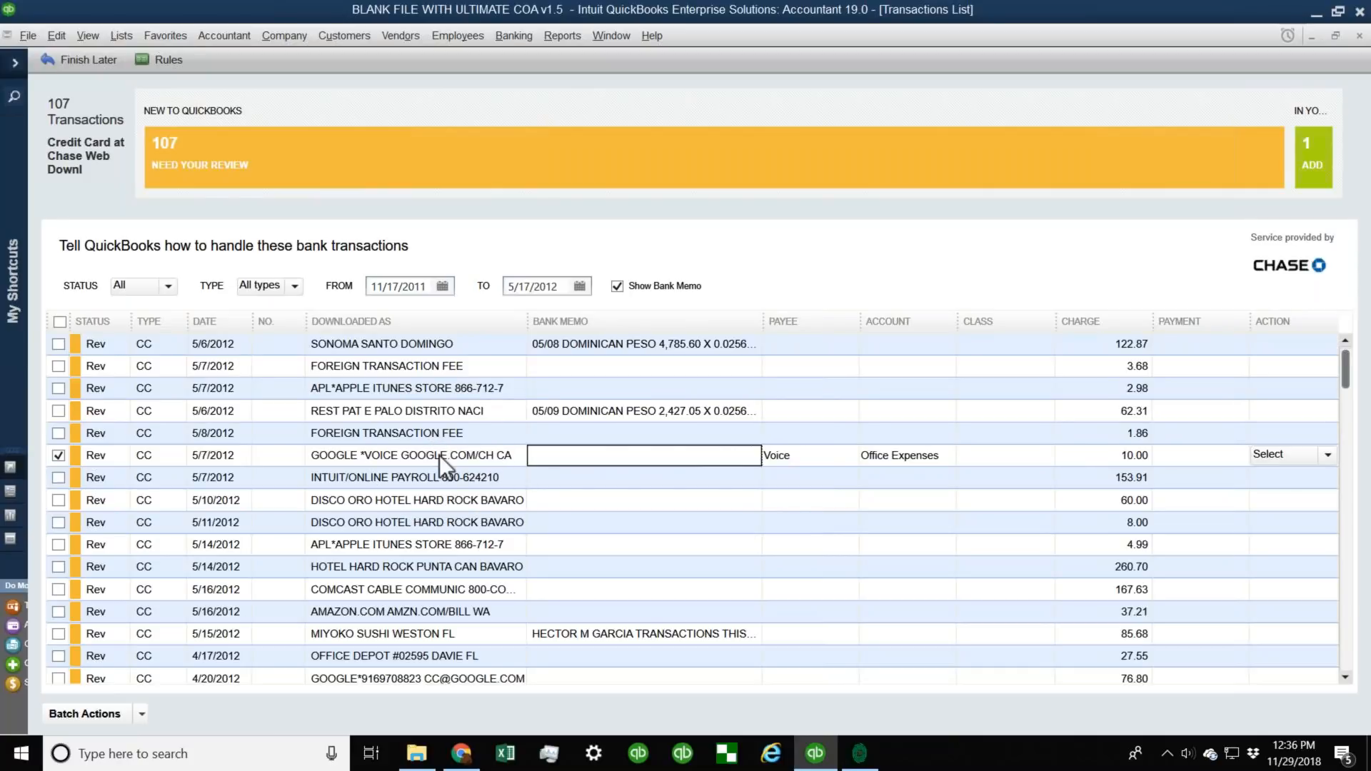
Quick-add the GOOGLE *VOICE transaction despite its past date and accept the proposed renaming rule.
left_click(1326, 455)
left_click(1256, 488)
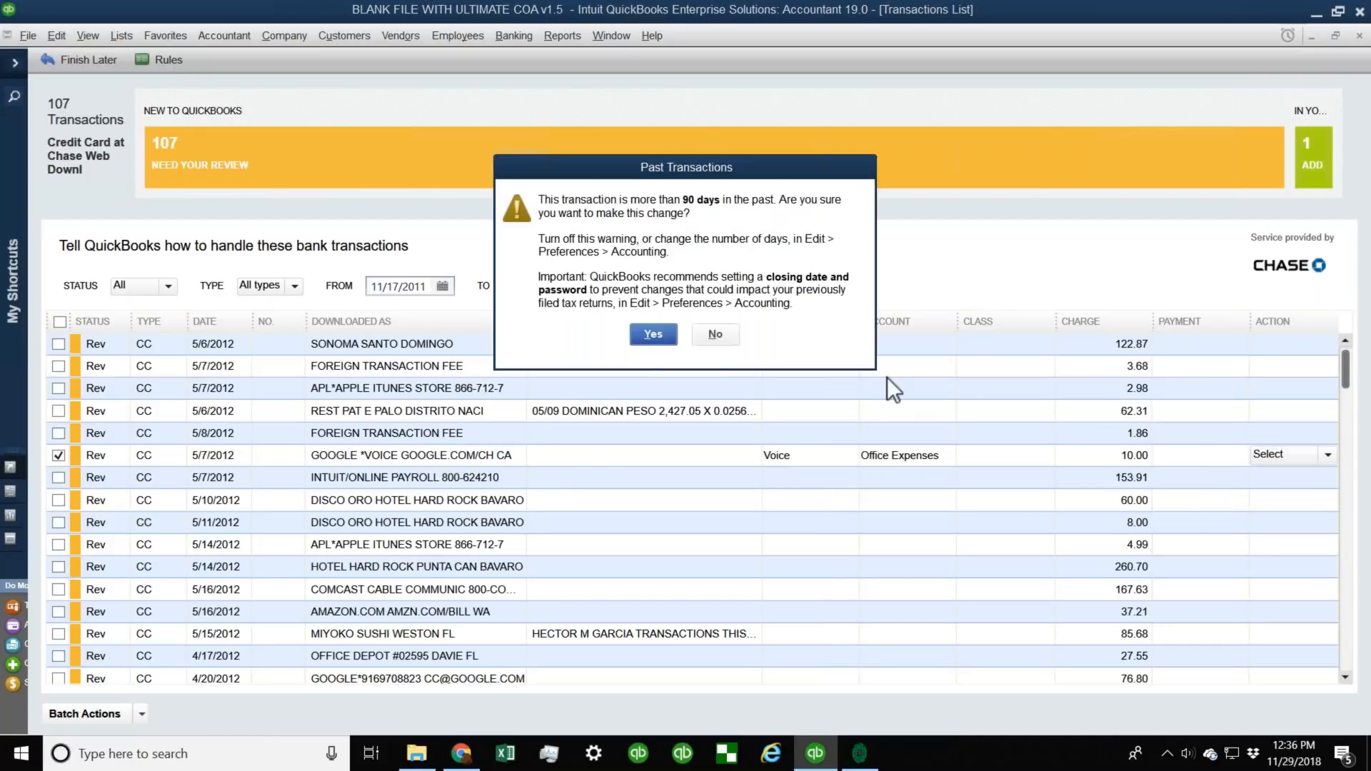
left_click(640, 341)
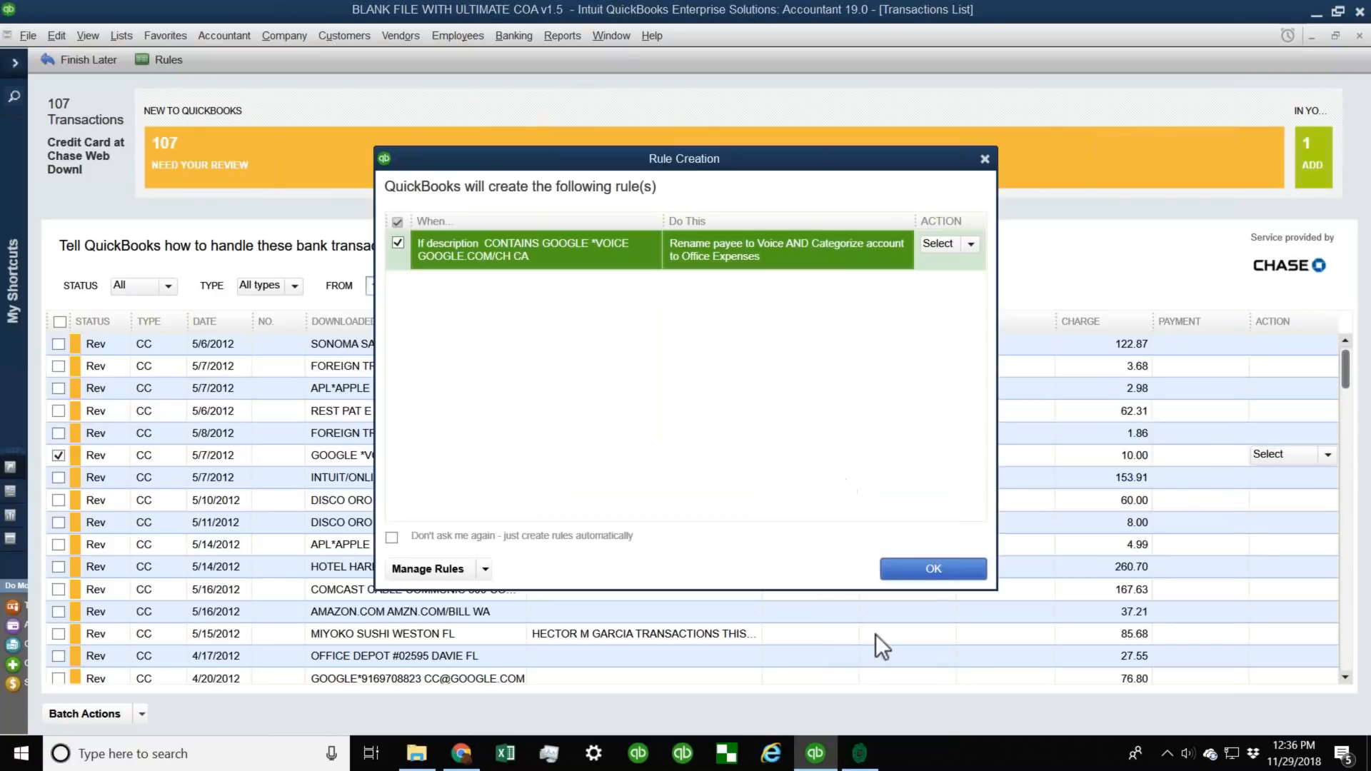
left_click(923, 580)
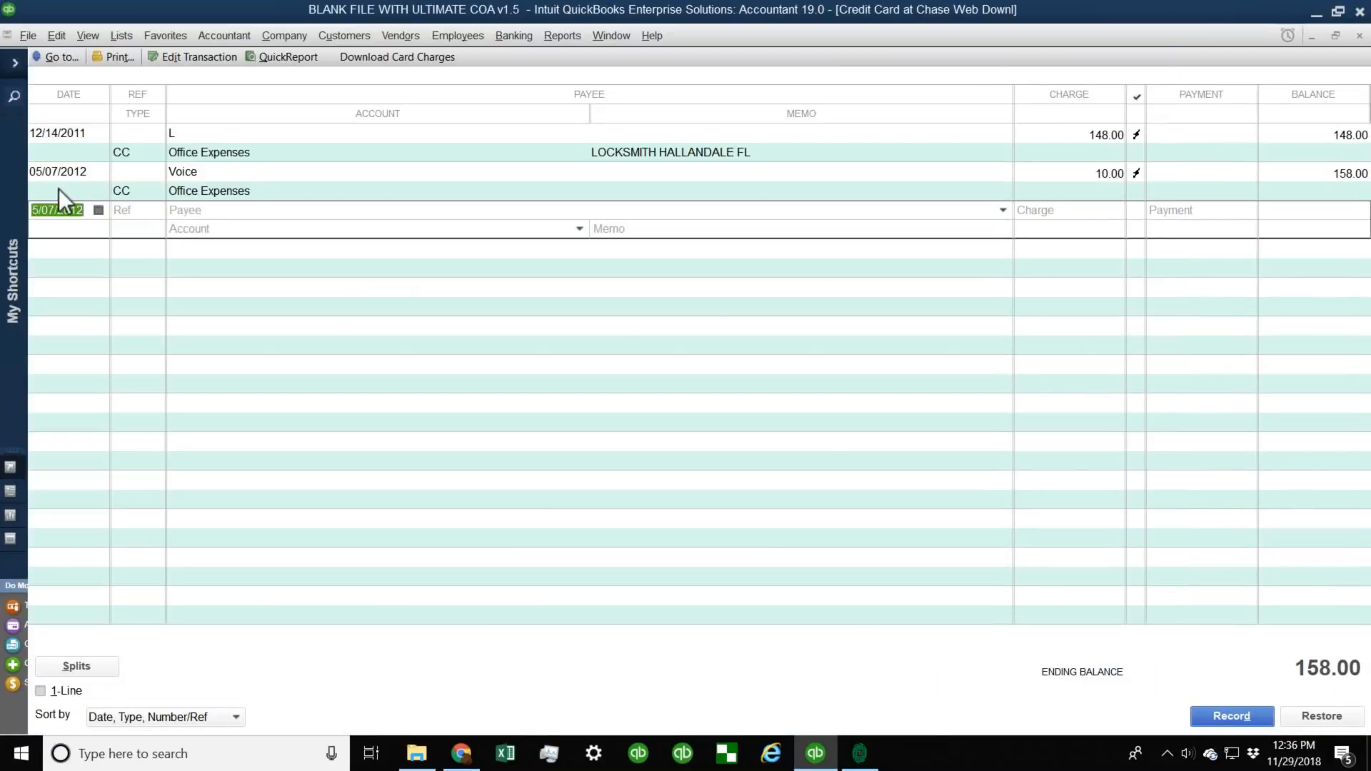
Open the 05/07/2012 Voice charge from the credit card register, examine its memo and close it.
double_click(58, 173)
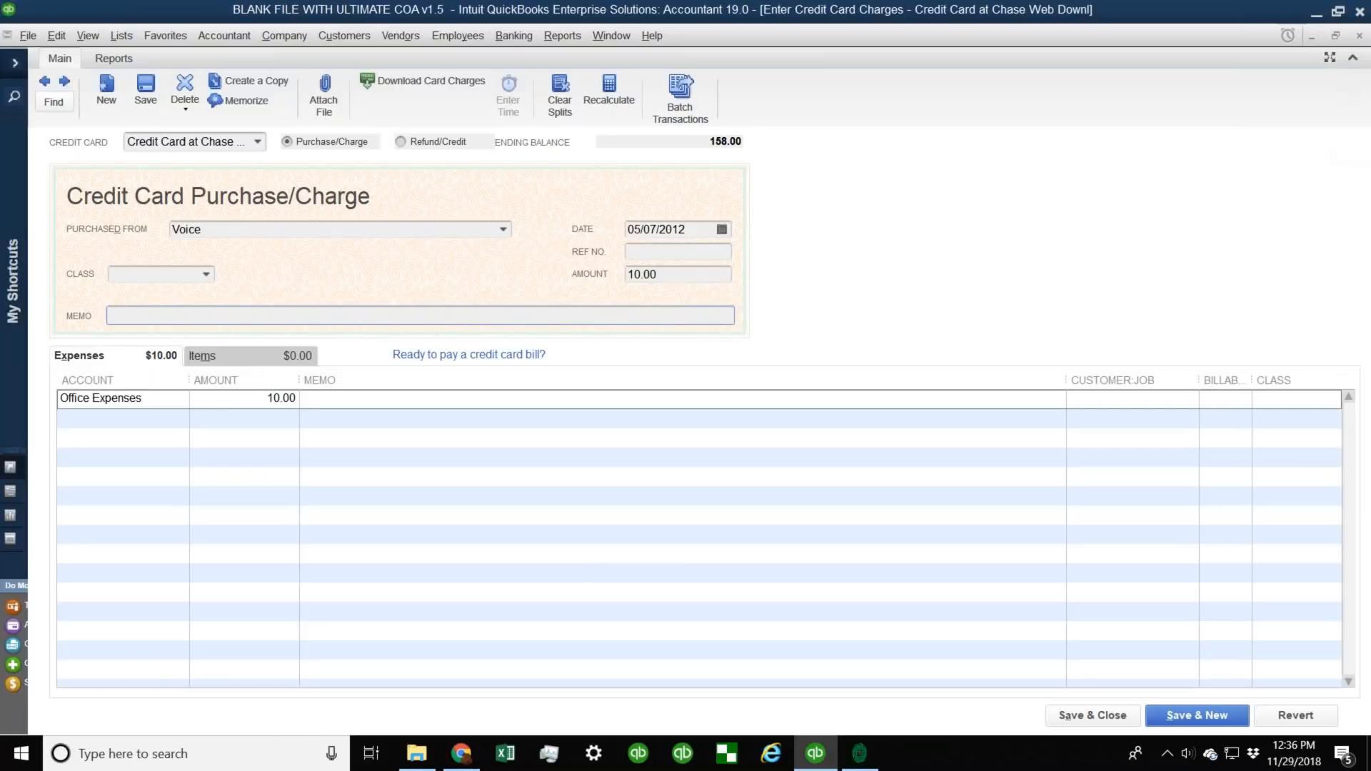
left_click(1359, 36)
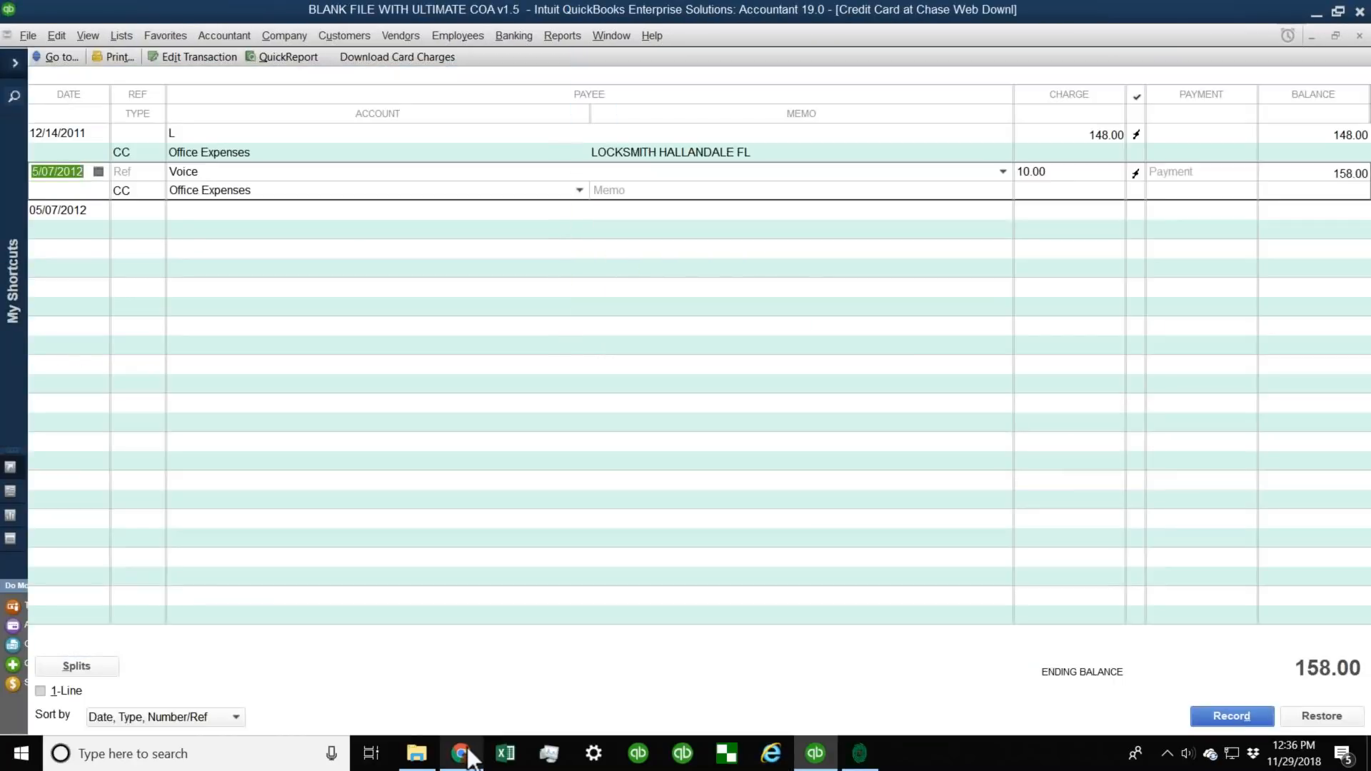
left_click(467, 754)
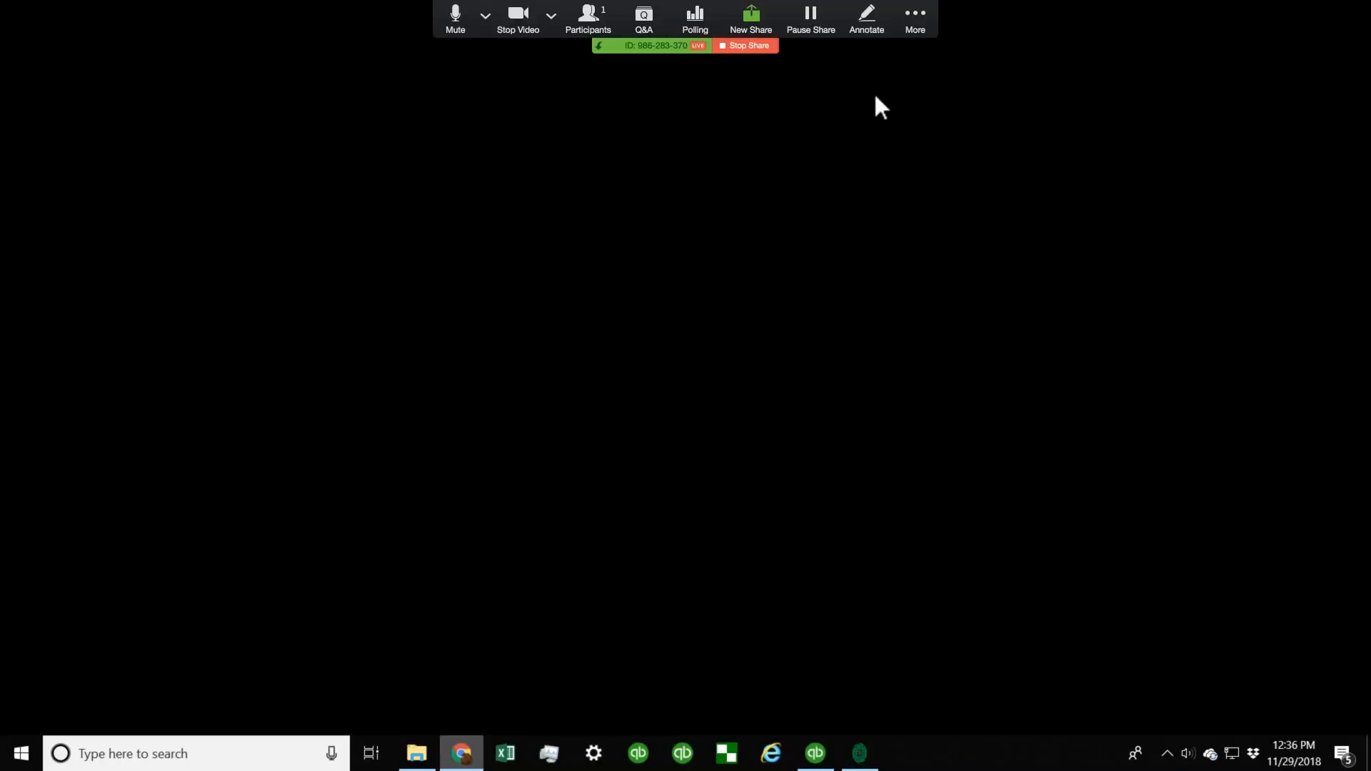
left_click_drag(934, 9, 2, 18)
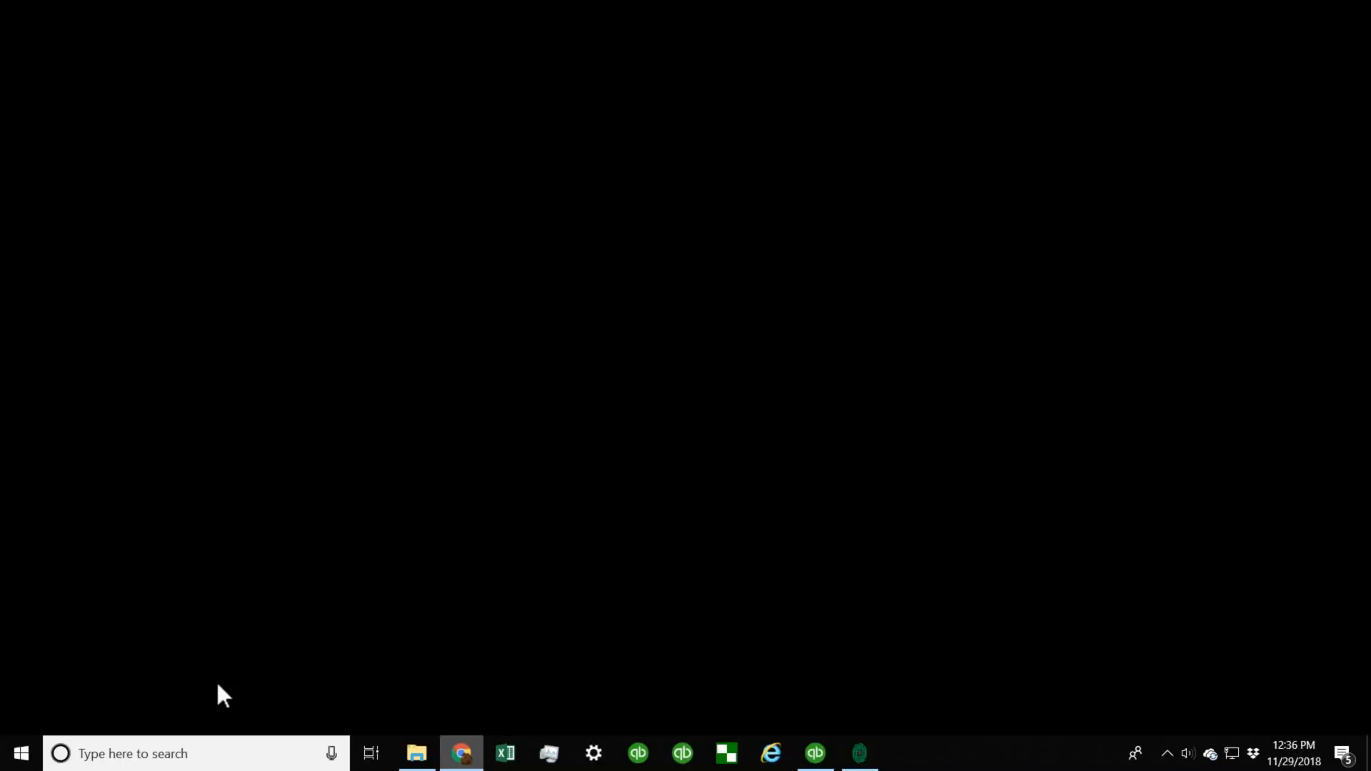
key("ctrl+Right")
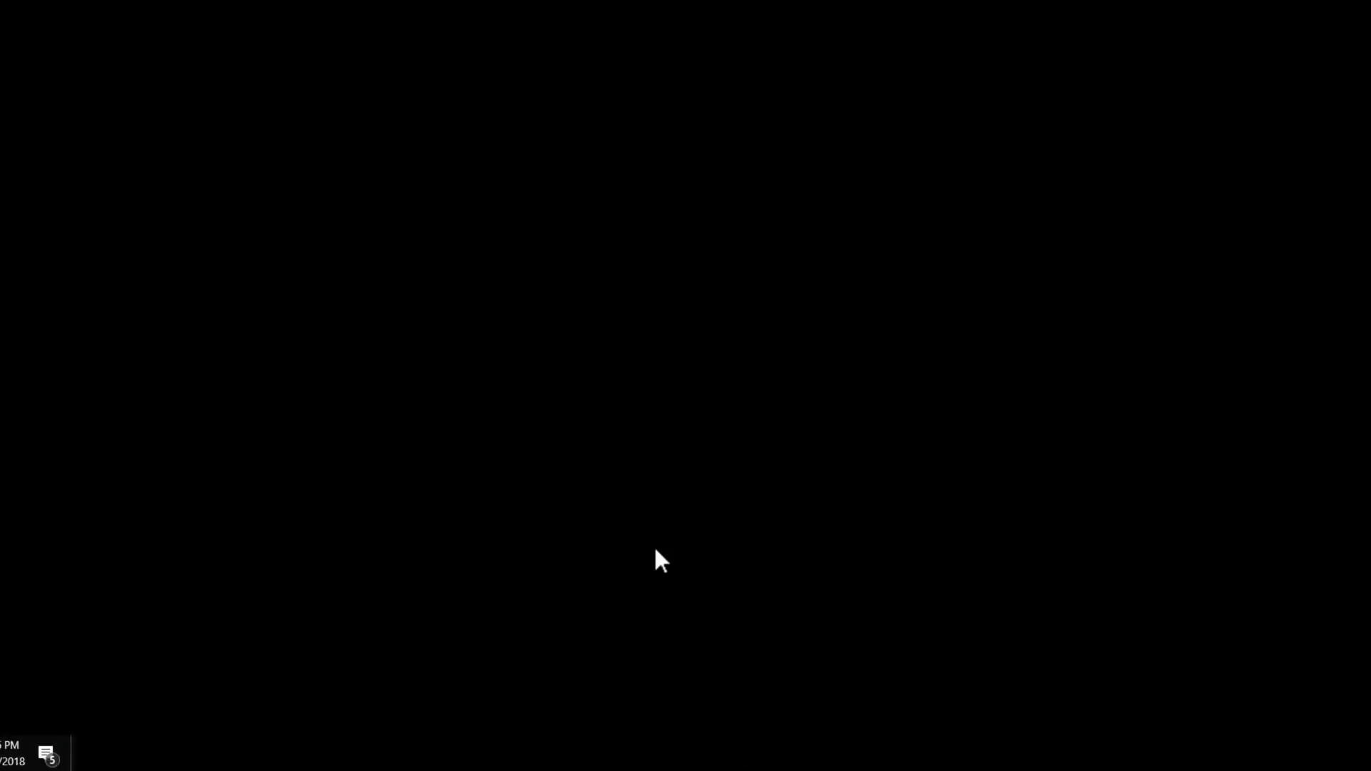
key("ctrl+Left")
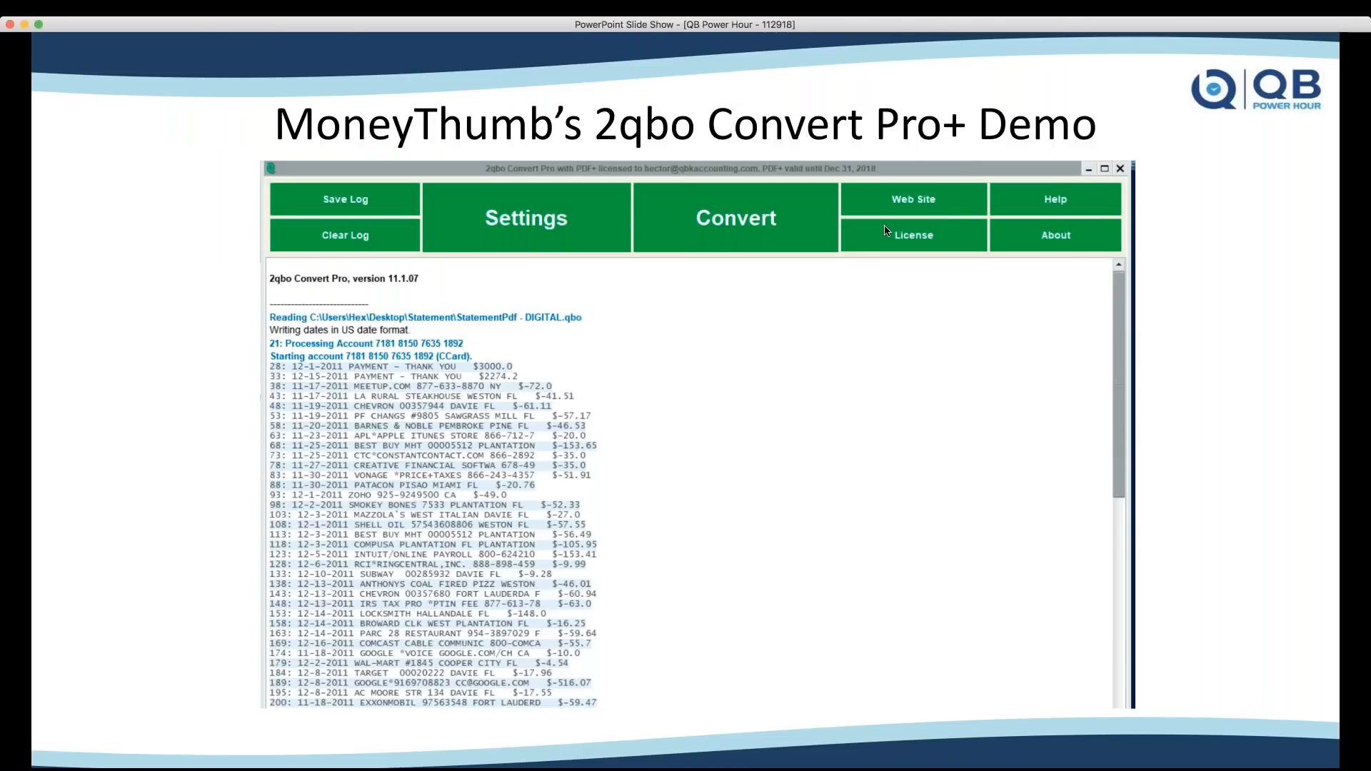
key("ctrl+Left")
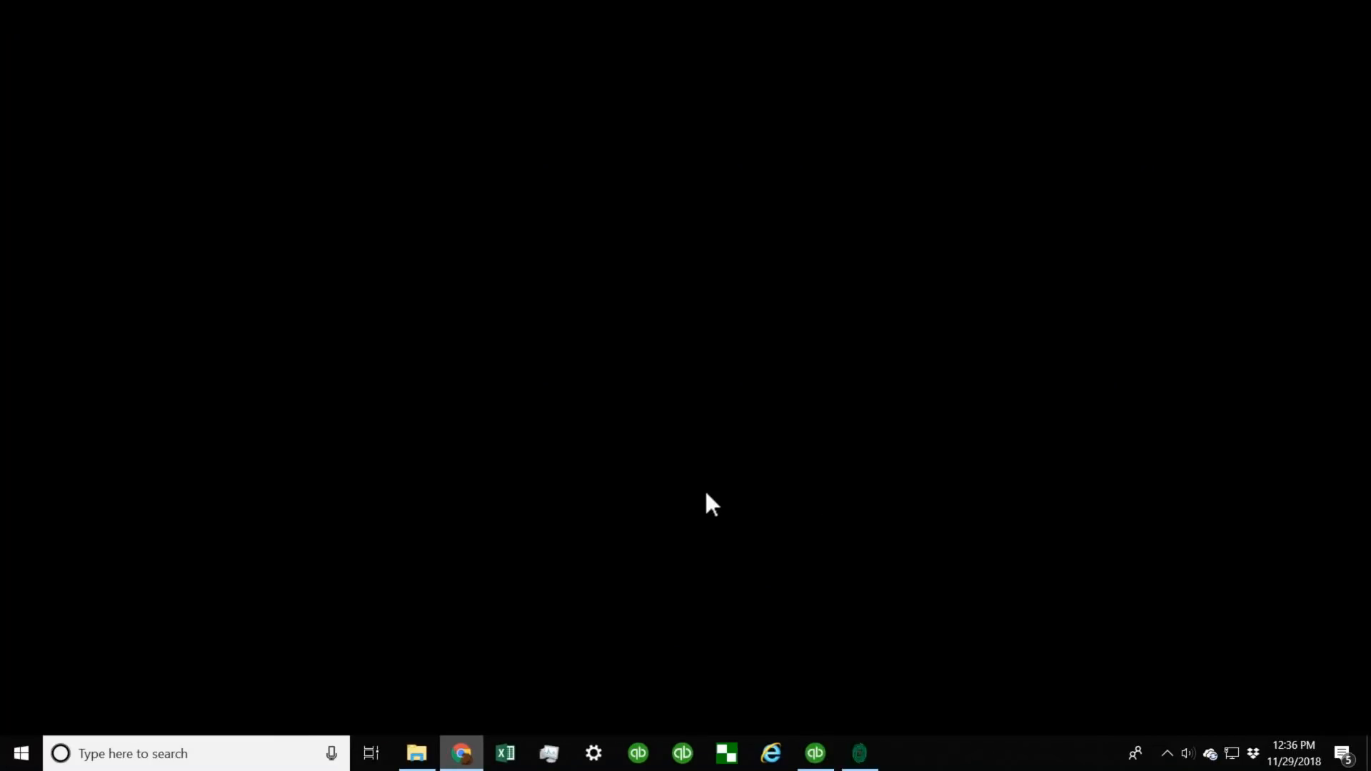
key("ctrl+Up")
left_click(645, 325)
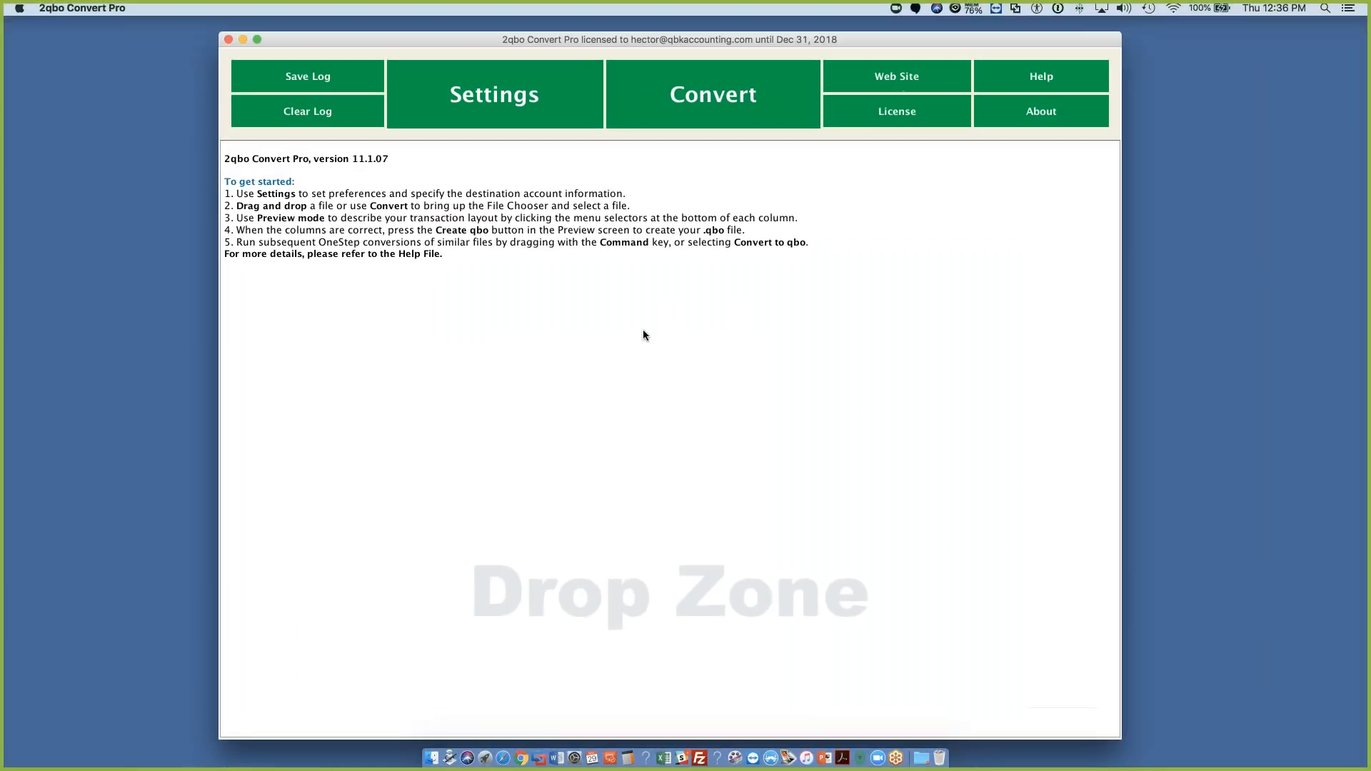
key("ctrl+Up")
left_click(704, 52)
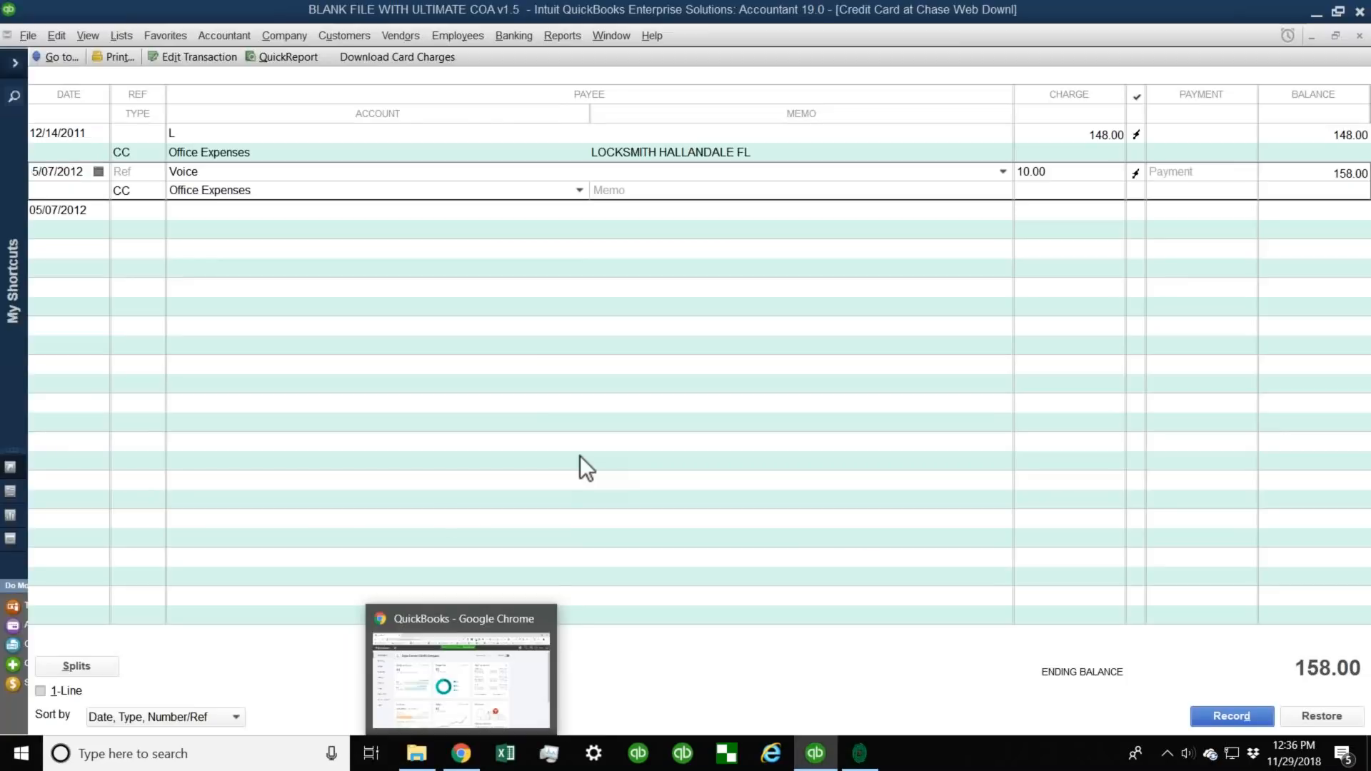
Switch to QuickBooks Online in Chrome and start a file upload from the Banking page.
left_click(465, 755)
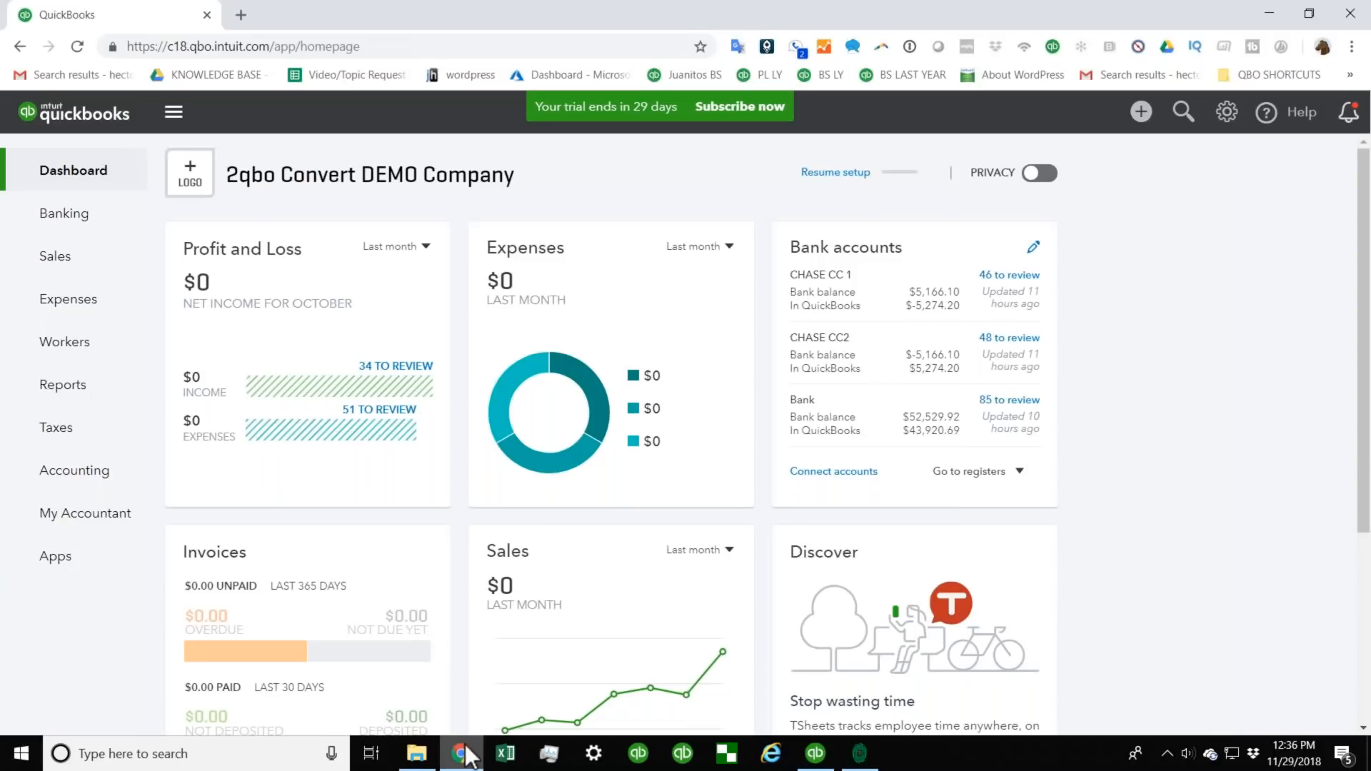
left_click(63, 215)
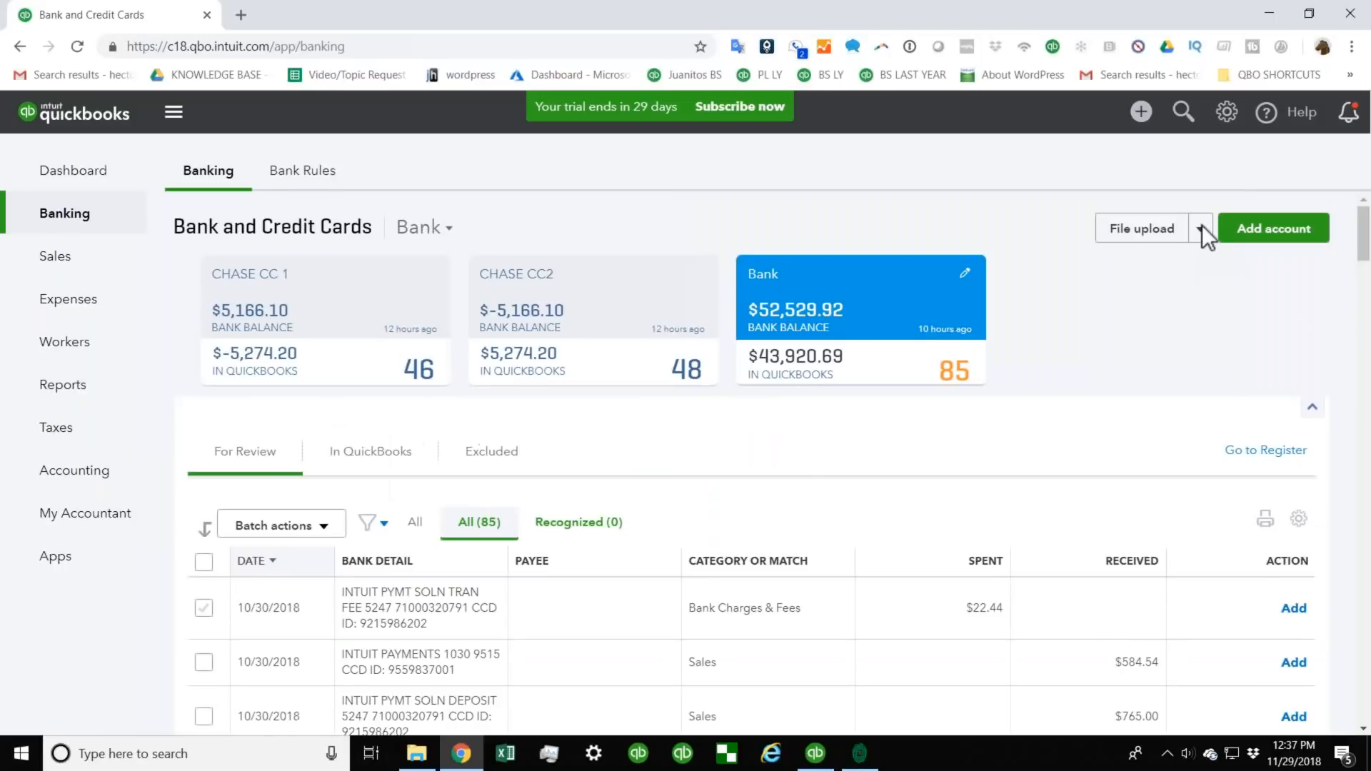
left_click(1202, 227)
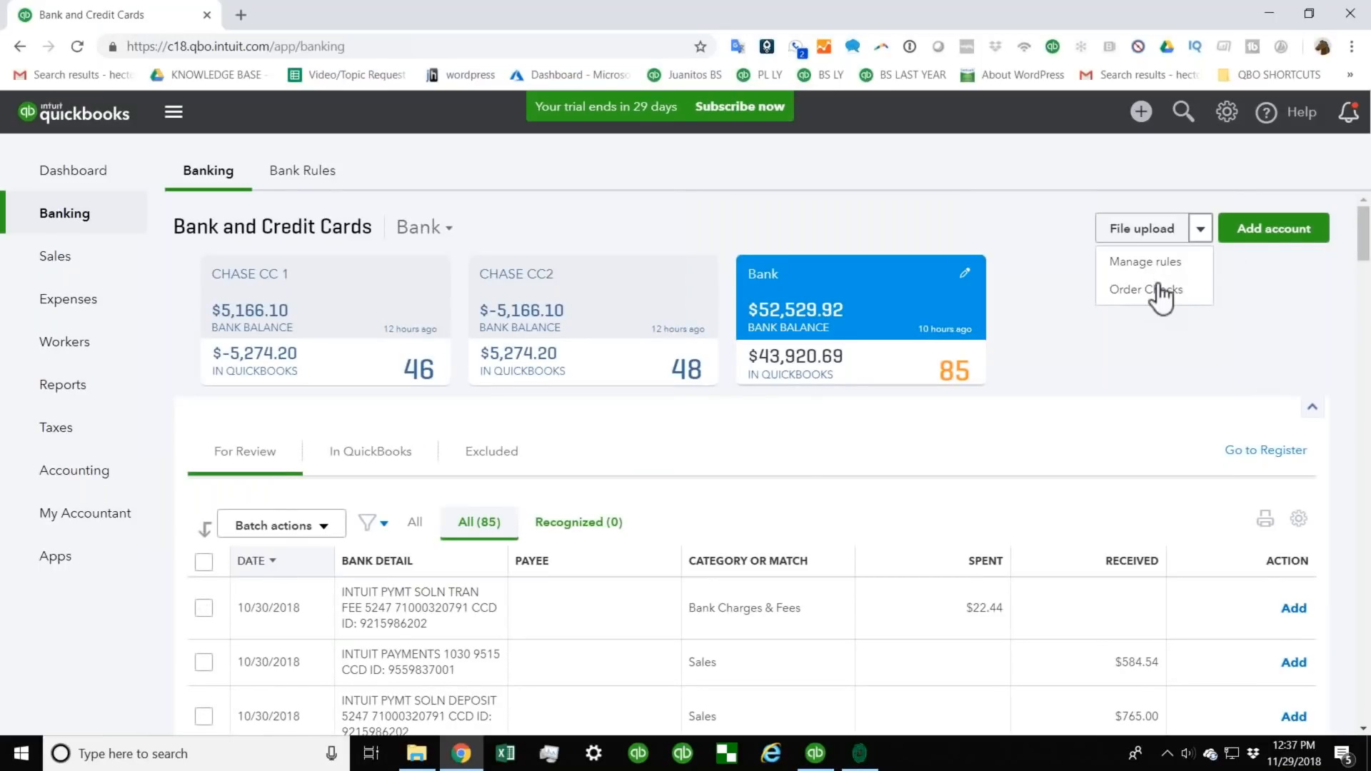
left_click(1138, 228)
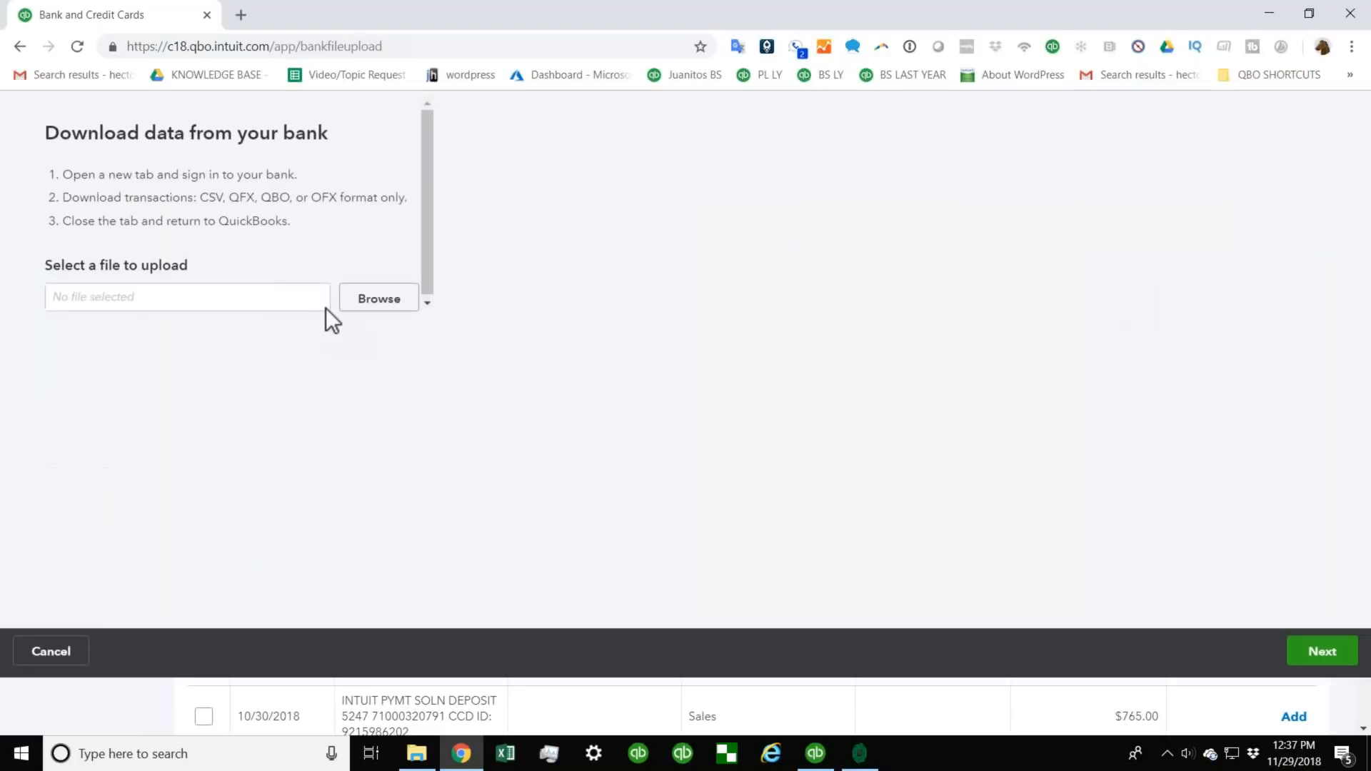
Choose 20120518-statements-0892- DIGITAL.qbo from the PDF FILES folder as the bank file and continue to the account selection.
left_click(377, 360)
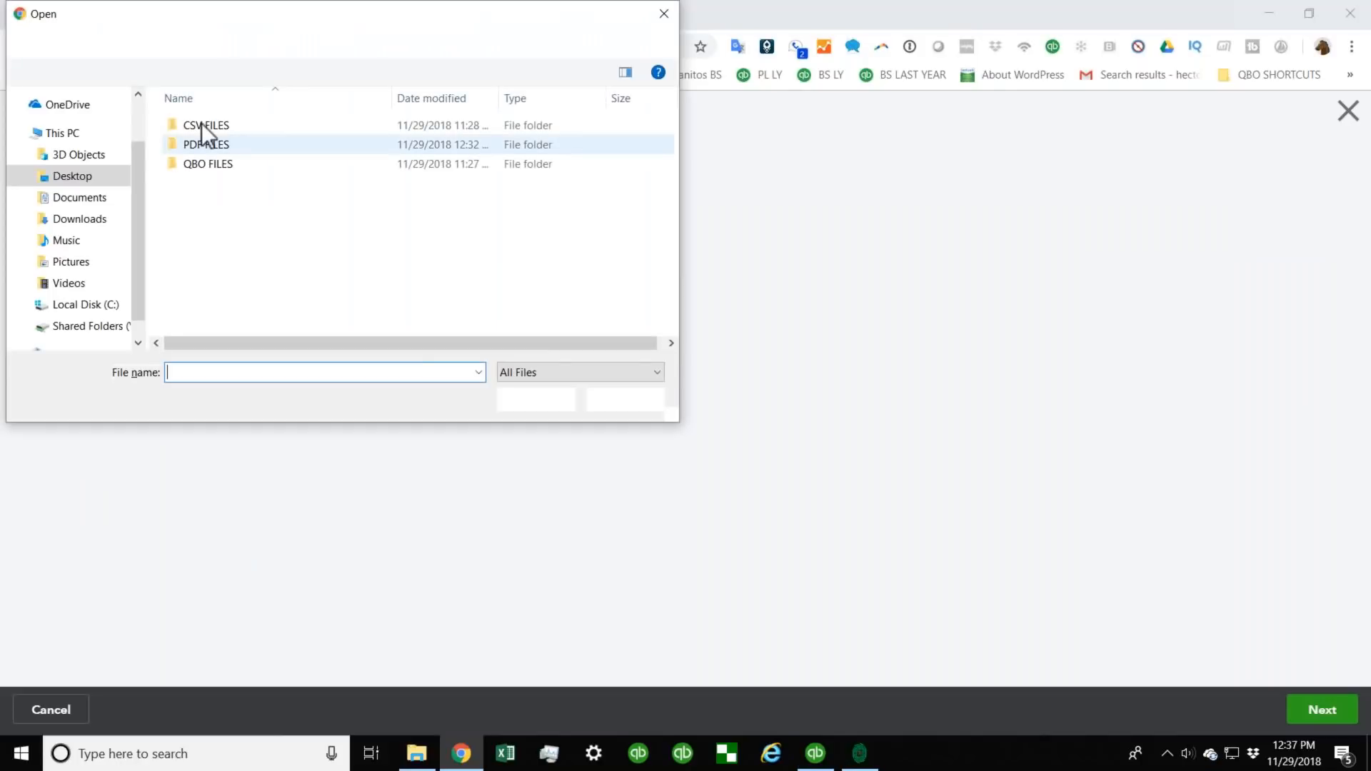
double_click(208, 140)
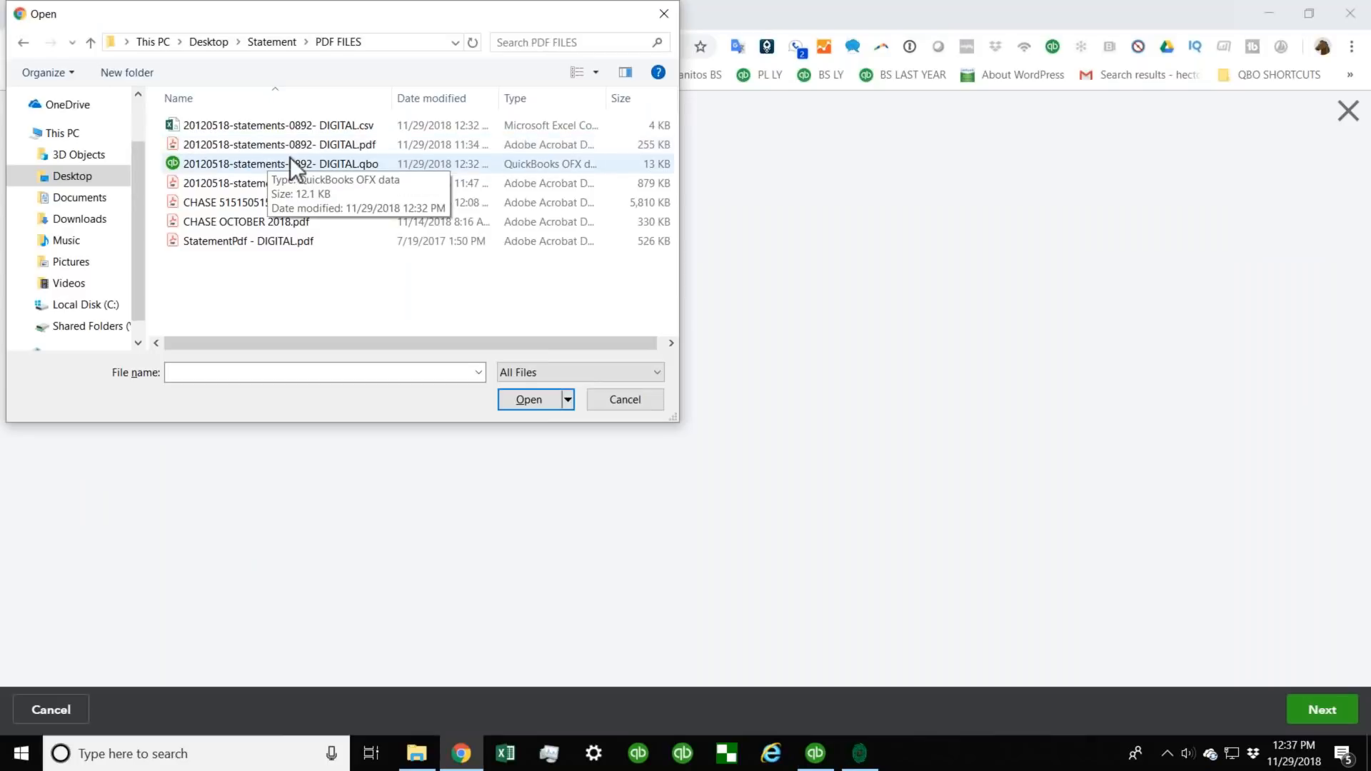
left_click(293, 164)
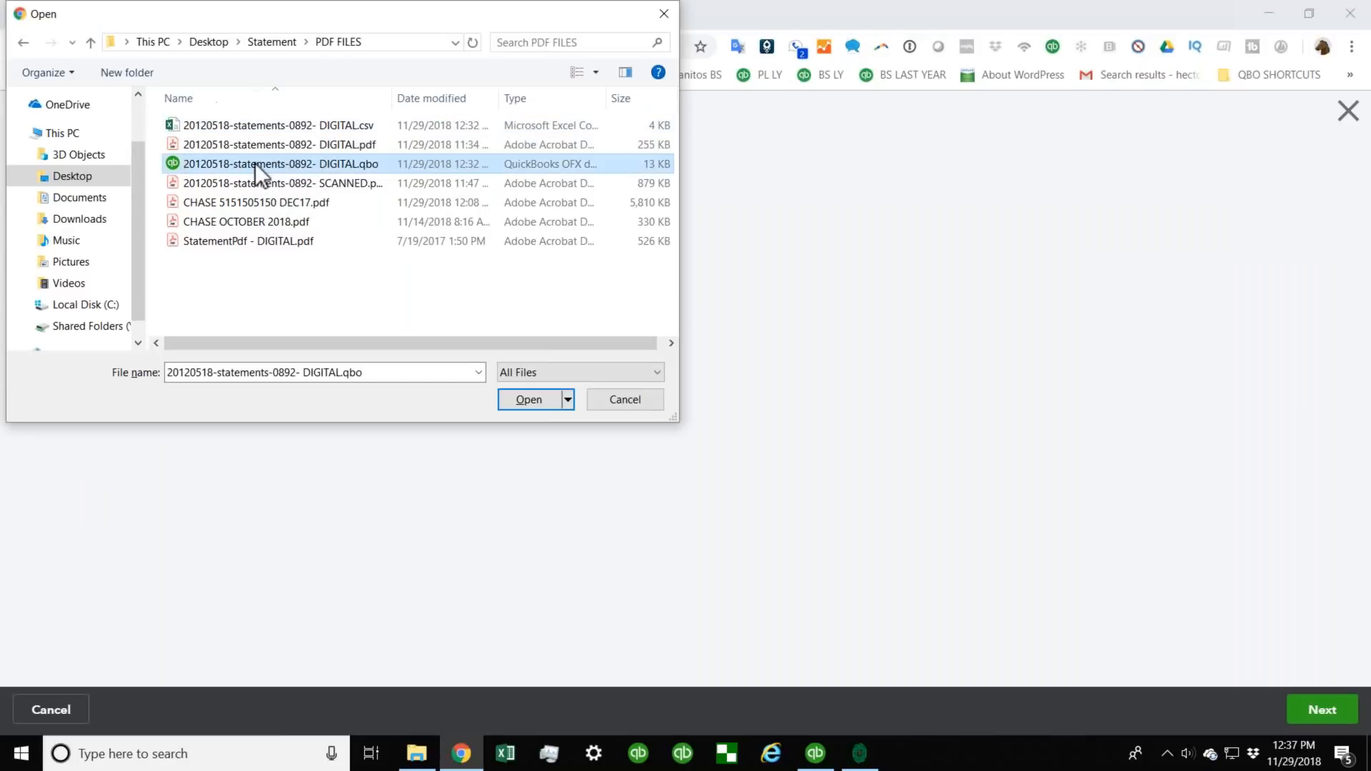
left_click(529, 400)
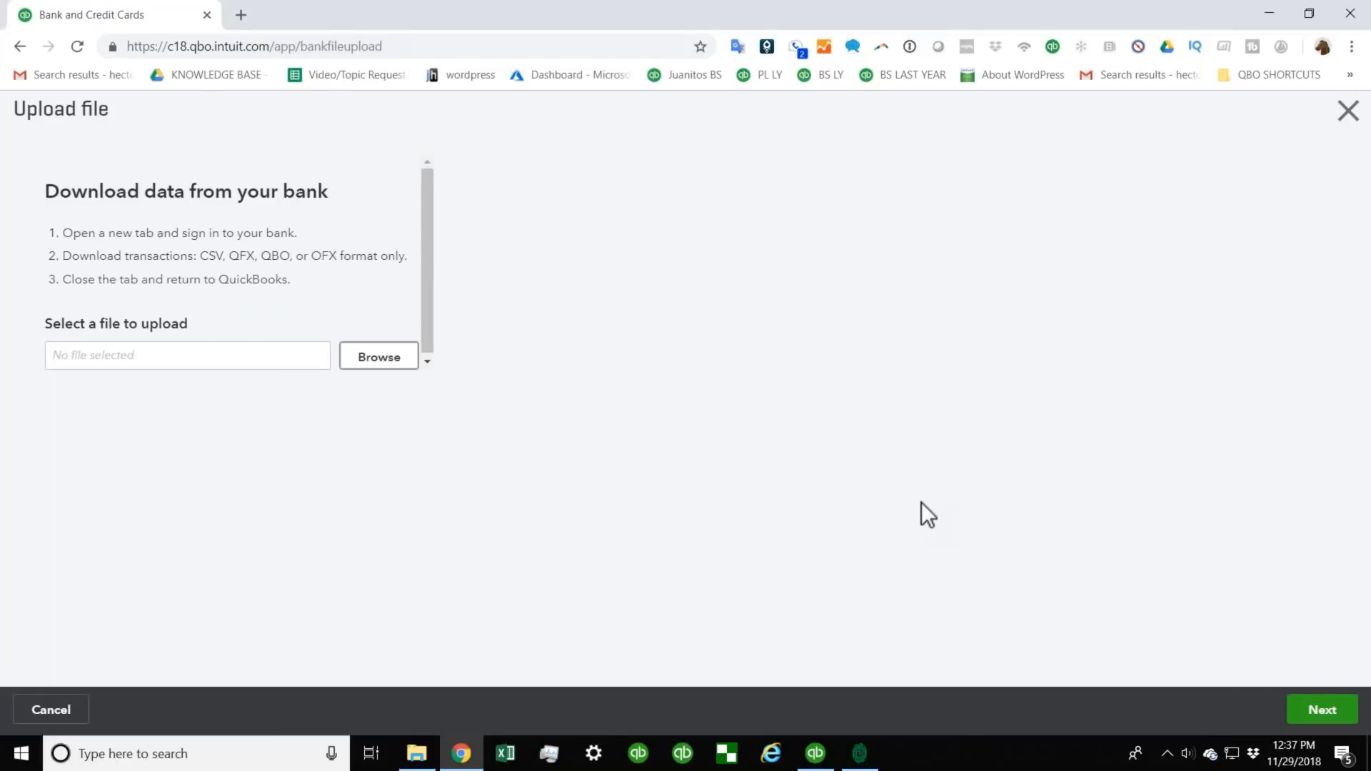
left_click(1316, 705)
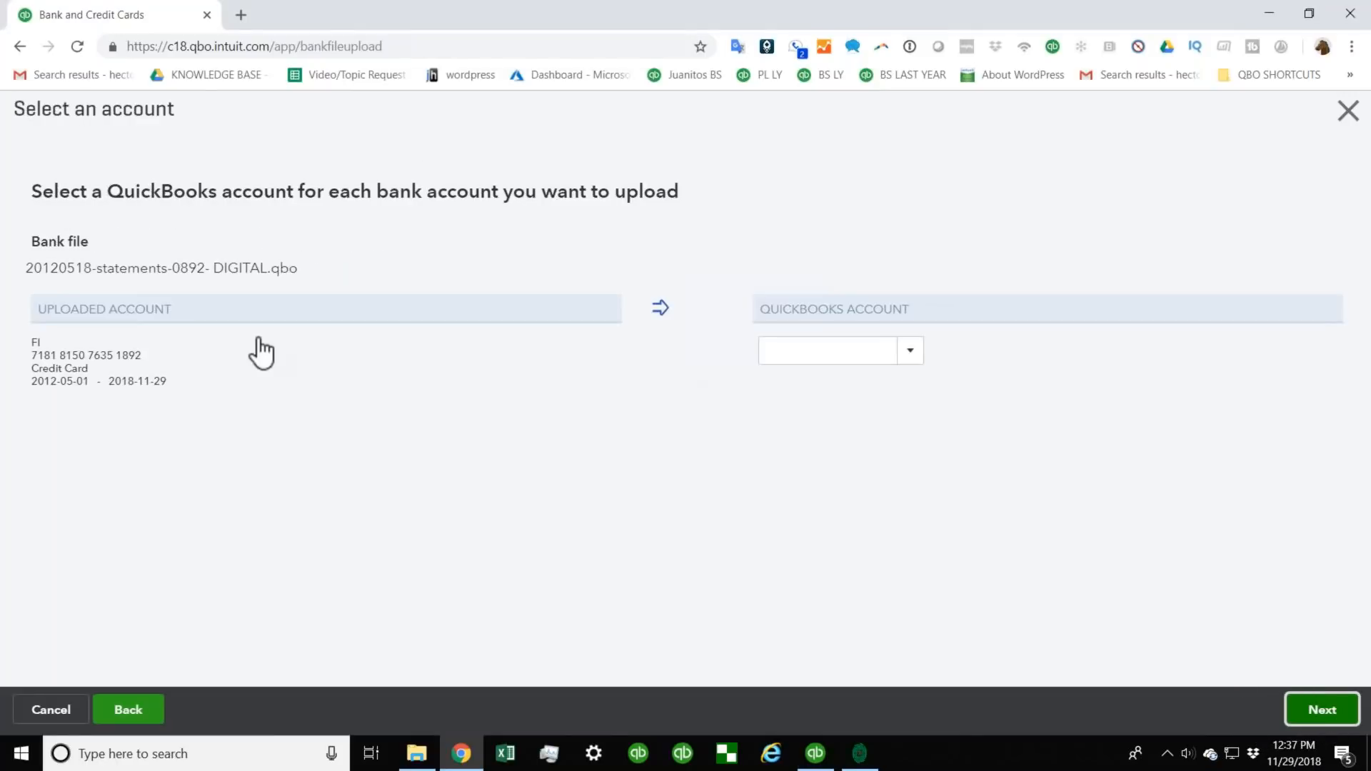
Create a Credit Card account named Chase Visa and assign it as the QuickBooks account for the uploaded statement.
left_click(911, 349)
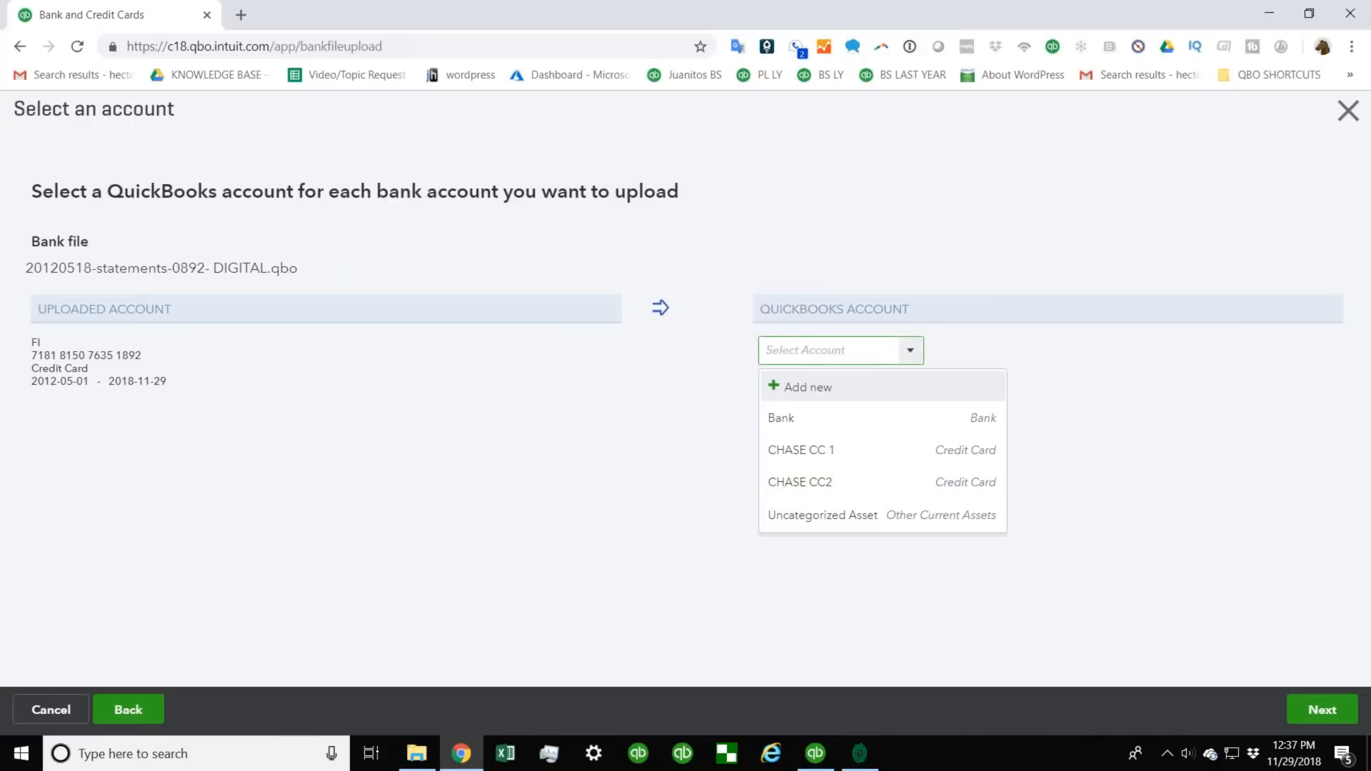
left_click_drag(72, 368, 151, 354)
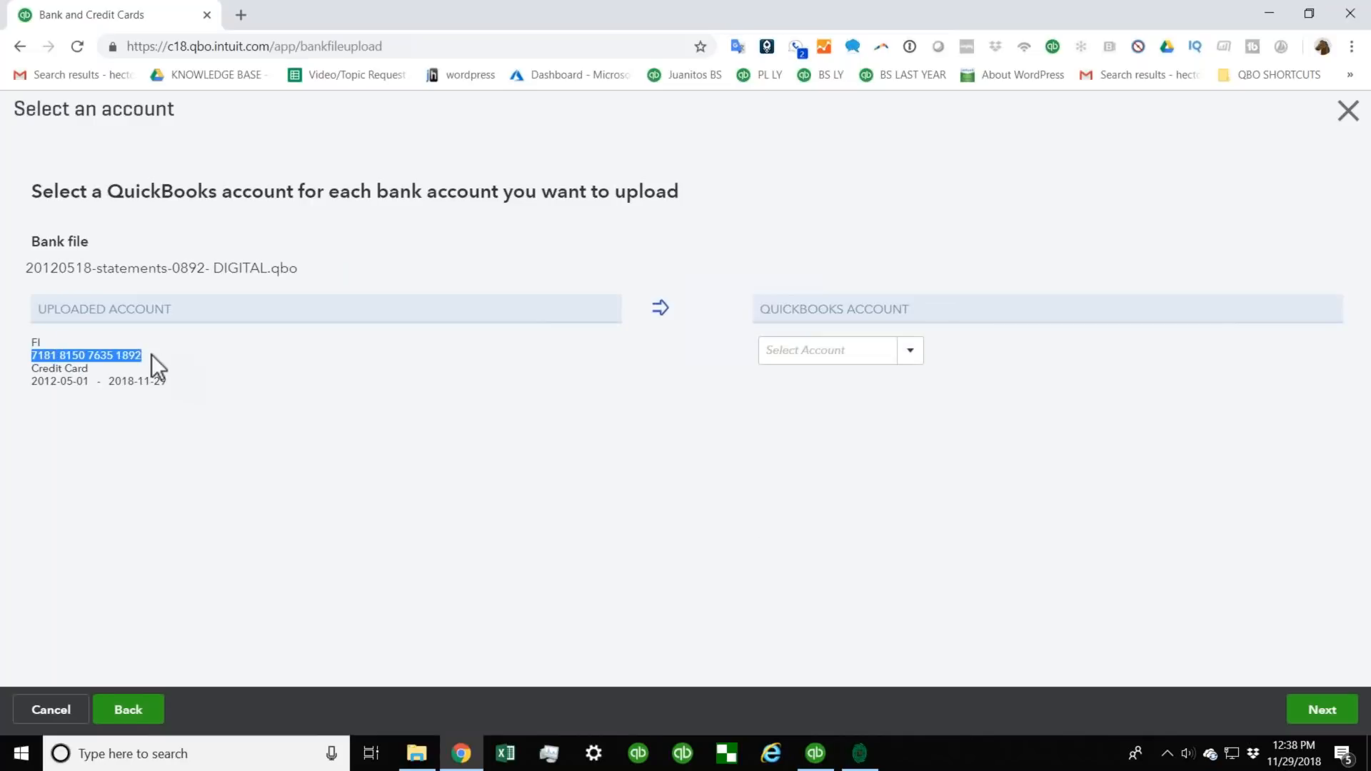
left_click(910, 351)
left_click(819, 389)
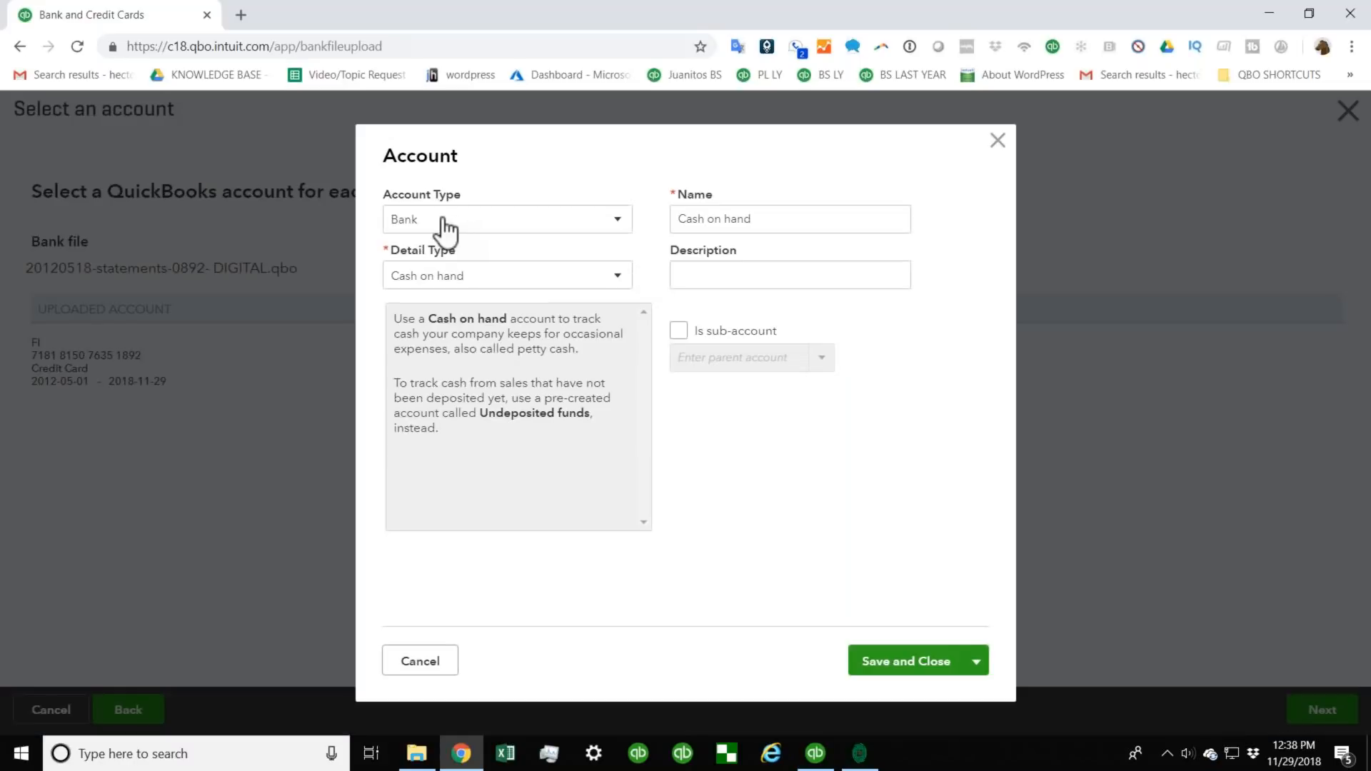
left_click(437, 226)
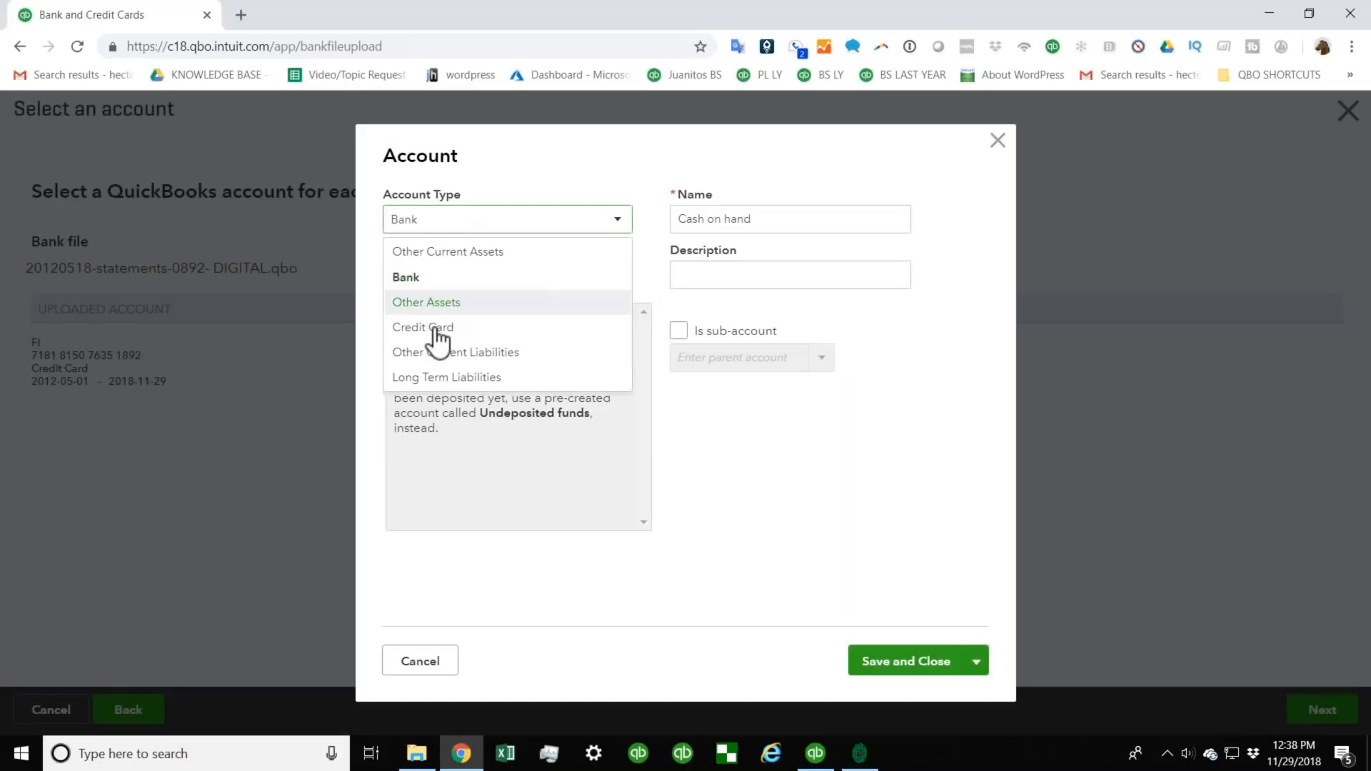
left_click(429, 327)
left_click_drag(745, 219, 678, 219)
type("Chase Visa")
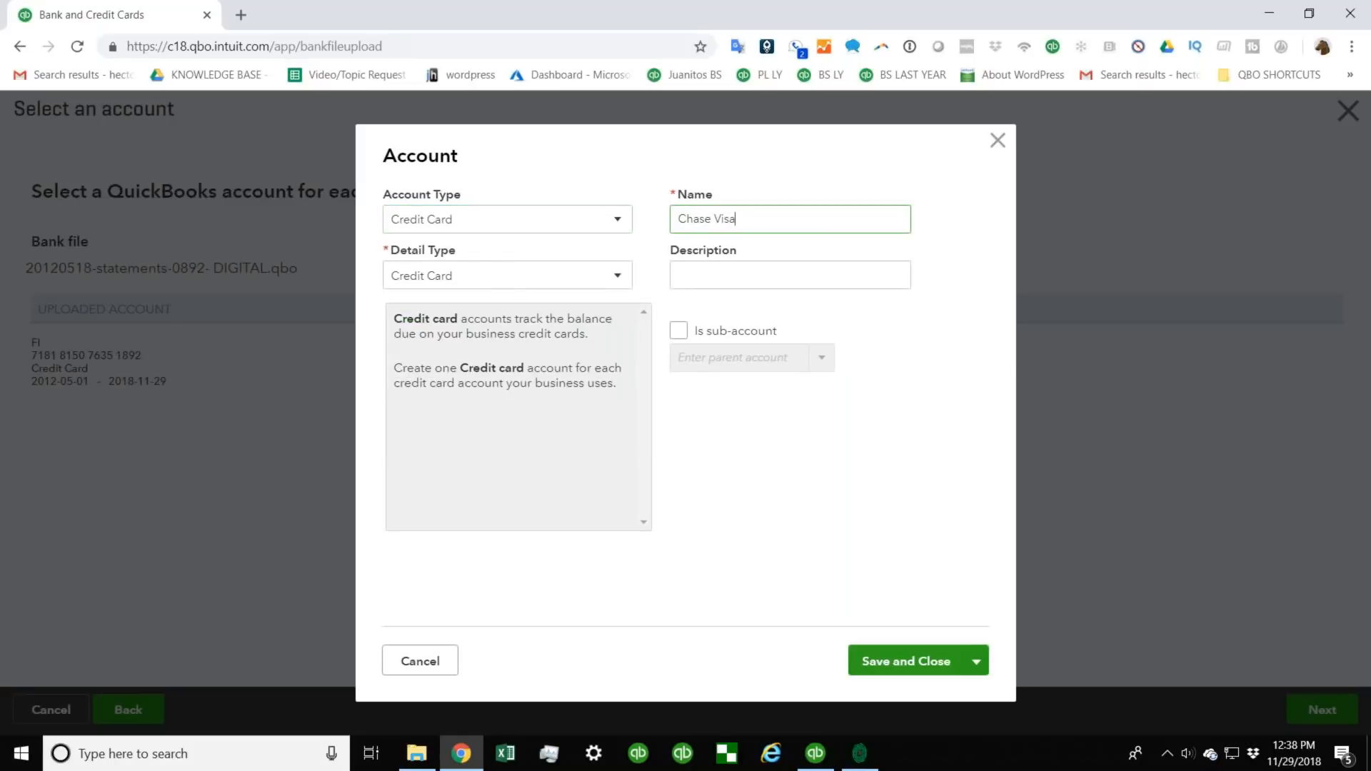
left_click(904, 660)
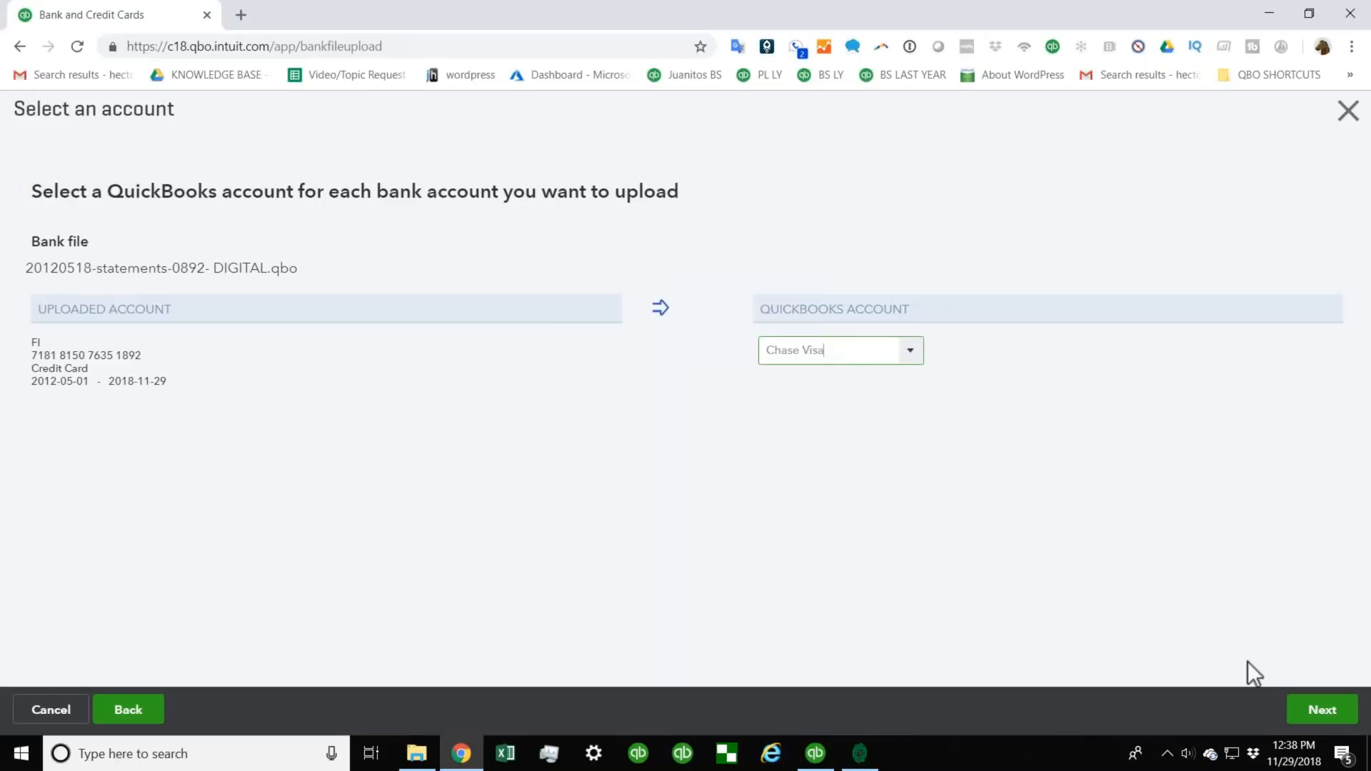
Continue the upload into Chase Visa despite the different-account warning and proceed to the imported transactions.
left_click(1322, 711)
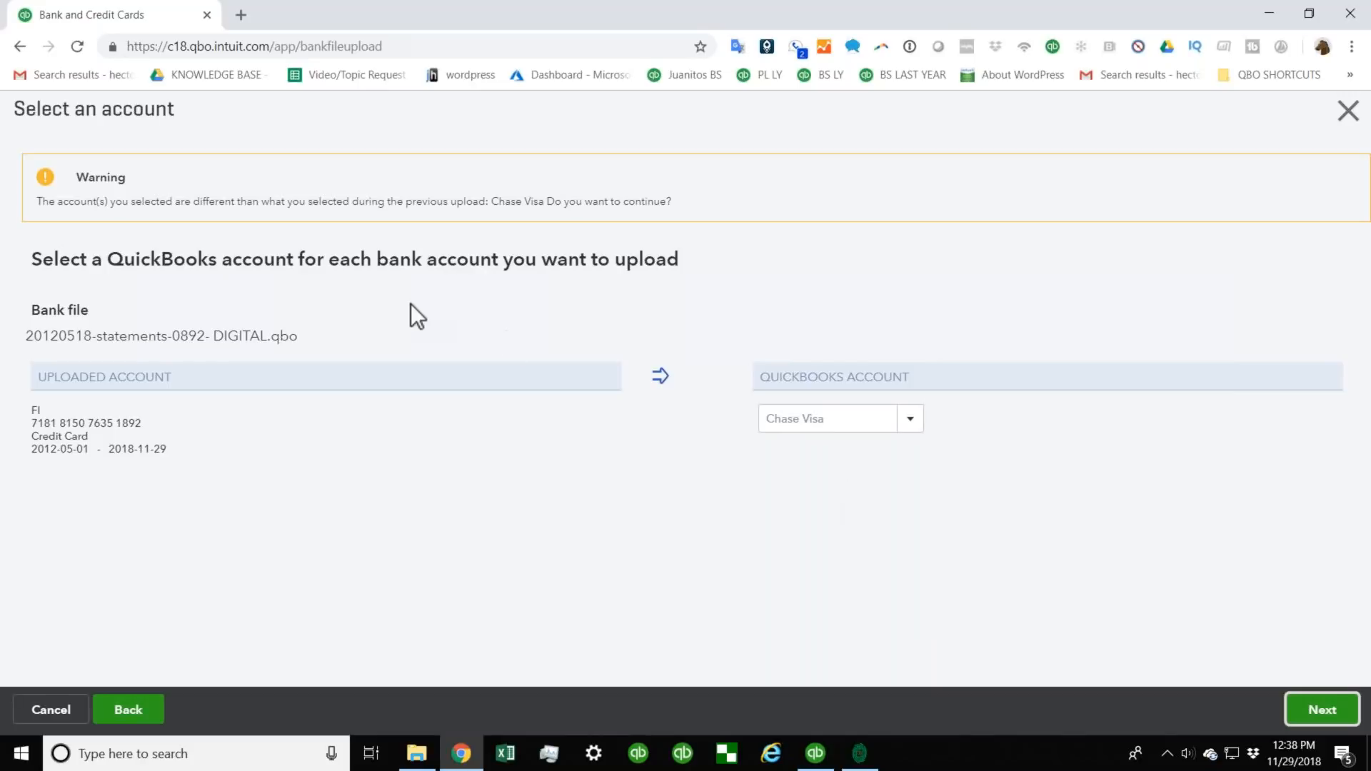
left_click(1320, 711)
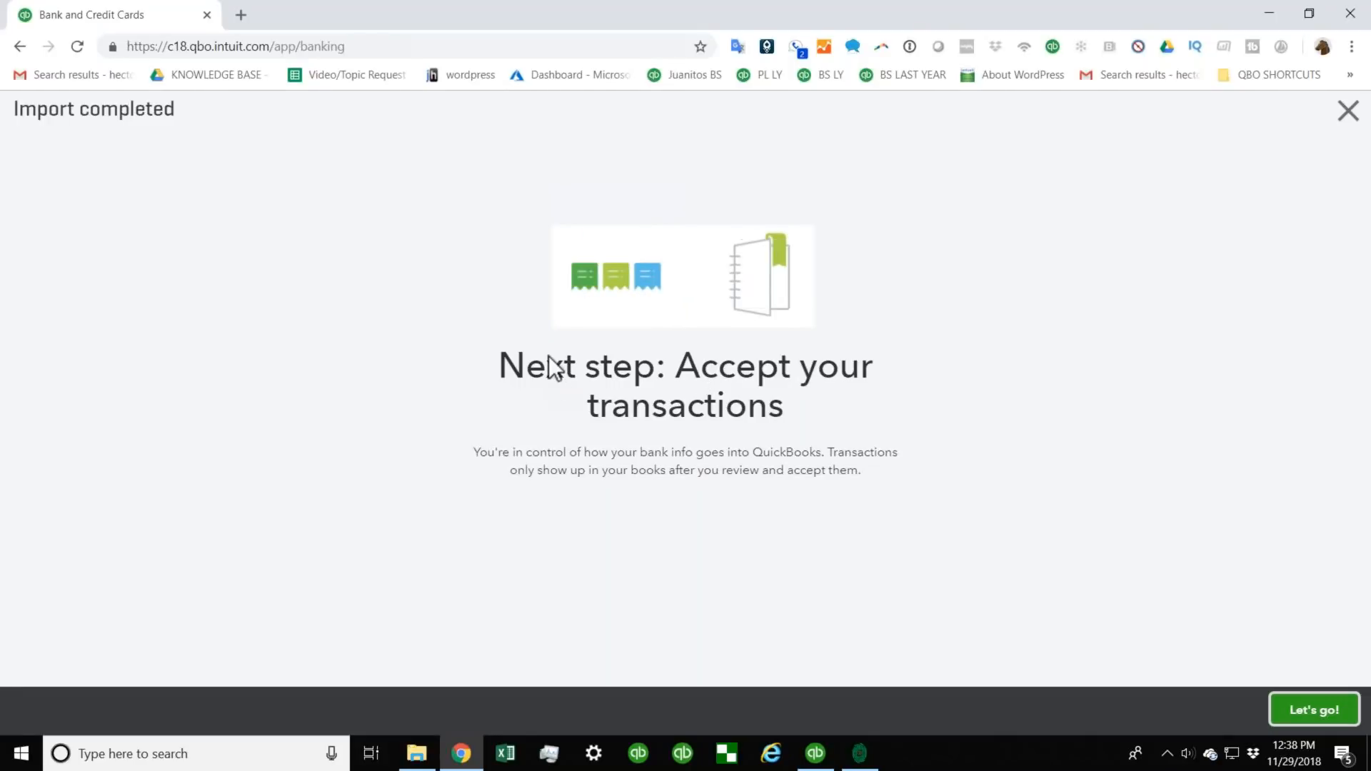
left_click(1314, 710)
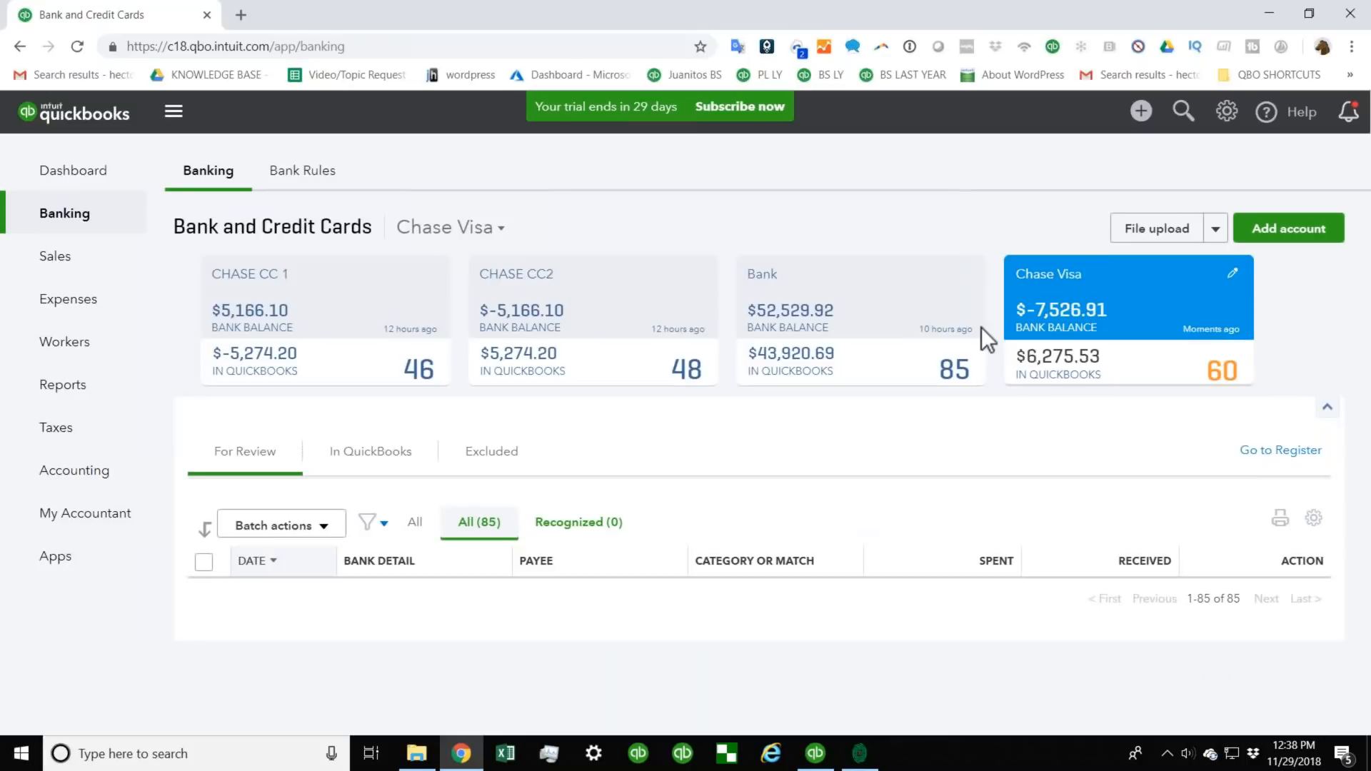
Assign the existing EXXONMOBIL 97563548 vendor as payee of the 05/15/2012 ExxonMobil charge and add it under Car & Truck.
scroll(869, 461, "down", 3)
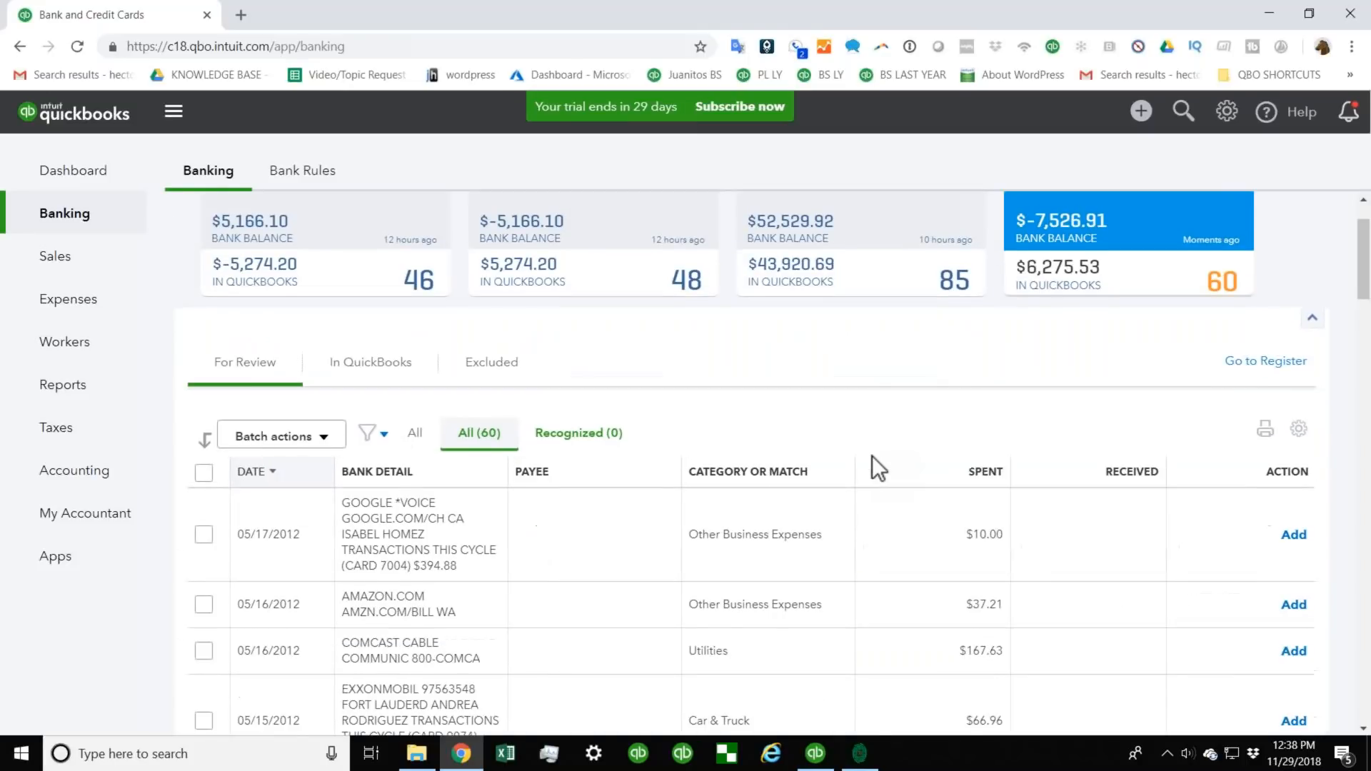
scroll(547, 431, "down", 3)
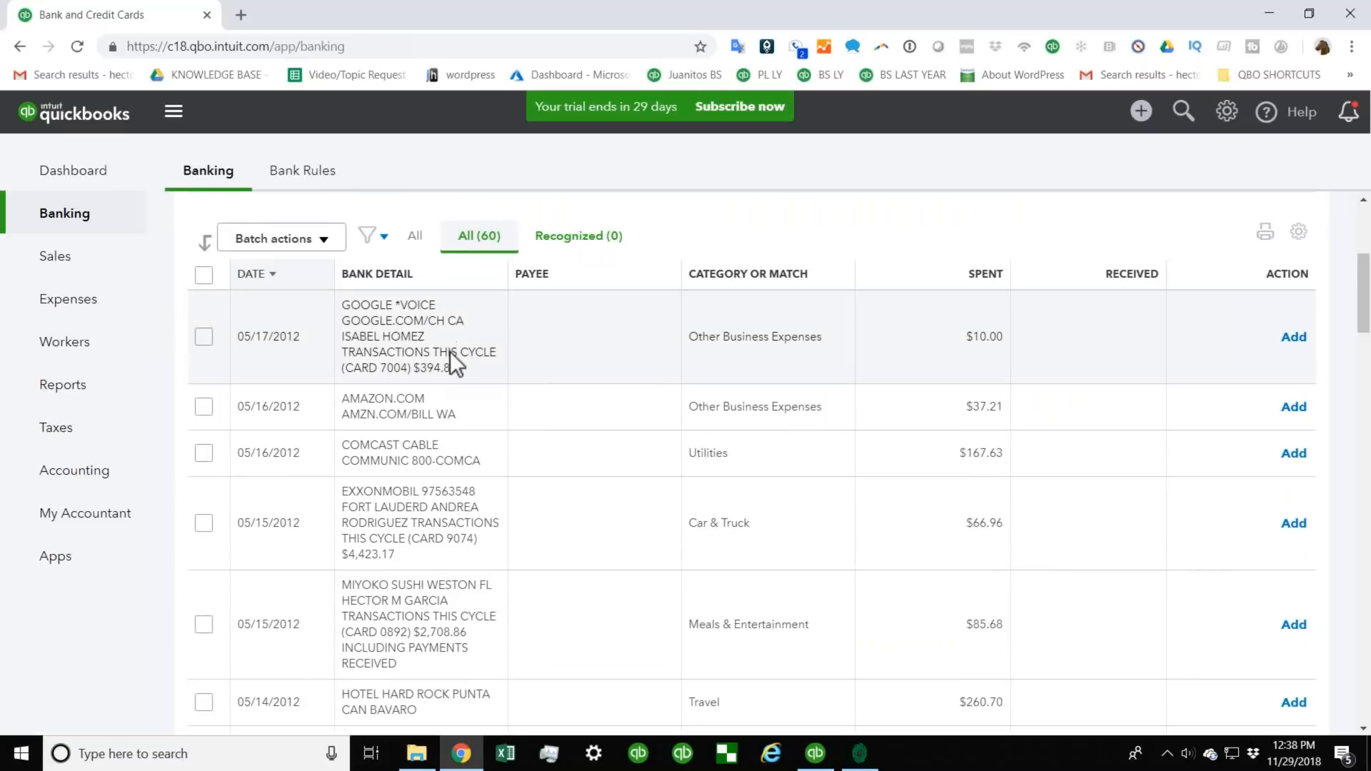
left_click(451, 531)
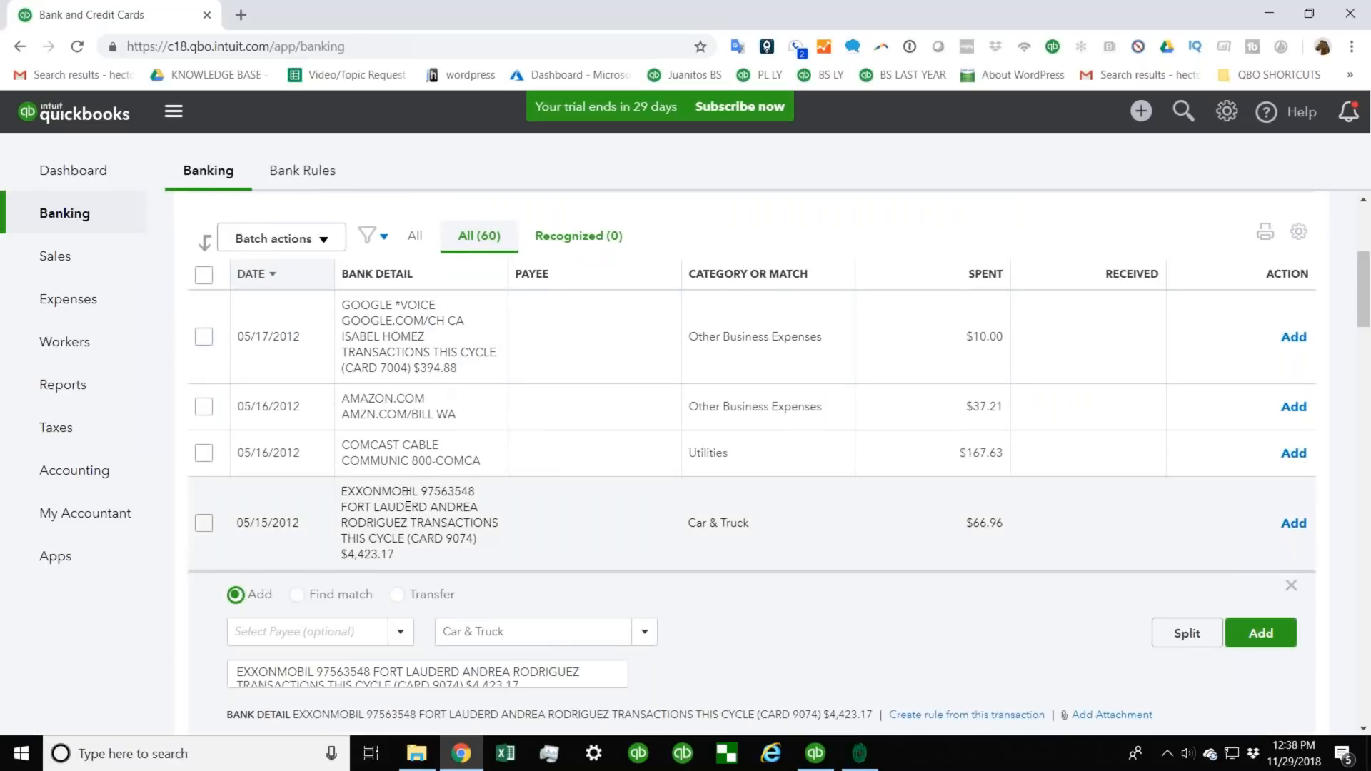
type("Exxon")
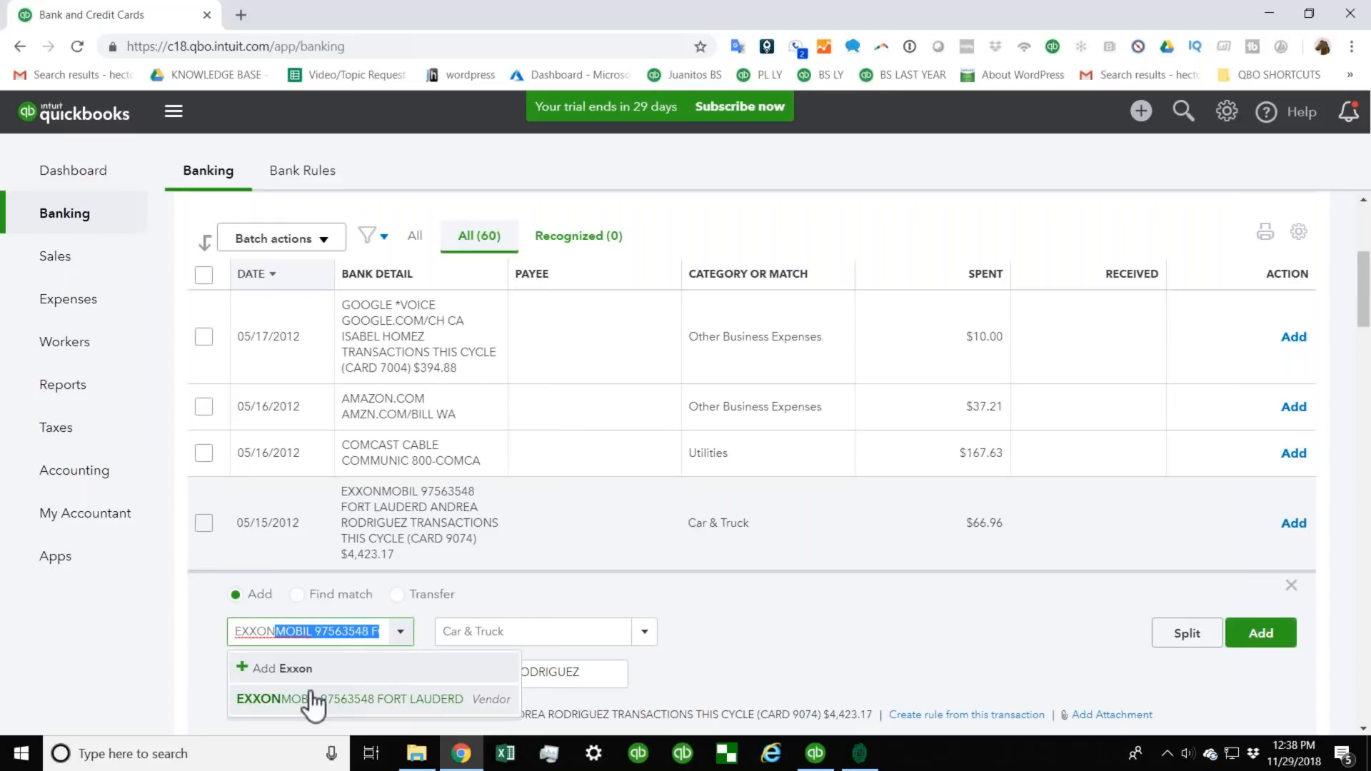
left_click(410, 689)
left_click(547, 627)
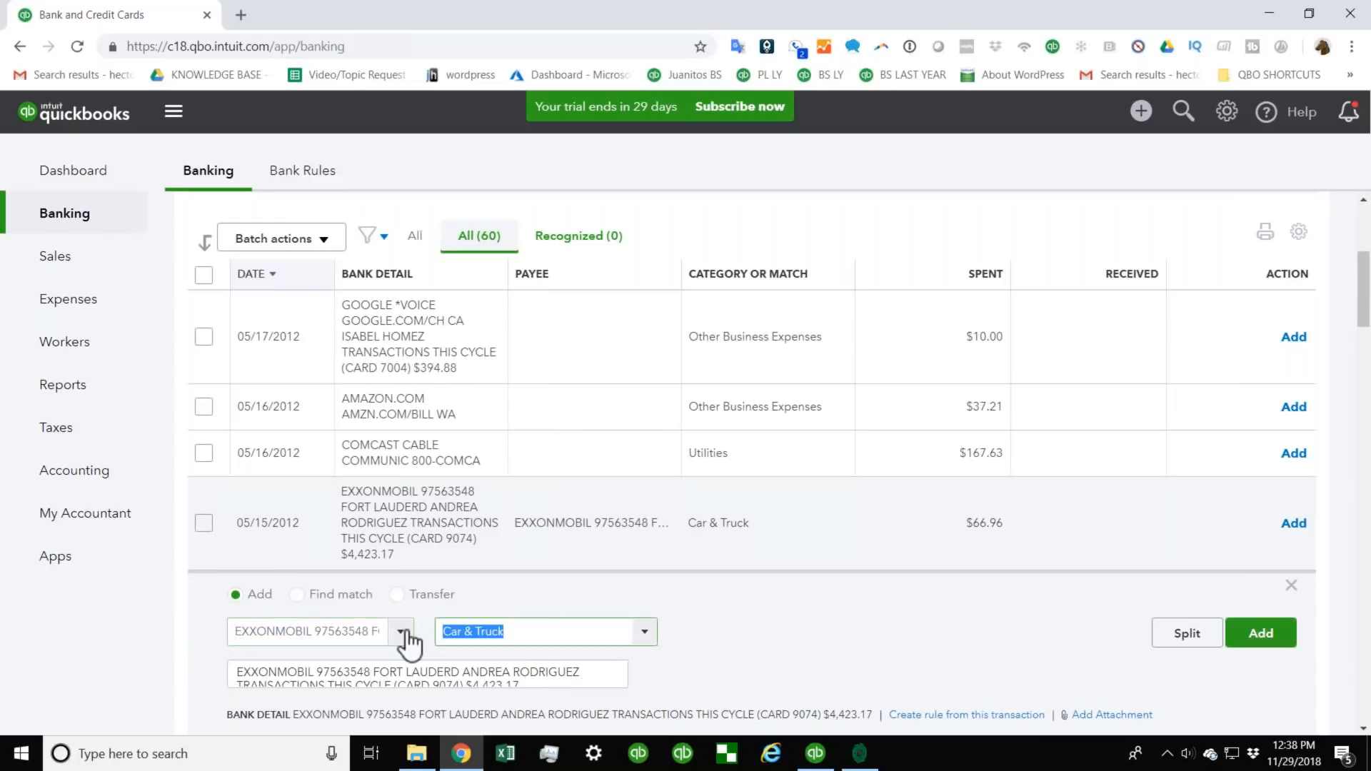
left_click(1017, 663)
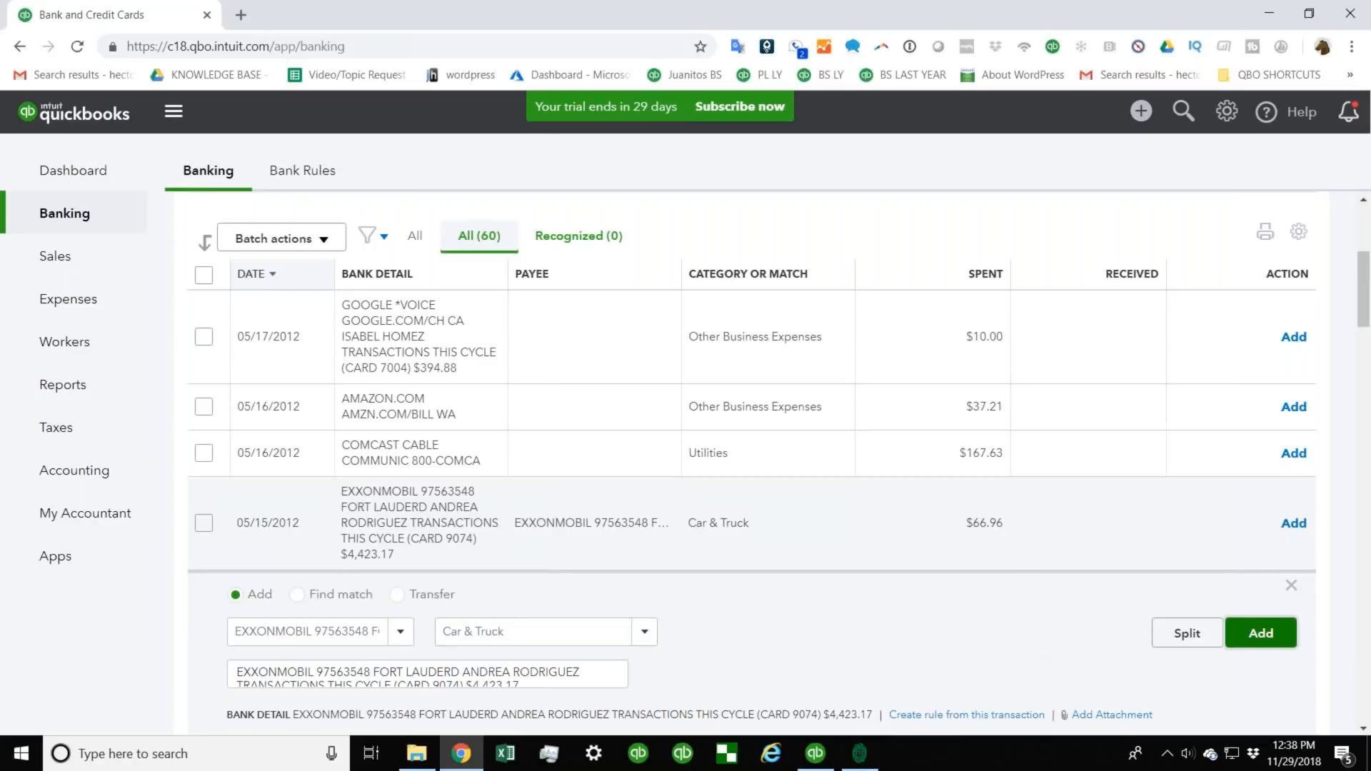
left_click(1260, 633)
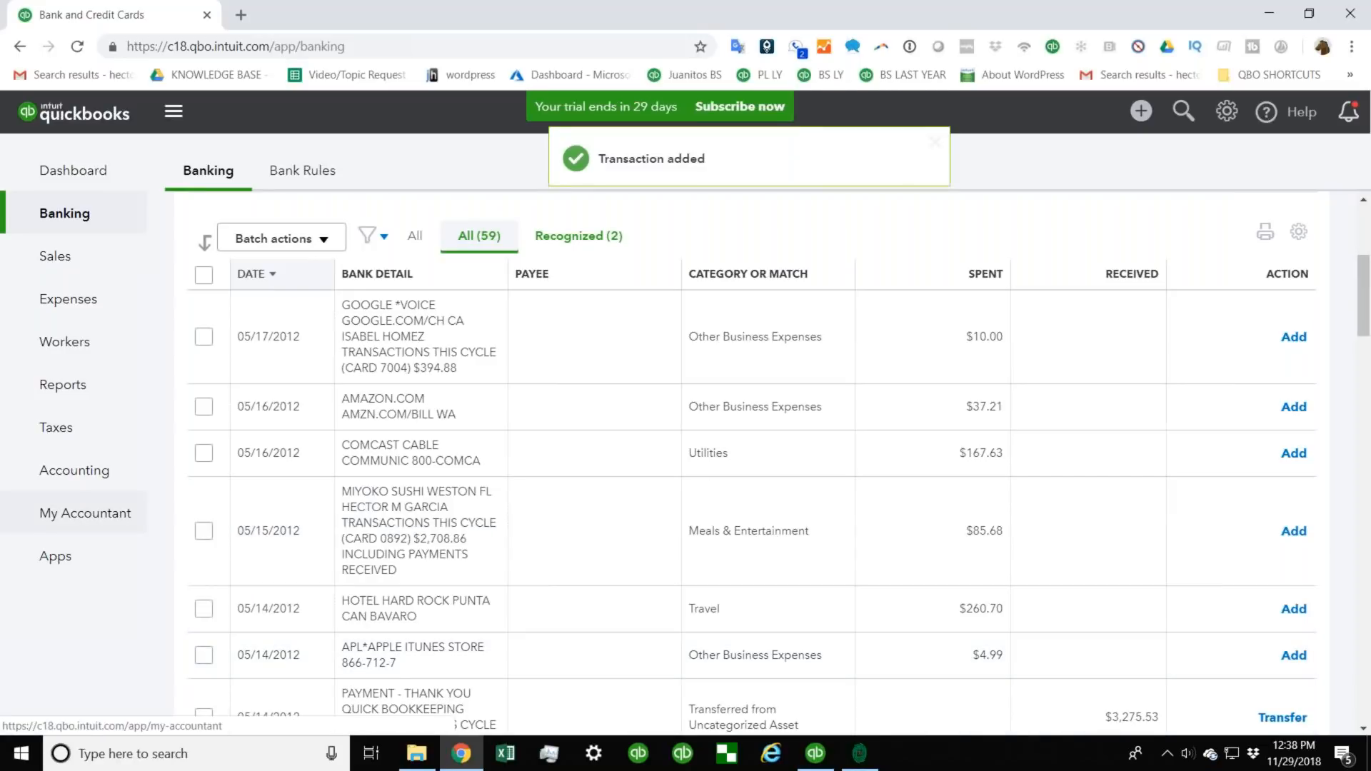
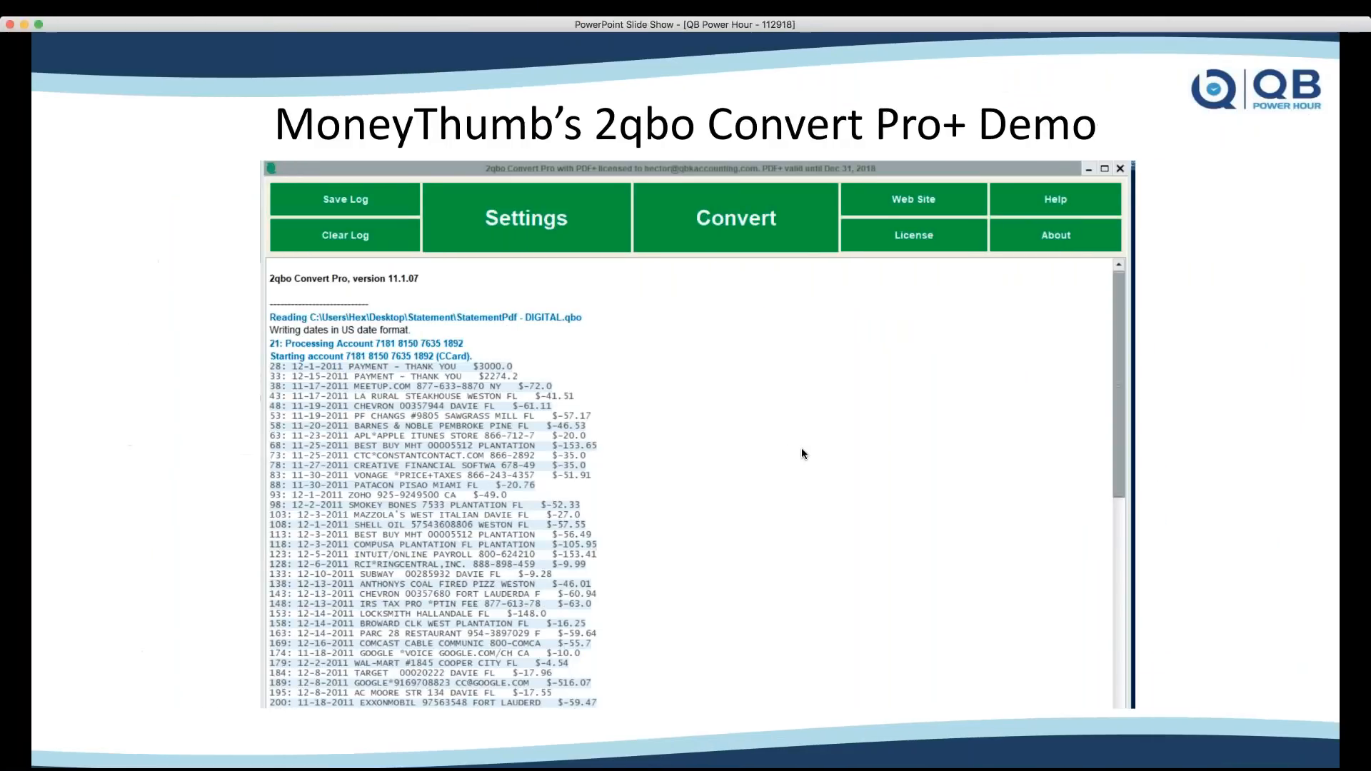
Exit the PowerPoint slide show and switch back to the Windows desktop with QuickBooks Online.
left_click(802, 450)
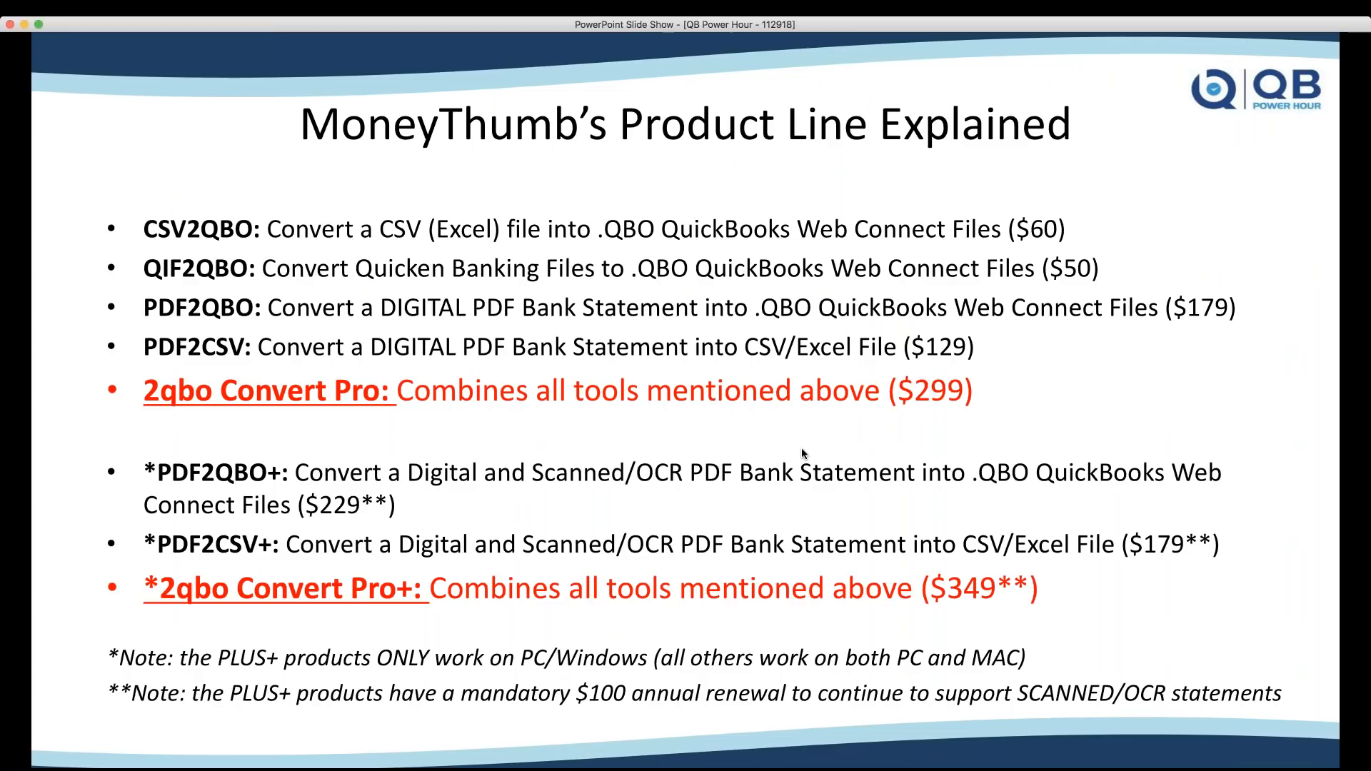
left_click(802, 454)
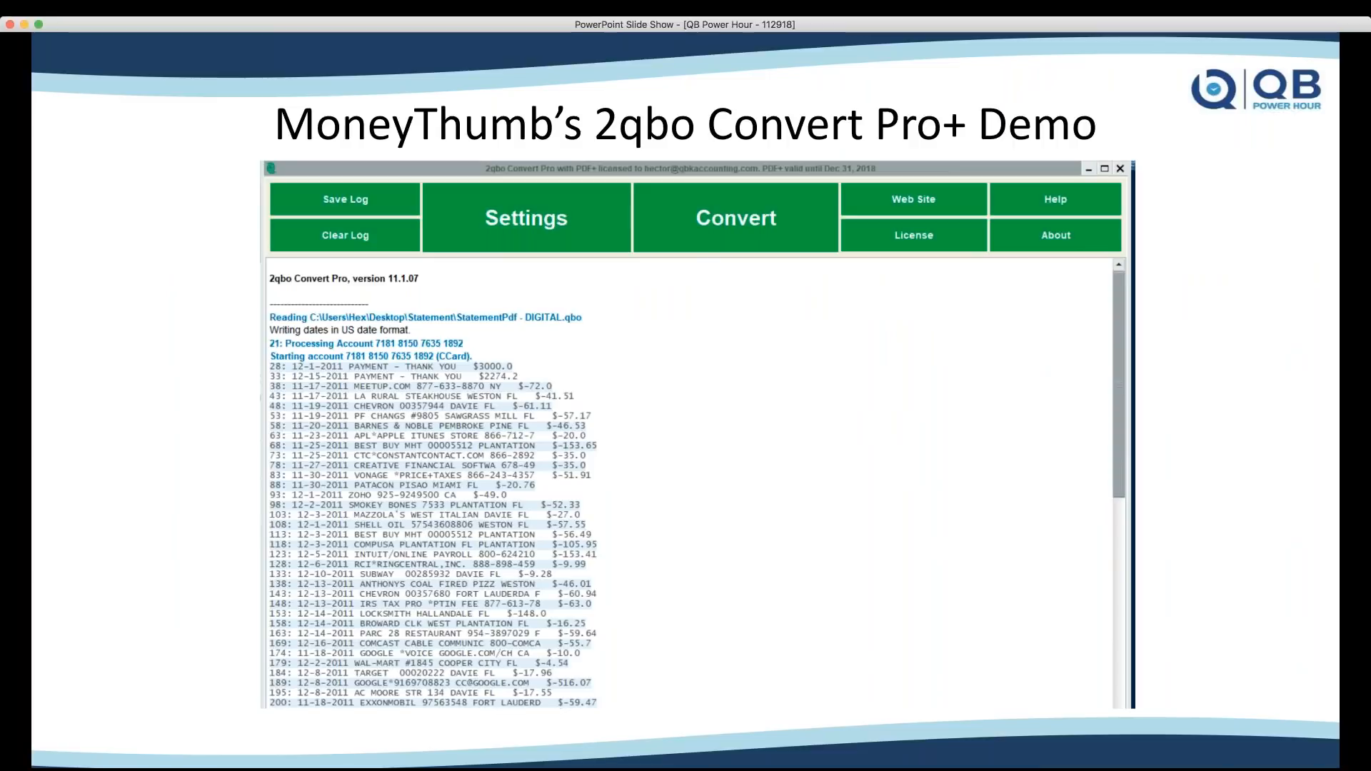
key("Escape")
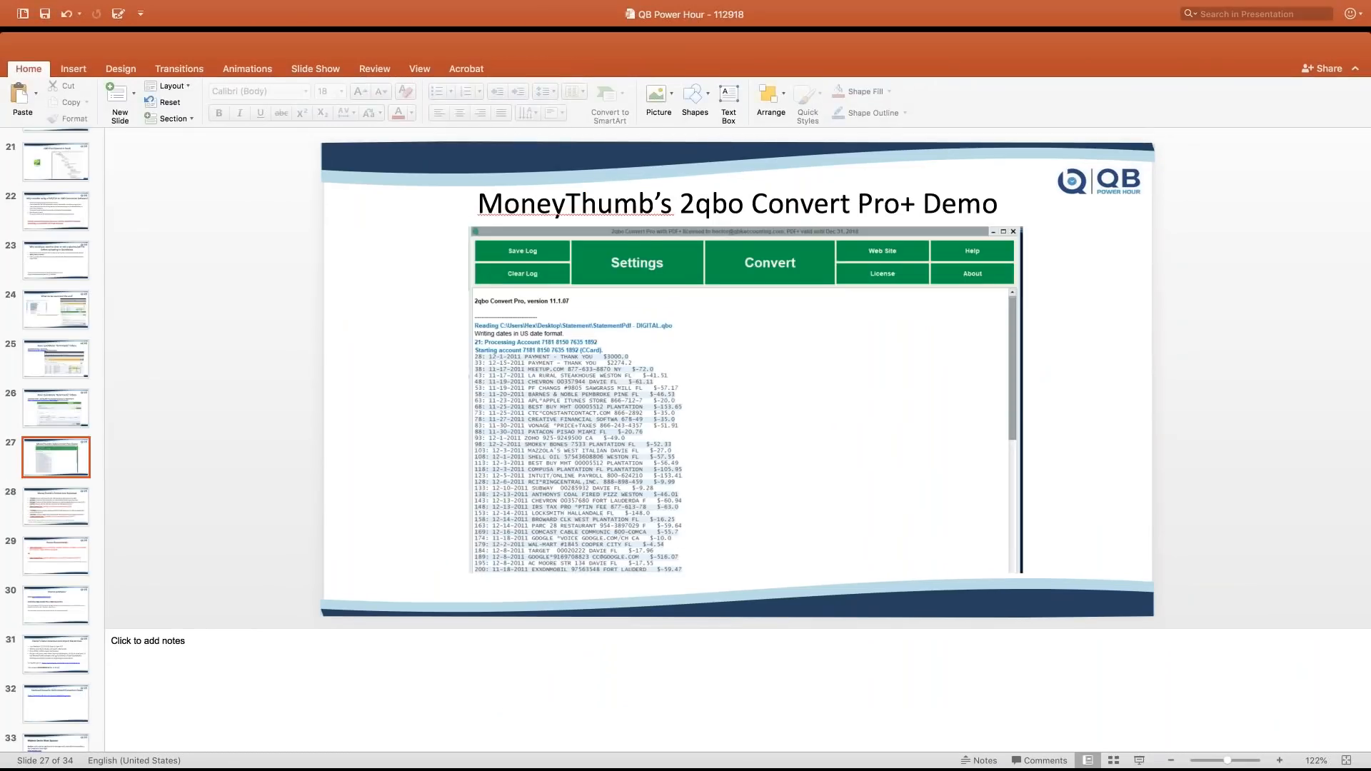
key("ctrl+Right")
key("ctrl+Left")
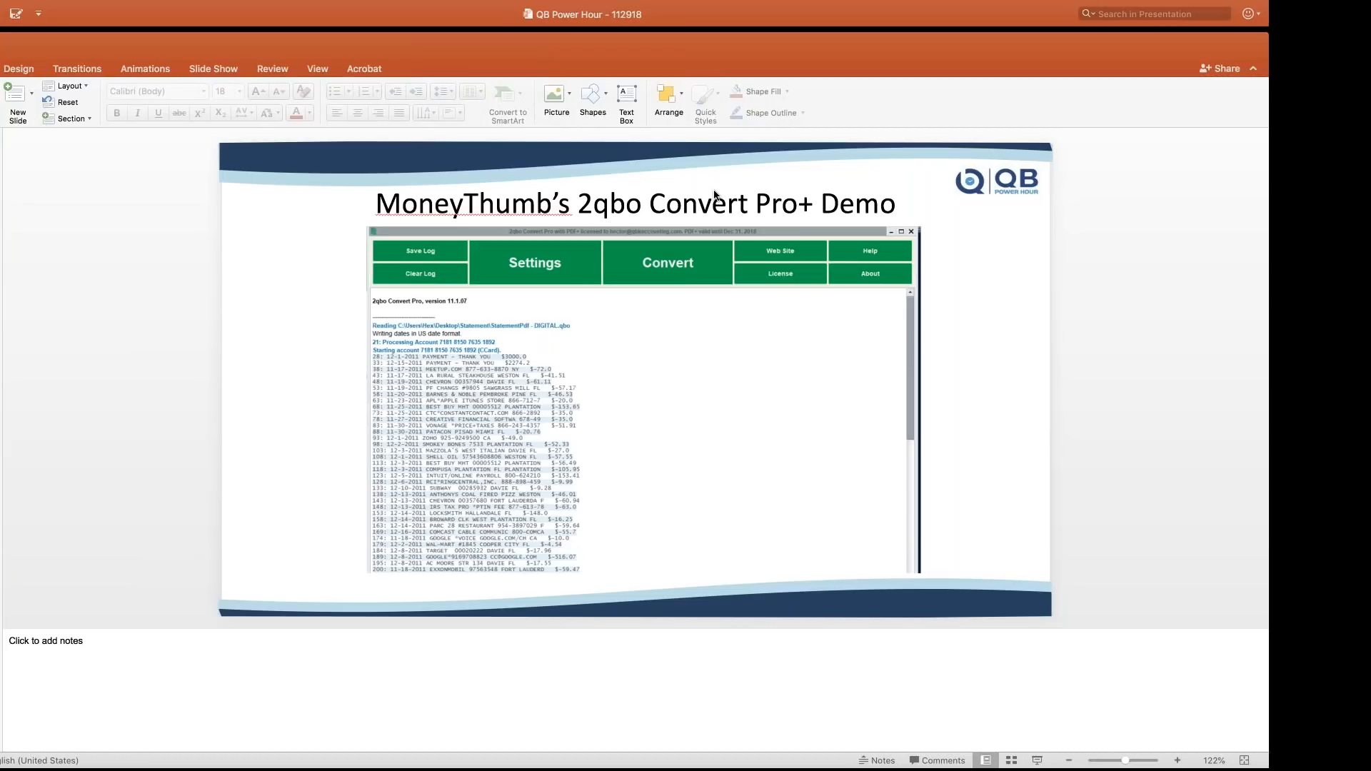
key("ctrl+Left")
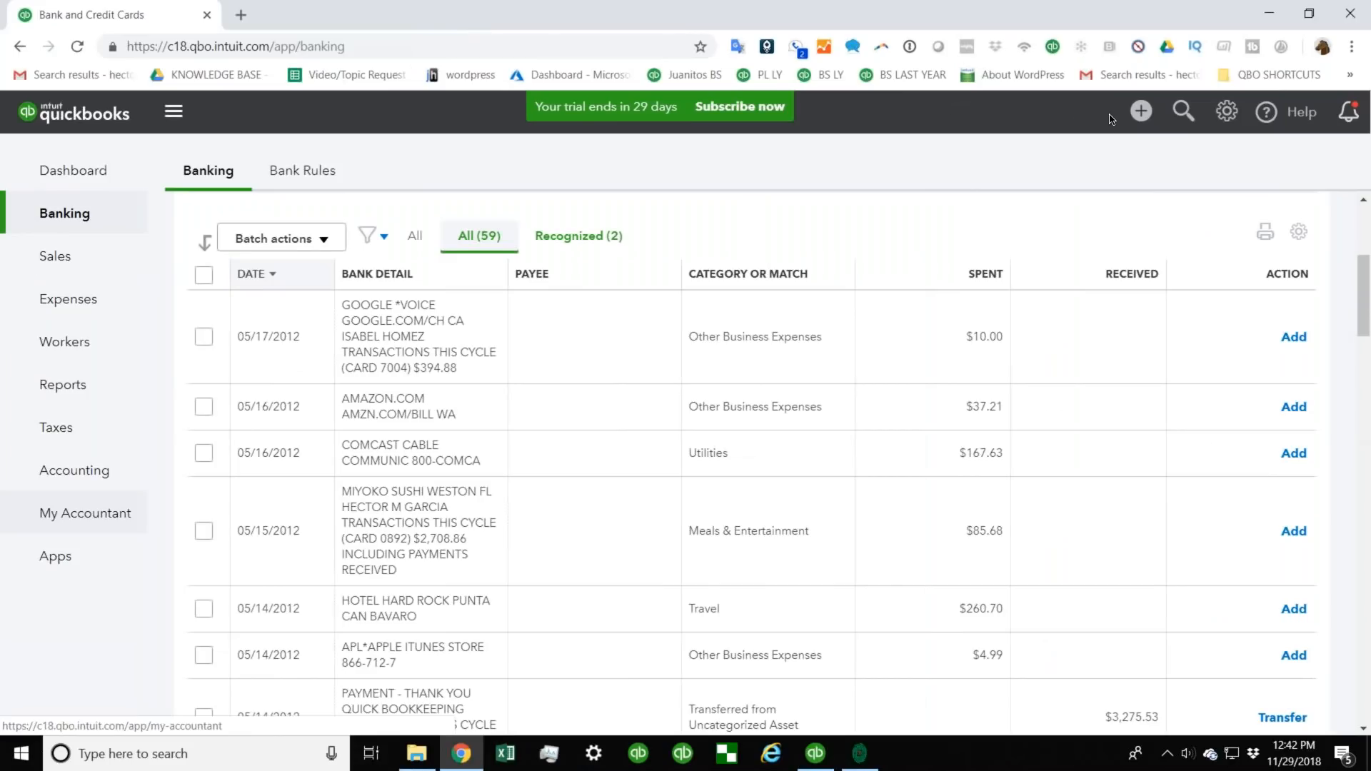
Minimize Chrome and QuickBooks Desktop, and open 20120518-statements-0892- DIGITAL.csv from the PDF FILES folder in Excel.
left_click(1269, 13)
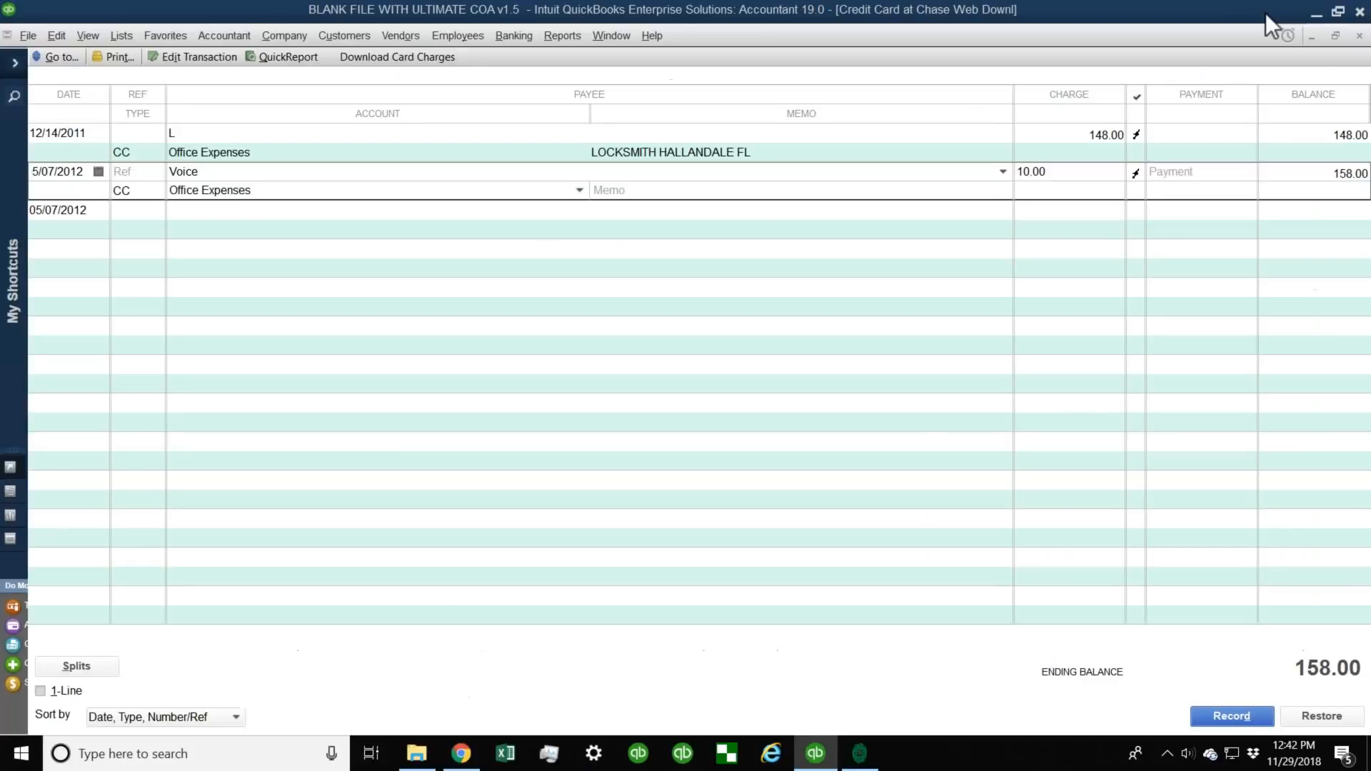
left_click(1312, 10)
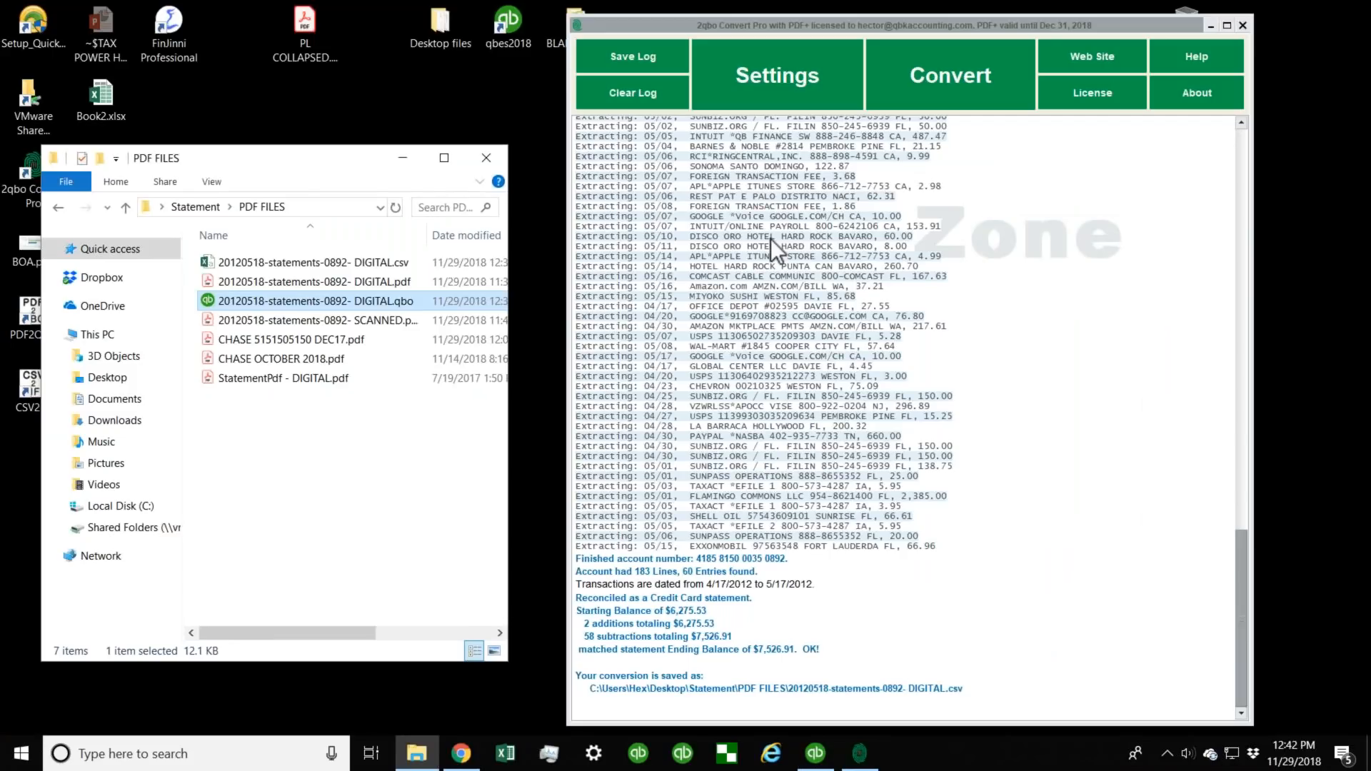
left_click(353, 430)
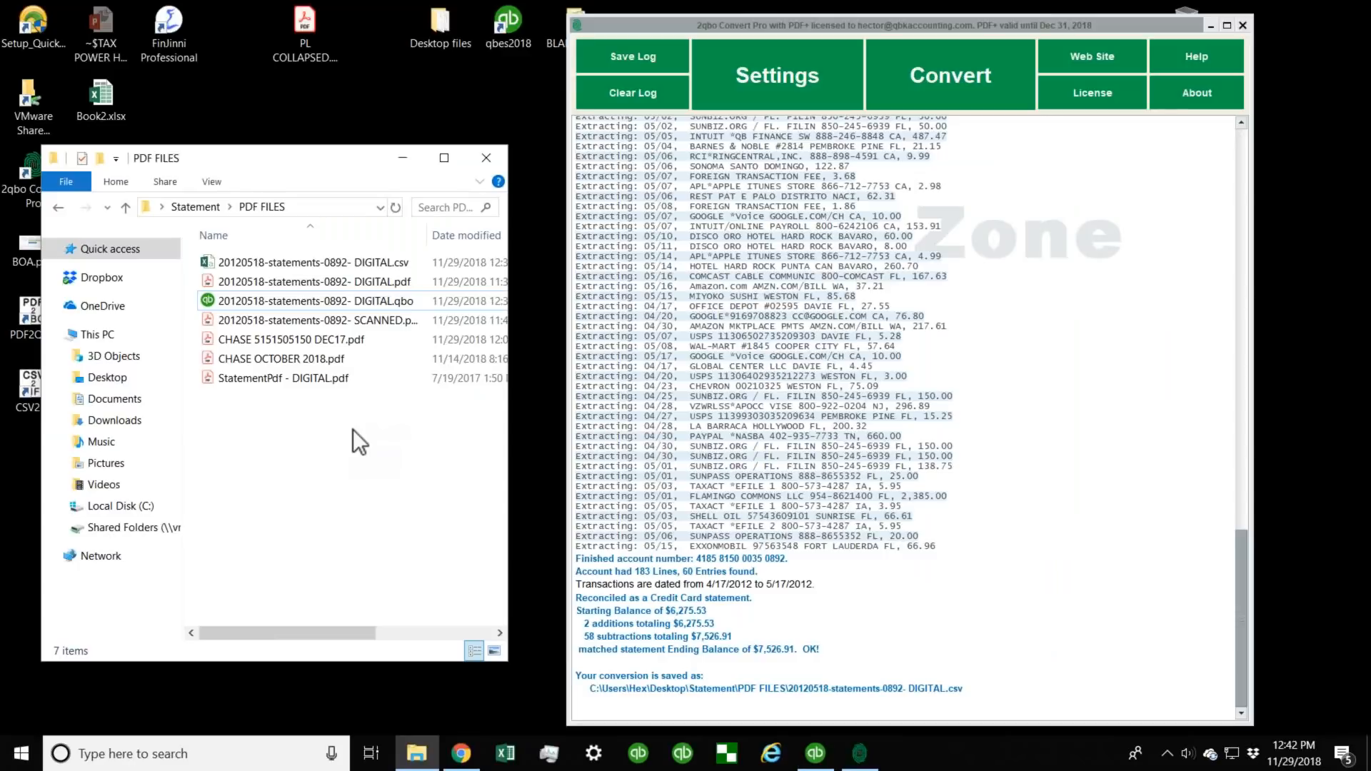
left_click(321, 263)
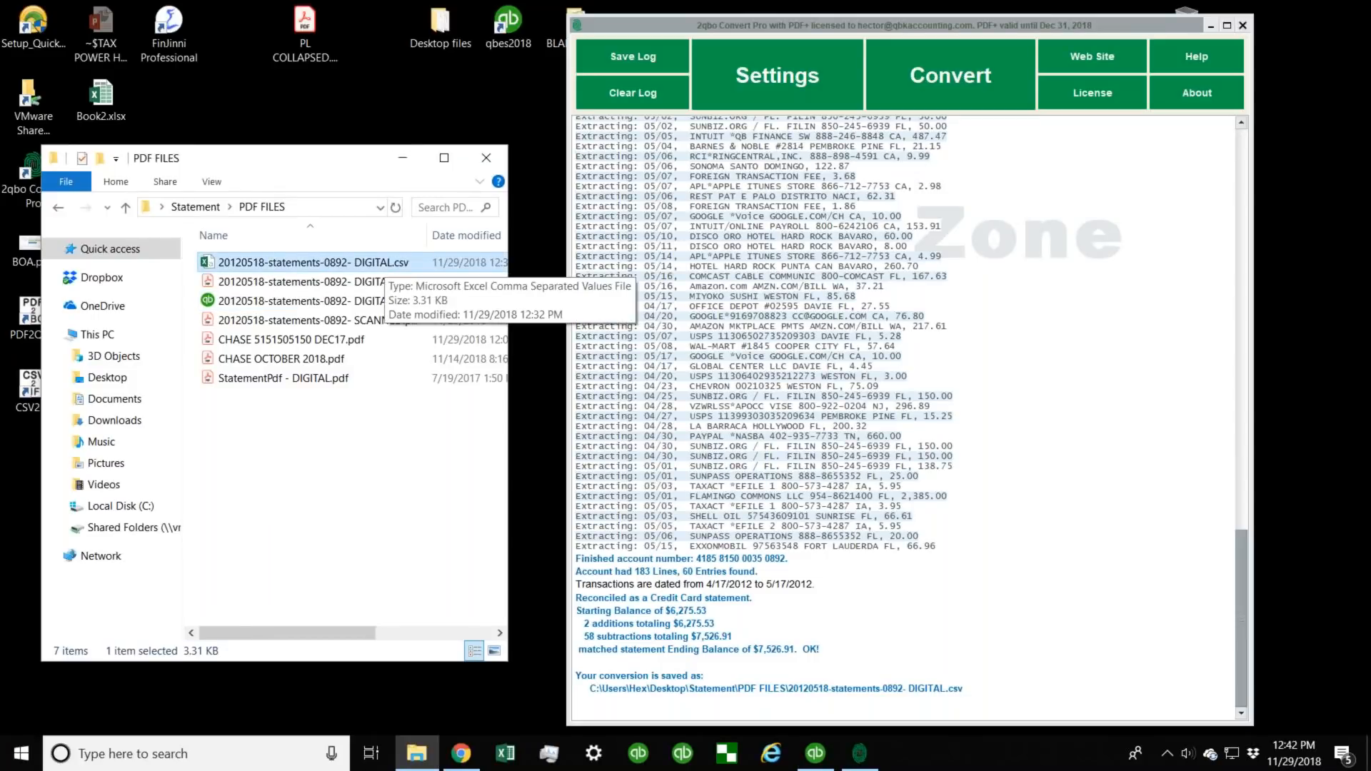
double_click(386, 263)
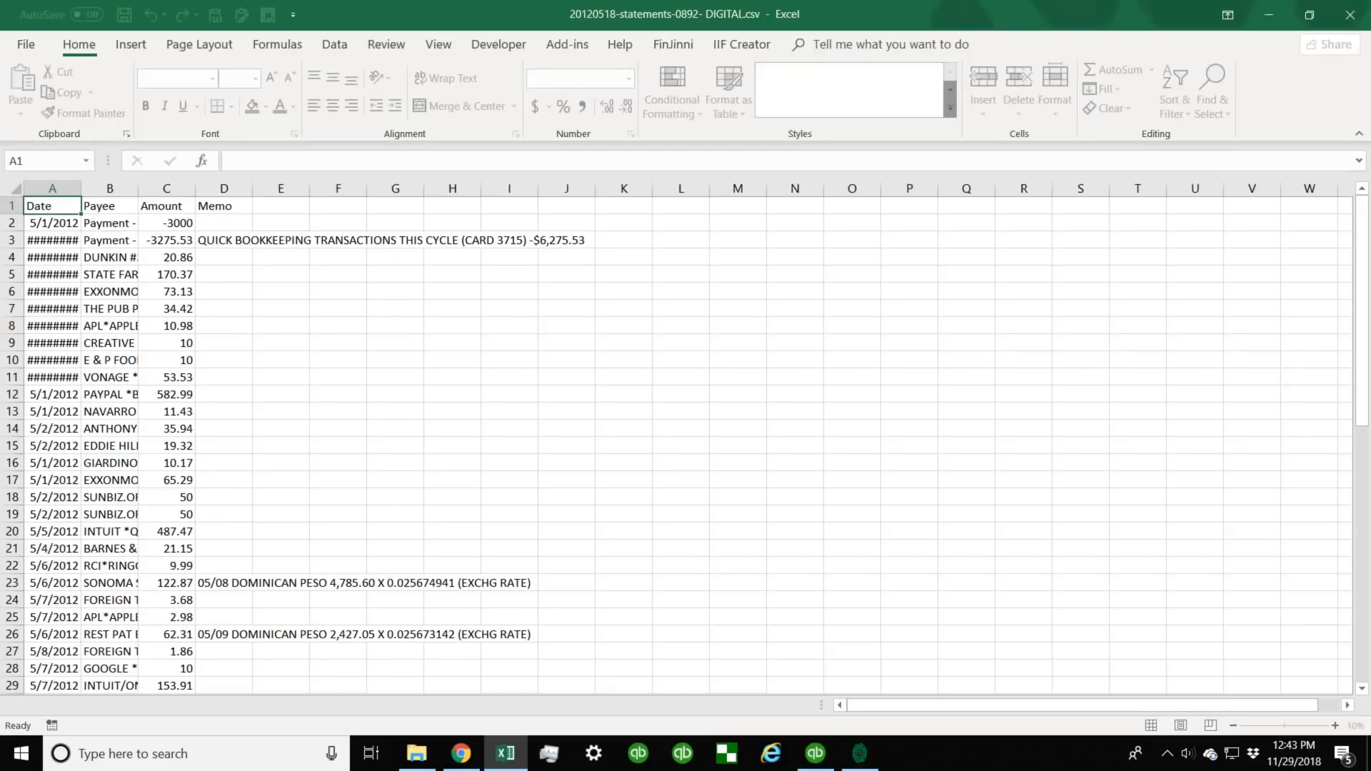
Widen the Date and Payee columns, and use a filter on columns A to E to sort the rows by Payee A to Z.
left_click_drag(138, 188, 422, 189)
left_click_drag(80, 188, 691, 189)
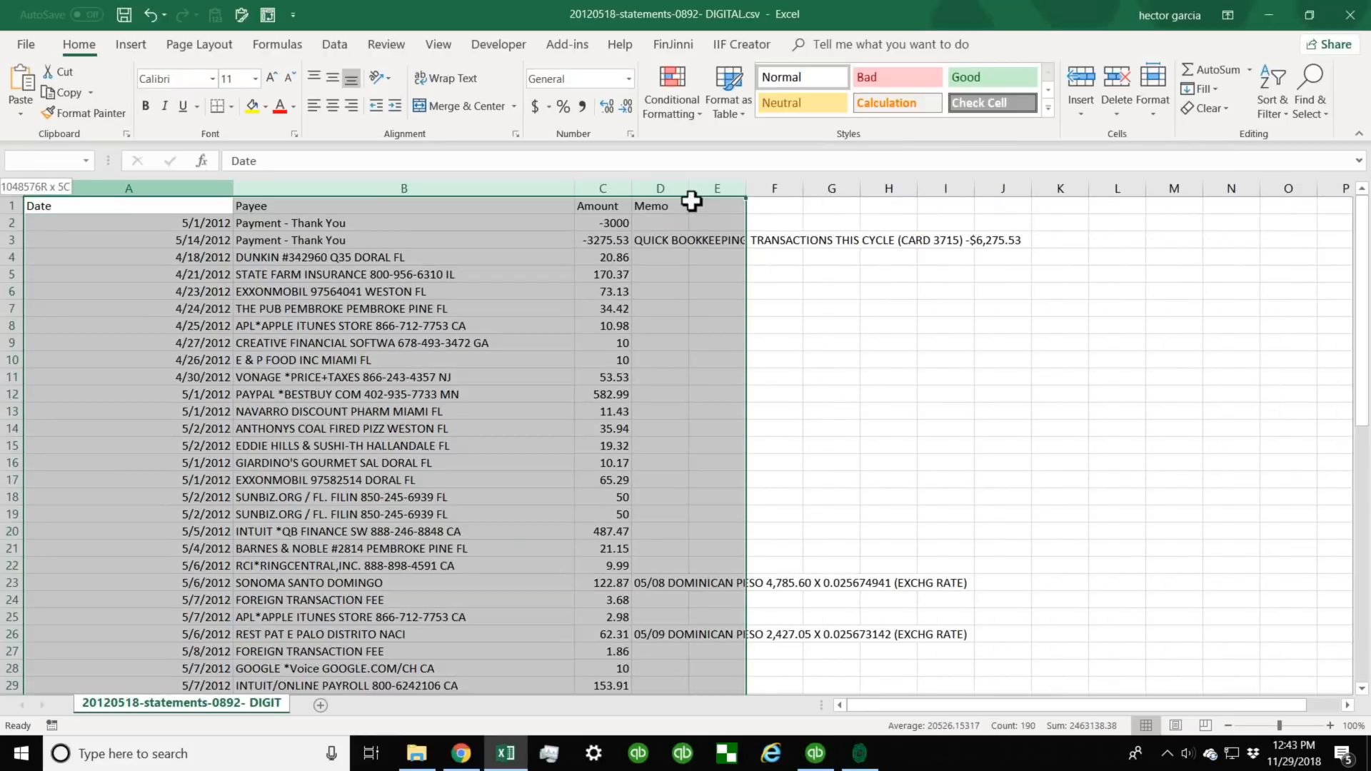
left_click(334, 45)
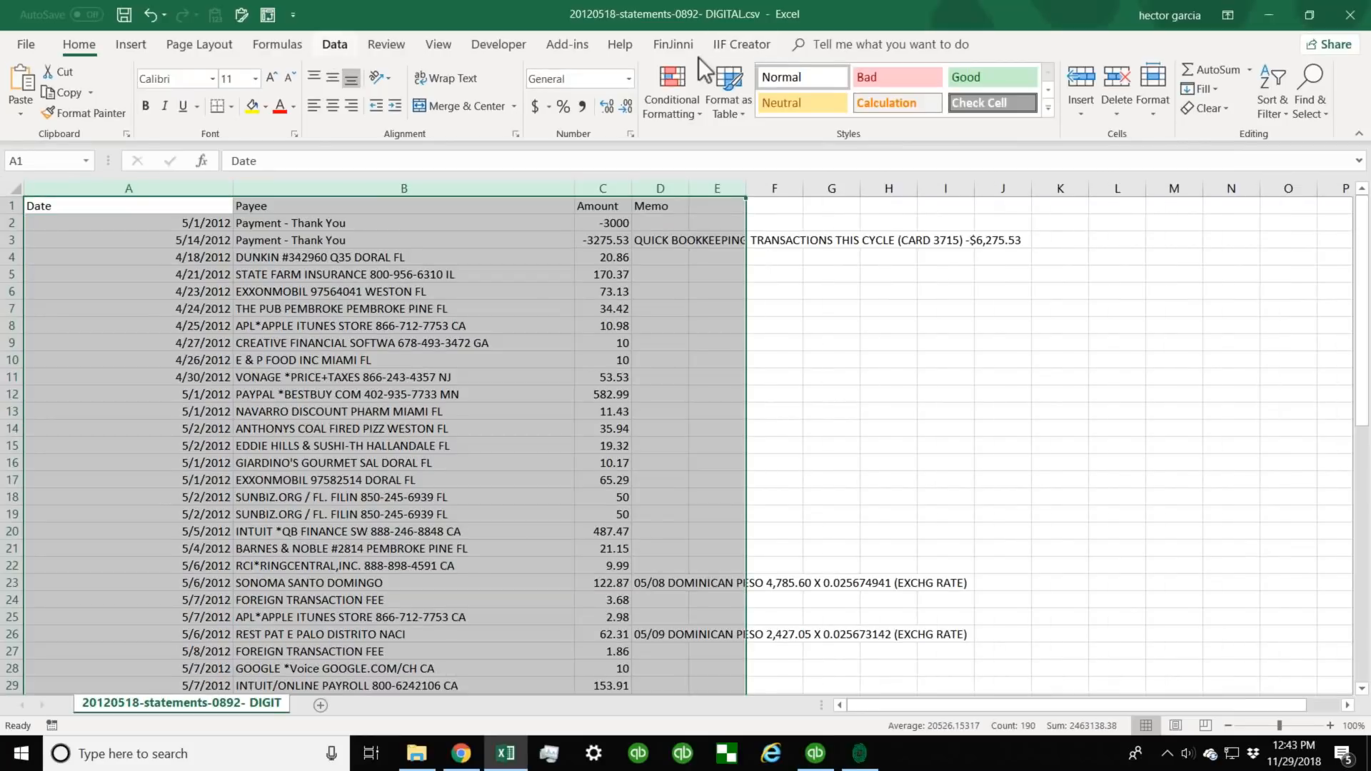
left_click(675, 92)
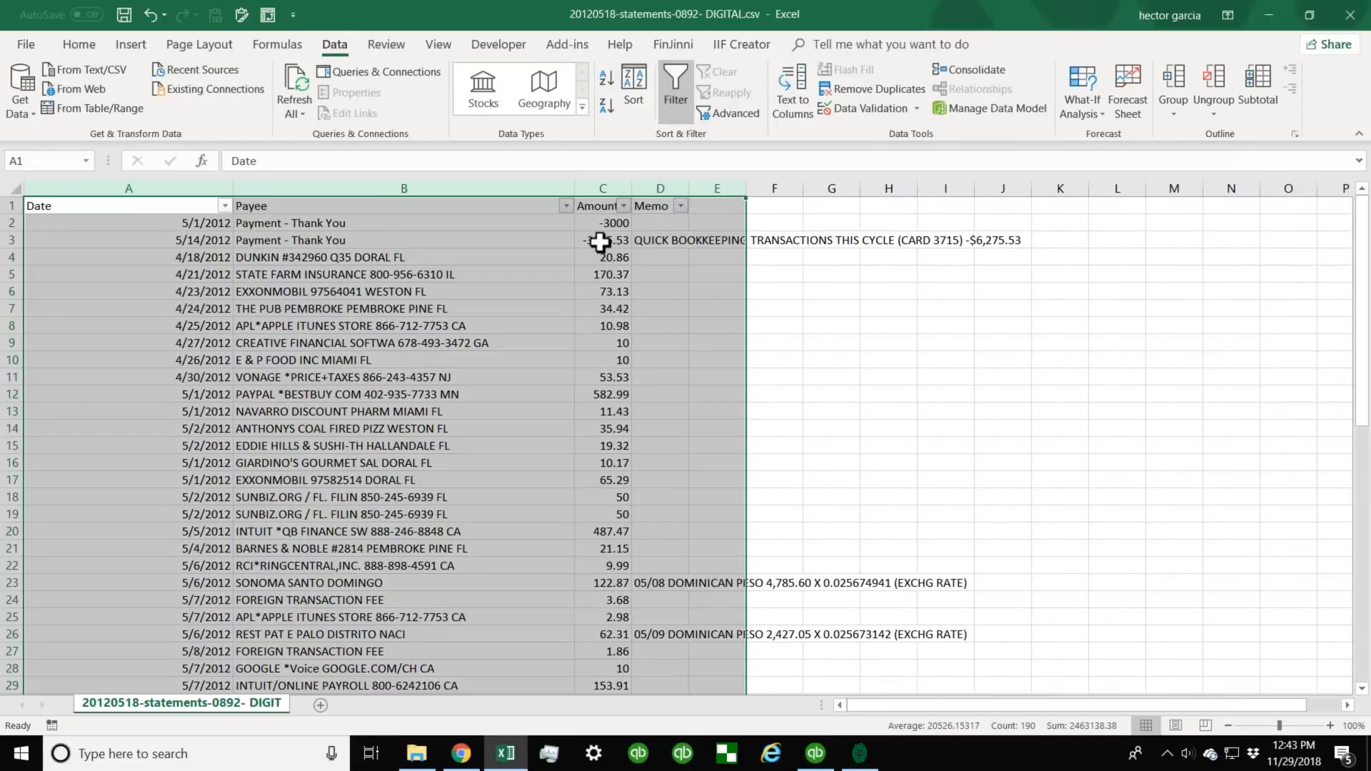
left_click(566, 206)
left_click(408, 229)
left_click(610, 344)
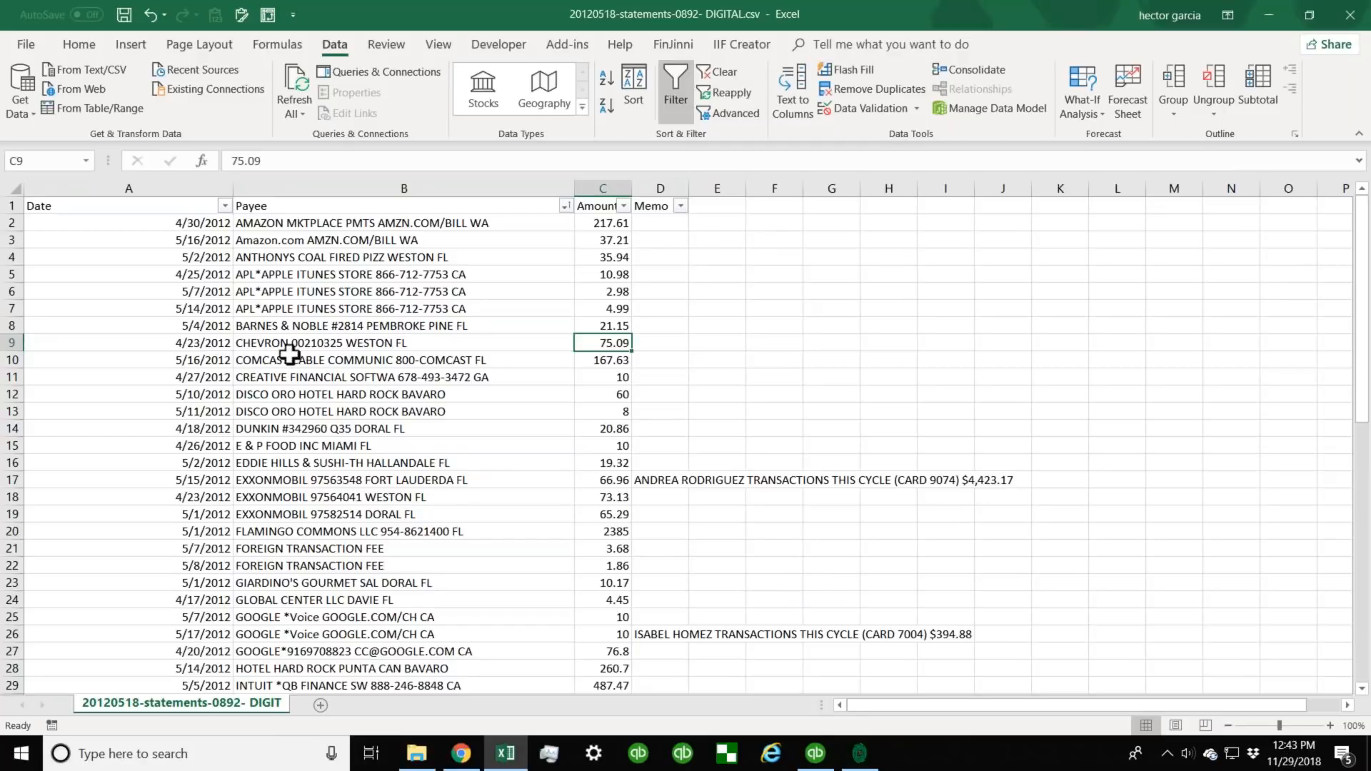
Shorten the payee in B5 to APL*APPLE ITUNES and fill it down through B7.
left_click(325, 276)
double_click(346, 275)
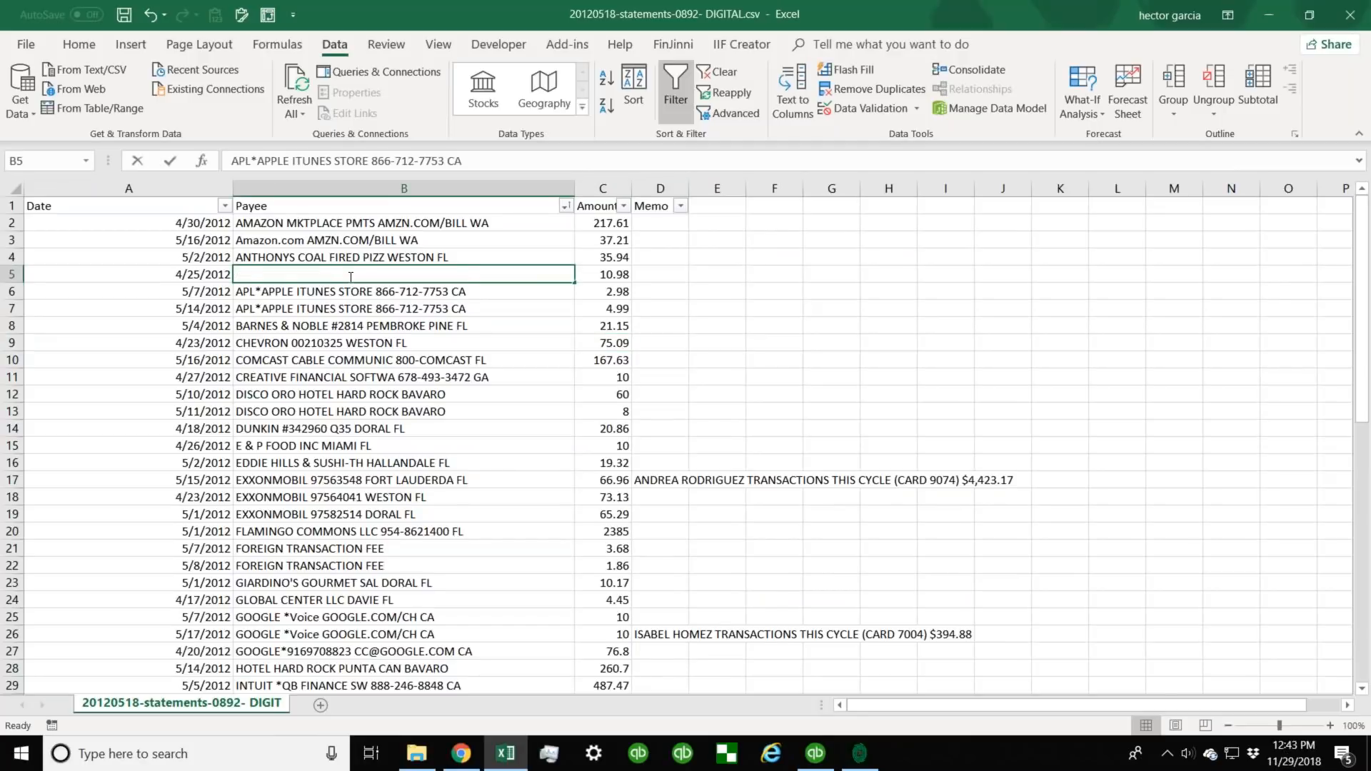
left_click_drag(340, 276, 509, 278)
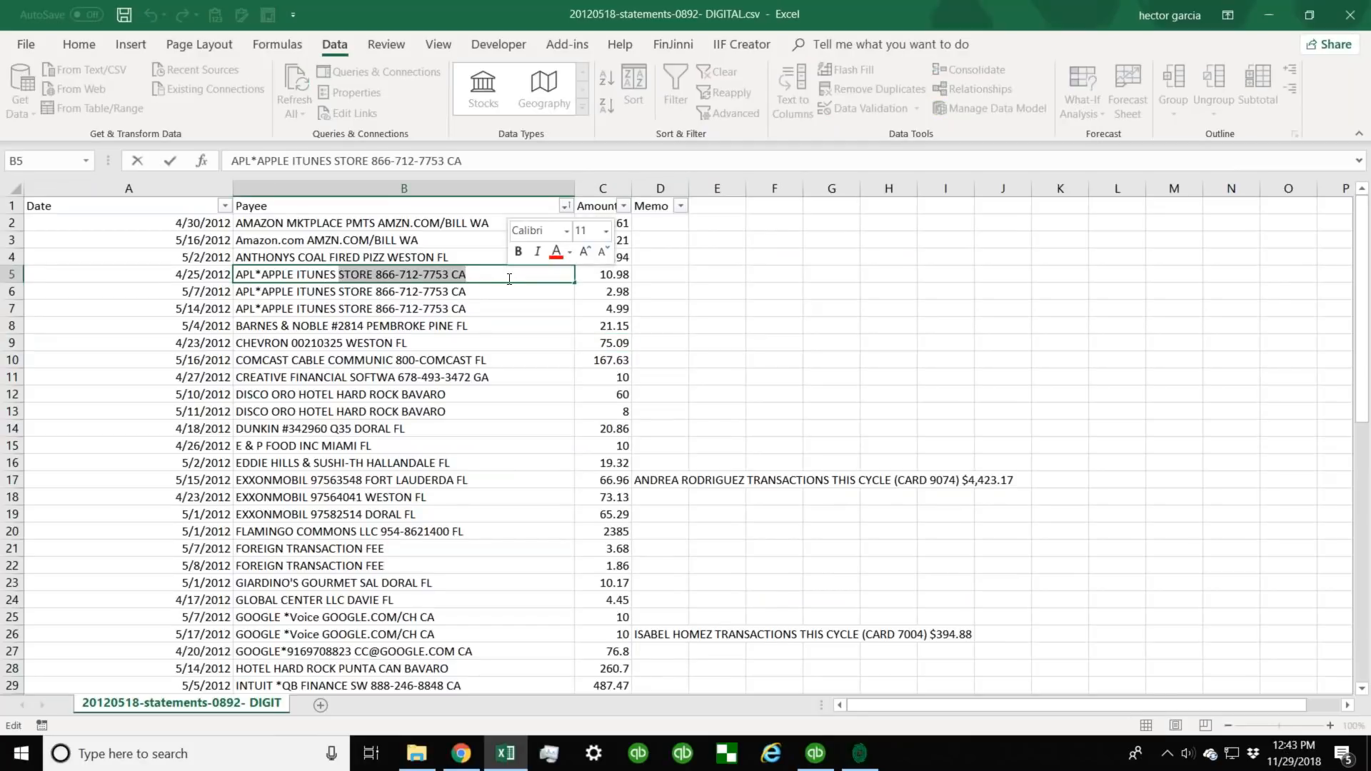
key("Delete")
key("ctrl+Return")
left_click_drag(574, 283, 572, 317)
left_click(390, 346)
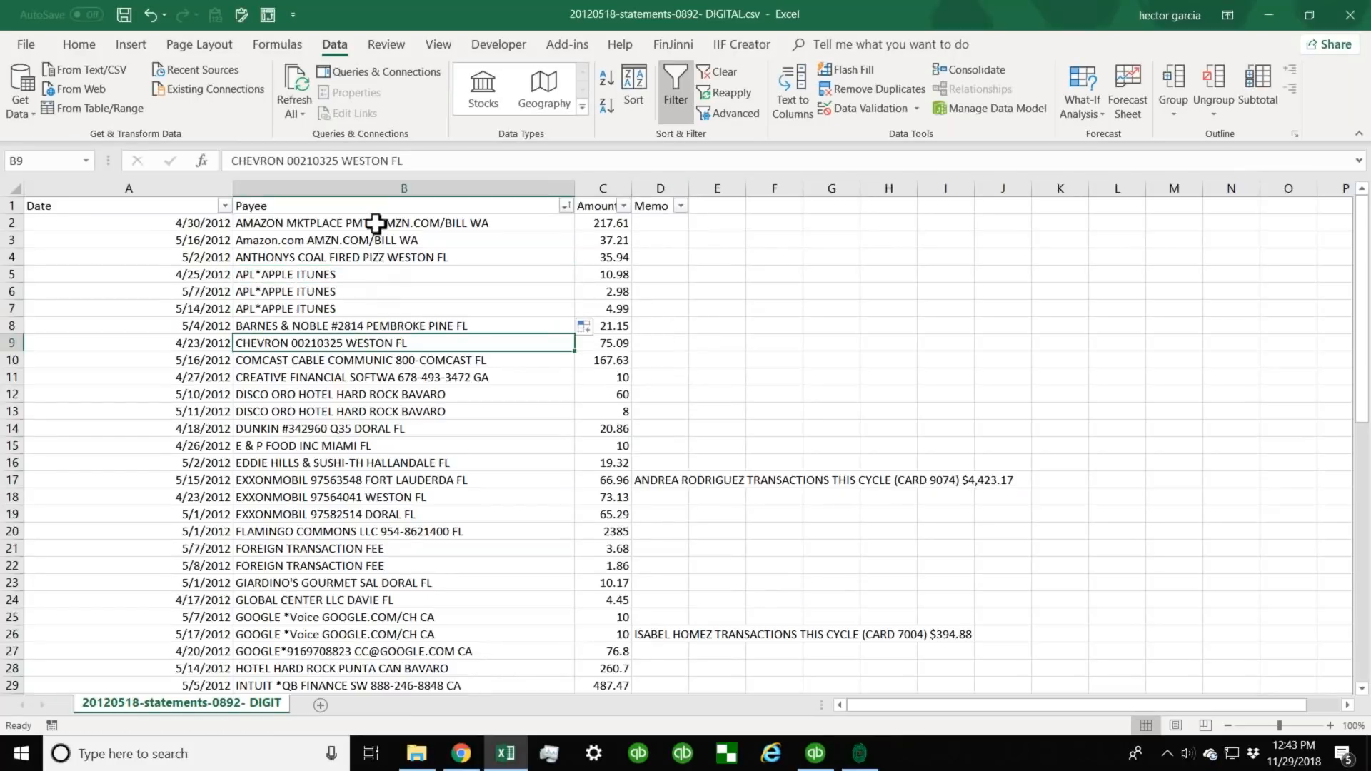
Fill the AMAZON MKTPLACE PMTS AMZN.COM/BILL WA payee from B2 down to B3.
left_click(377, 225)
left_click_drag(577, 234, 529, 247)
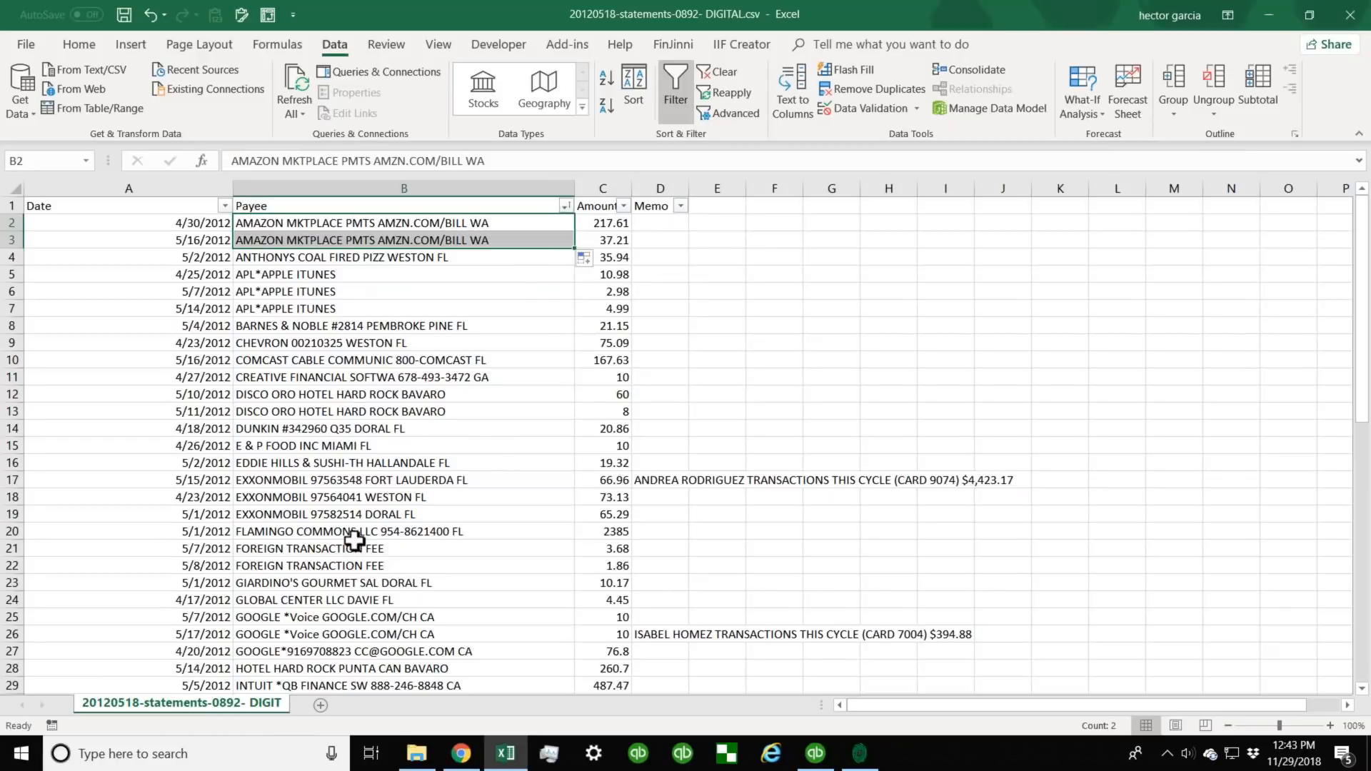
Shorten the payee in B17 to EXXONMOBIL and fill it down through B19.
left_click(333, 480)
key("F2")
left_click_drag(308, 480, 469, 480)
key("BackSpace")
left_click_drag(575, 488, 572, 527)
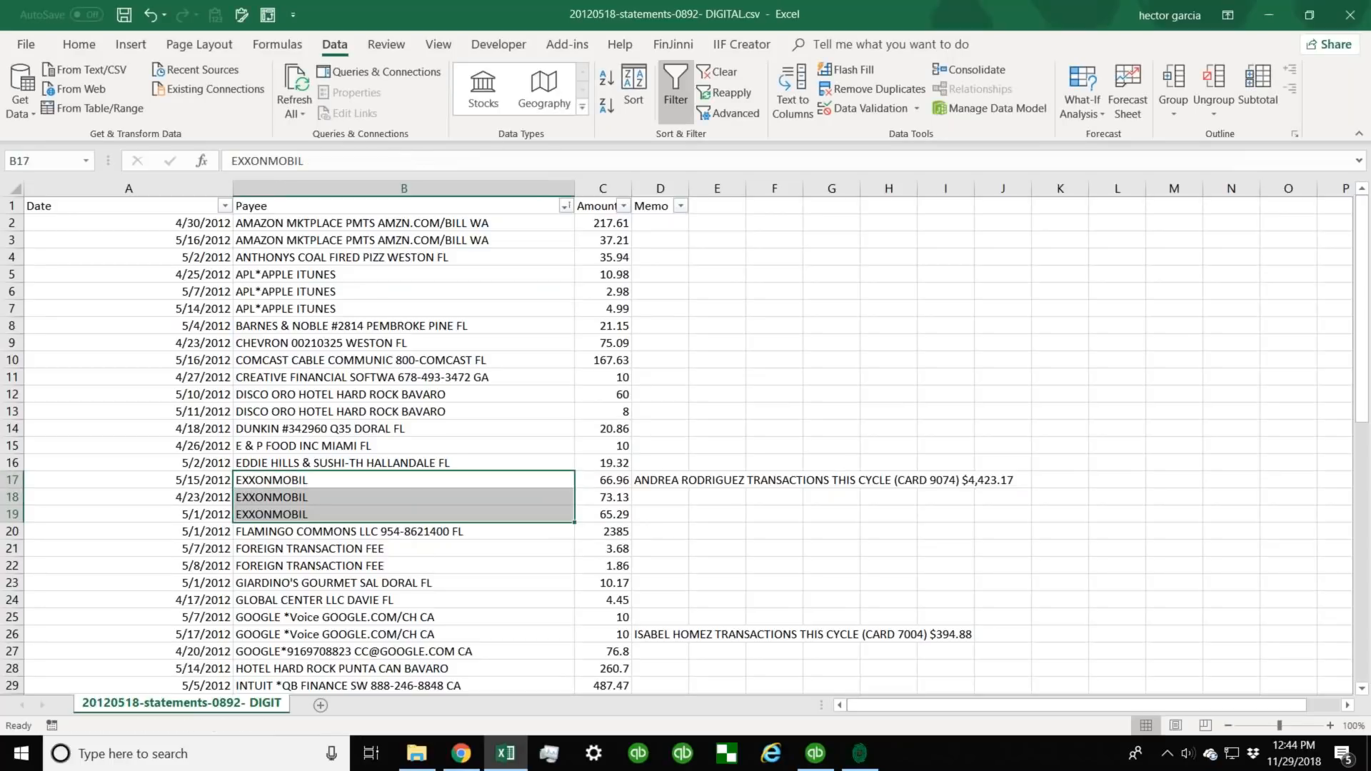
Shorten the payee in B20 to FLAMINGO COMMONS LLC.
double_click(400, 531)
left_click_drag(381, 531, 465, 532)
key("BackSpace")
left_click(475, 580)
Fill the GOOGLE *Voice payee from B25 down through B27 and the INTUIT *QB FINANCE SW payee from B29 down to B30.
scroll(475, 574, "down", 3)
left_click(351, 496)
left_click(422, 463)
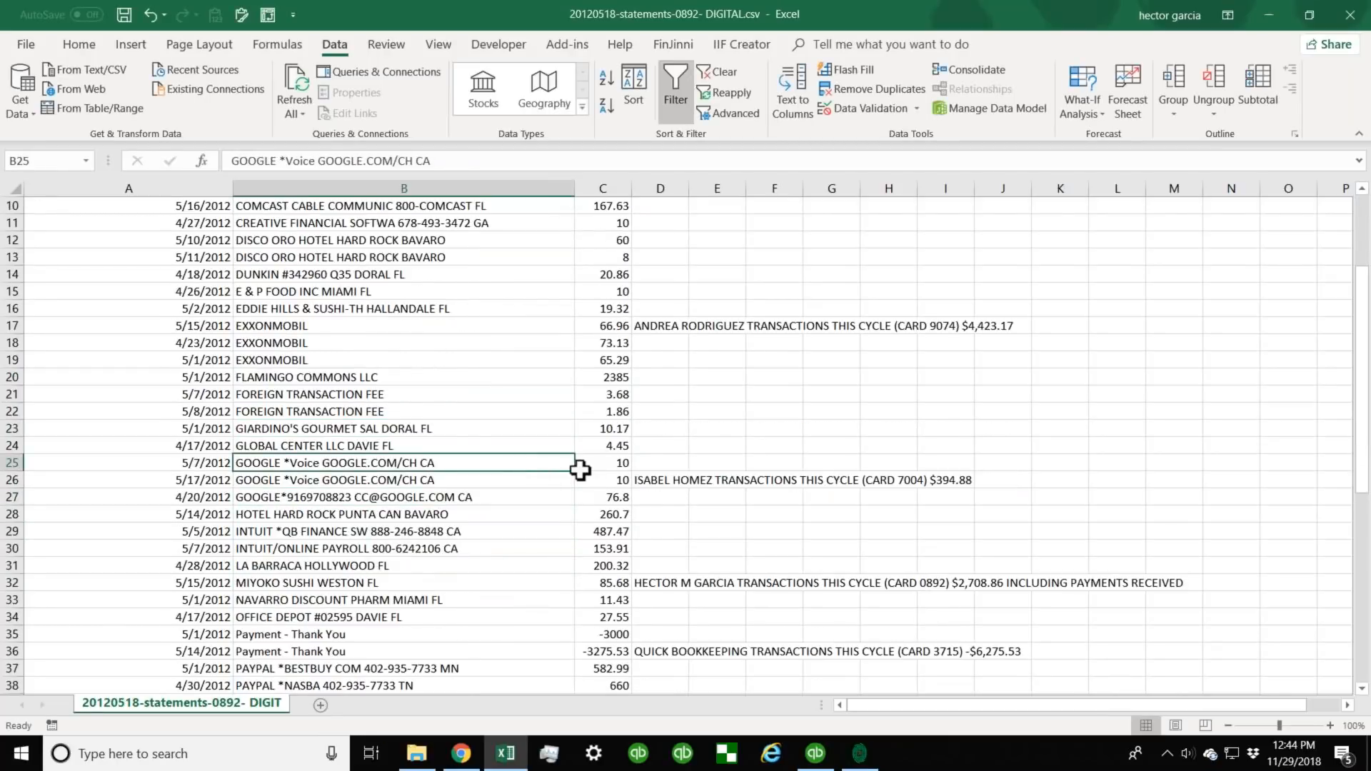
left_click_drag(575, 471, 572, 555)
left_click(538, 532)
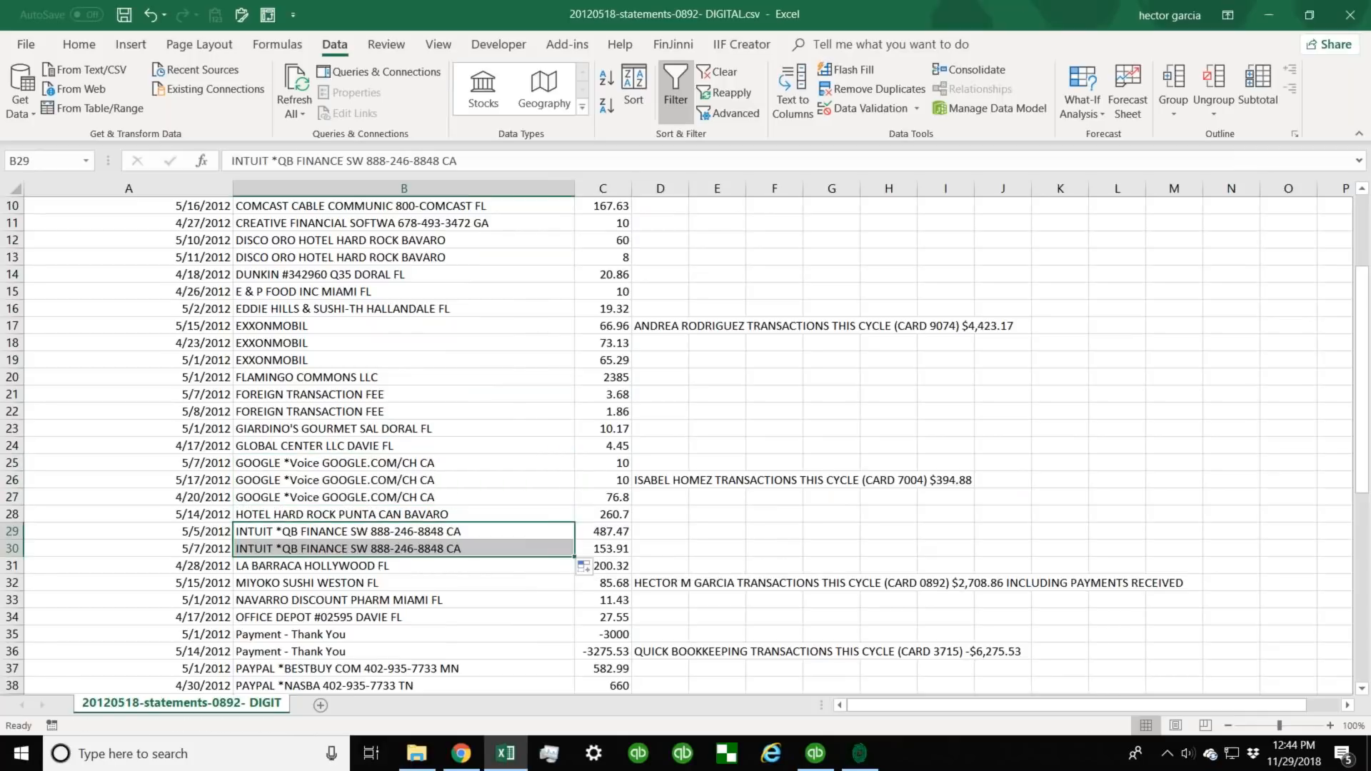
Shorten the payee in B56 to USPS and fill it down through B58.
scroll(481, 609, "down", 3)
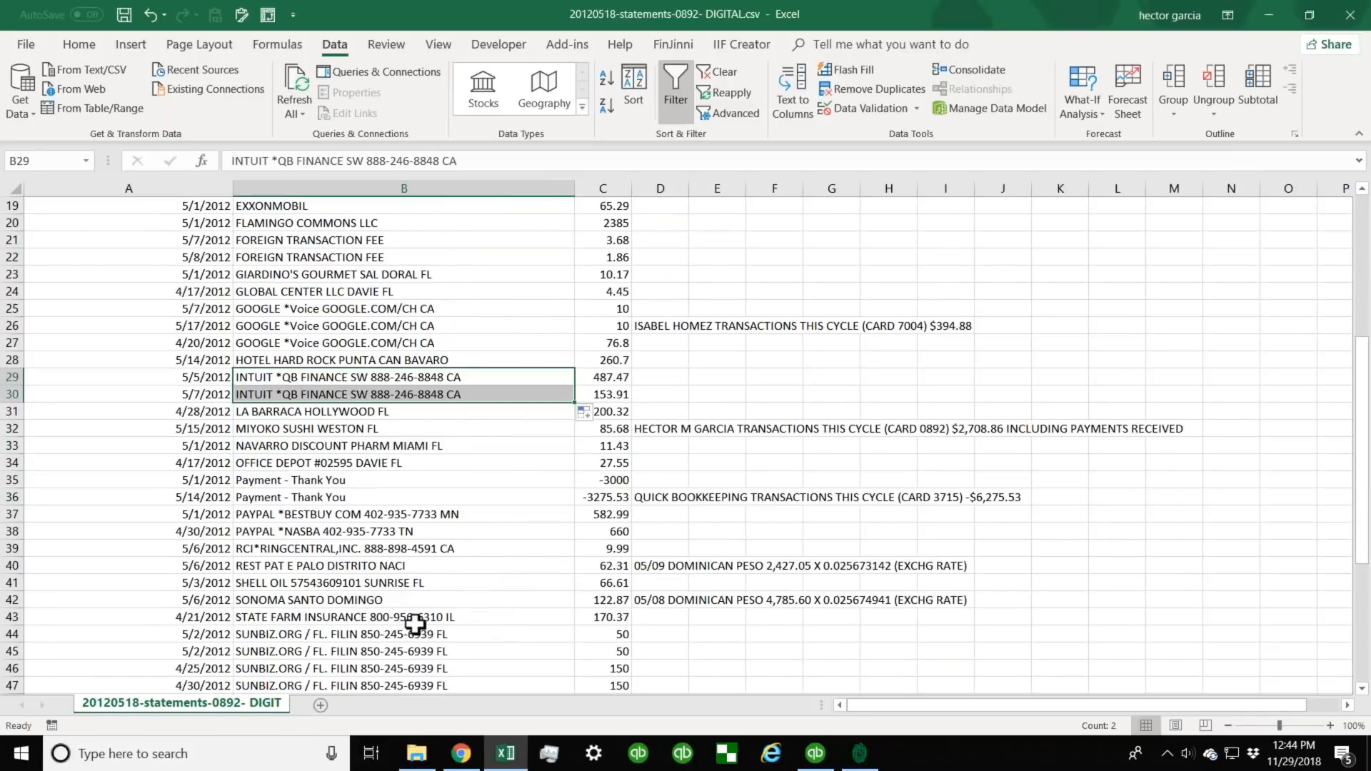
scroll(415, 625, "down", 1)
scroll(437, 607, "down", 1)
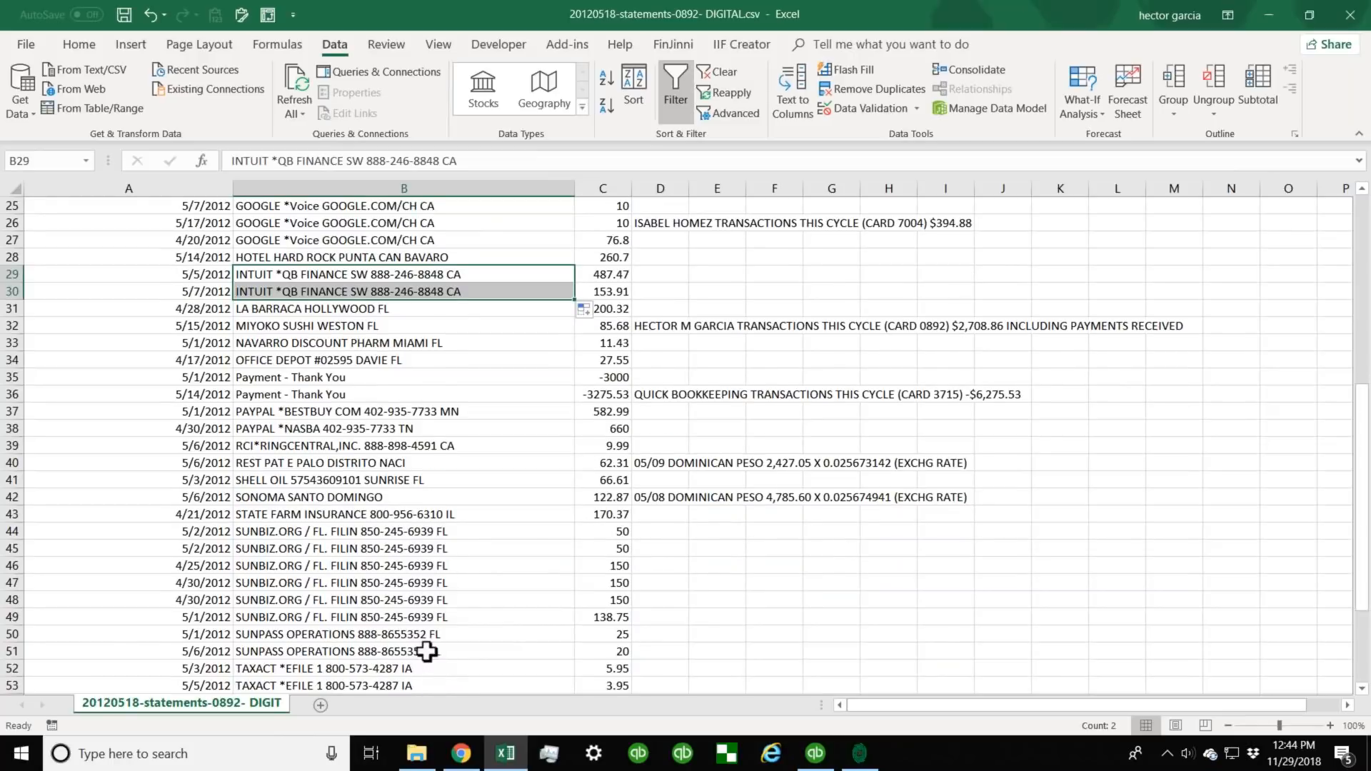
scroll(431, 645, "down", 2)
scroll(283, 553, "down", 2)
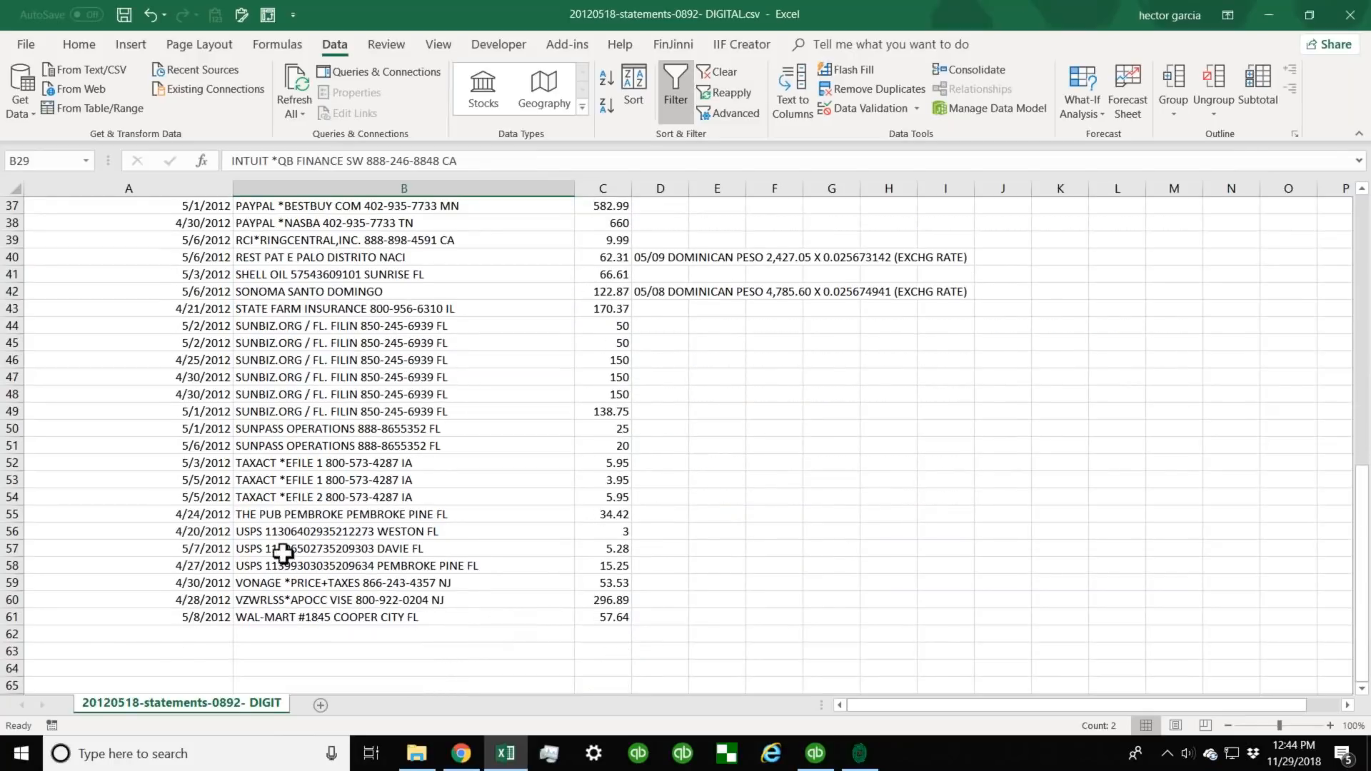
double_click(263, 531)
left_click_drag(263, 532, 555, 538)
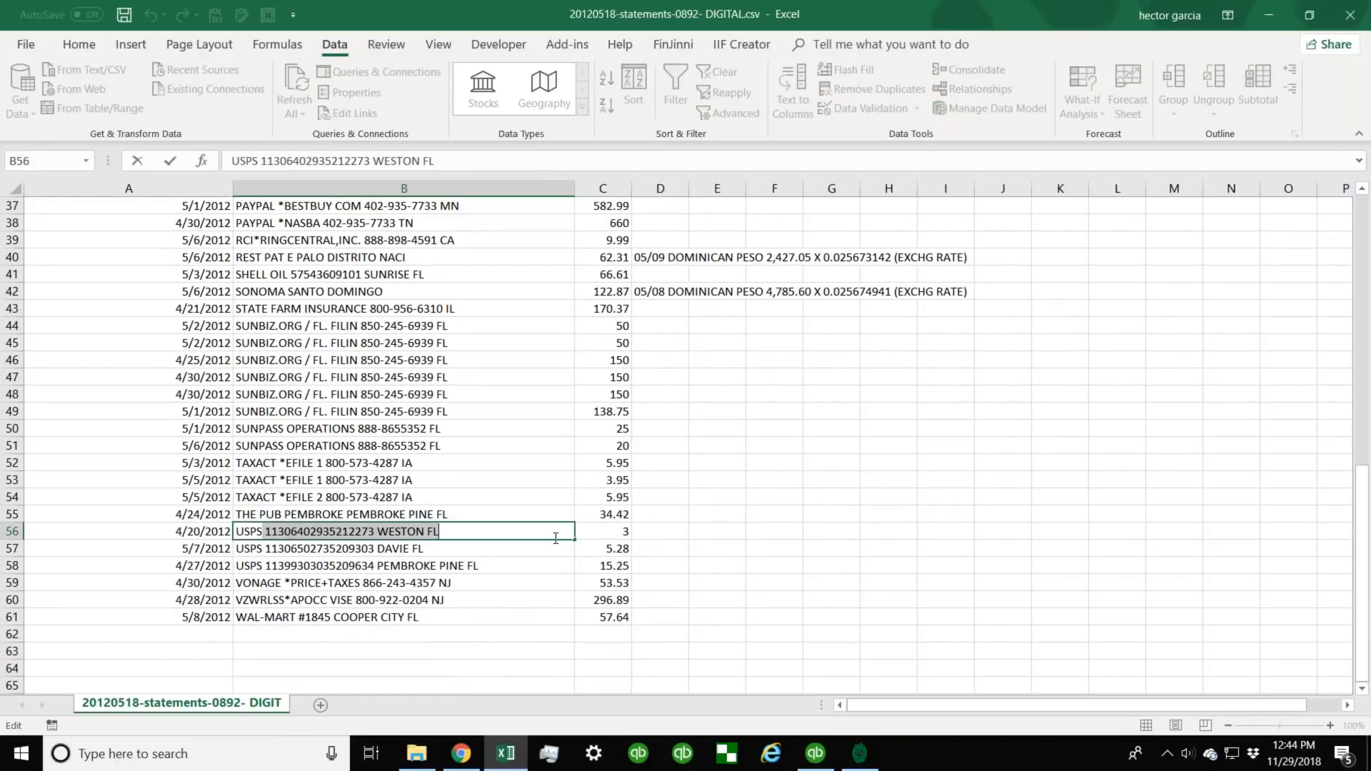
key("BackSpace")
key("Return")
key("Up")
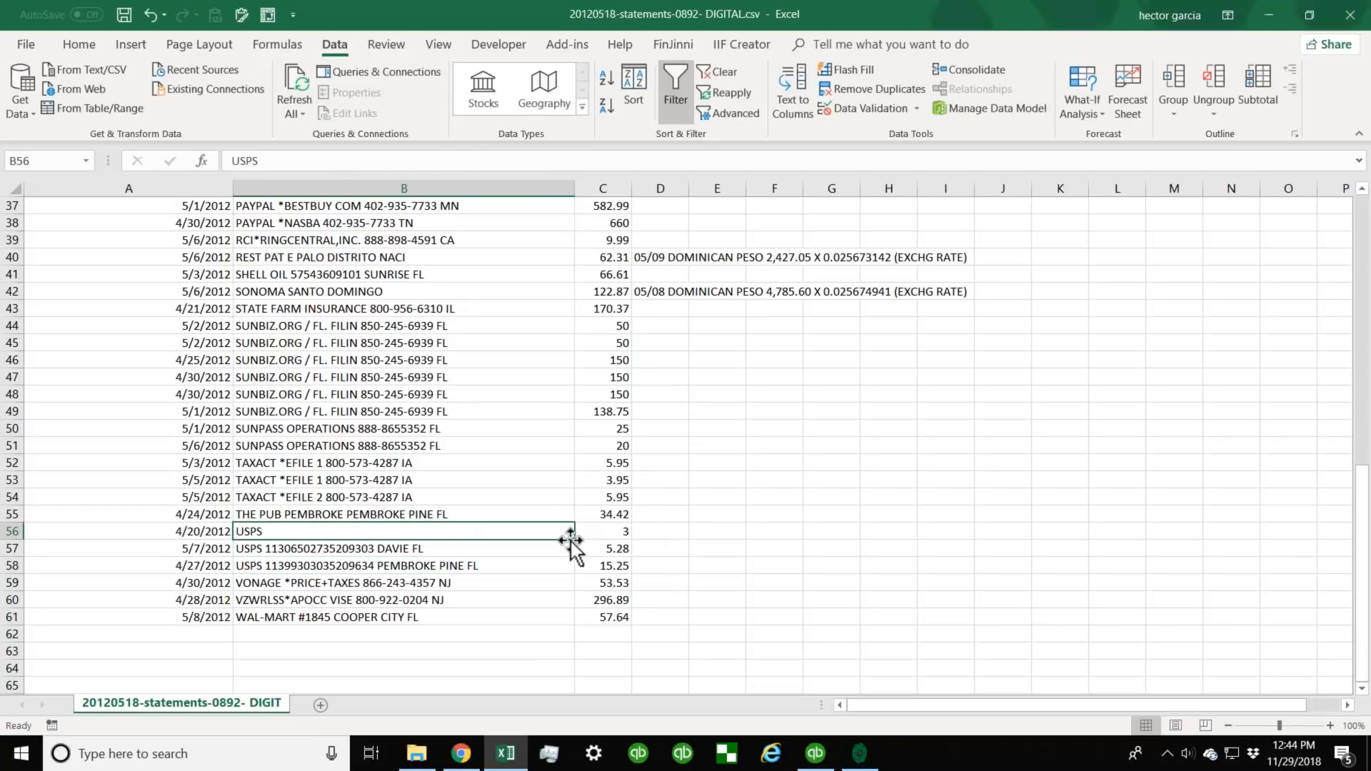
left_click_drag(572, 541, 572, 571)
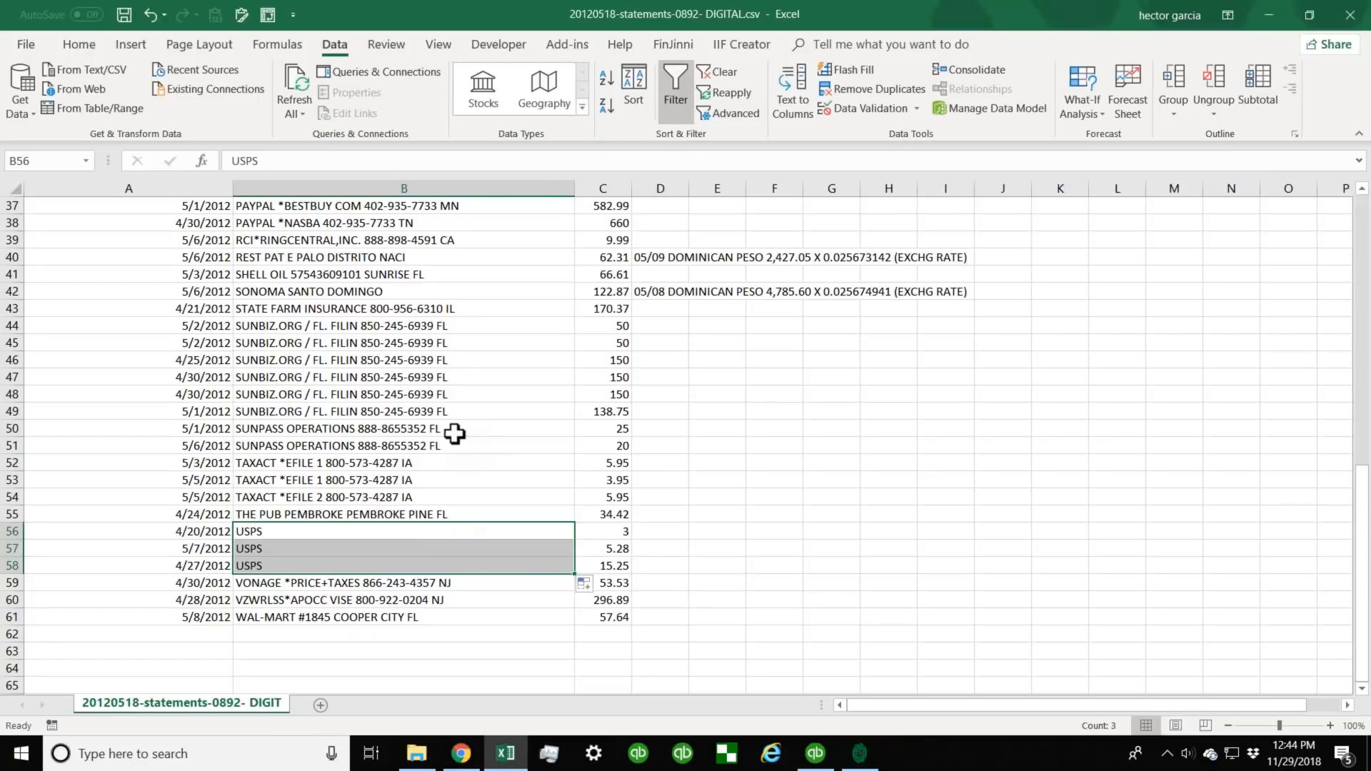
Copy the whole Payee column and paste it as values at A1 of a new sheet.
scroll(454, 433, "up", 3)
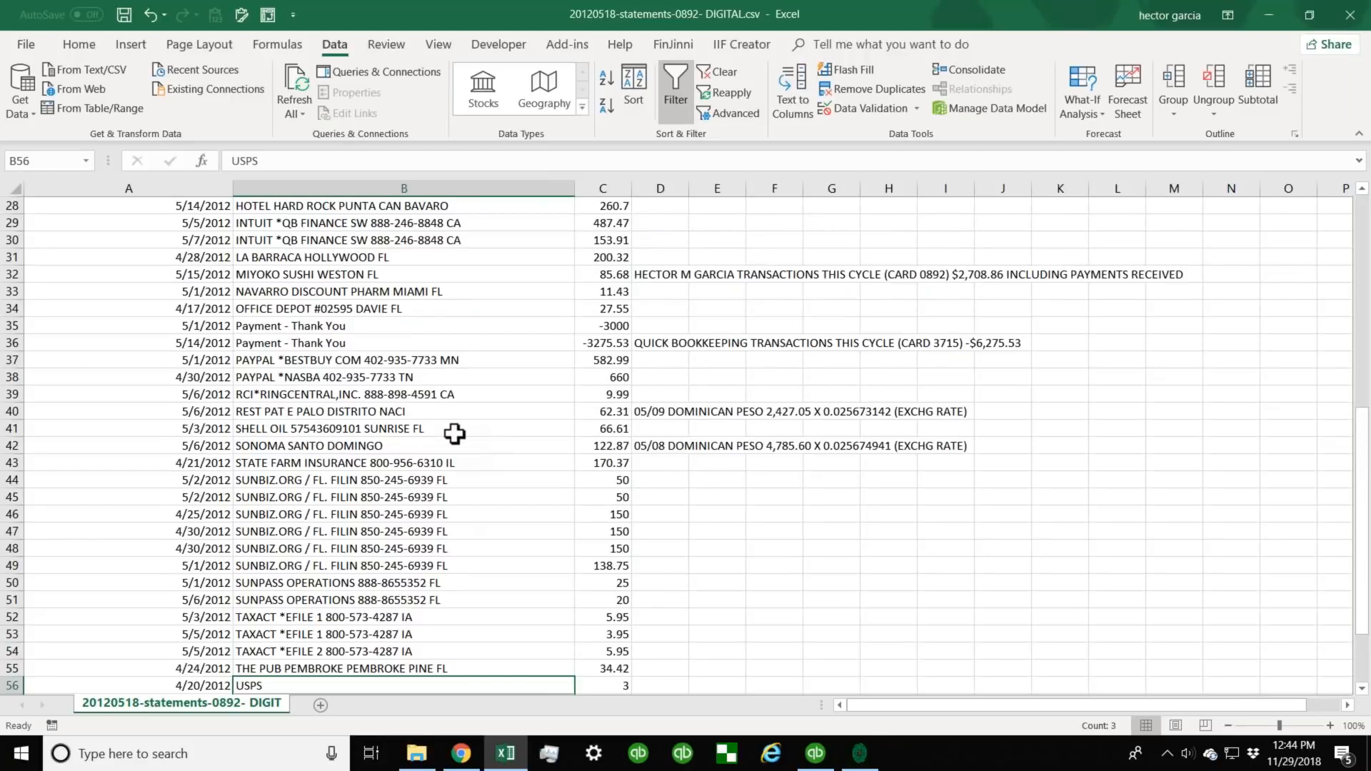
scroll(454, 434, "up", 2)
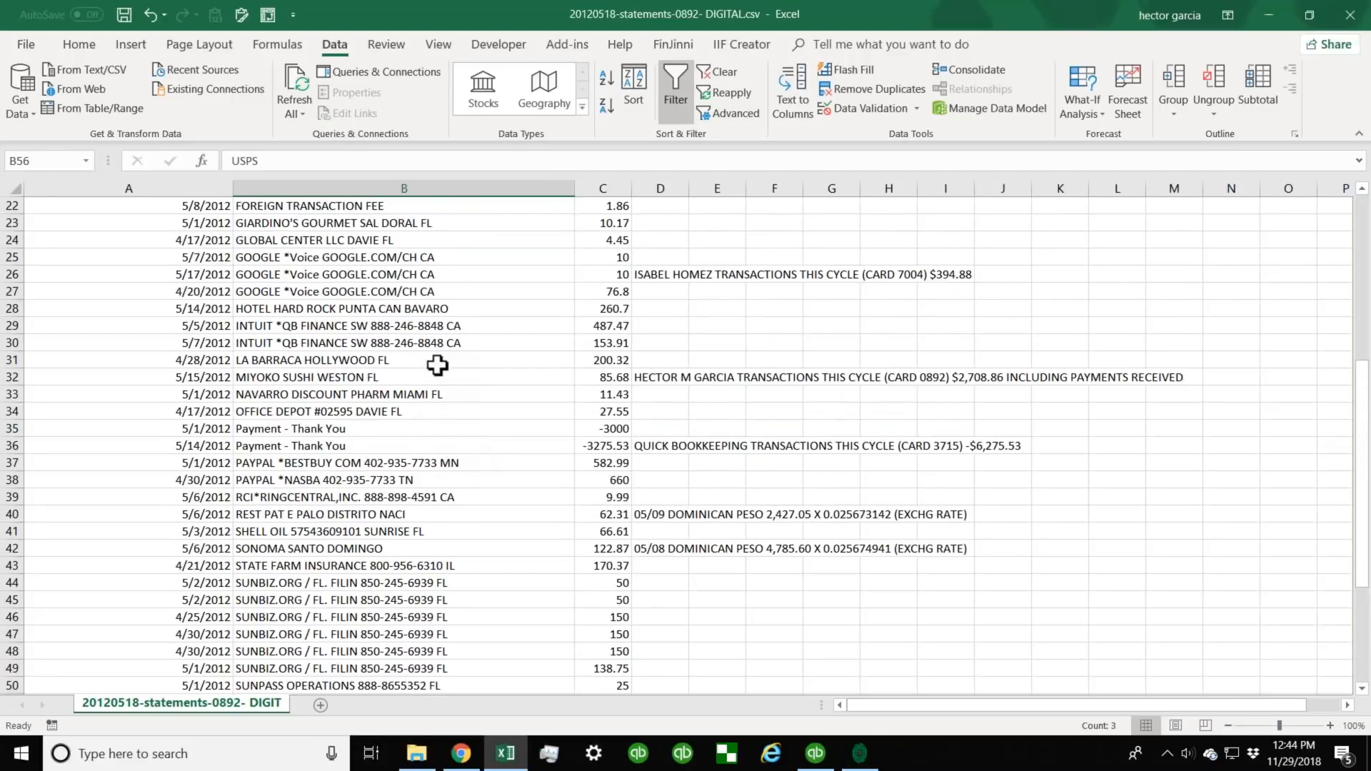
scroll(437, 365, "up", 7)
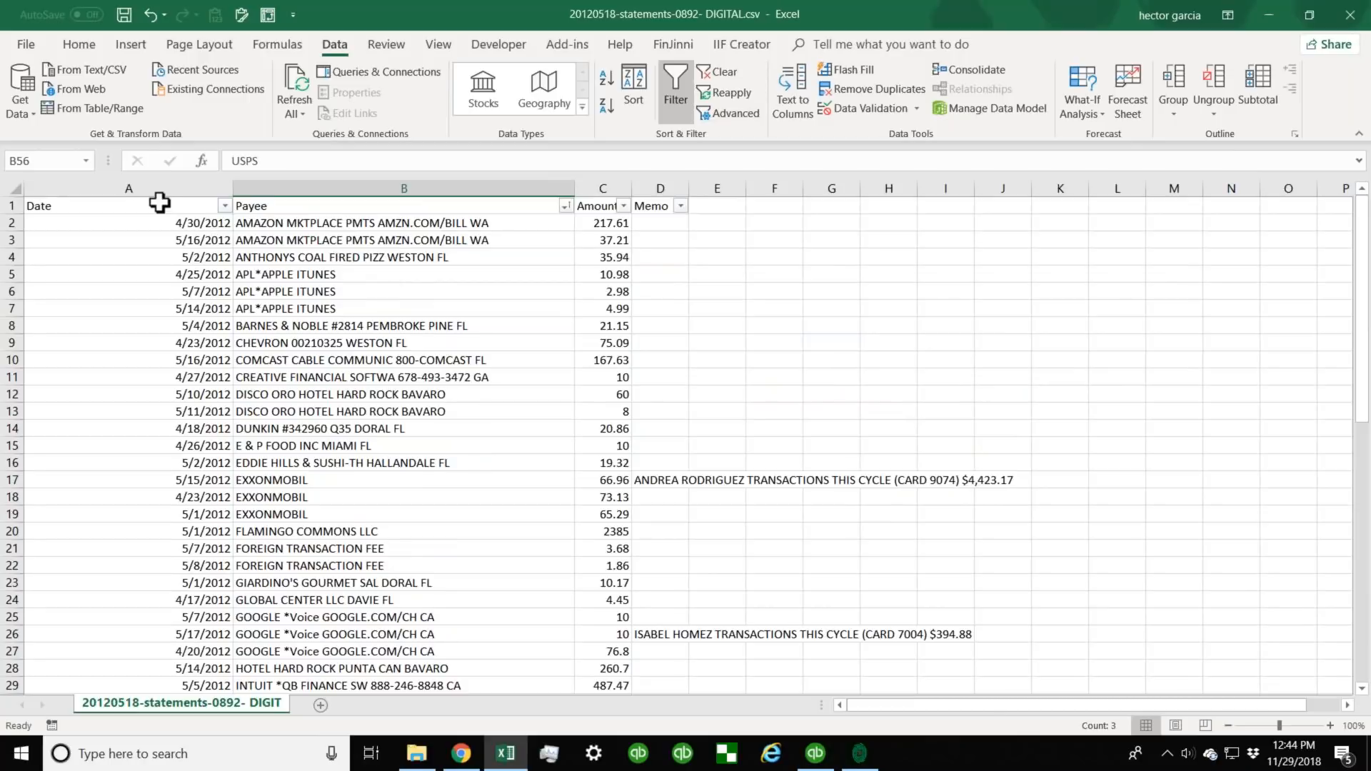
left_click(300, 189)
scroll(407, 461, "down", 3)
scroll(405, 462, "up", 3)
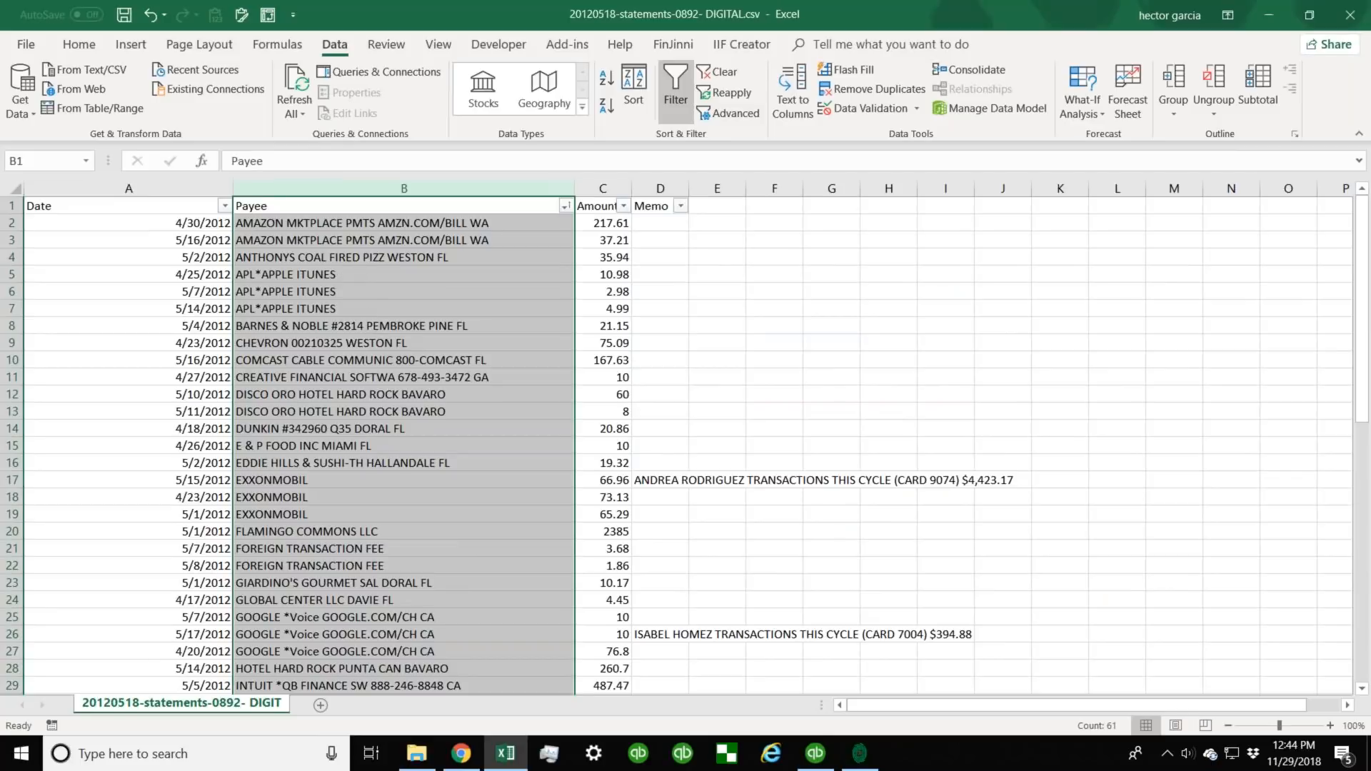
right_click(329, 182)
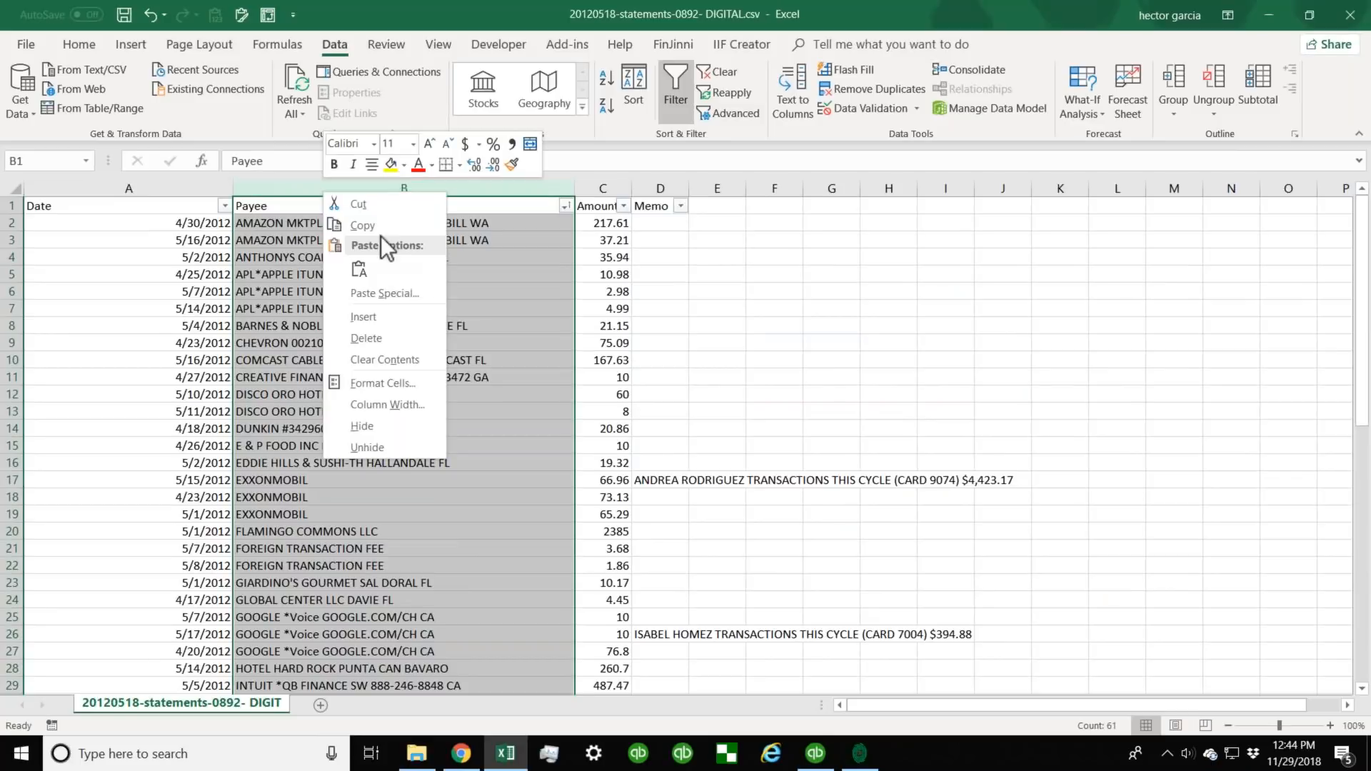
left_click(381, 226)
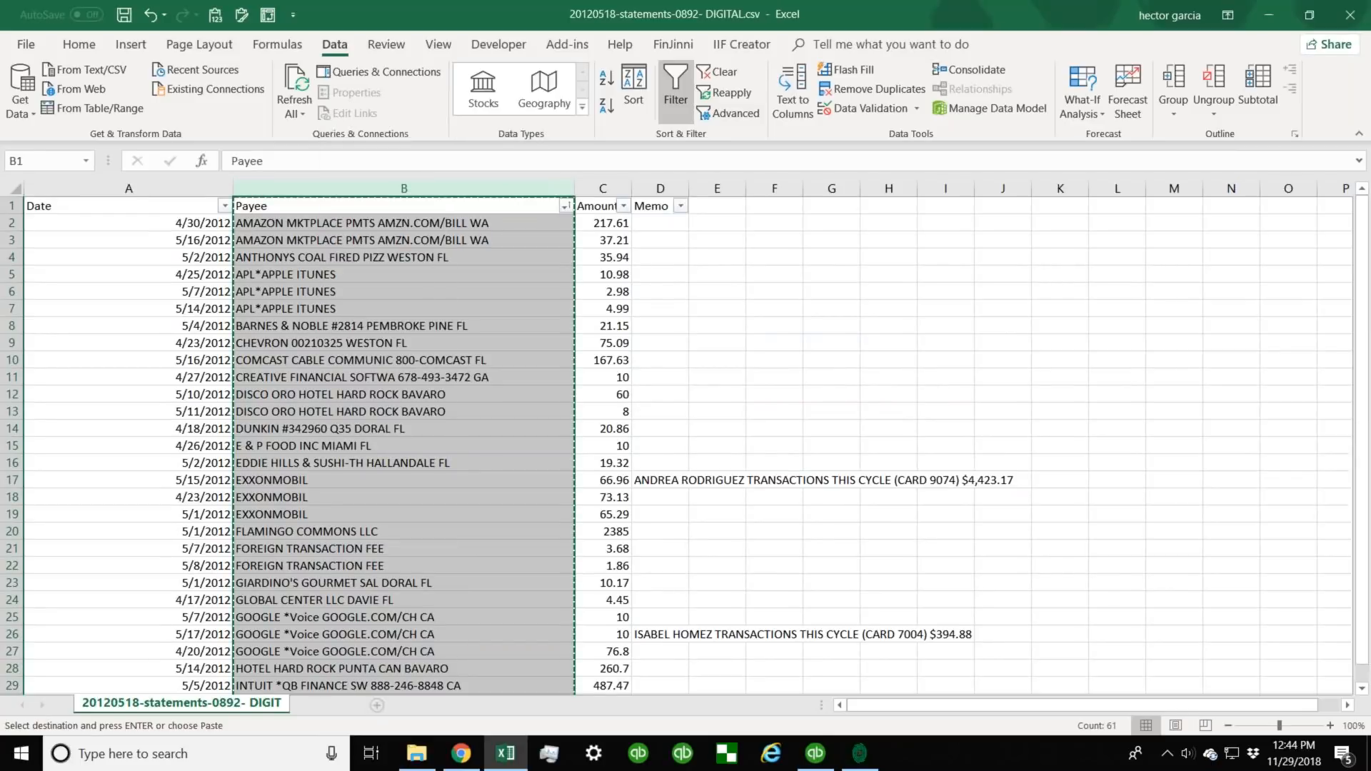
left_click(319, 705)
right_click(57, 205)
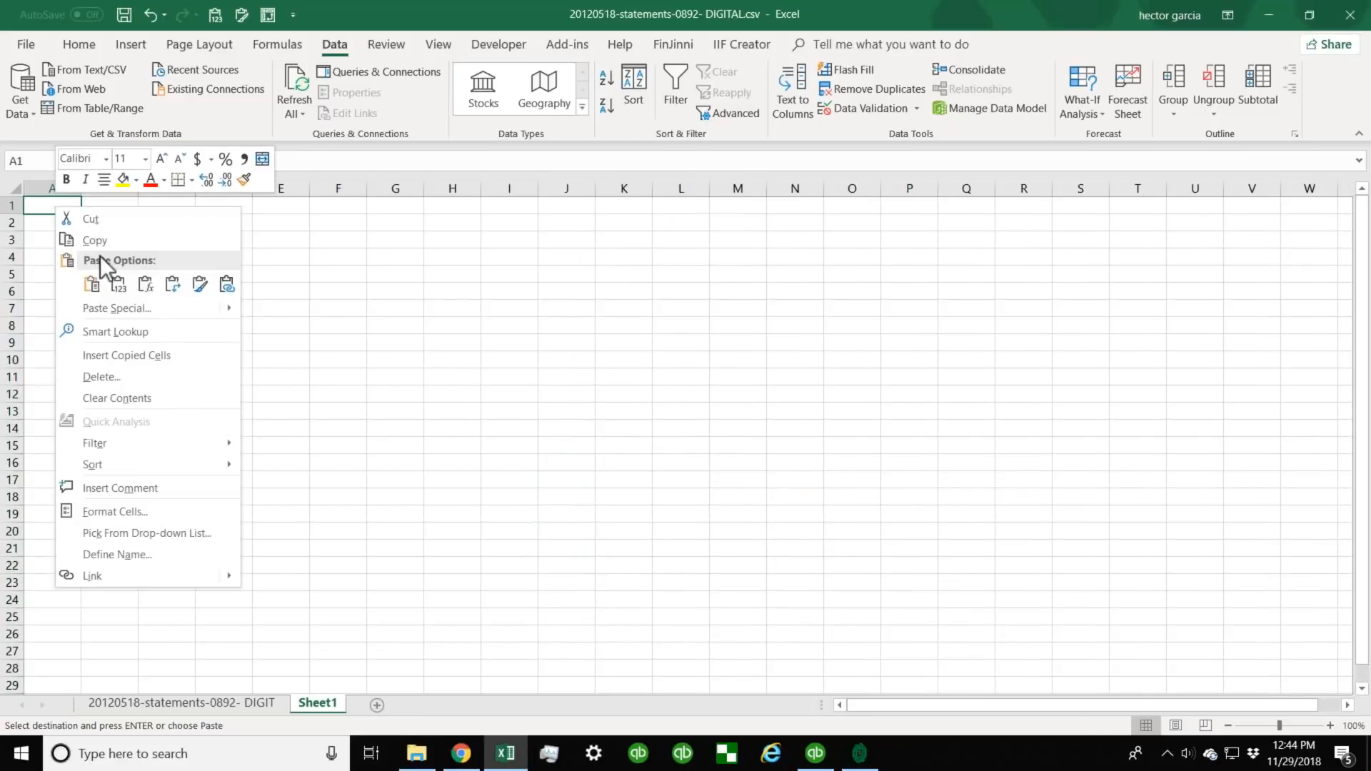
left_click(114, 282)
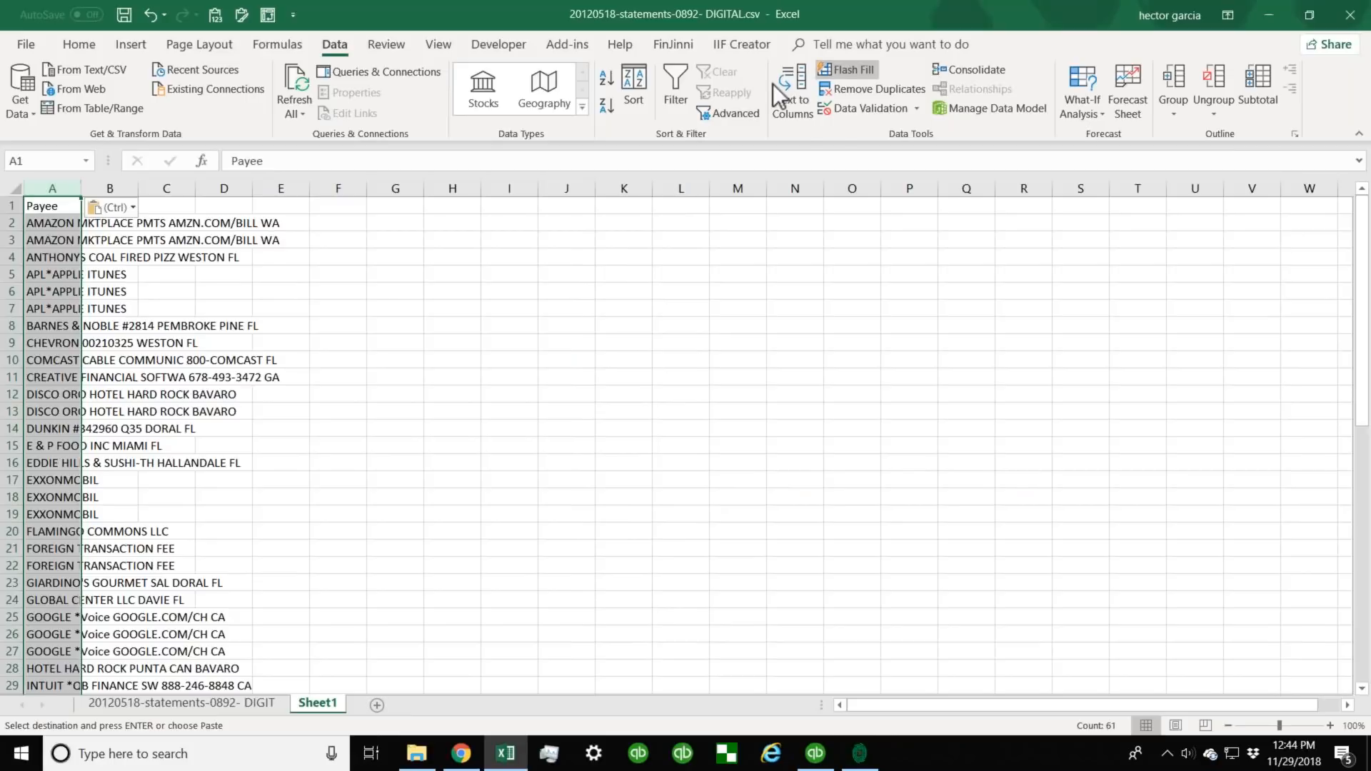
Remove the duplicate values from column A of Sheet1.
left_click(861, 89)
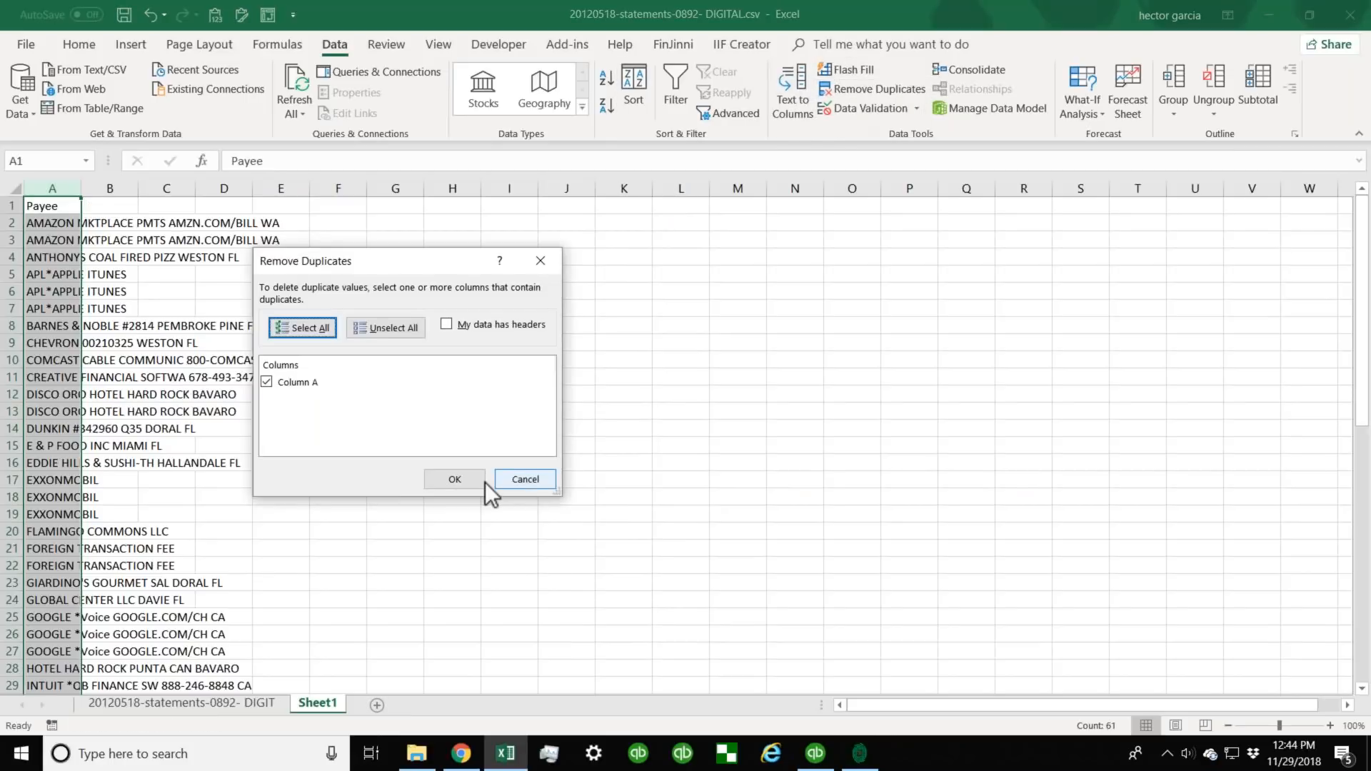
left_click(455, 479)
left_click(693, 427)
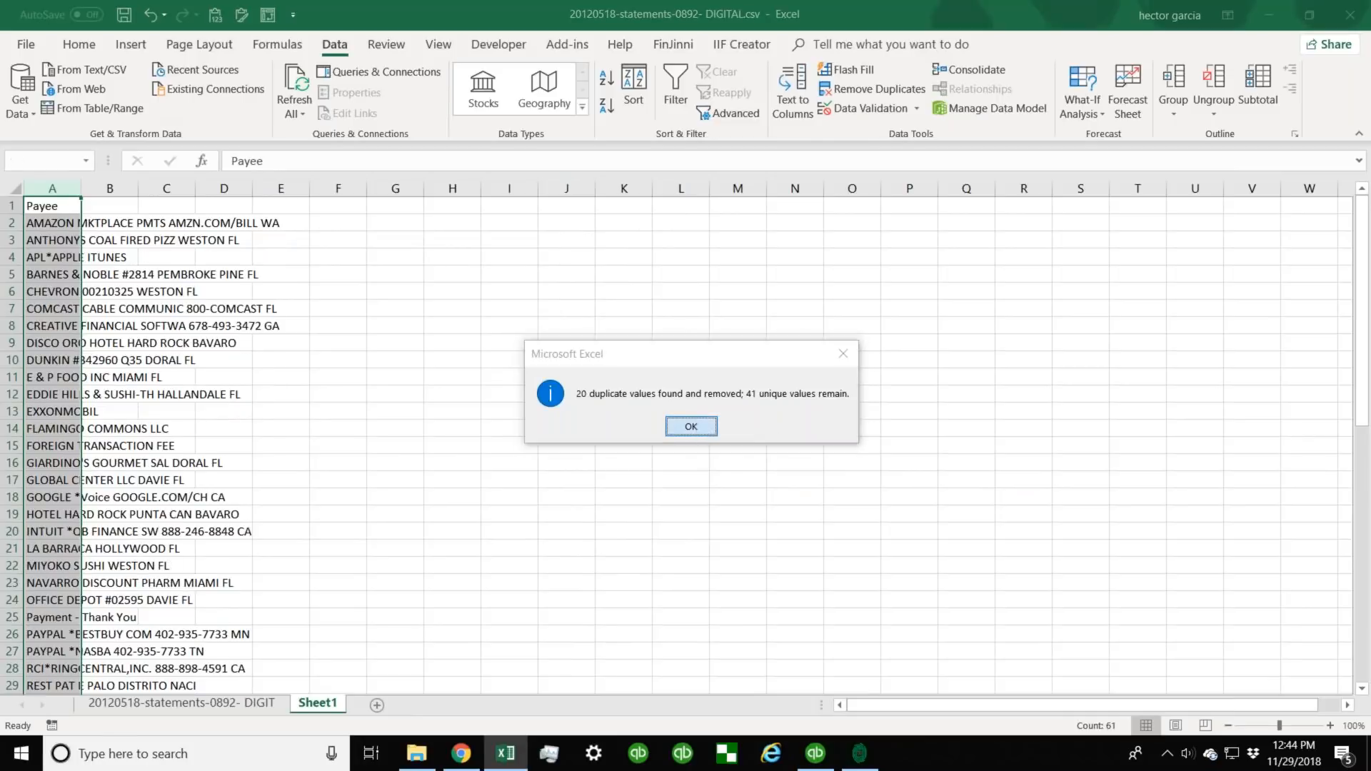
Save only the active sheet to the Desktop as 20120518-statements-0892- DIGITAL.csv.
left_click(27, 44)
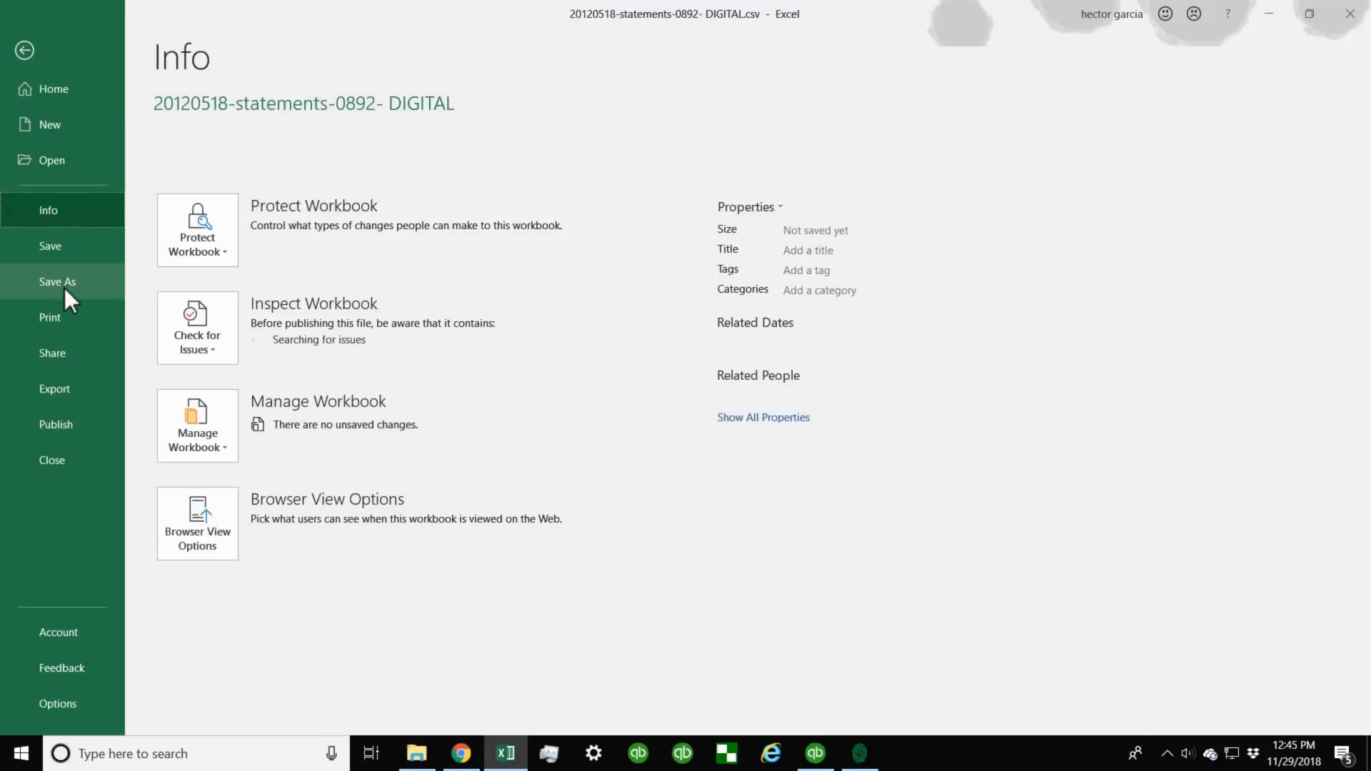
left_click(64, 289)
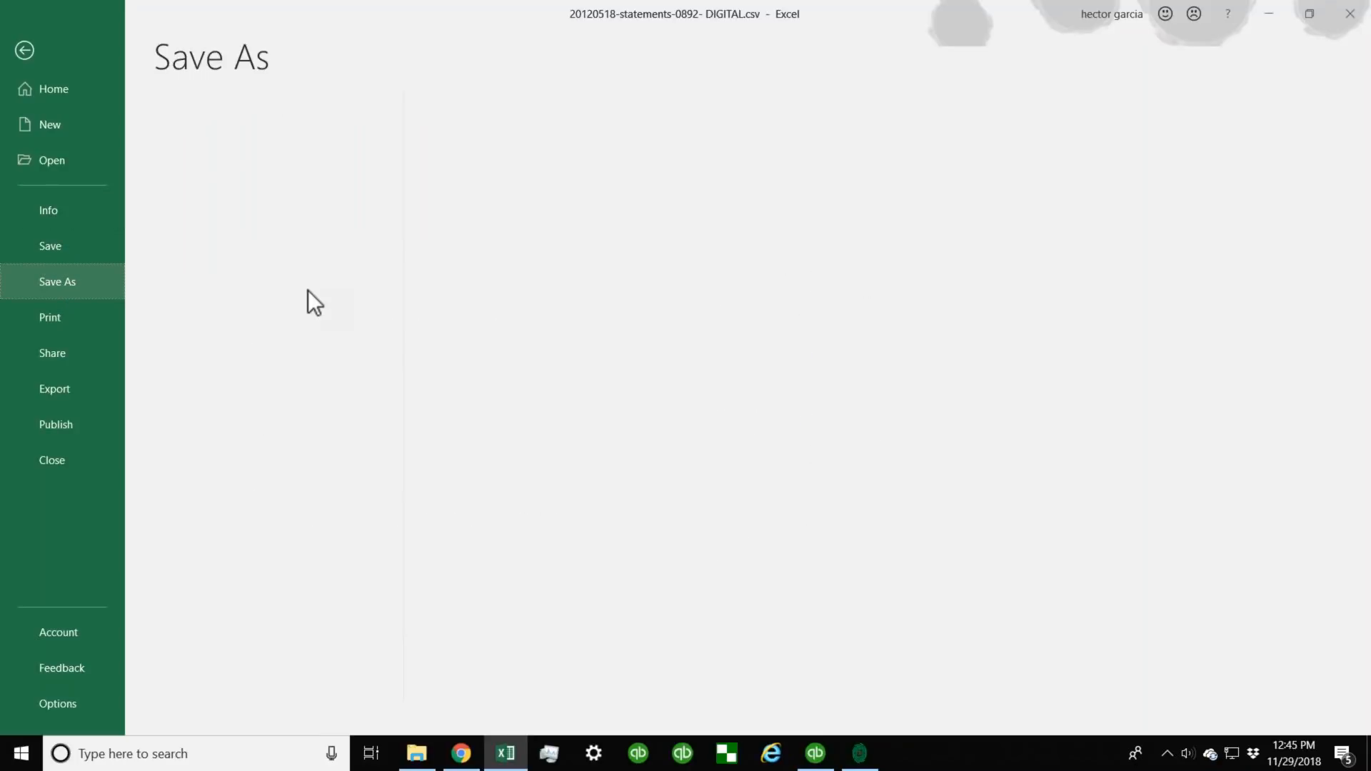
left_click(228, 307)
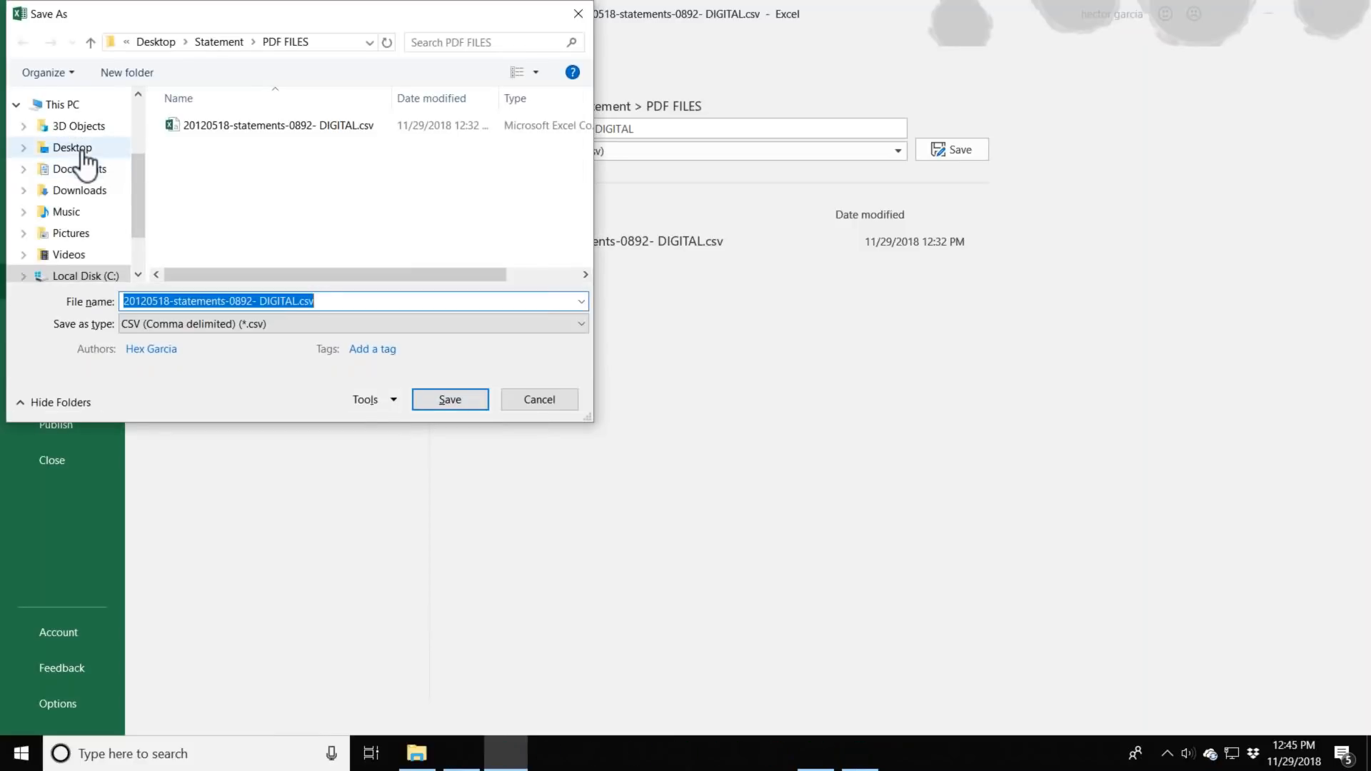
left_click(48, 150)
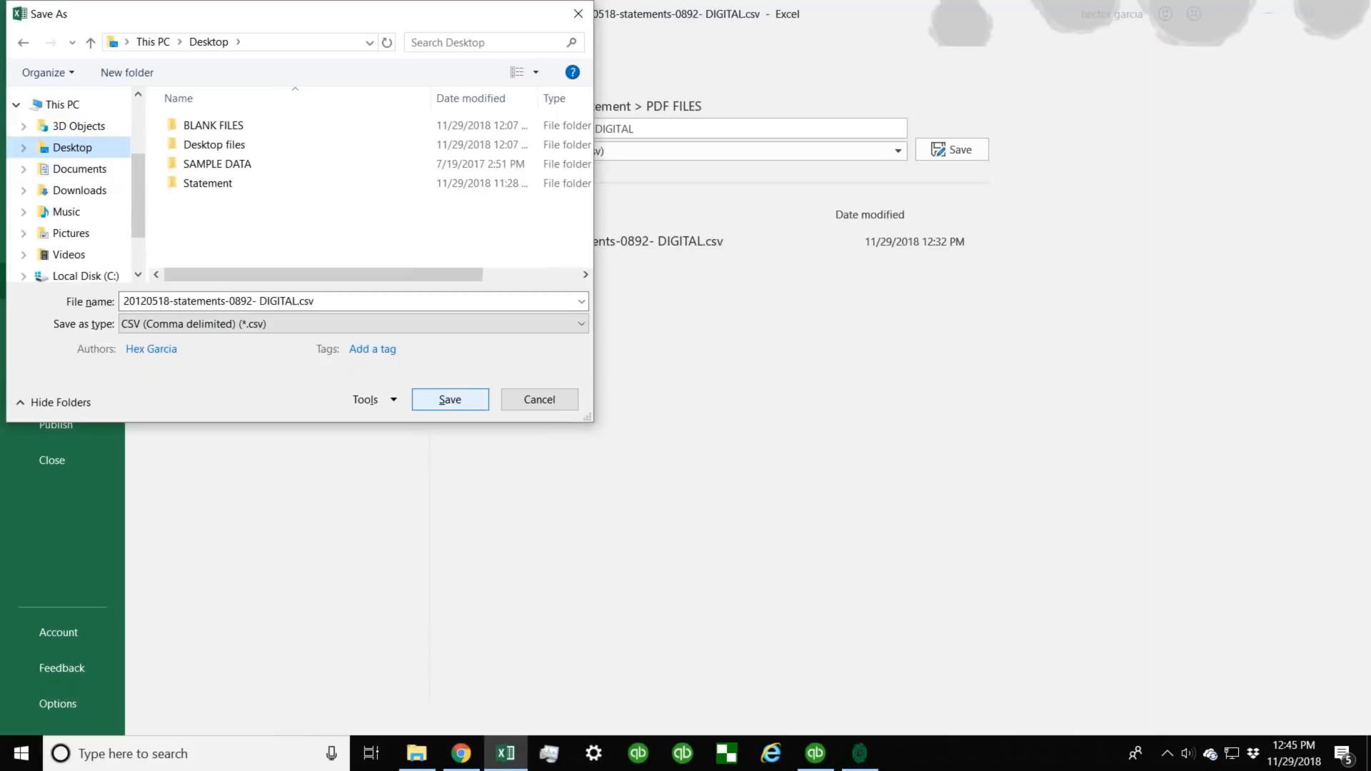
left_click(450, 400)
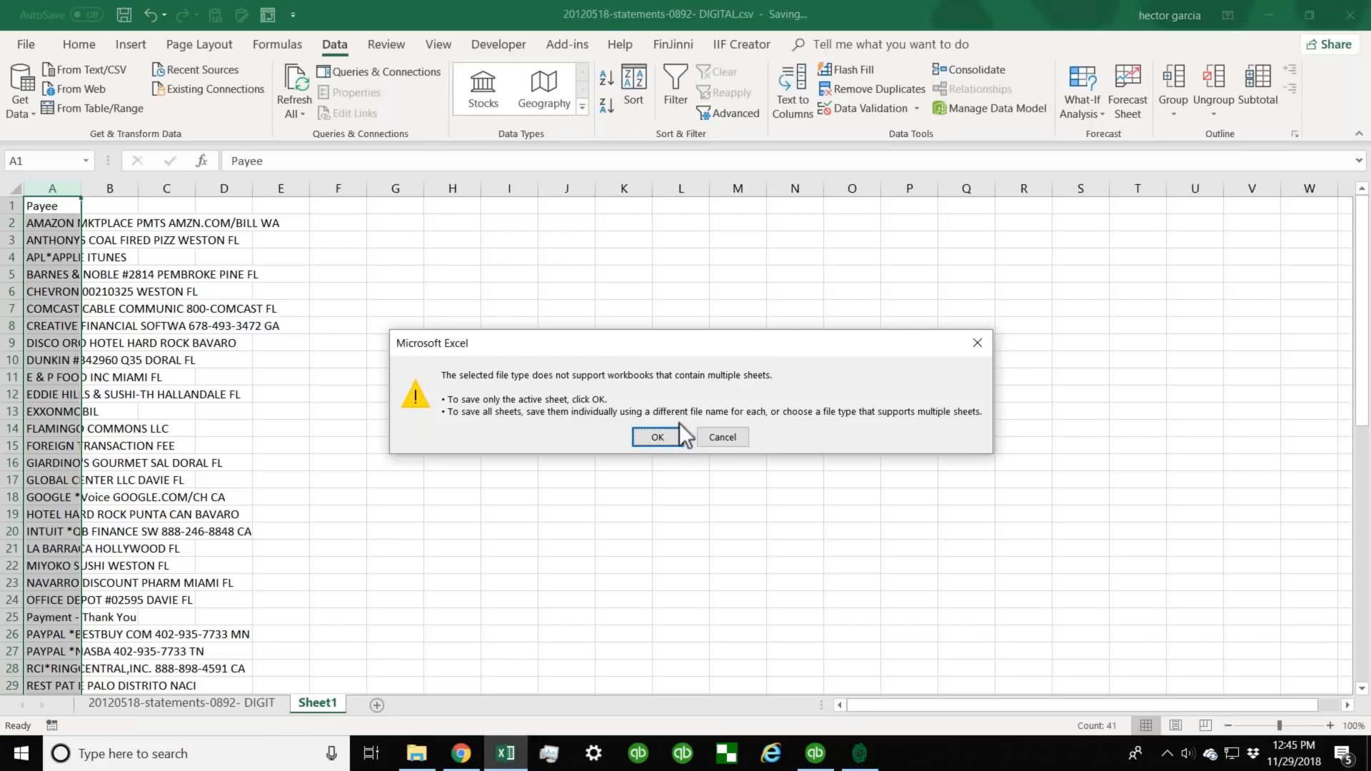
left_click(657, 437)
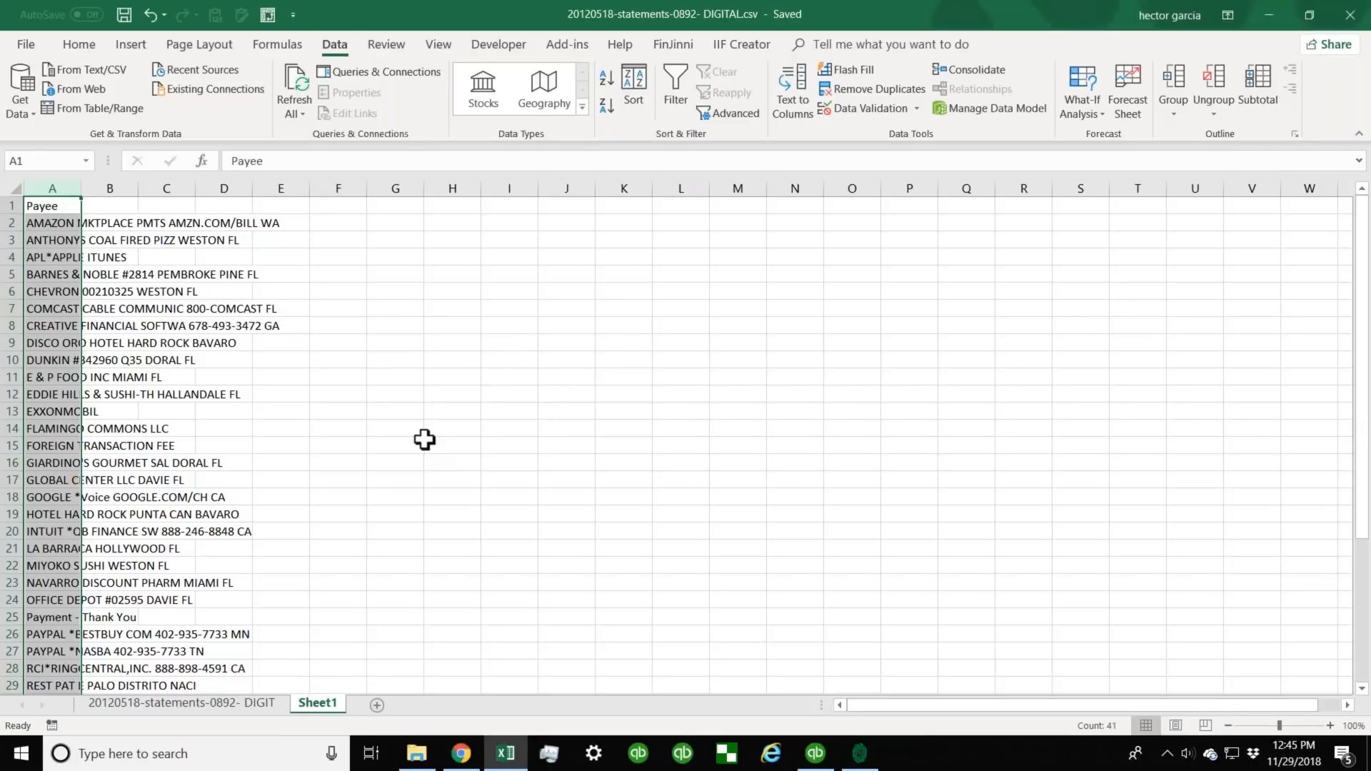
Switch to QuickBooks Online in Chrome and start a Vendors data import.
left_click_drag(429, 441, 397, 443)
left_click(177, 417)
left_click(460, 755)
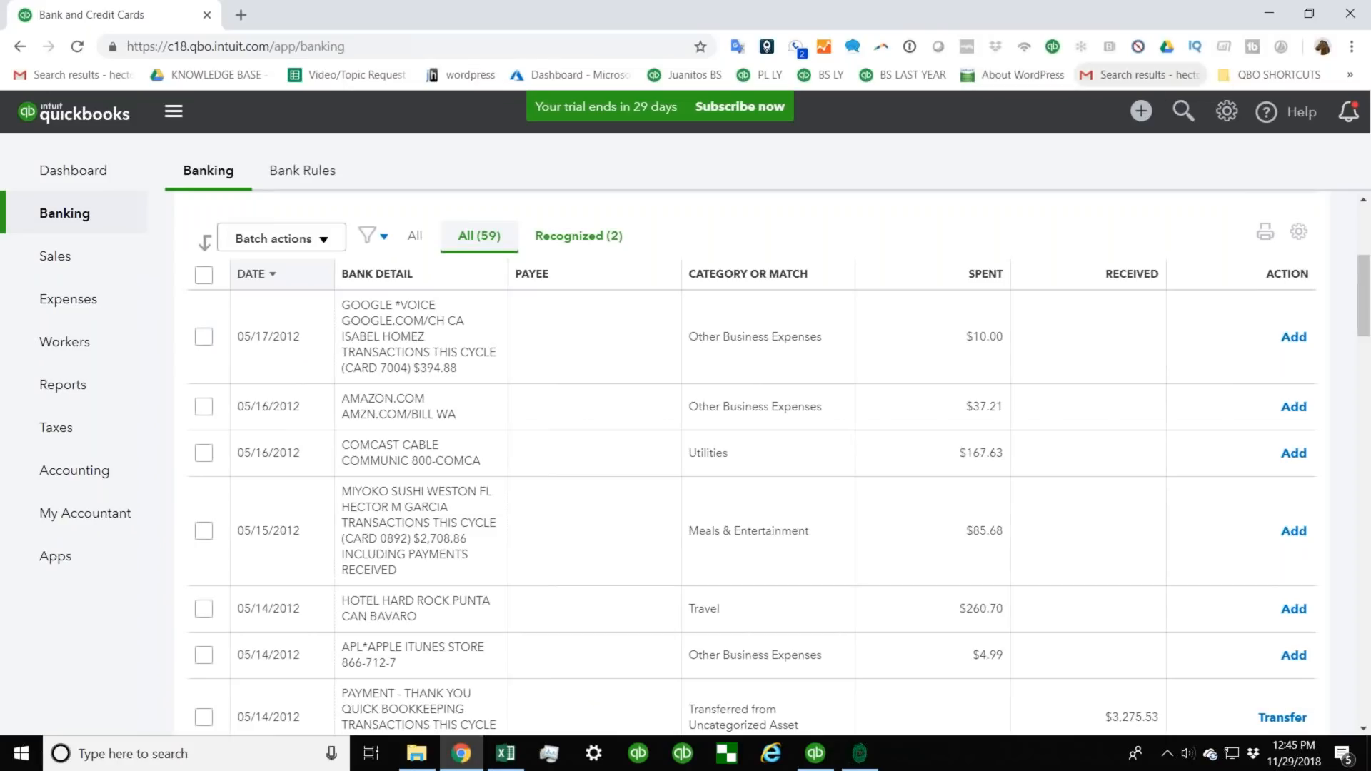
left_click(1227, 115)
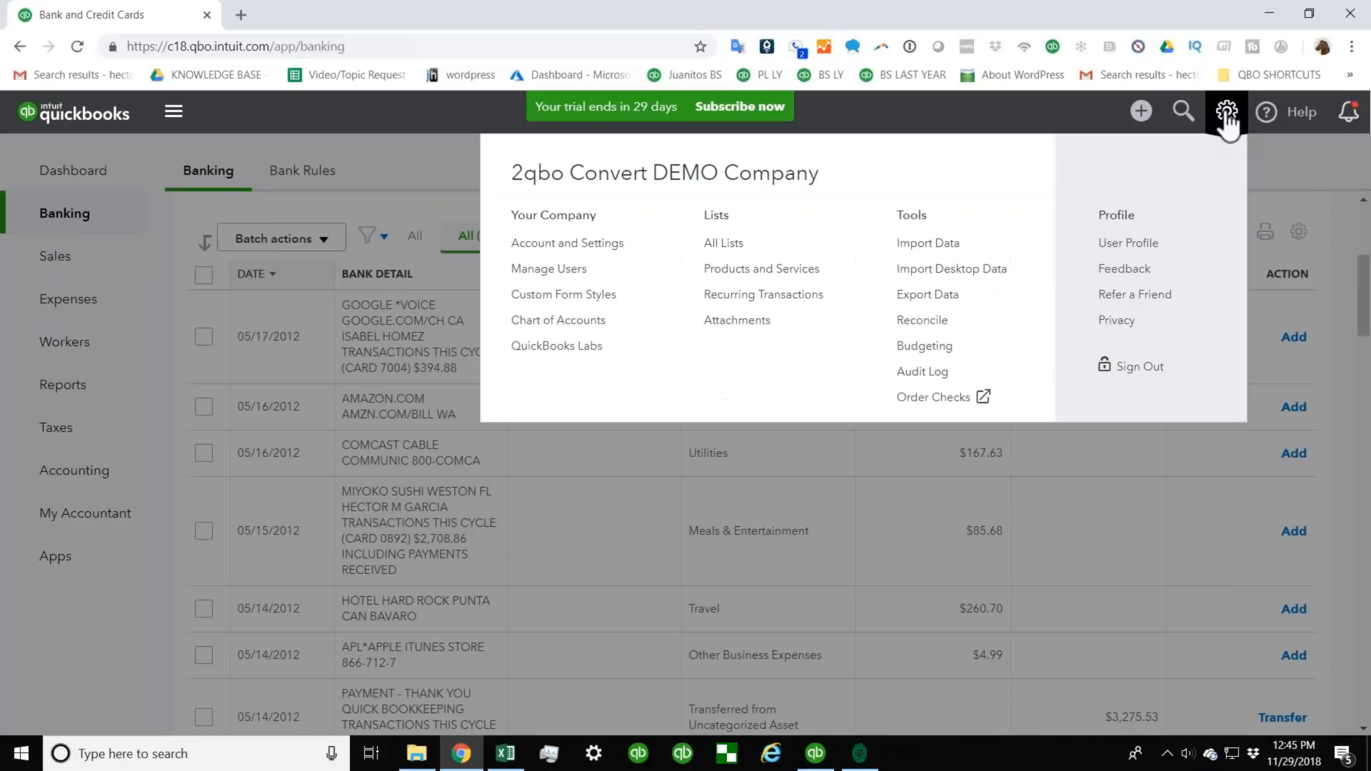
left_click(928, 242)
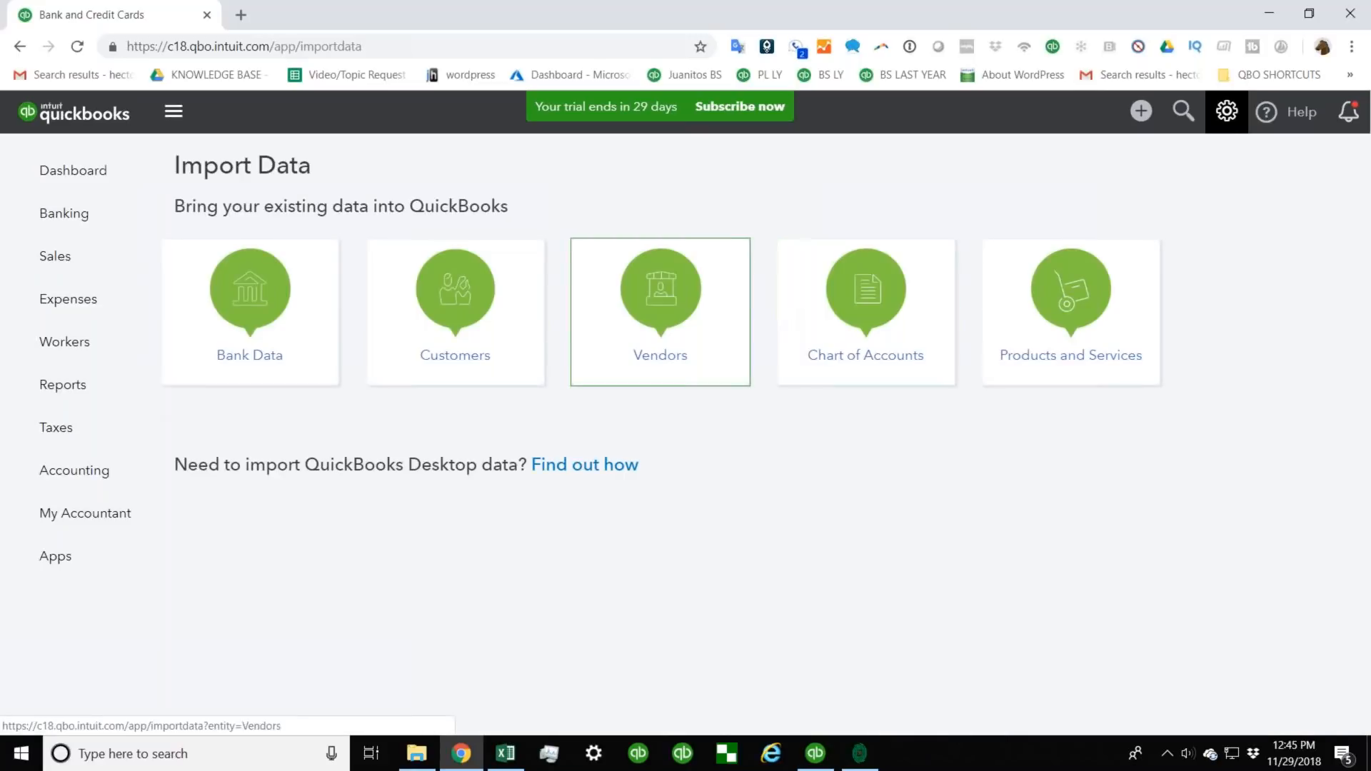
left_click(654, 322)
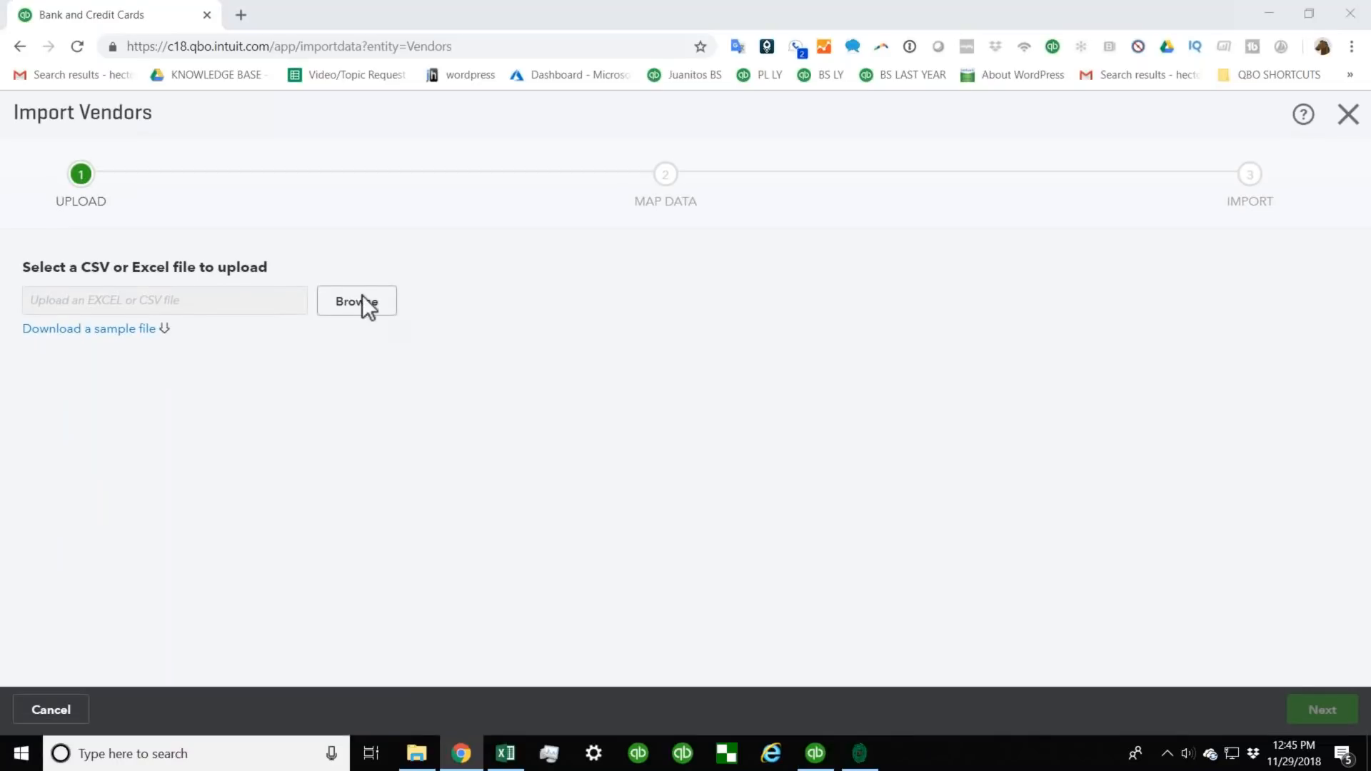
Upload 20120518-statements-0892- DIGITAL.csv from the Desktop as the vendor import file and continue to field mapping.
left_click(362, 296)
left_click(71, 178)
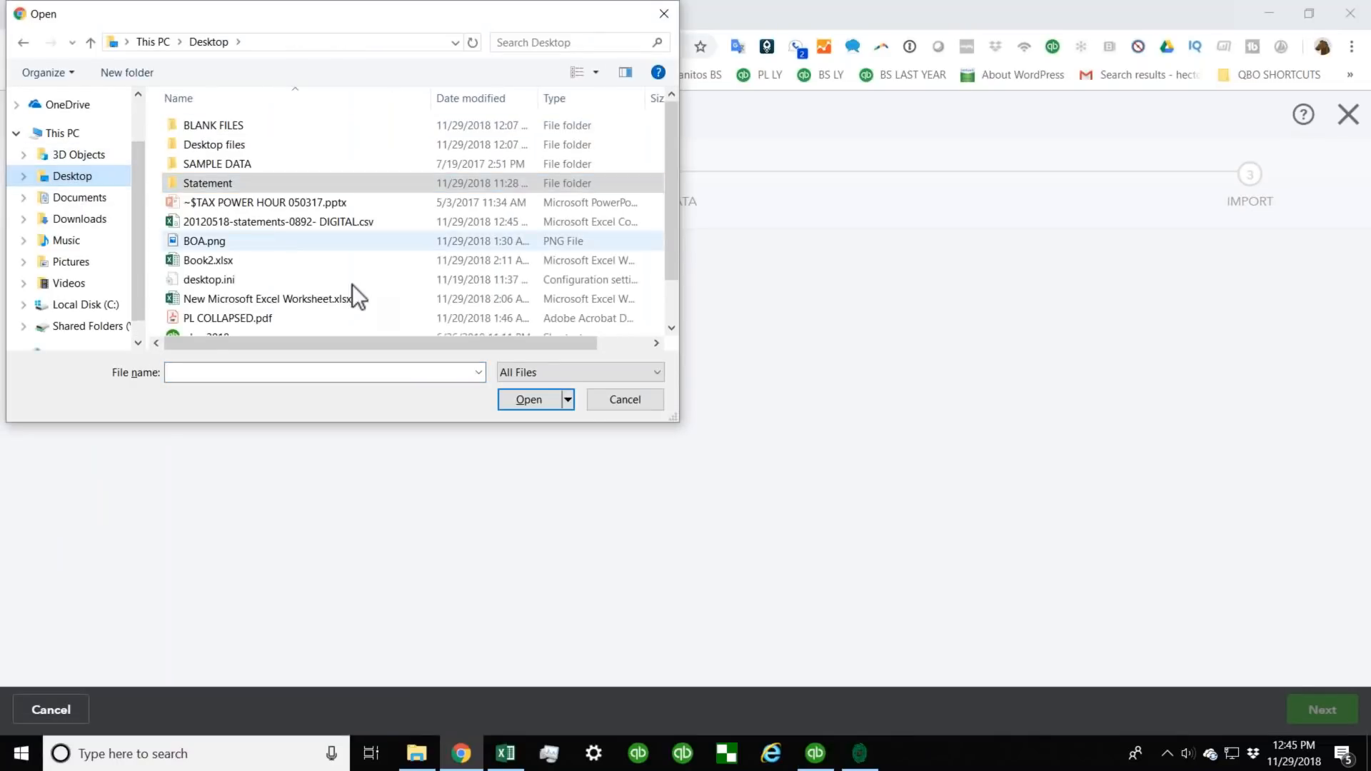
left_click(377, 223)
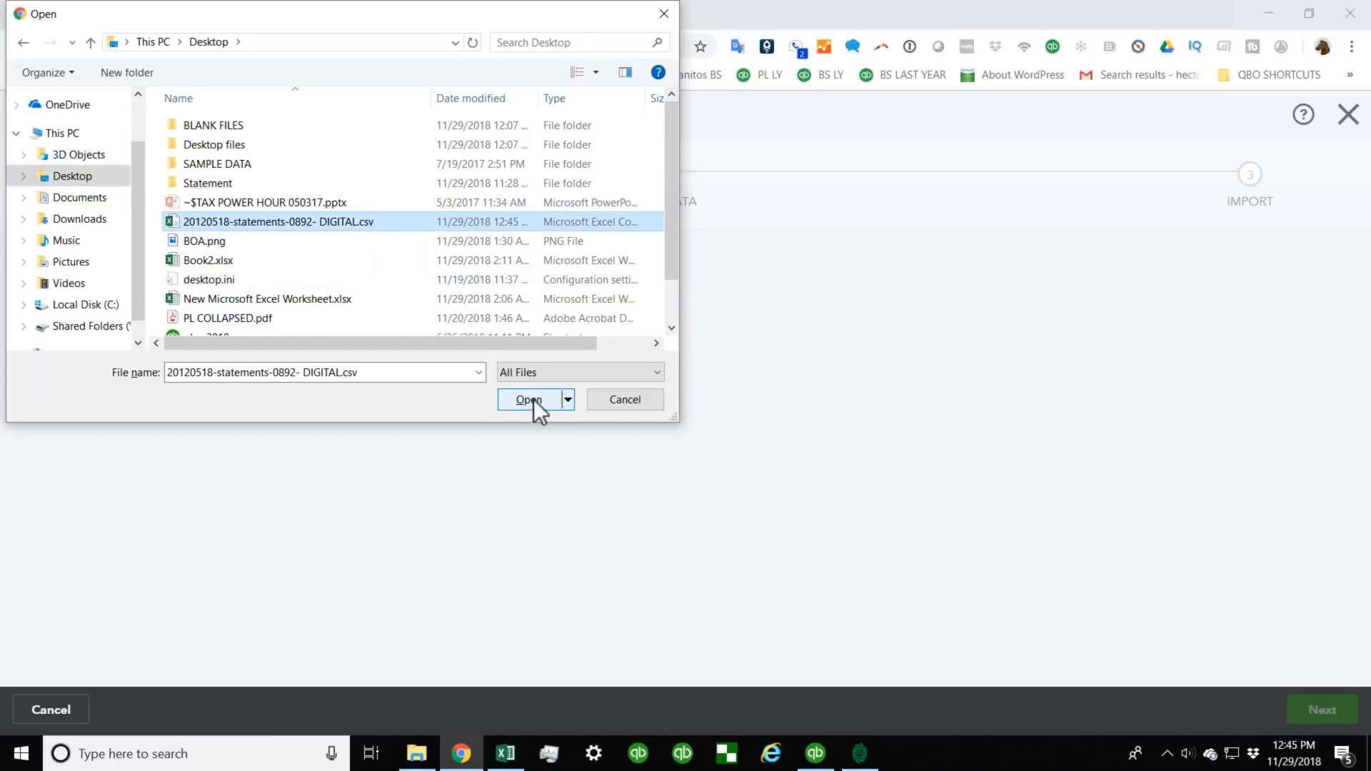
left_click(533, 400)
left_click(1322, 709)
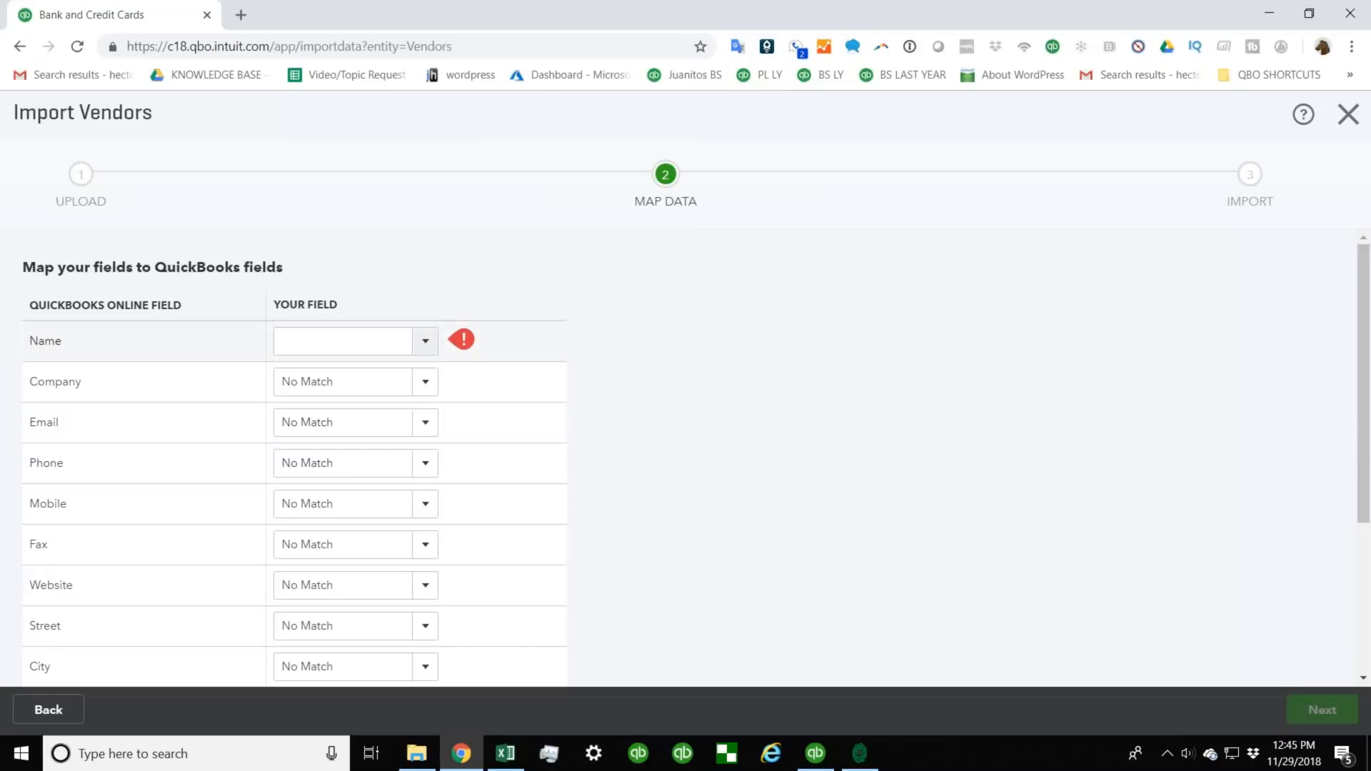
Map the vendor Name field to Payee and import all the listed vendors.
left_click(357, 341)
left_click(369, 376)
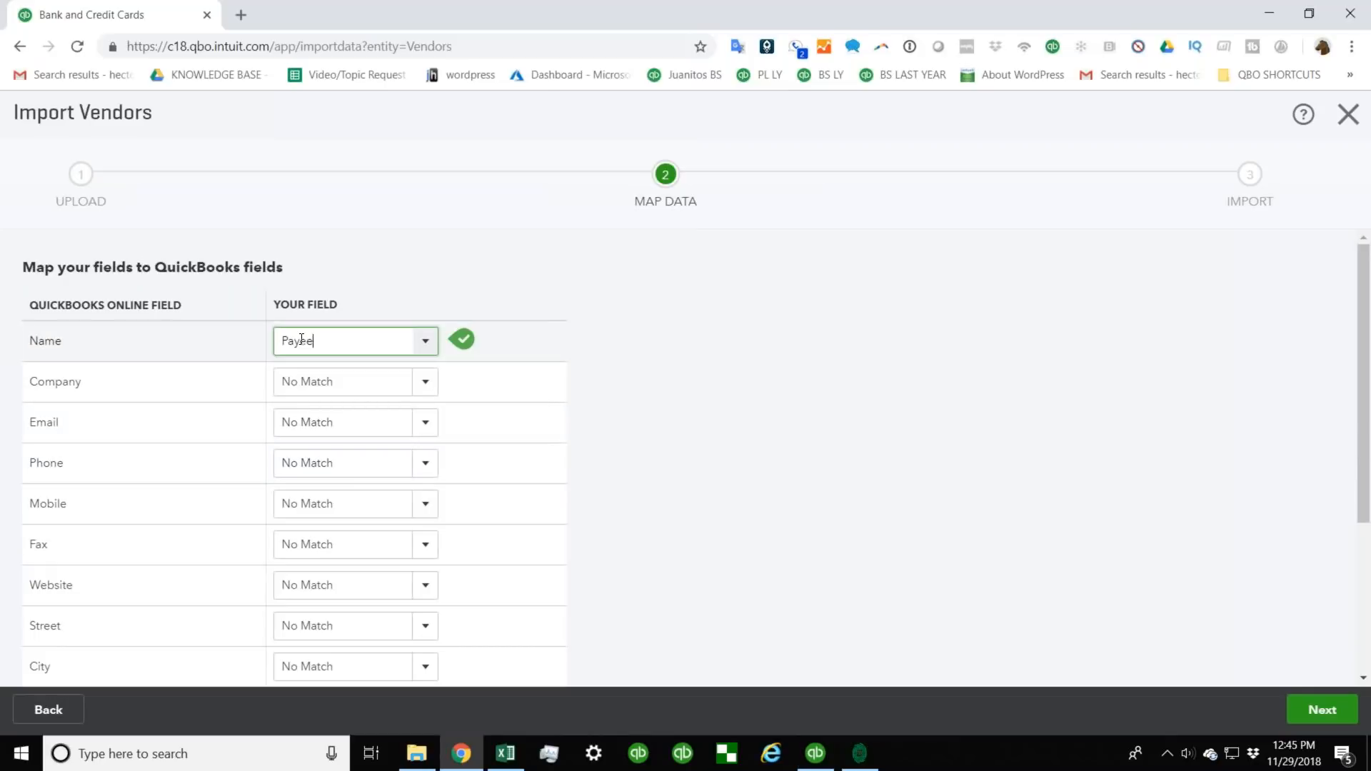
scroll(364, 414, "down", 3)
left_click(1320, 710)
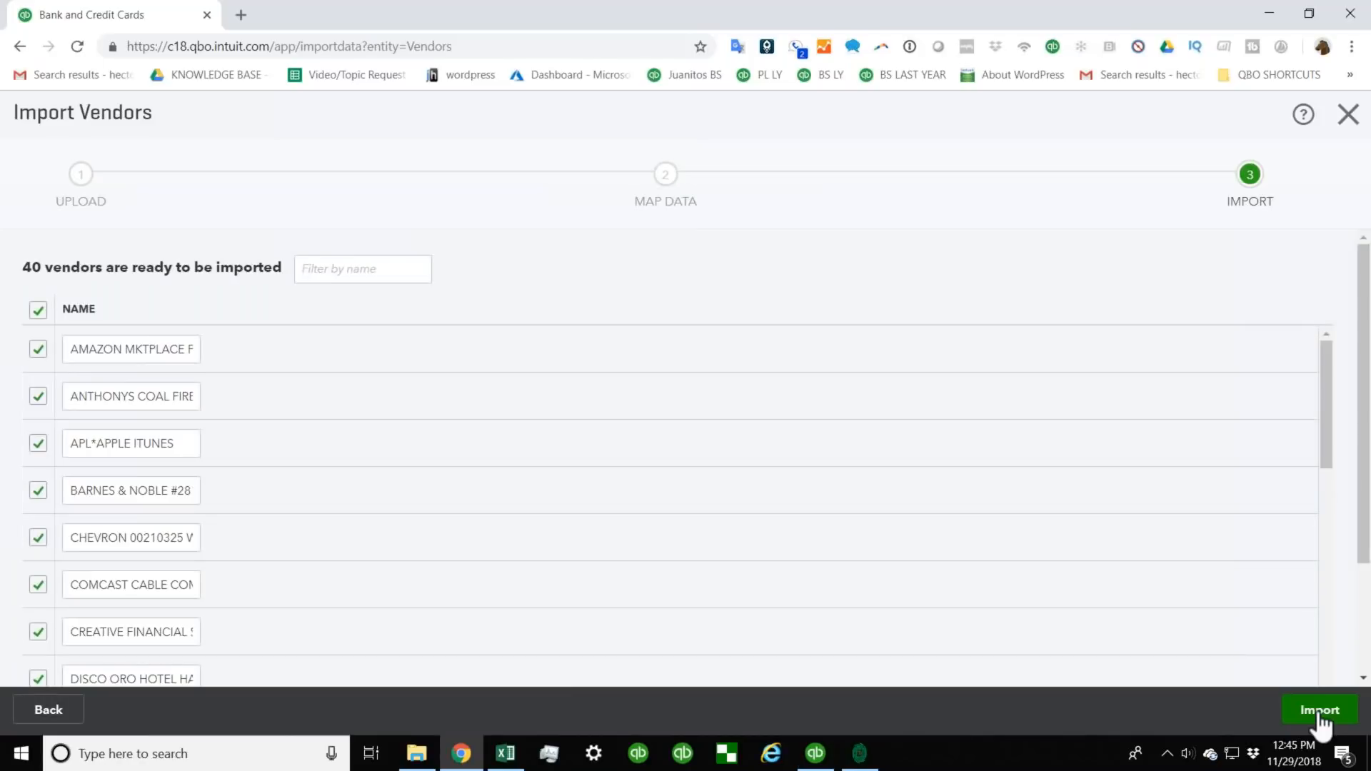
left_click(1319, 714)
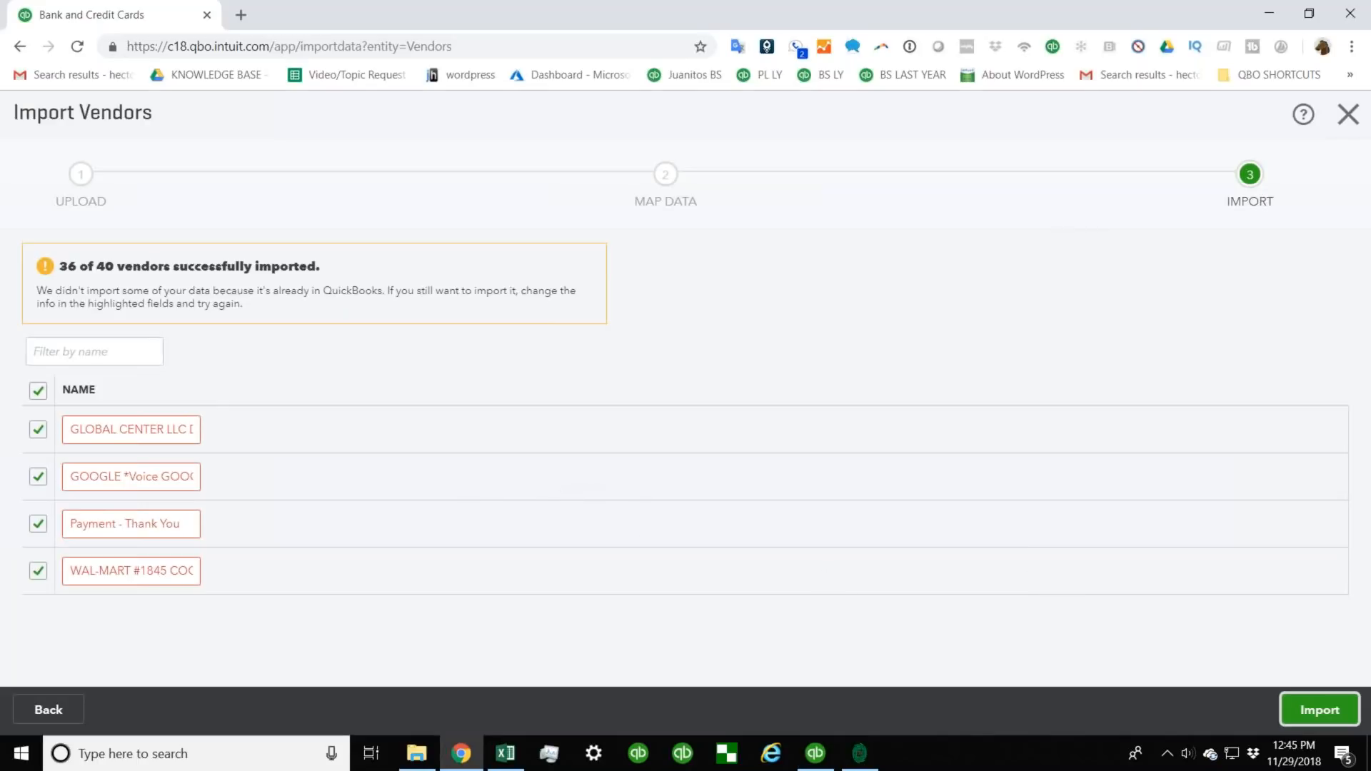
Leave the vendor import with the duplicate vendors unimported and open the bank and credit card transactions page.
key("Escape")
key("Return")
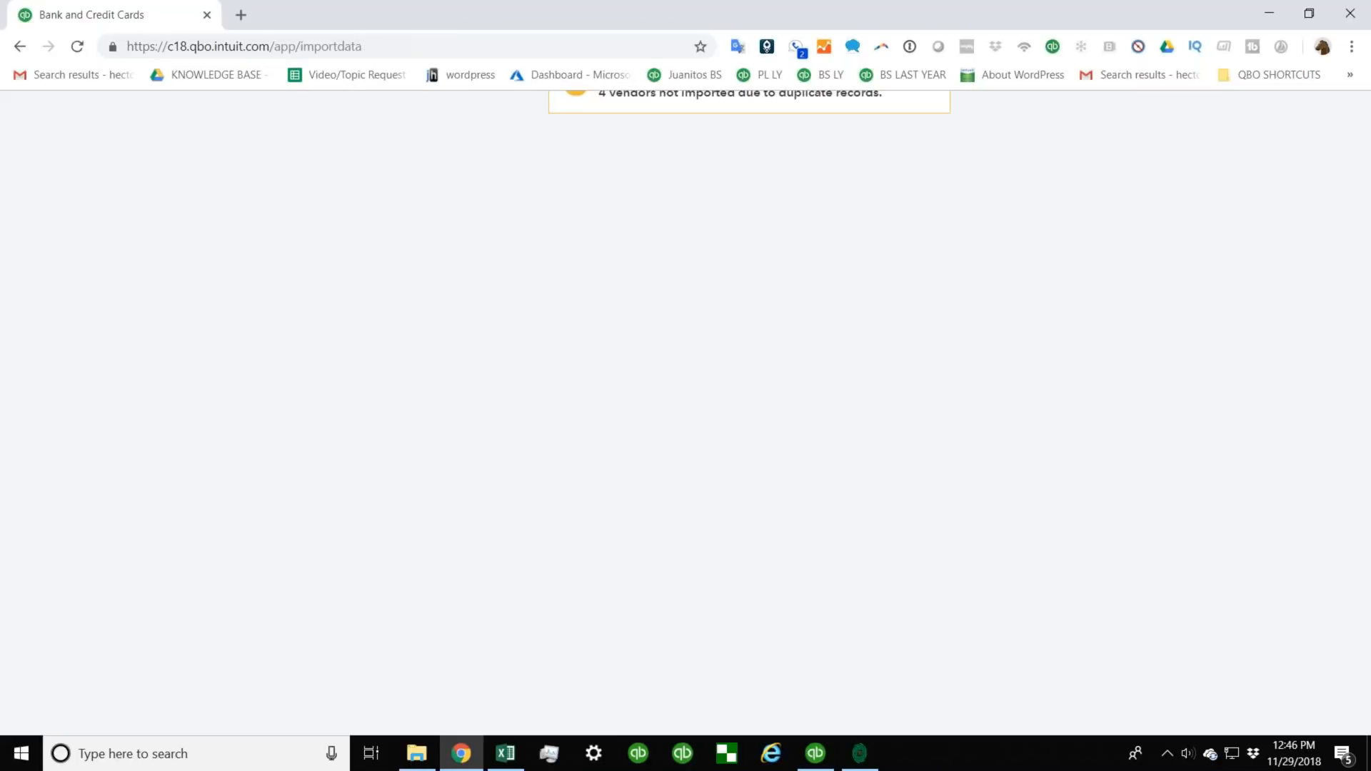
left_click(64, 214)
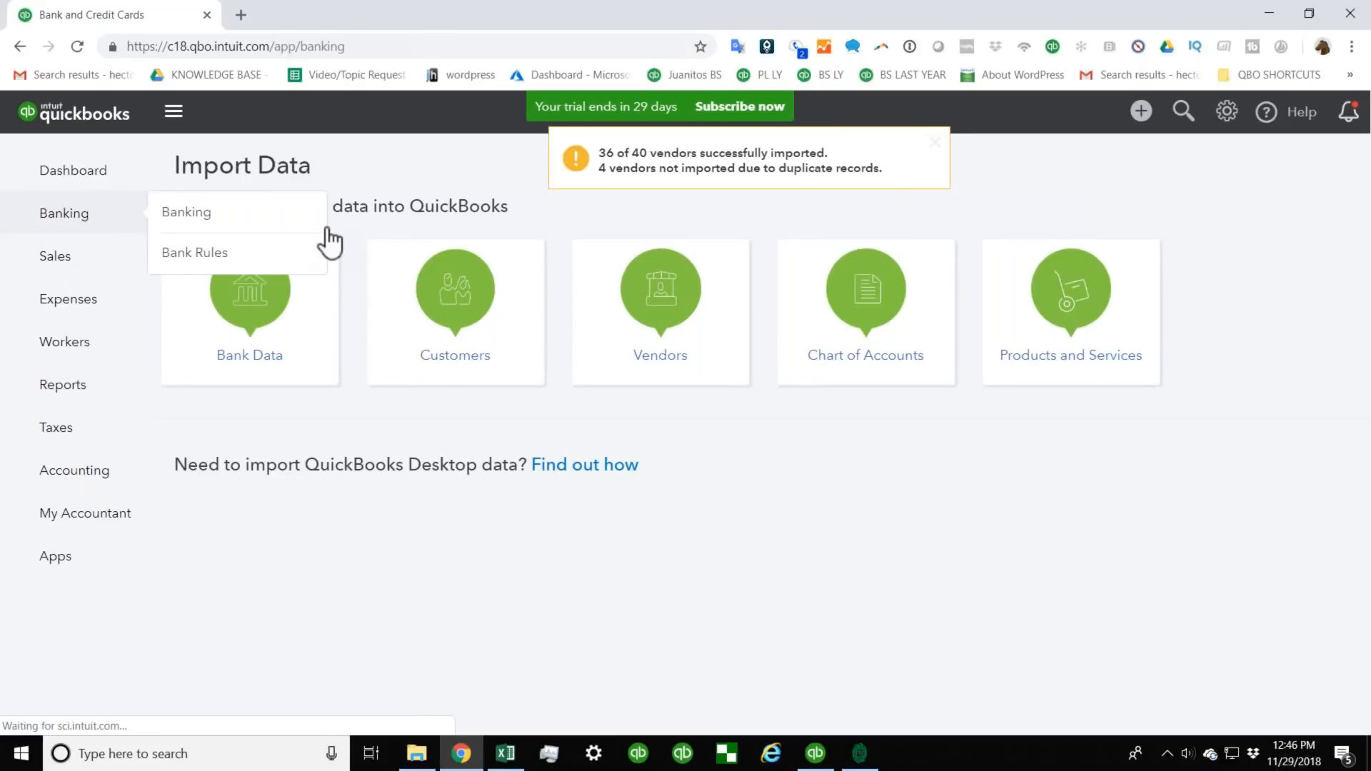
left_click(217, 215)
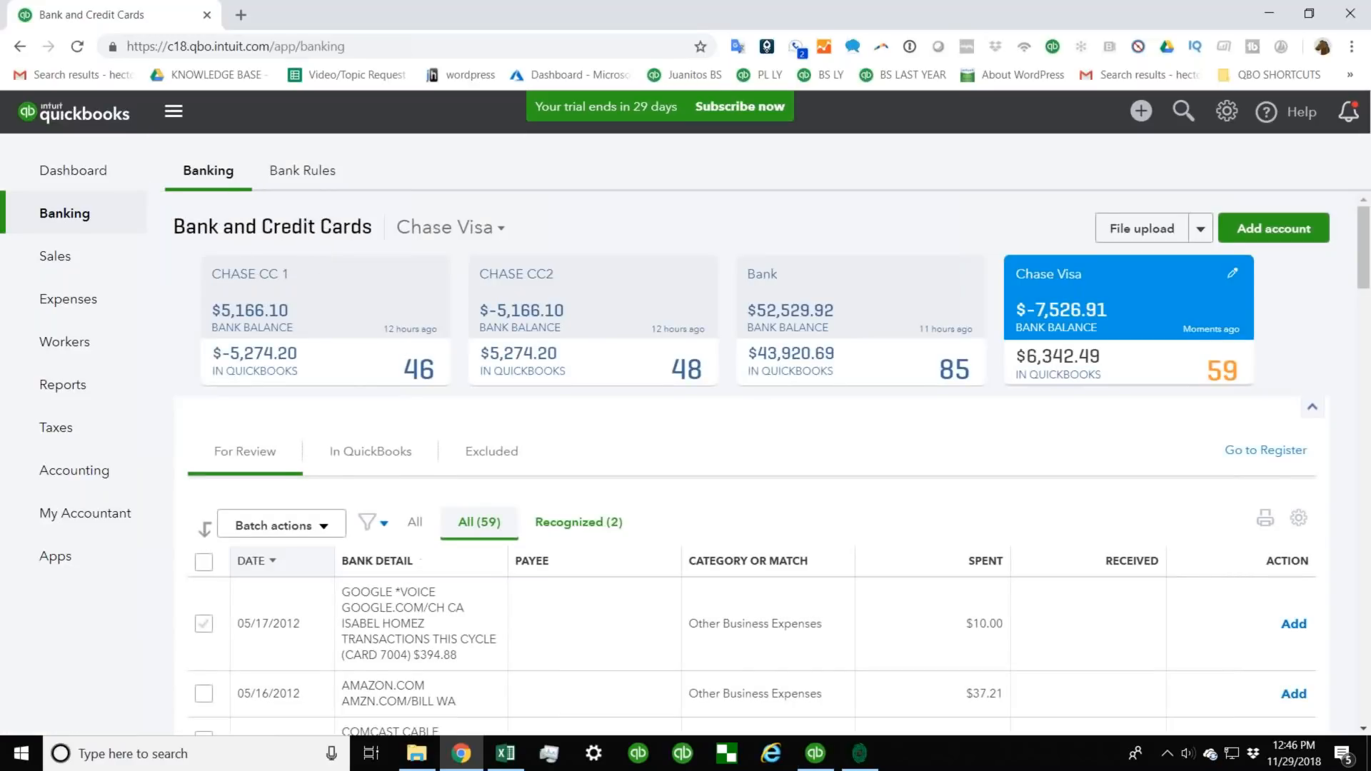
Set the payee of the 05/17/2012 Google Voice transaction to the vendor GOOGLE *VOICE GOOGLE.COM/CH CA and add the transaction.
scroll(438, 388, "down", 4)
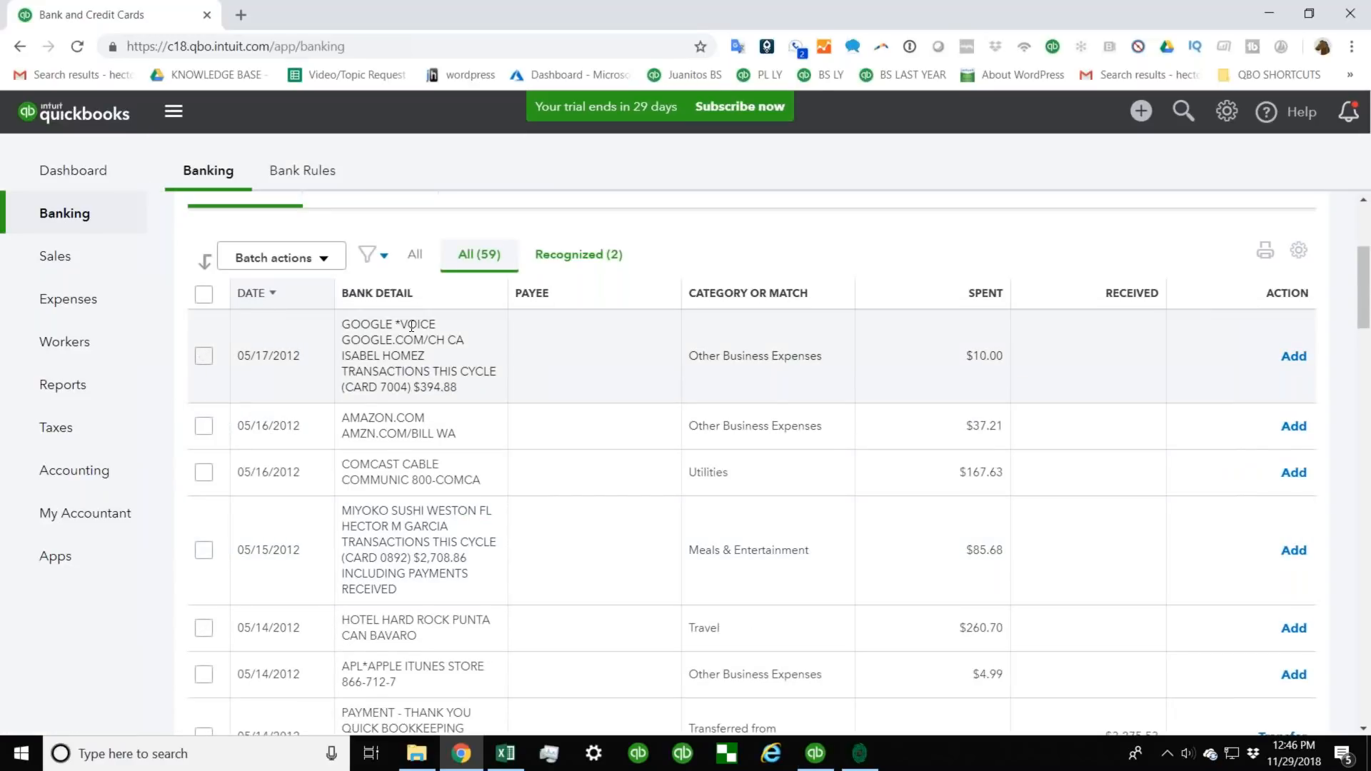
left_click(412, 327)
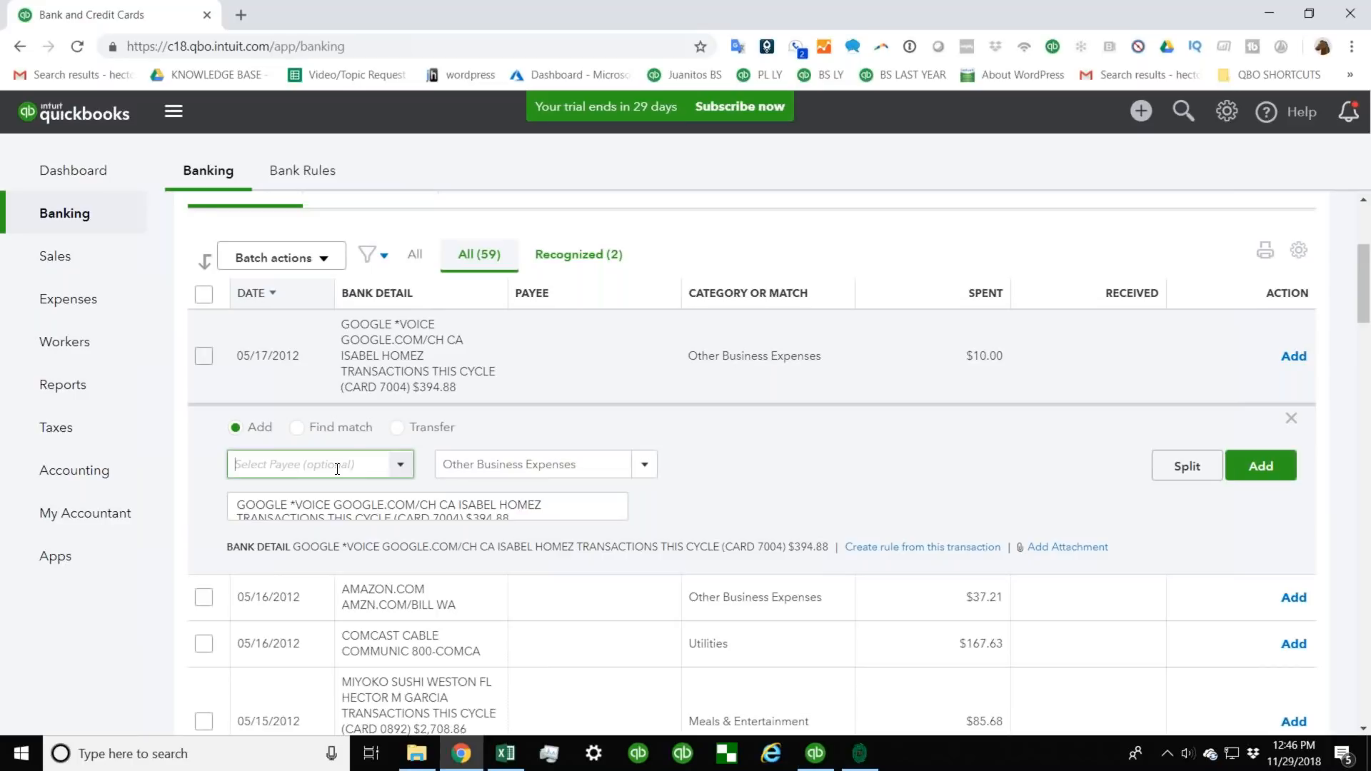
left_click(401, 466)
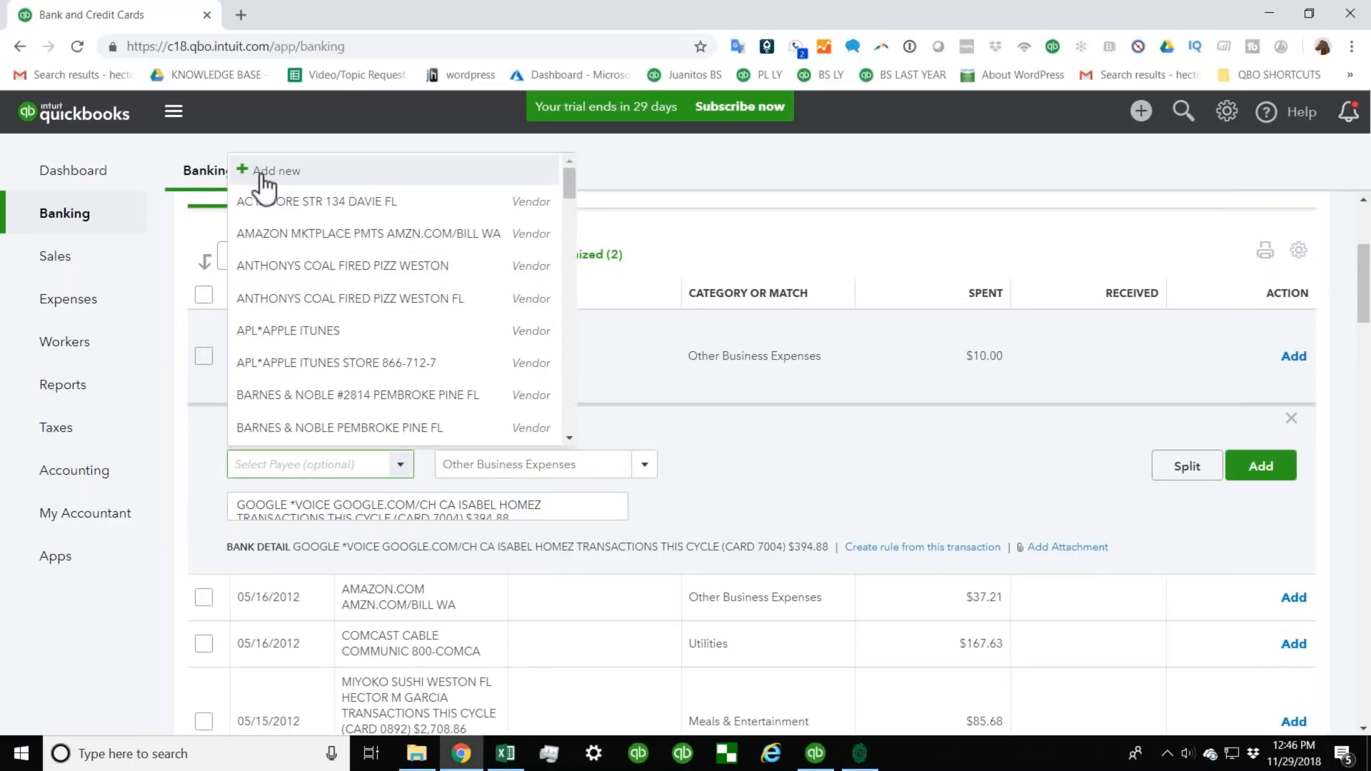
left_click_drag(571, 201, 571, 218)
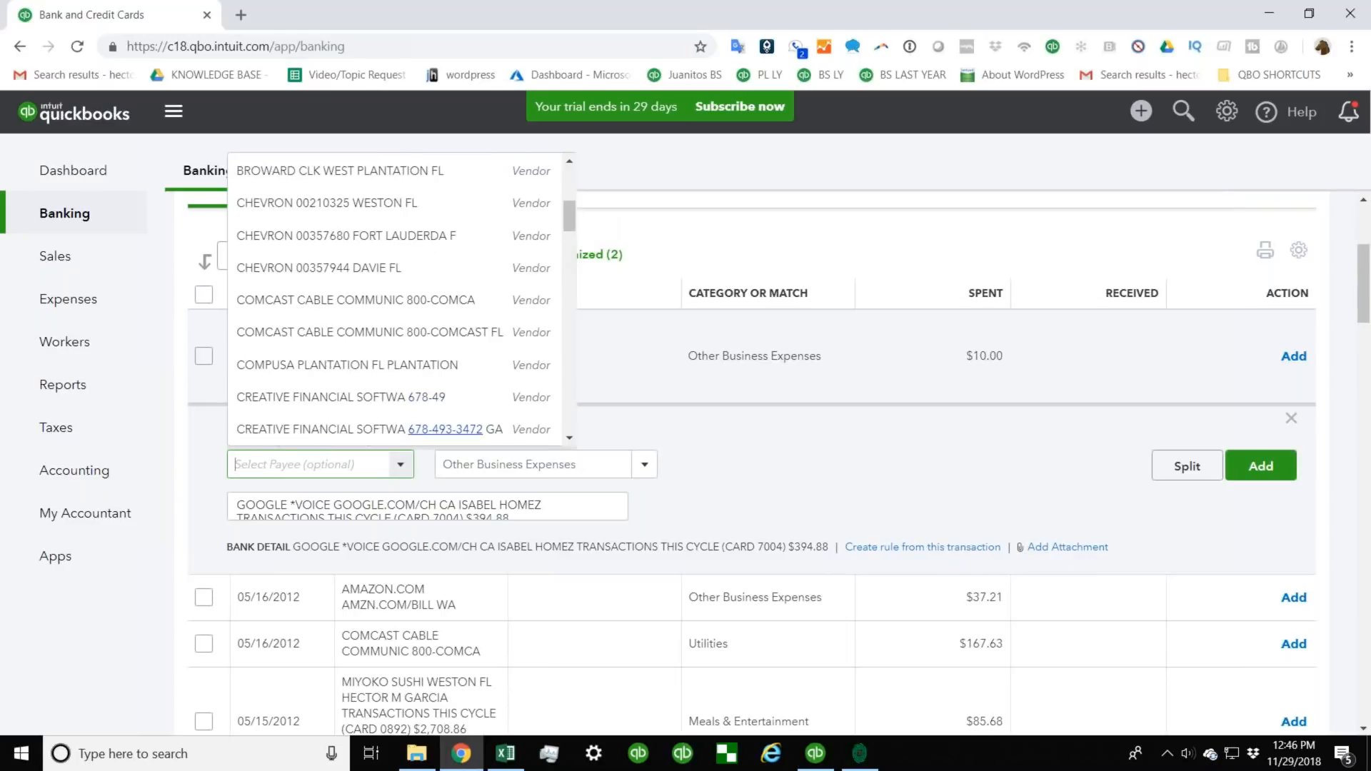
left_click(302, 466)
type("googl")
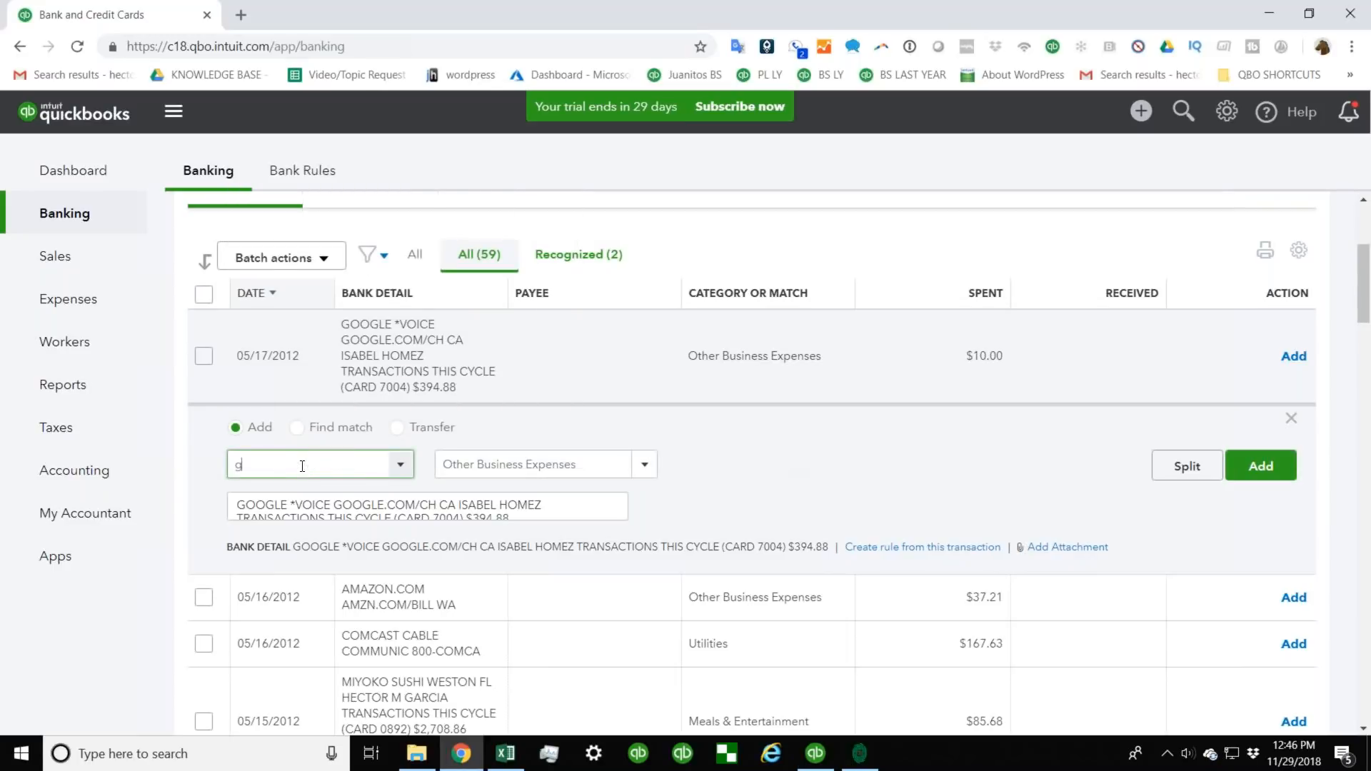
scroll(302, 466, "up", 1)
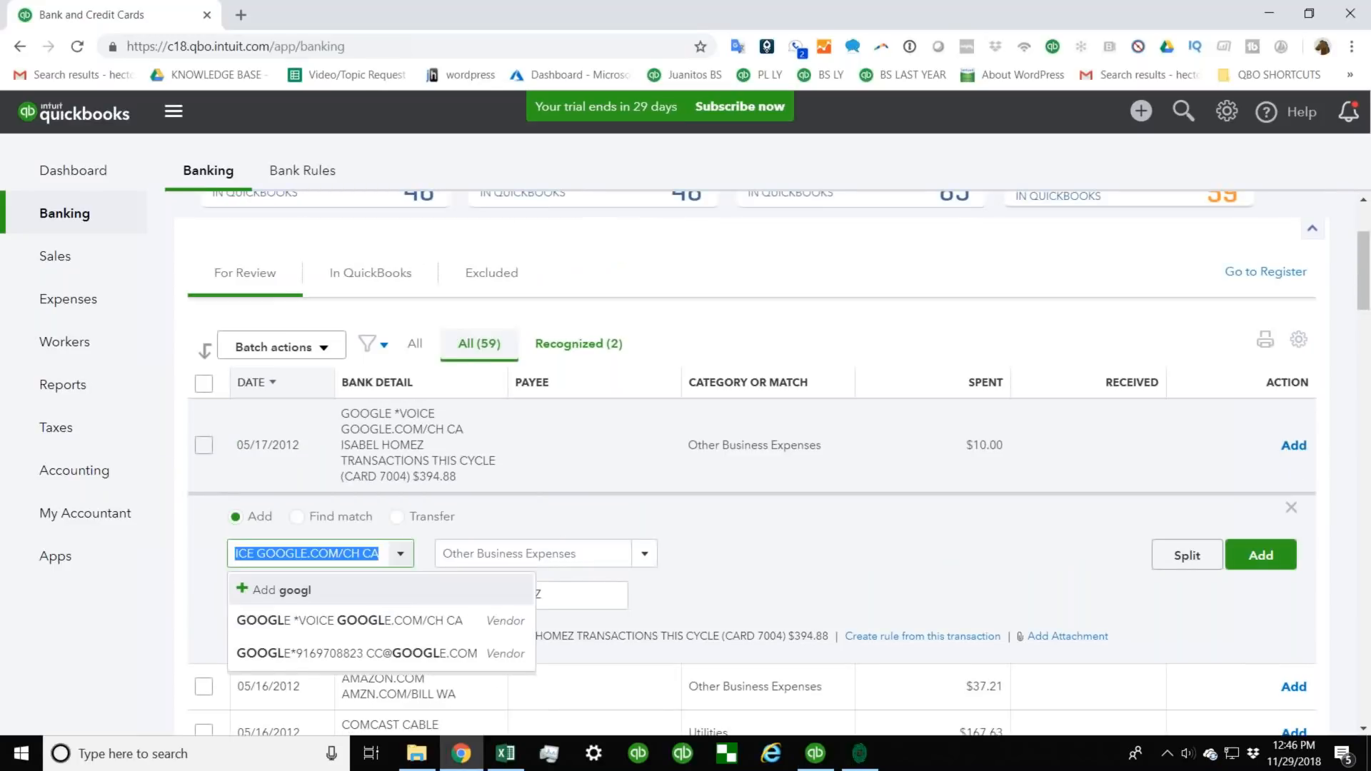
left_click(392, 629)
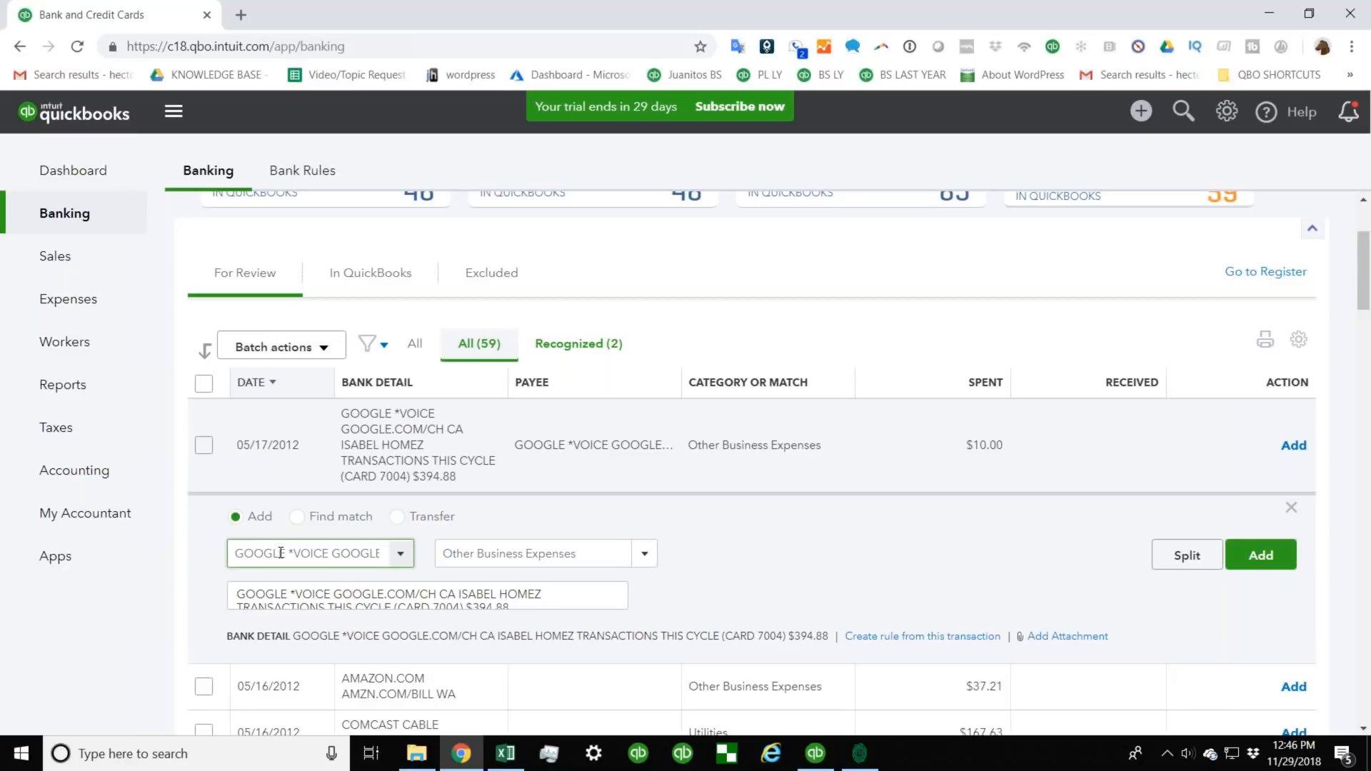
mouse_move(64, 213)
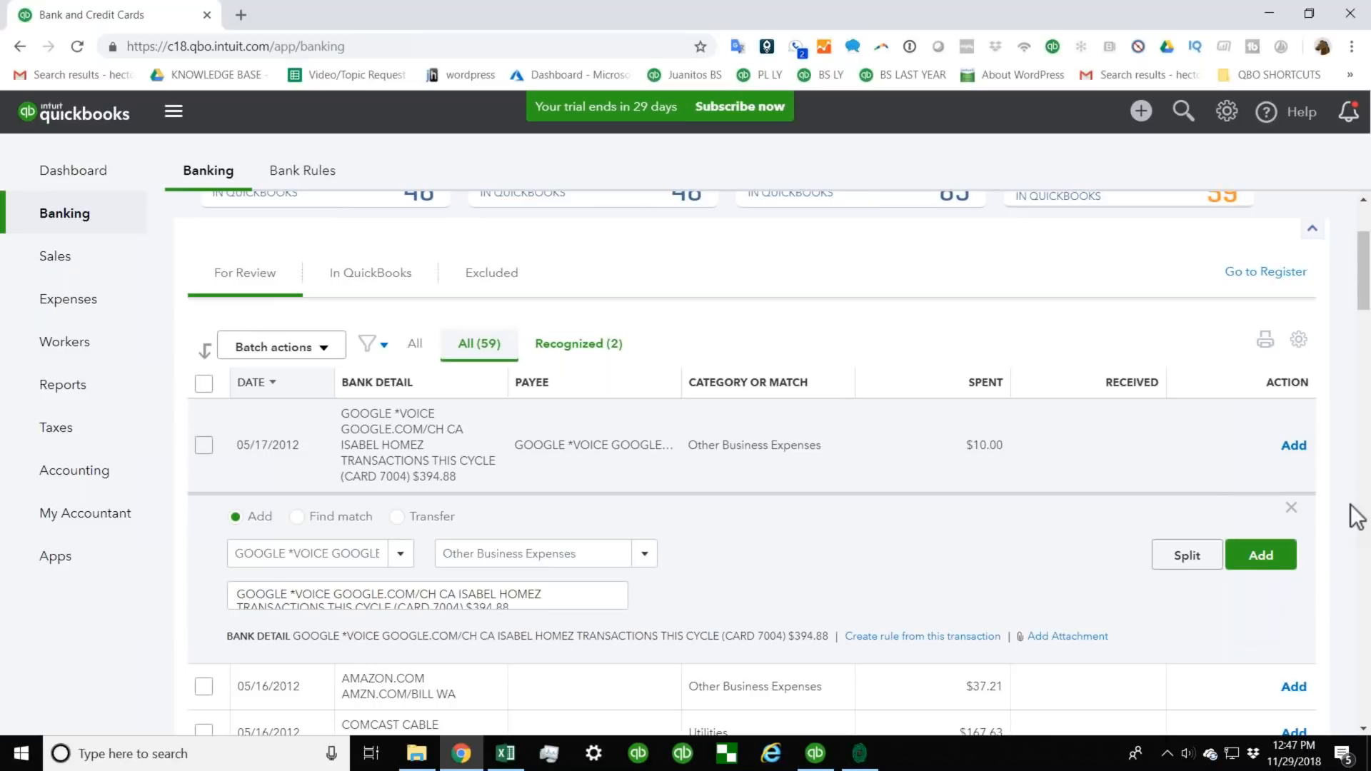
left_click(1258, 558)
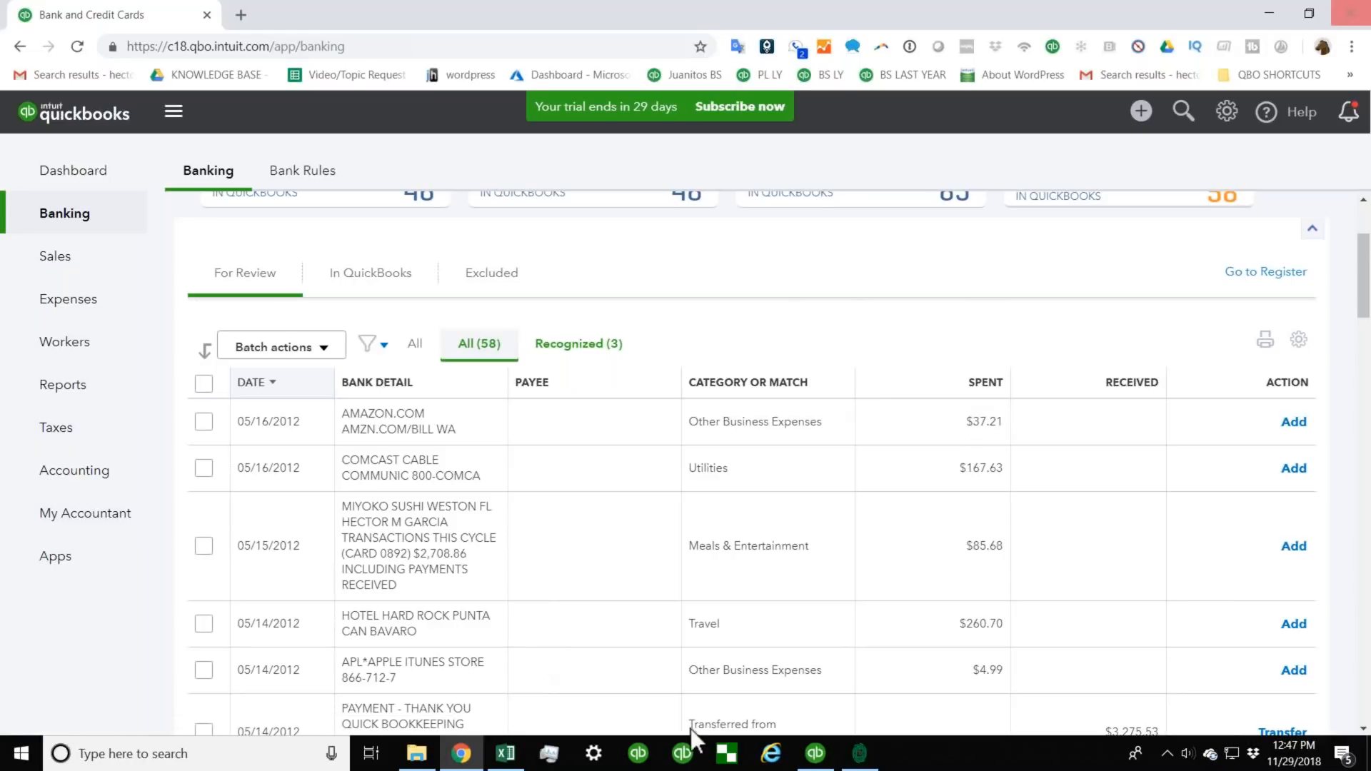
Switch to QuickBooks Desktop and open Add/Edit Multiple List Entries with the Vendors list selected.
left_click(814, 753)
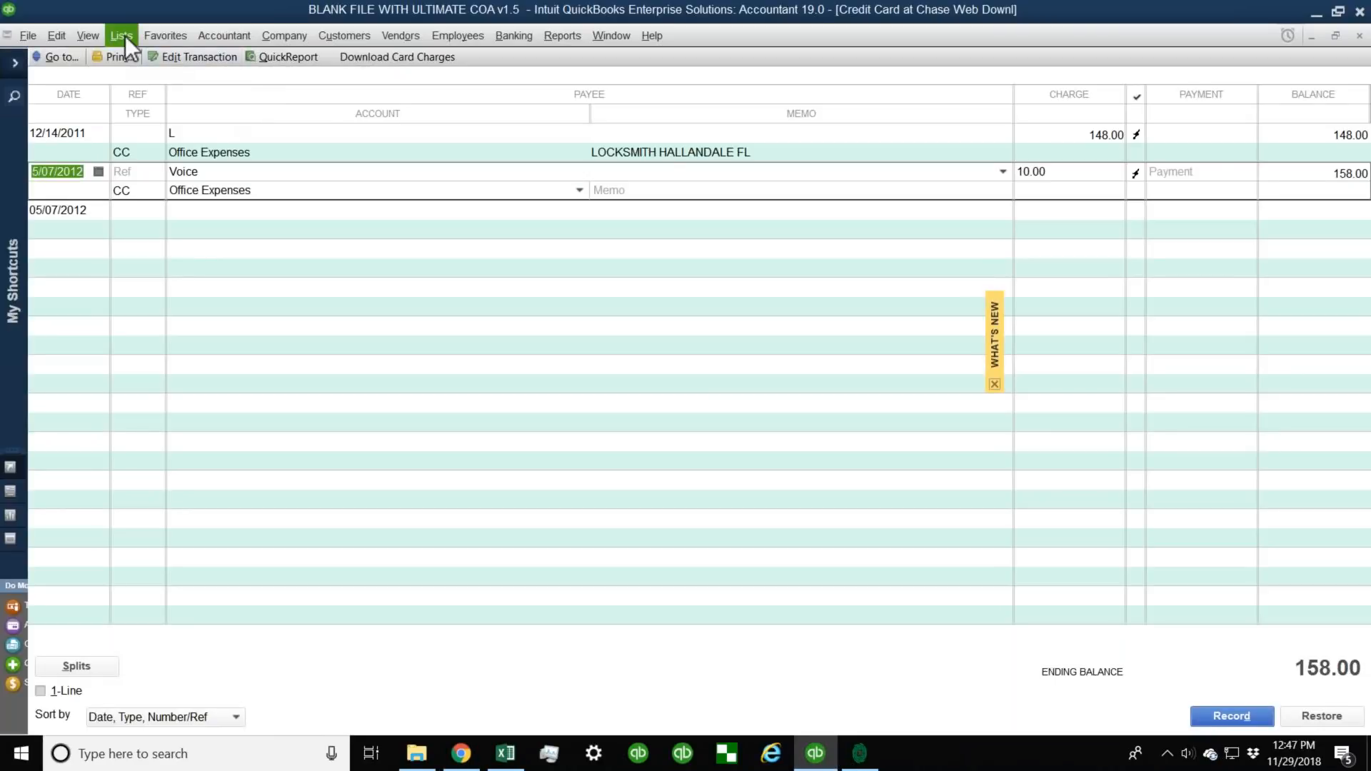
left_click(123, 36)
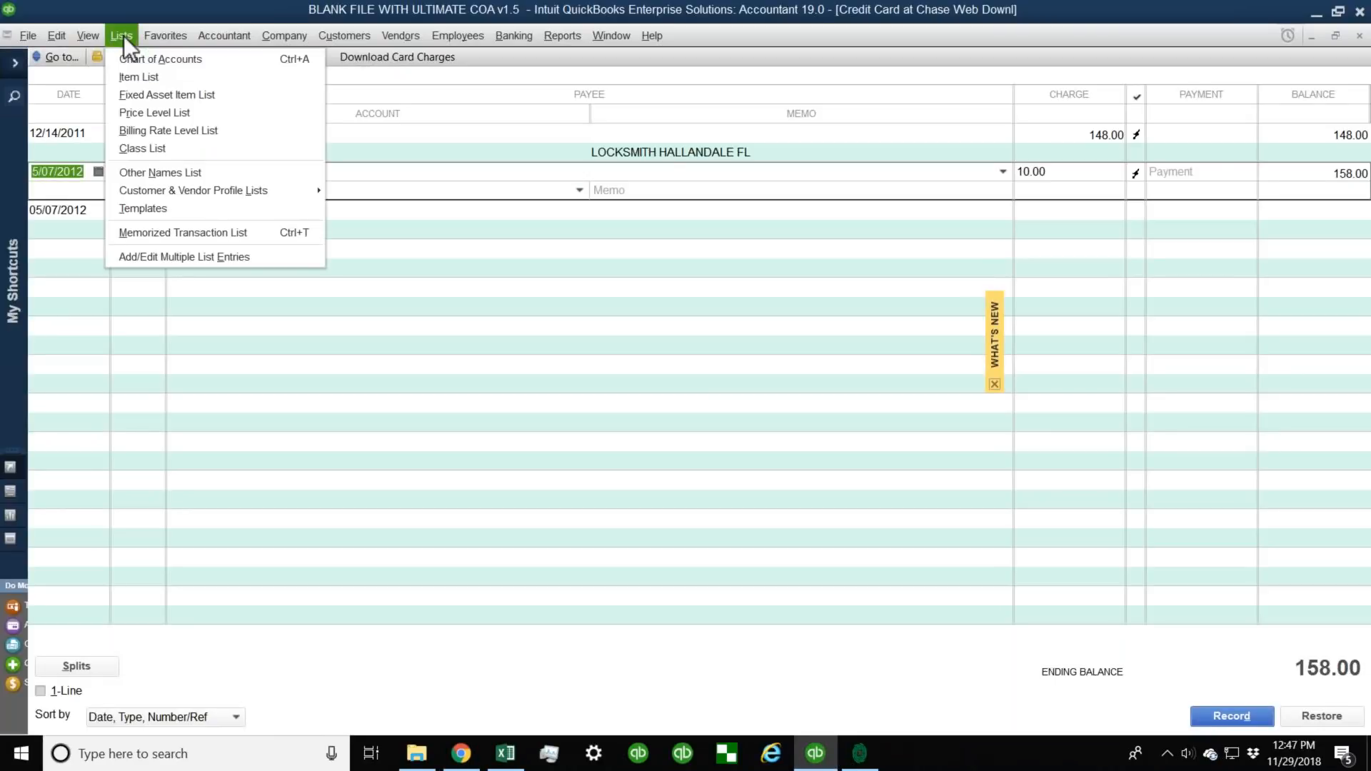
left_click(169, 257)
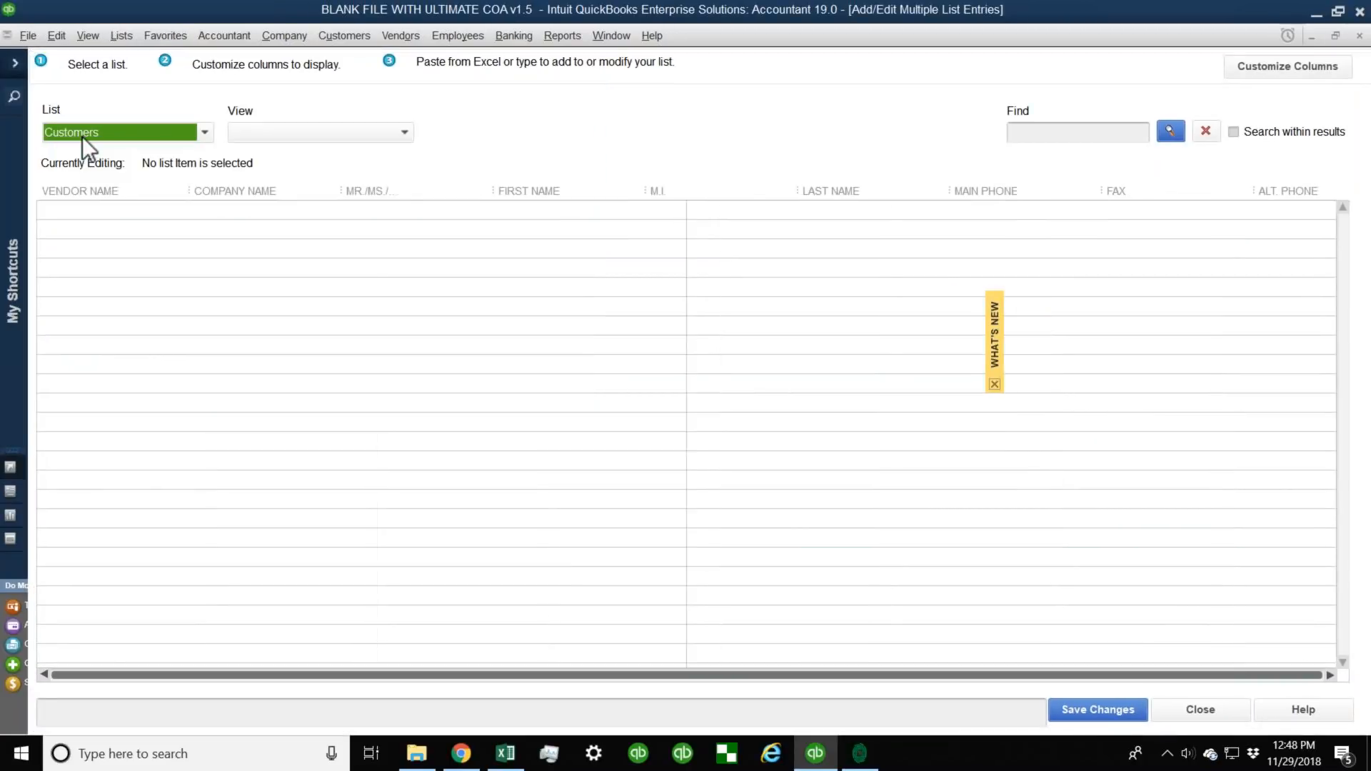
left_click(80, 134)
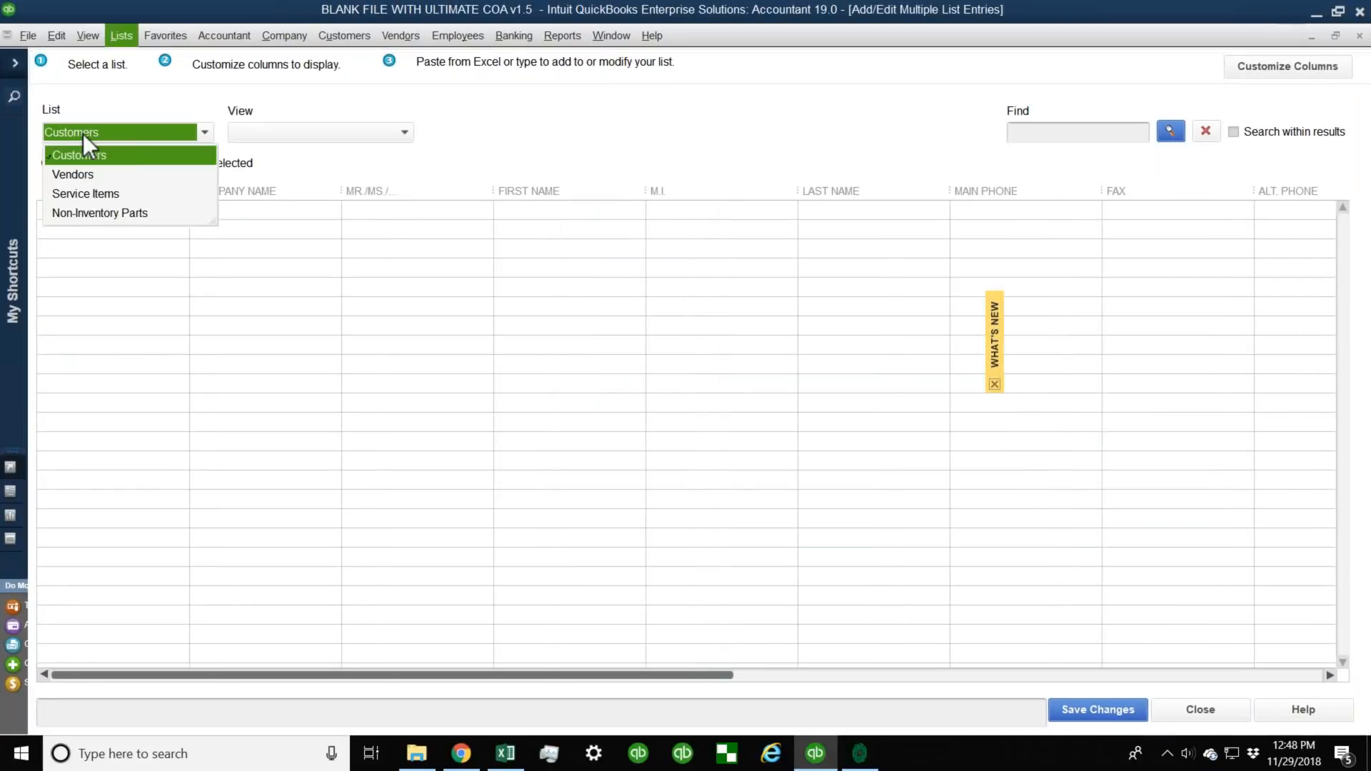
left_click(83, 173)
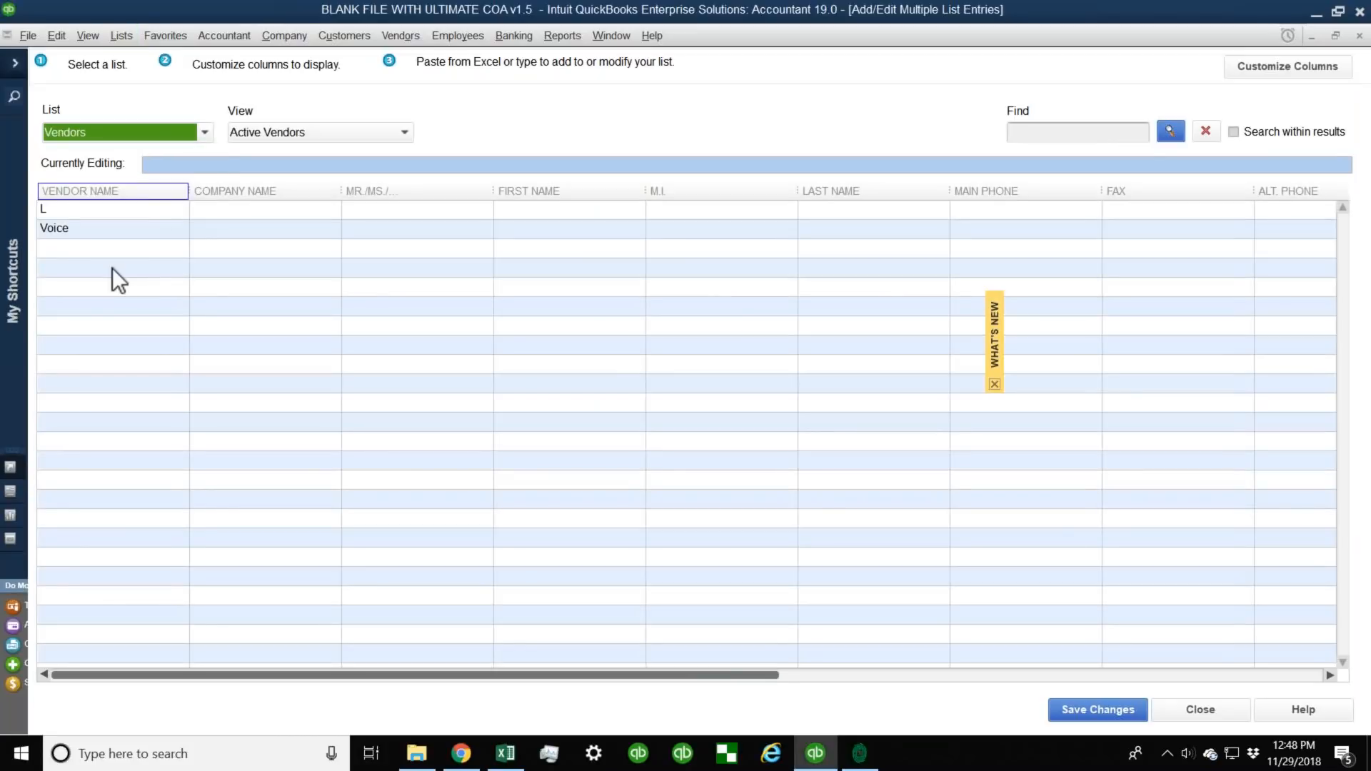
Switch to Excel and copy the payee names in A2:A41 of Sheet1, excluding the Payee header.
left_click(506, 751)
left_click_drag(39, 223, 54, 616)
right_click(49, 583)
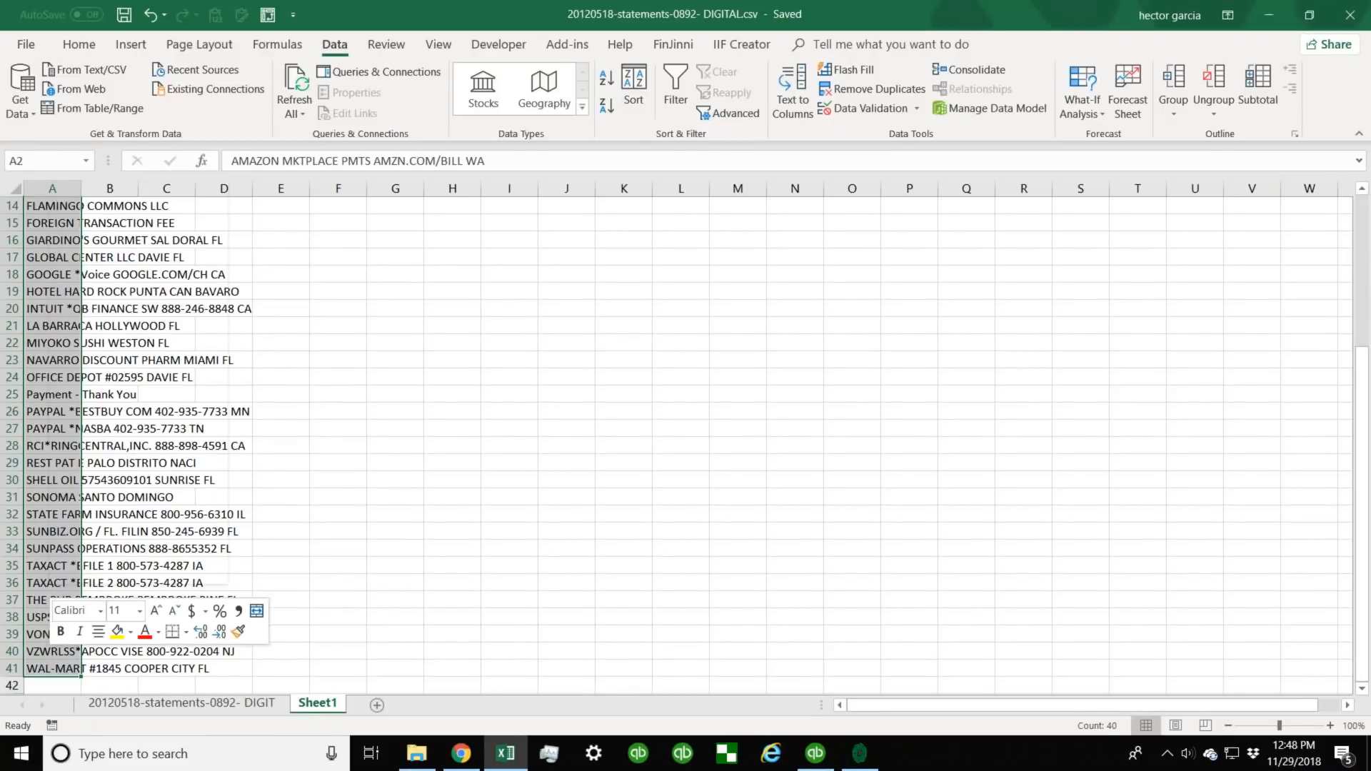
left_click(88, 215)
scroll(87, 215, "up", 5)
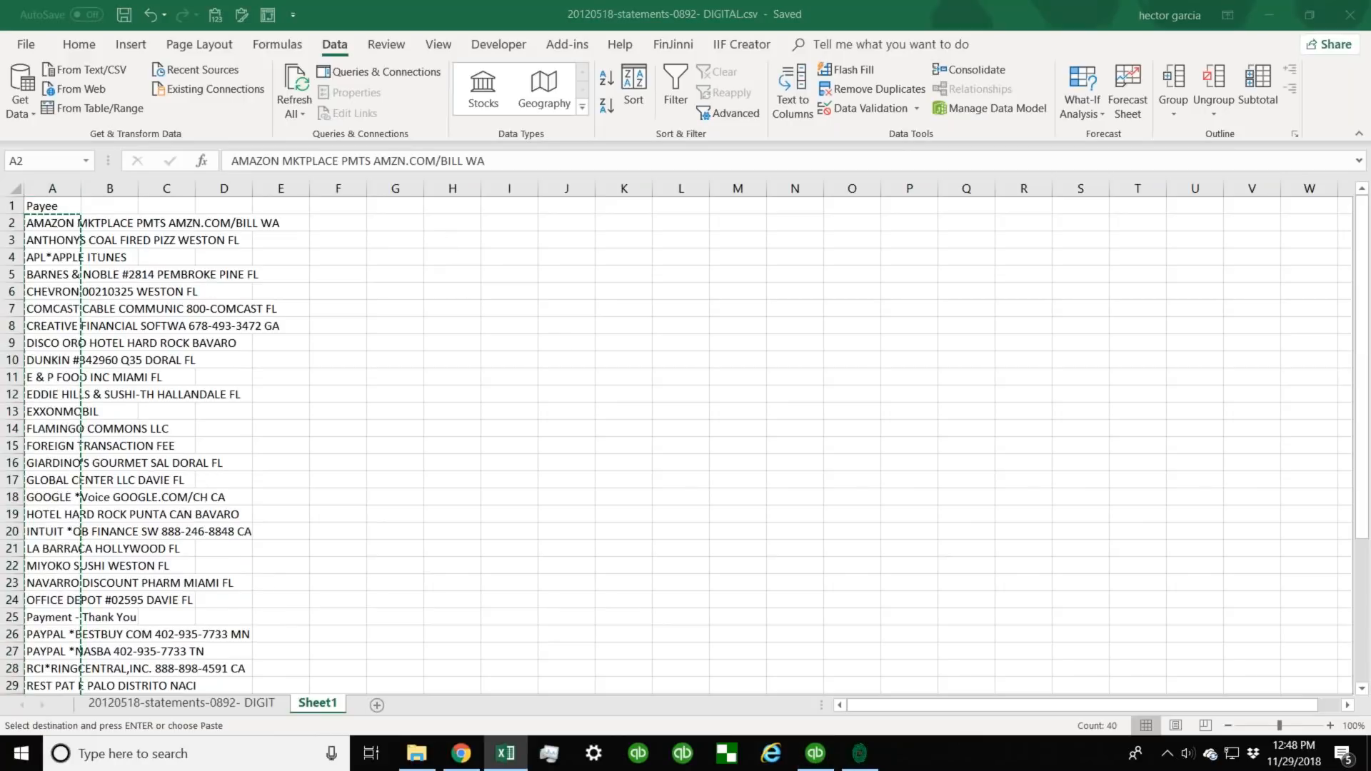
Switch back to QuickBooks Desktop, paste the copied payees into the Vendor Name column below Voice, and save the vendor records.
key("alt+Tab")
left_click(64, 250)
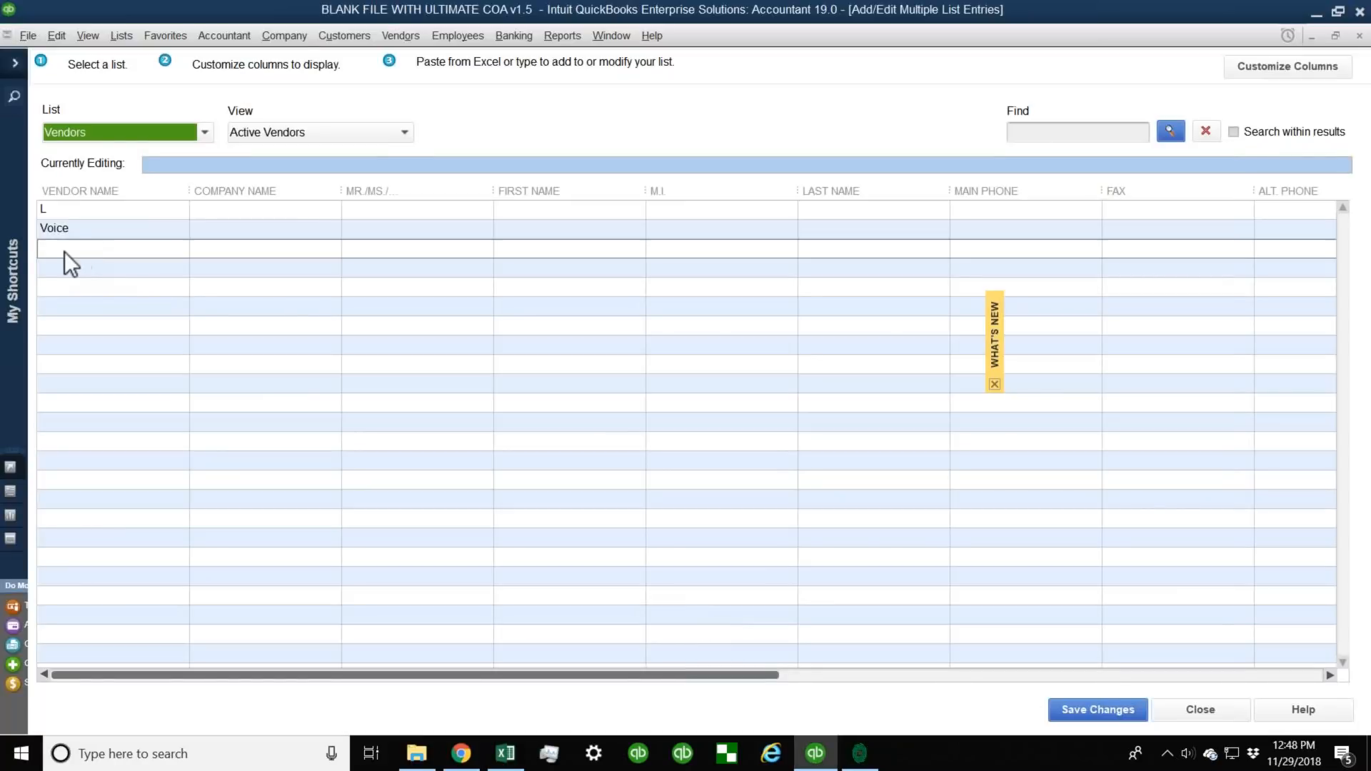
key("ctrl+v")
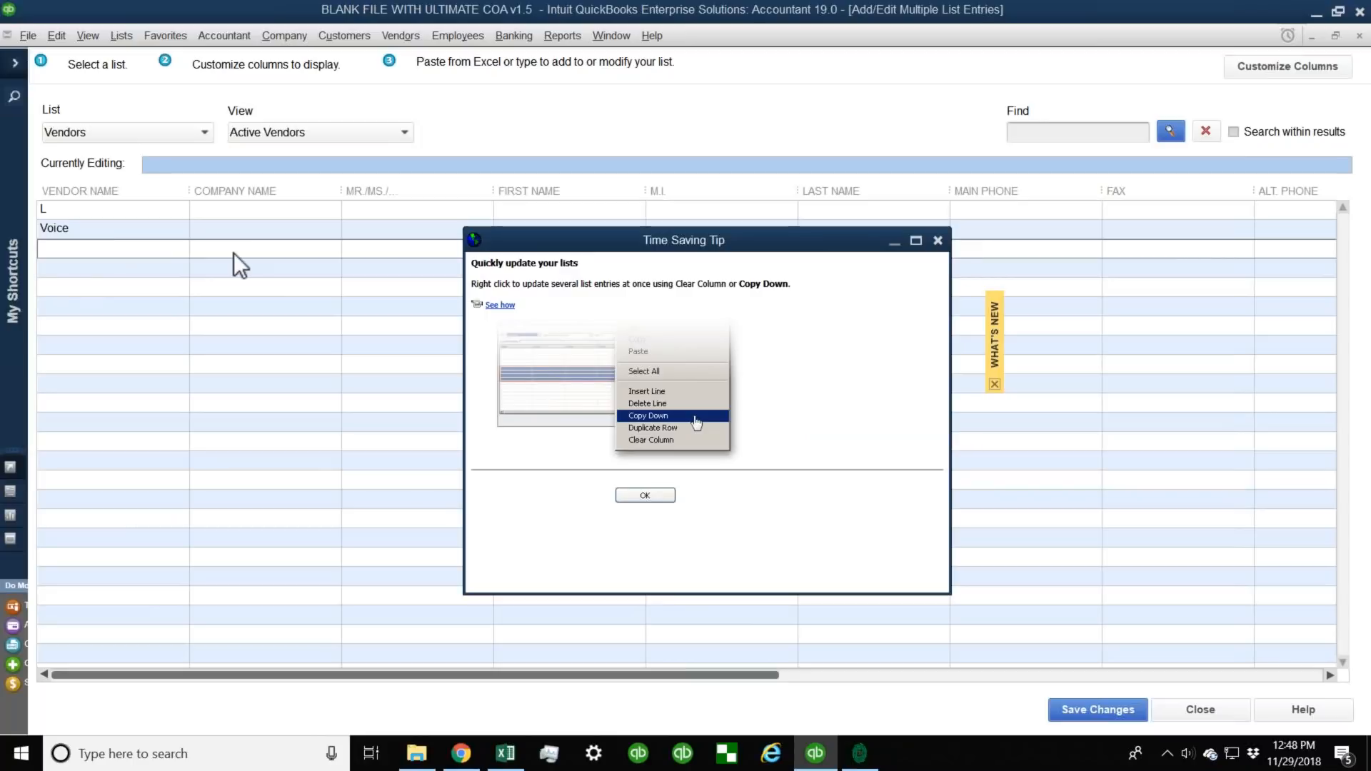
key("Return")
right_click(50, 250)
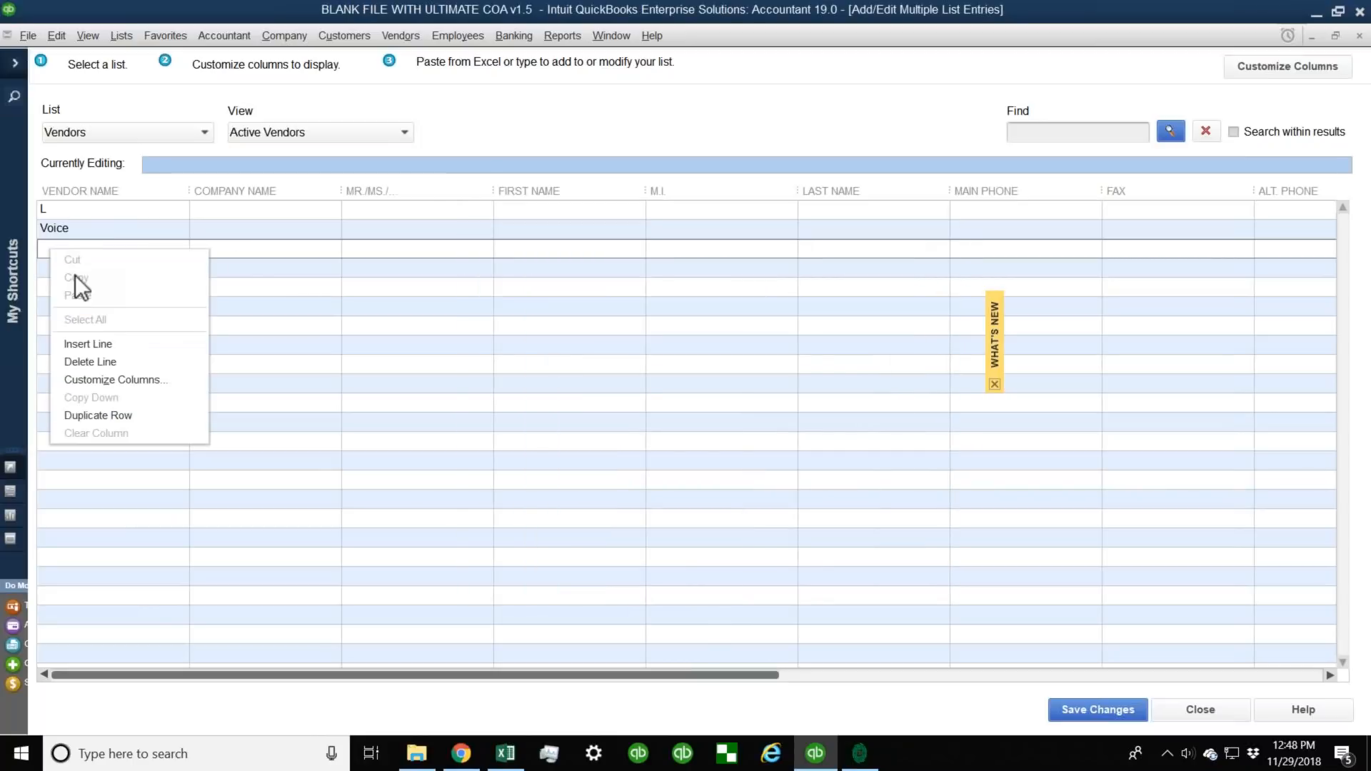
left_click(47, 247)
right_click(48, 247)
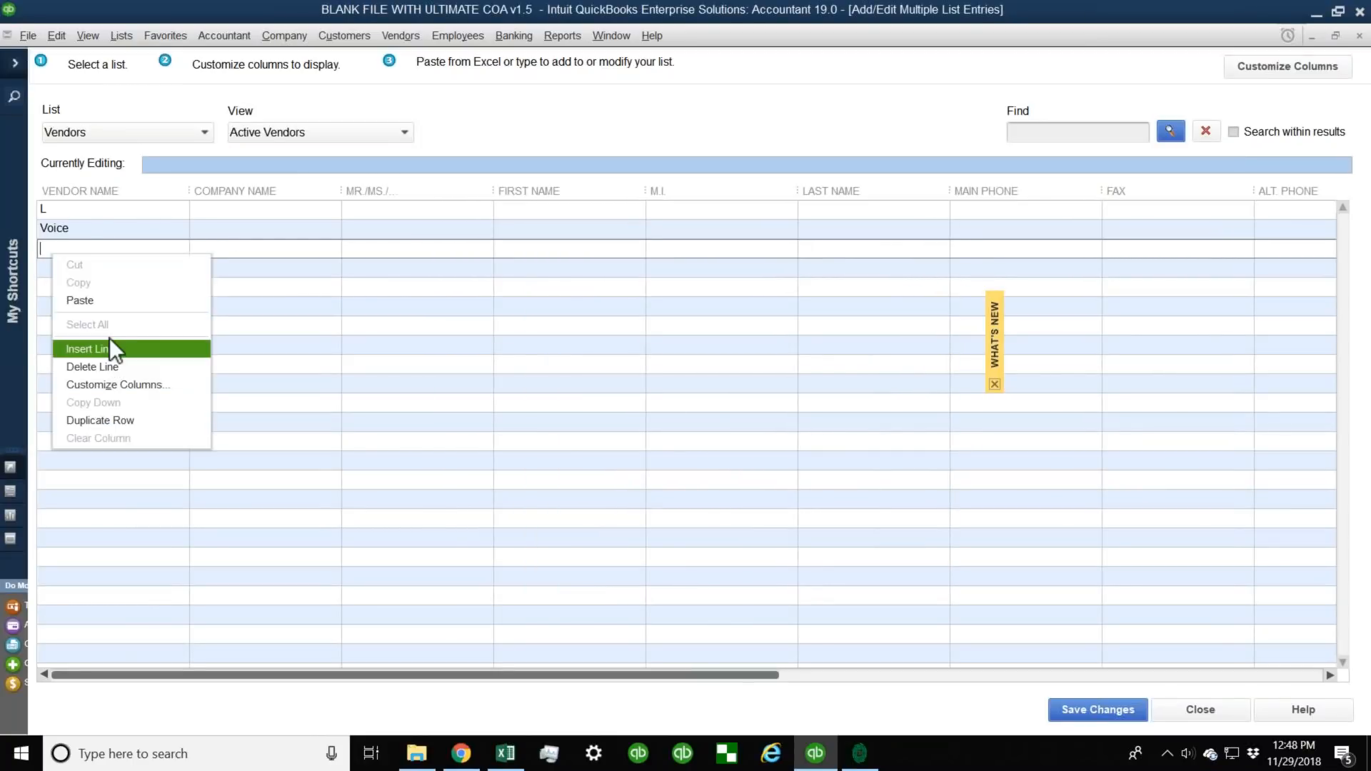
left_click(107, 301)
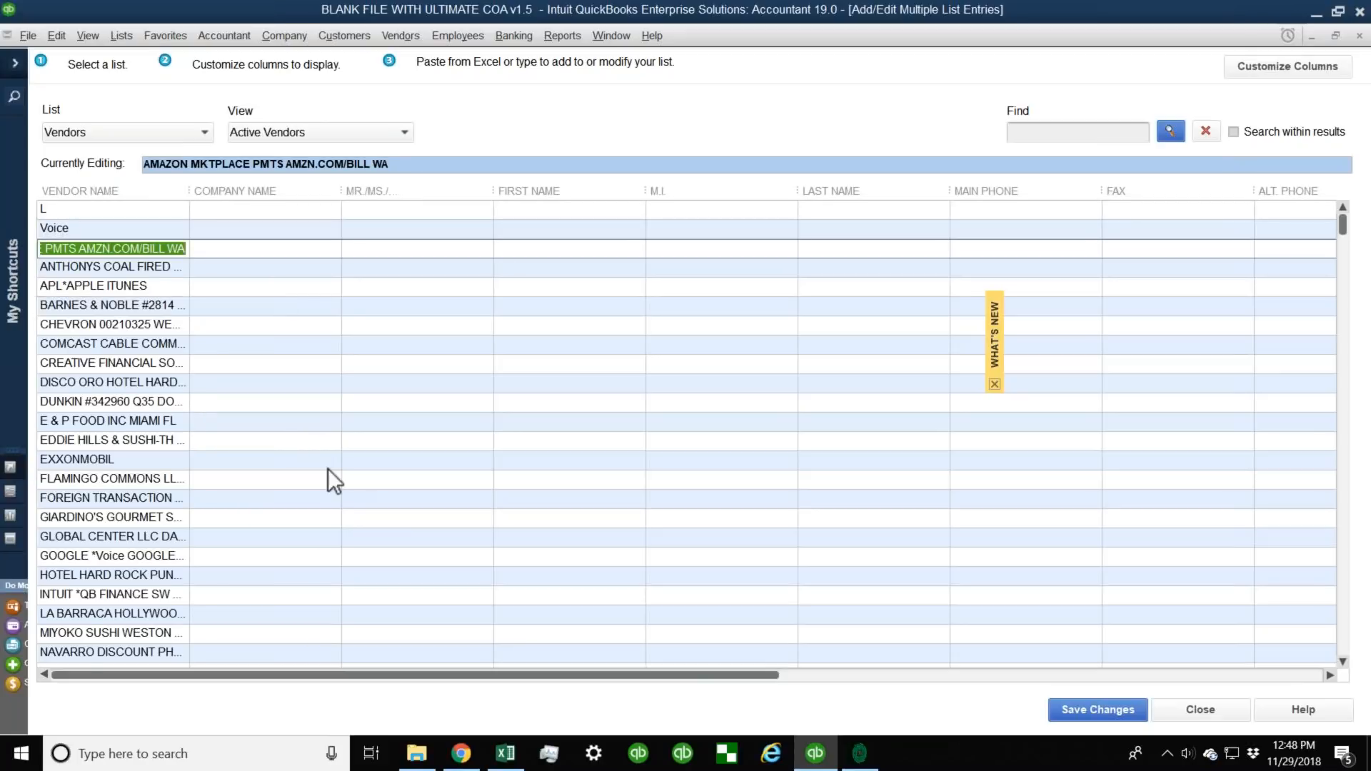
left_click(1091, 709)
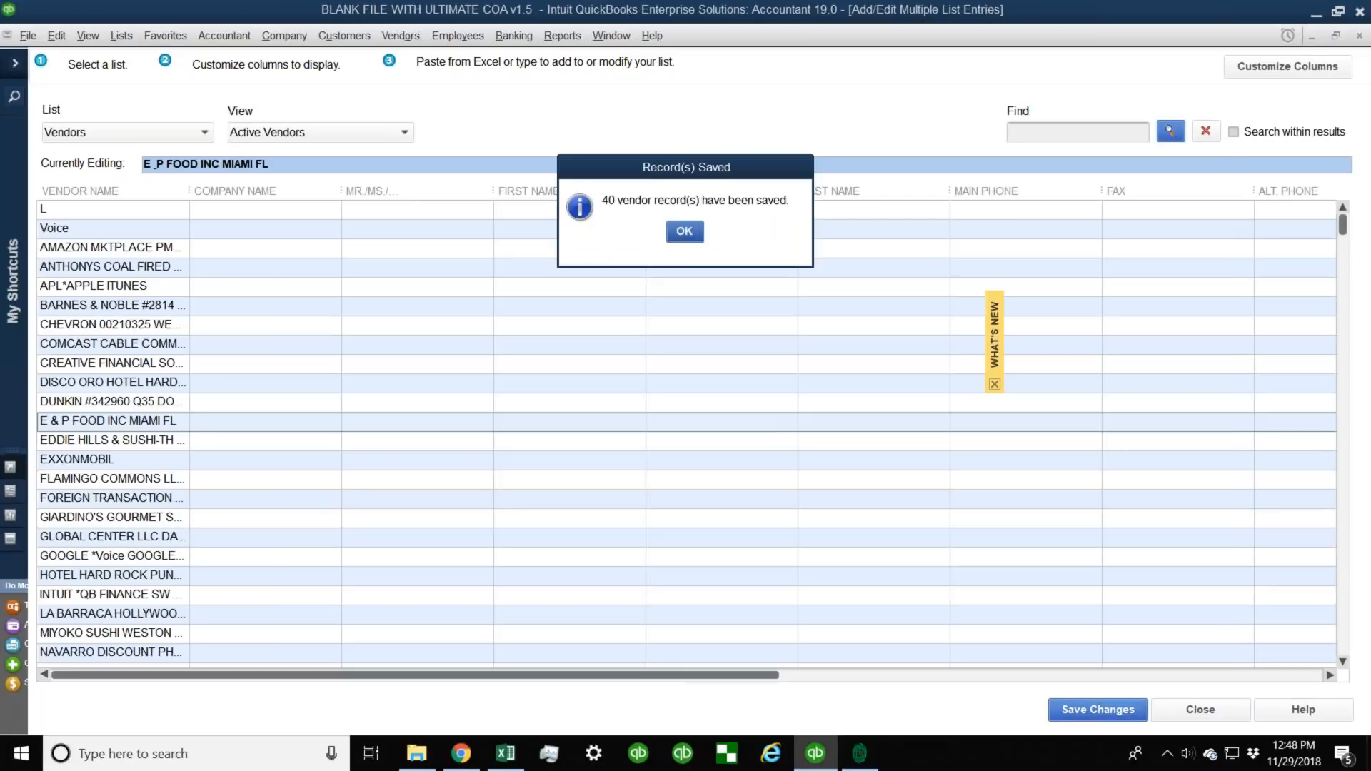
left_click(684, 231)
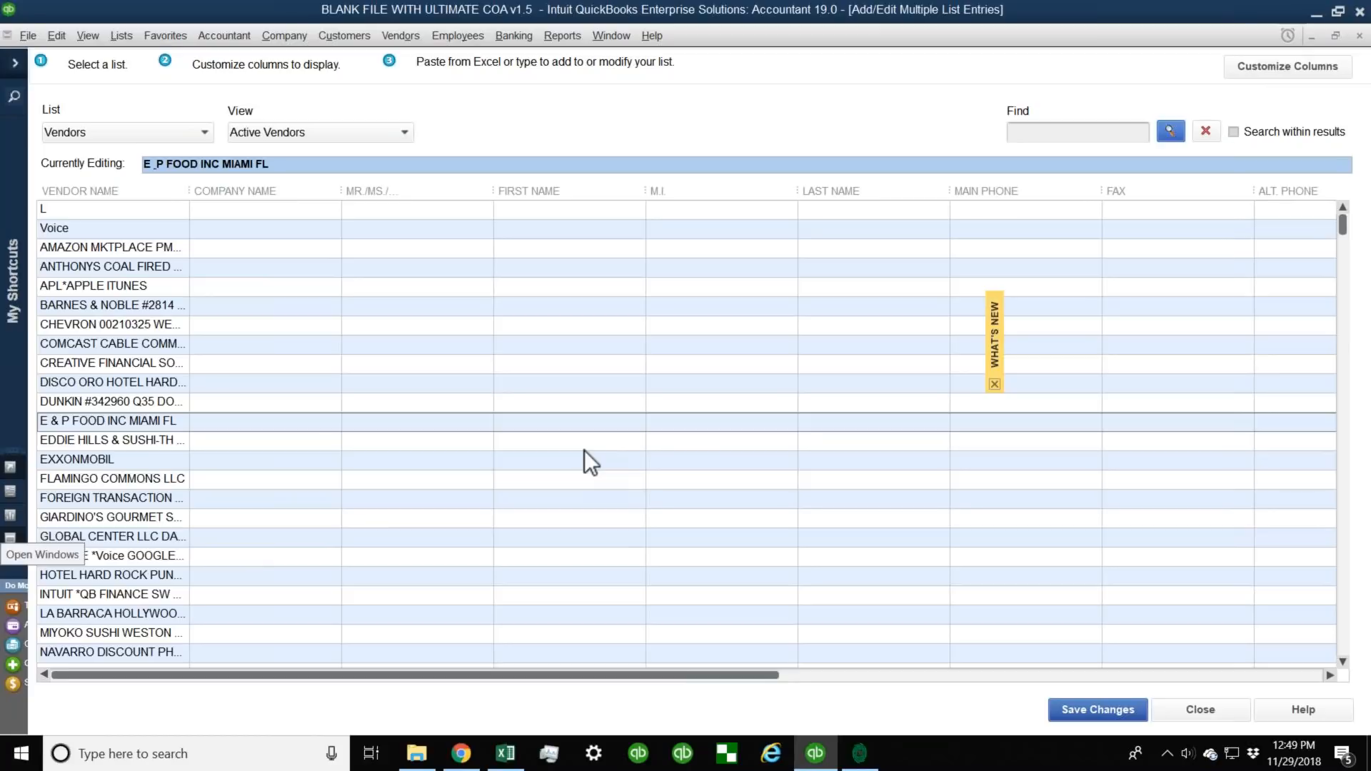
Close the CSV workbook without saving its changes and clear the log in 2qbo Convert Pro.
left_click(1315, 14)
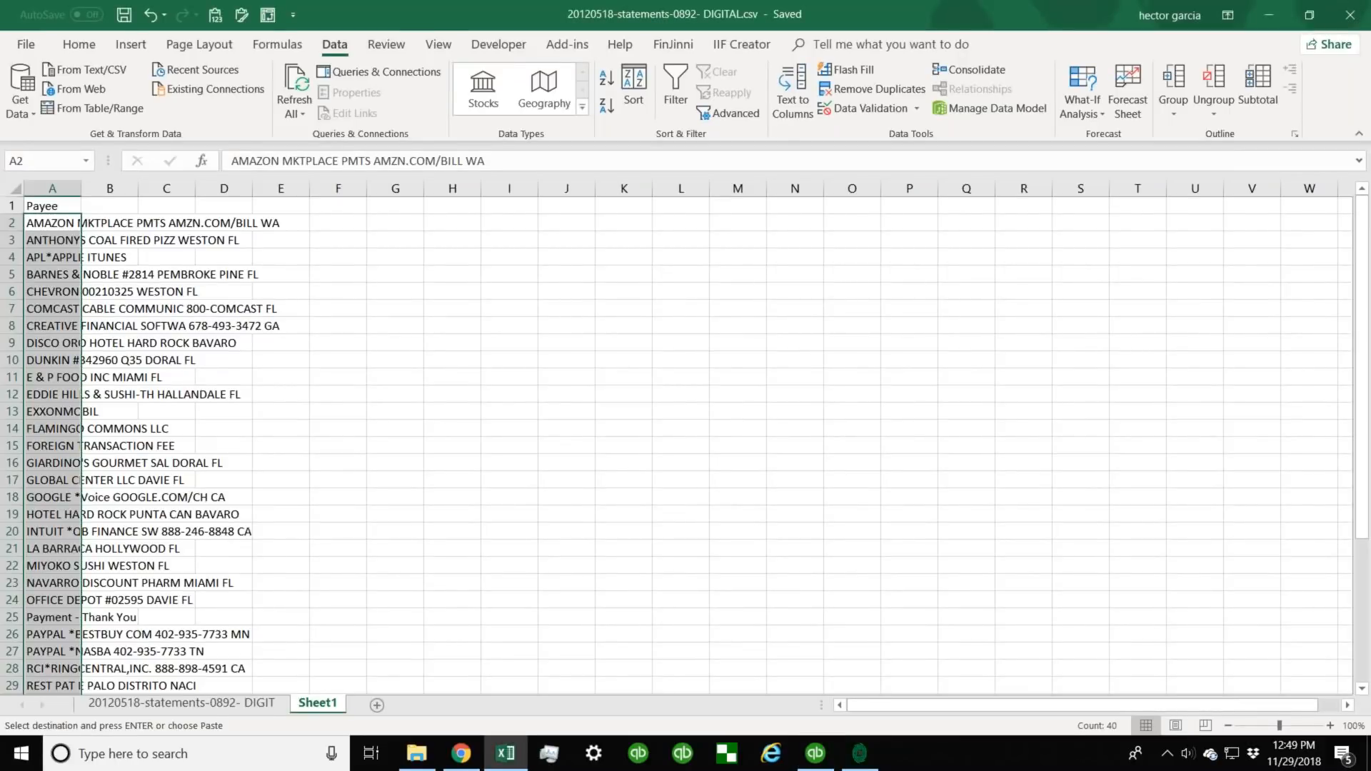
left_click(1350, 14)
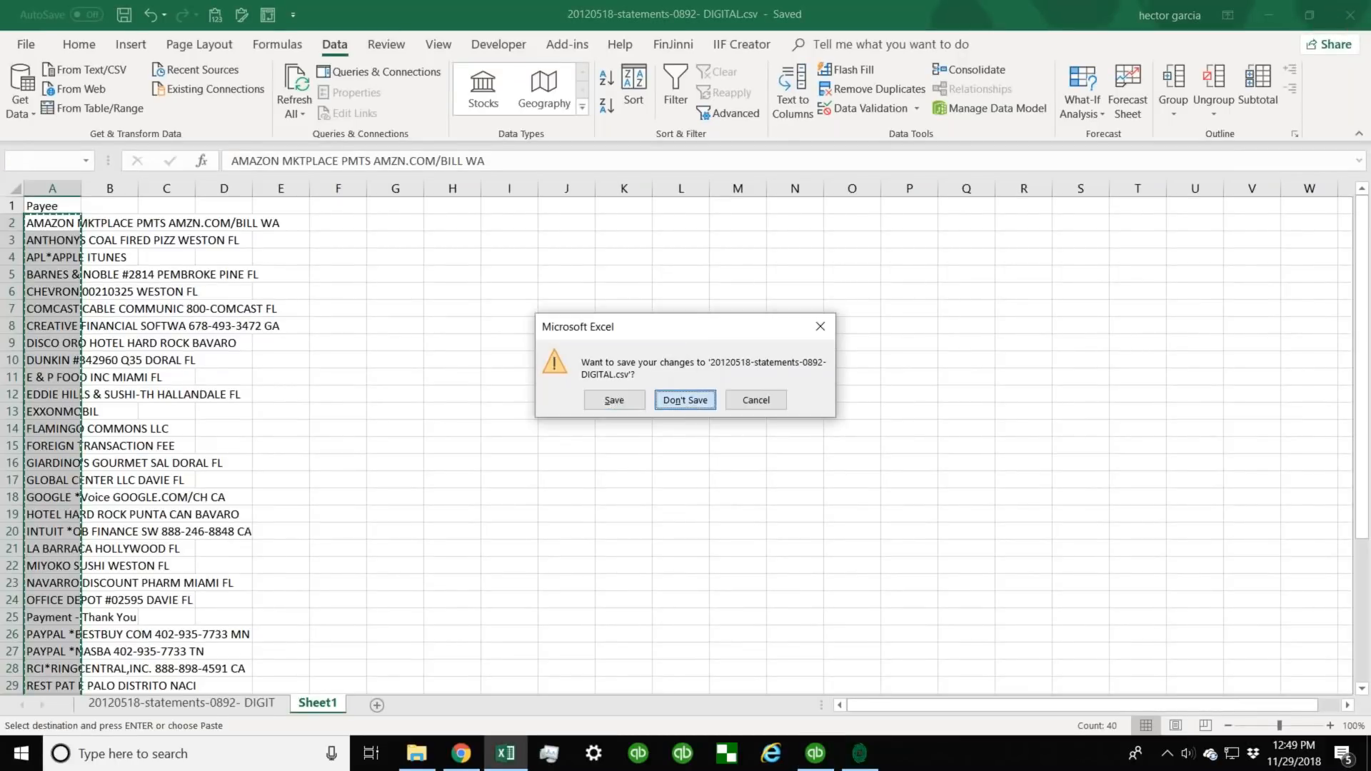
left_click(684, 400)
left_click(1270, 15)
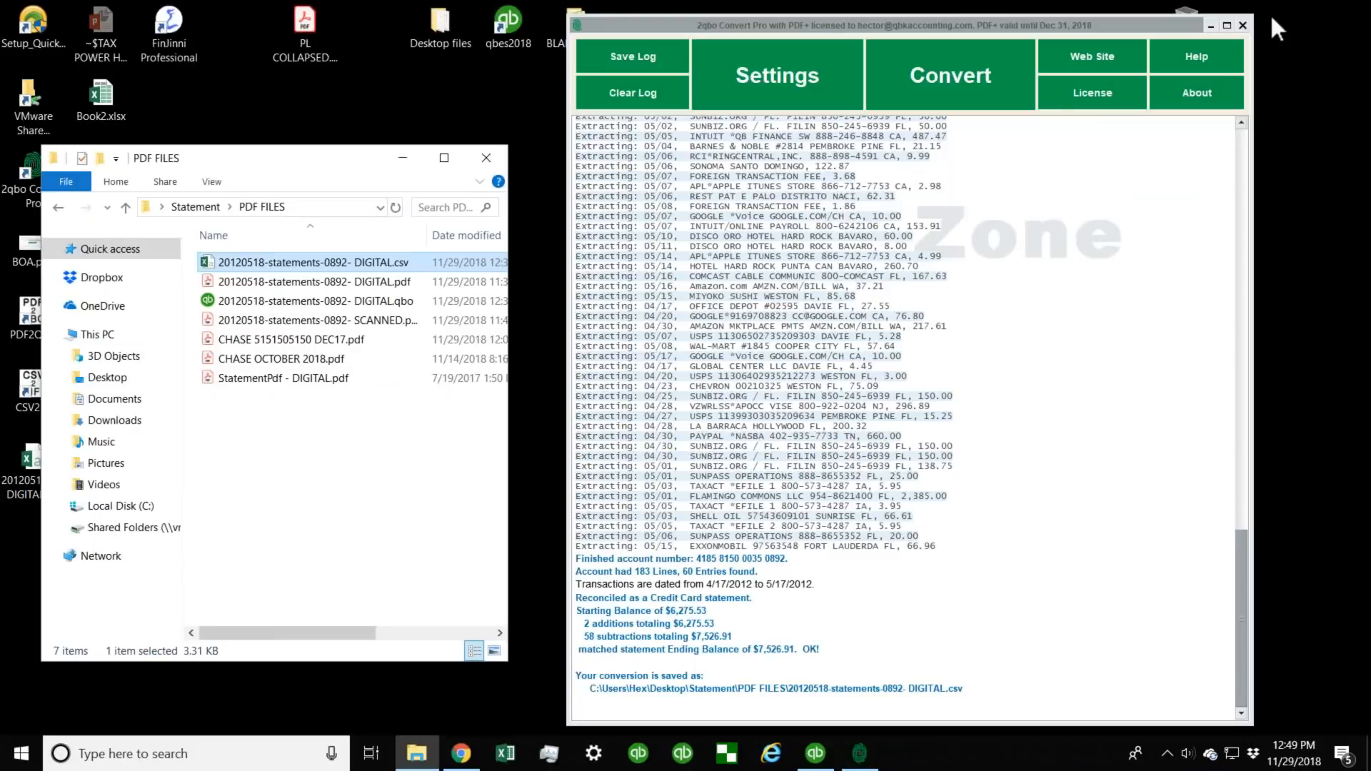
left_click(630, 87)
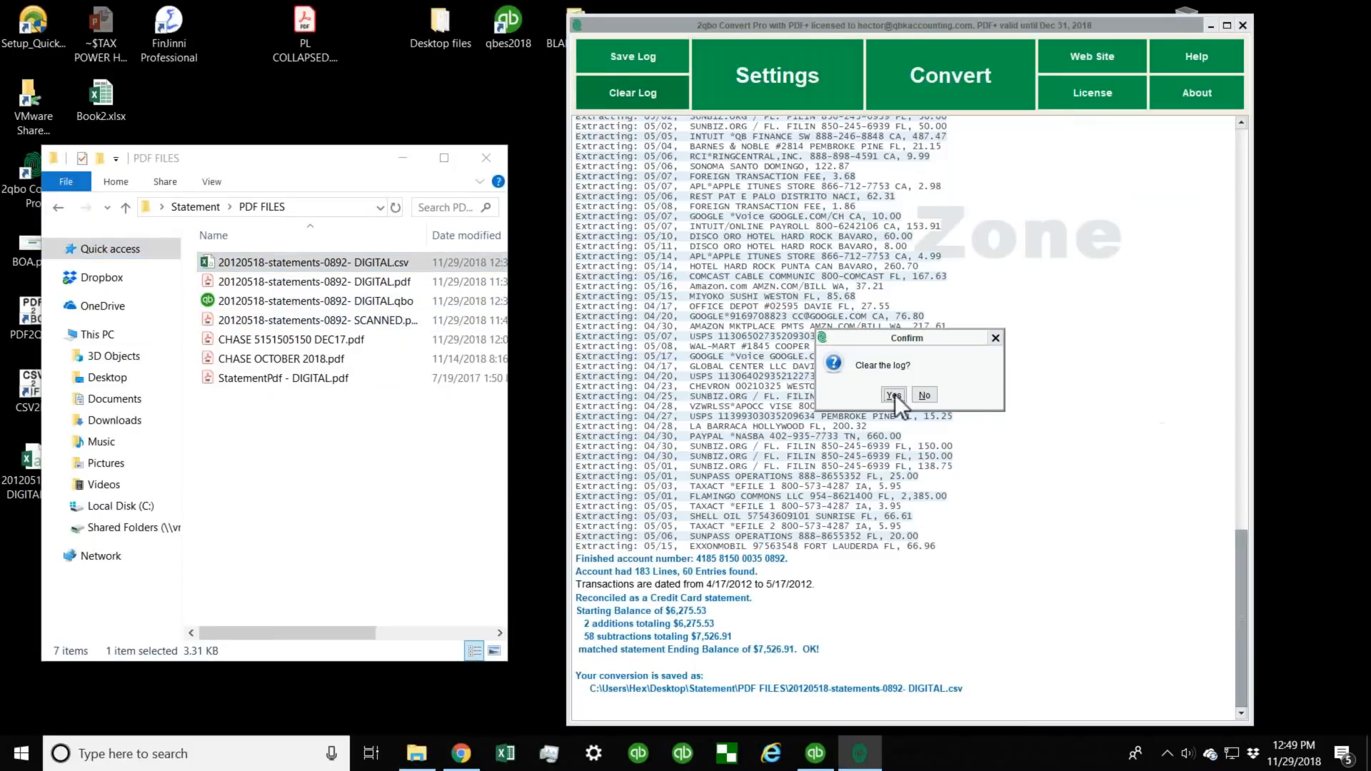
left_click(896, 393)
Open the Chase DEC17 PDF statement from the PDF FILES folder and check whether its page text is selectable.
left_click(59, 207)
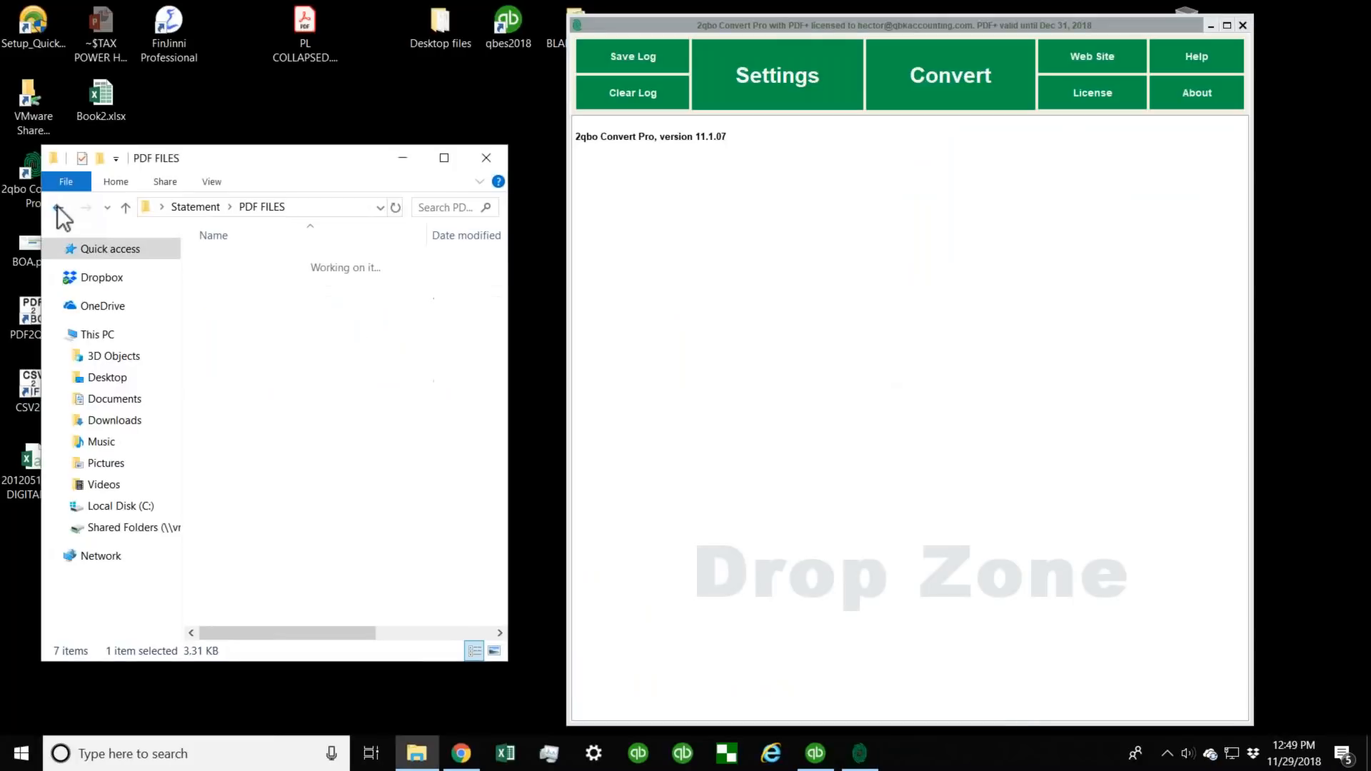
double_click(255, 285)
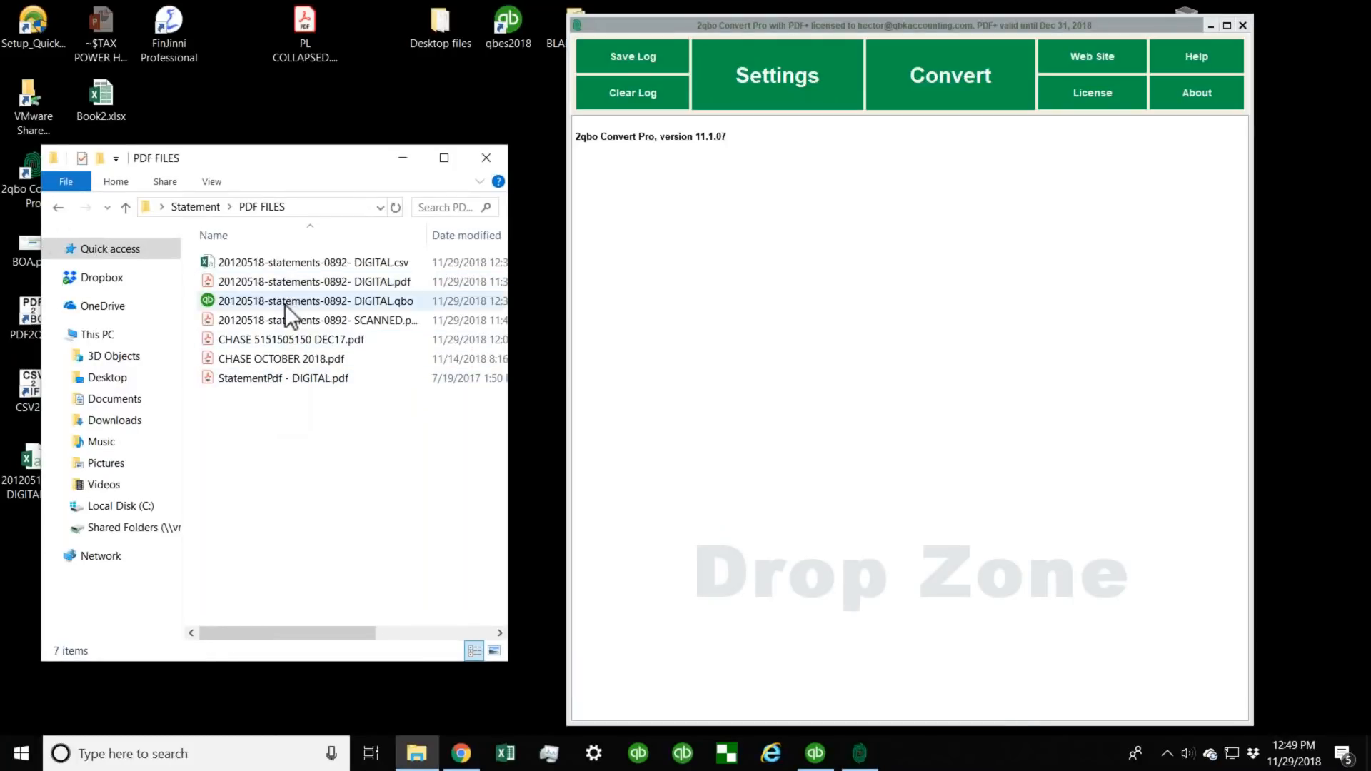
left_click(242, 340)
double_click(253, 340)
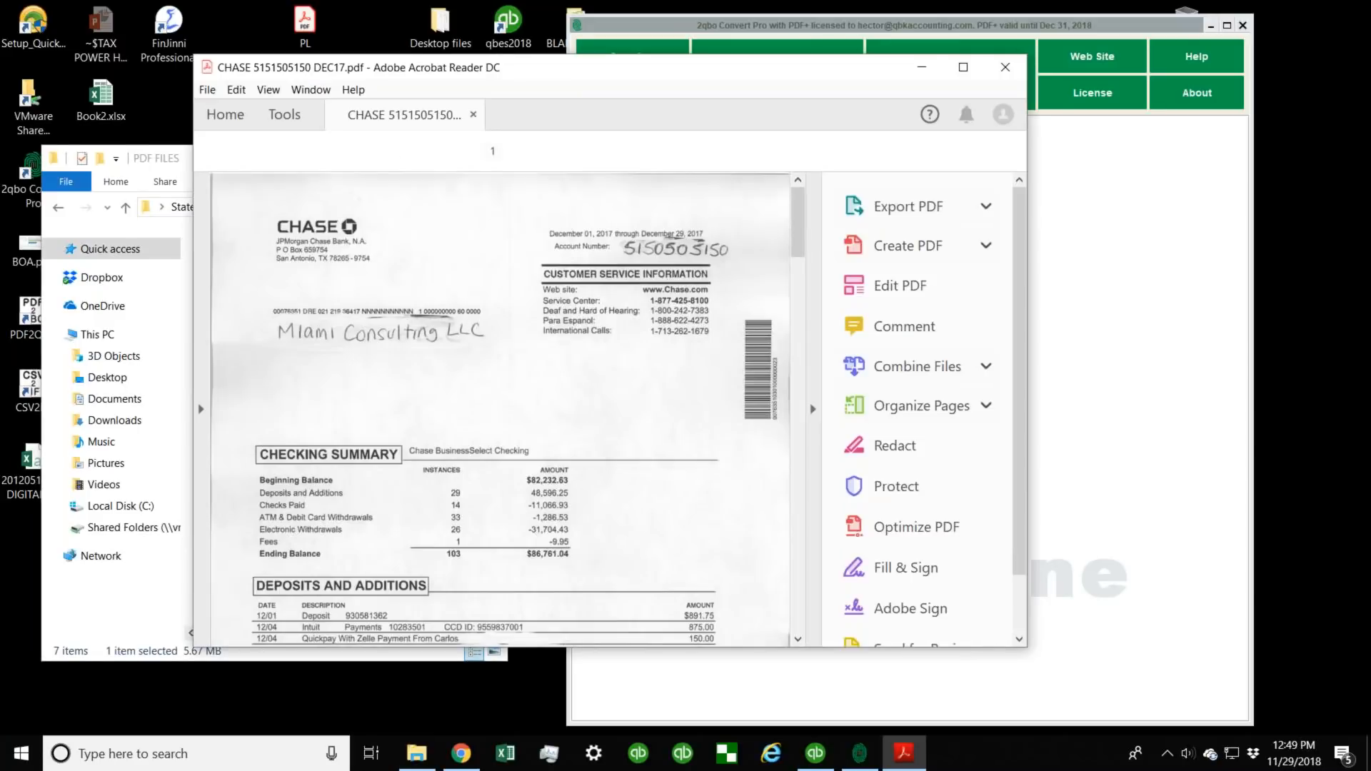
scroll(802, 278, "down", 10)
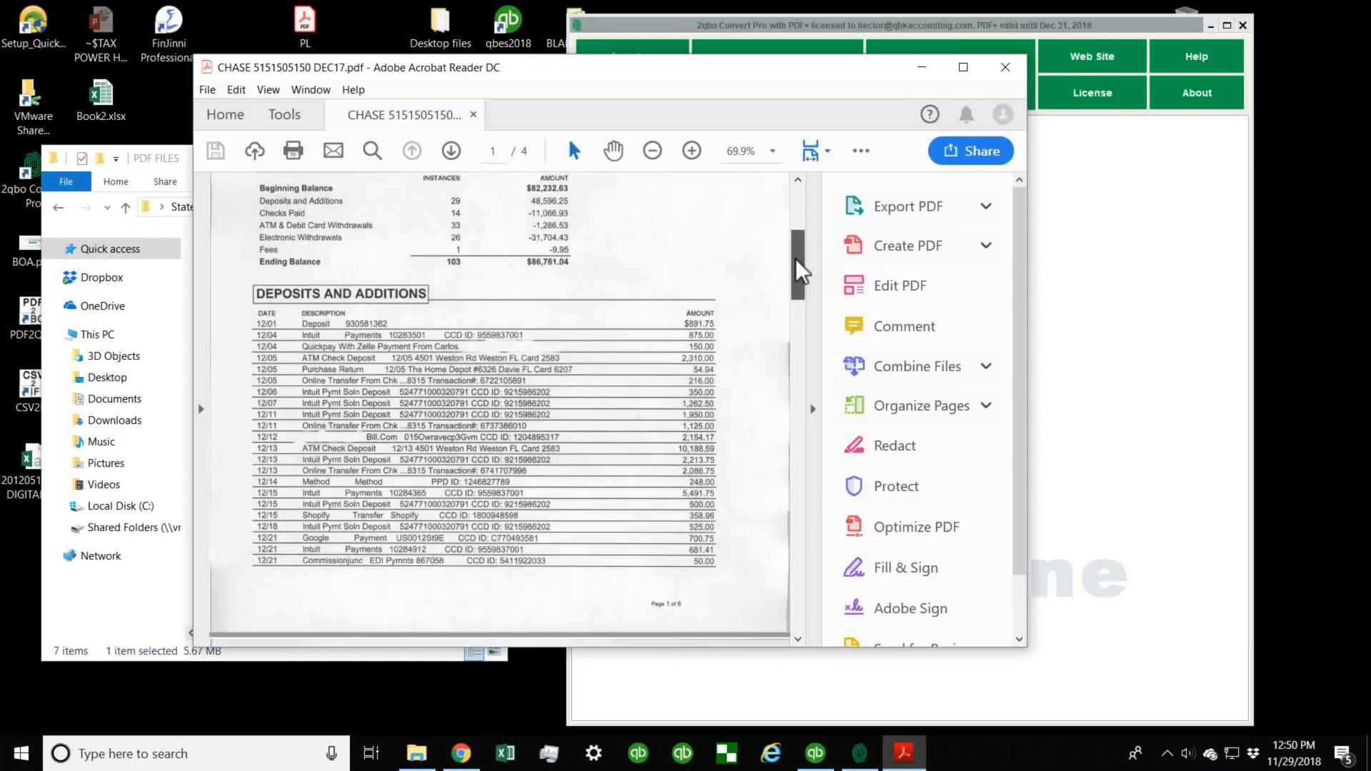
left_click_drag(799, 386, 803, 331)
left_click_drag(244, 390, 753, 597)
left_click(749, 564)
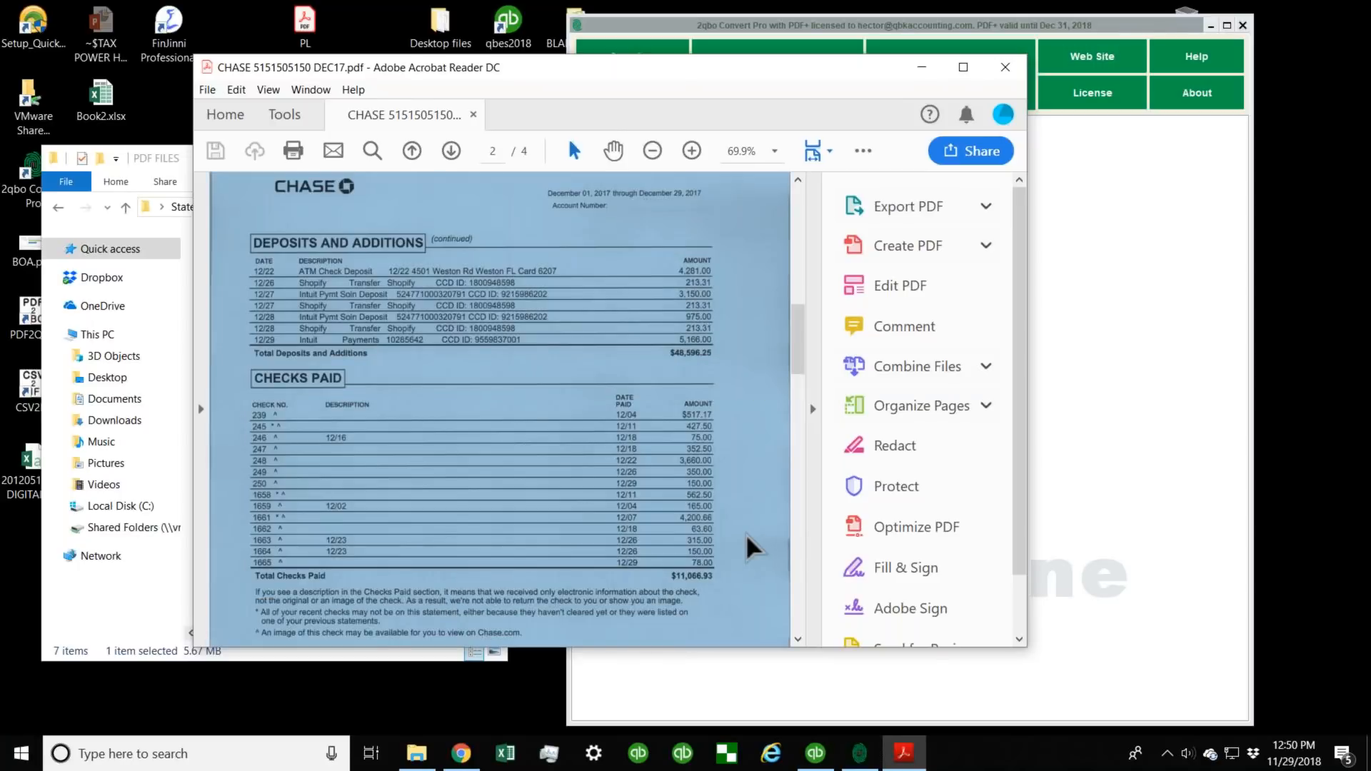
Check whether the text in the Checks Paid section of the Chase DEC17 statement can be selected.
left_click(747, 534)
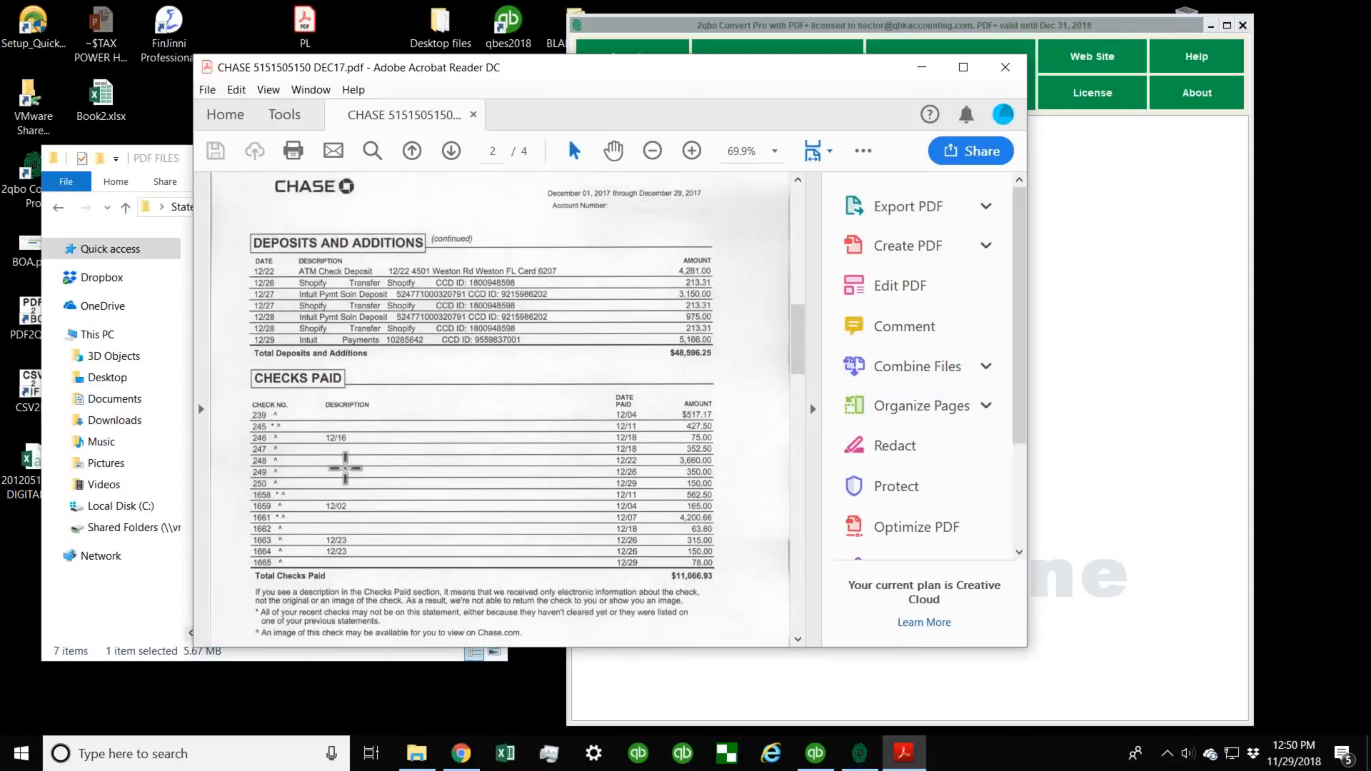
left_click_drag(235, 396, 495, 574)
left_click(362, 475)
left_click_drag(234, 395, 495, 573)
left_click(496, 573)
left_click(189, 561)
Minimize the PDF viewer and load the Chase DEC17 PDF into 2qbo Convert Pro for conversion.
left_click(922, 67)
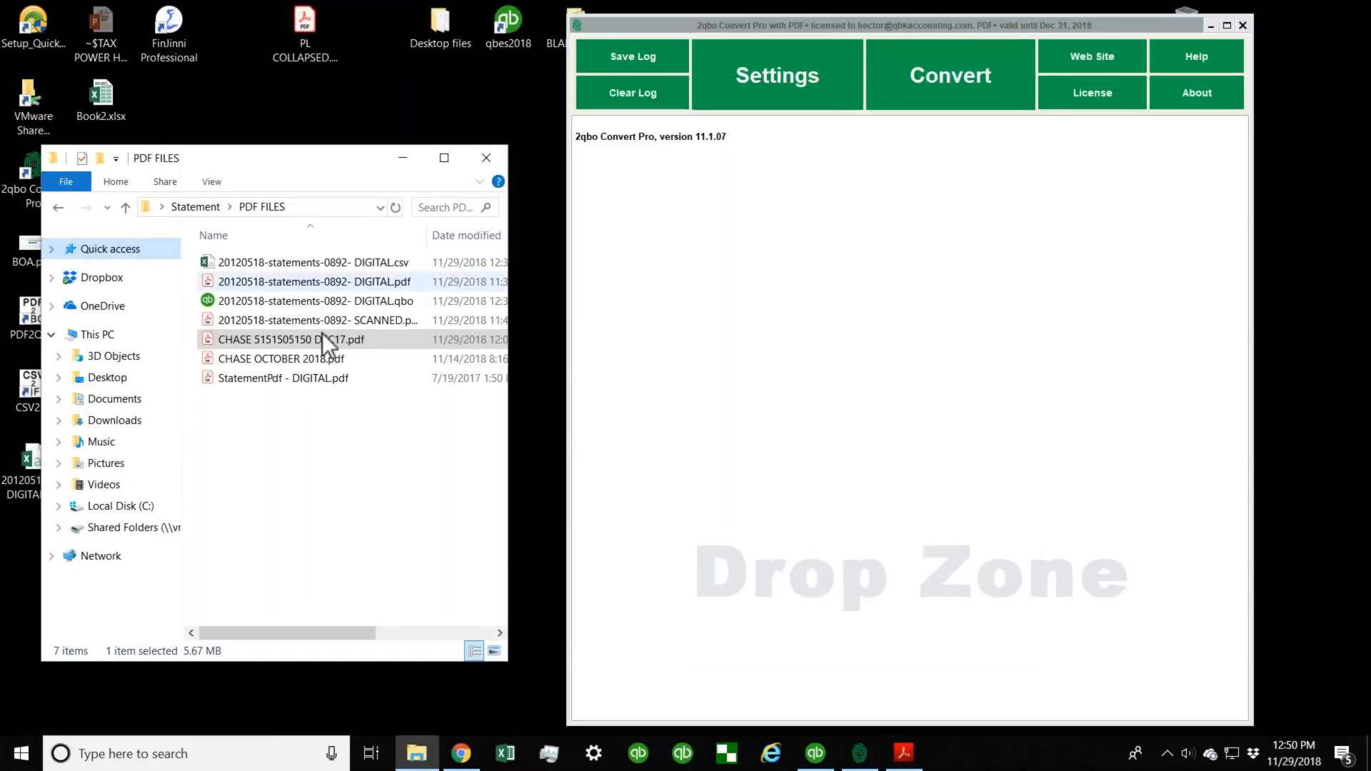
left_click_drag(280, 337, 854, 359)
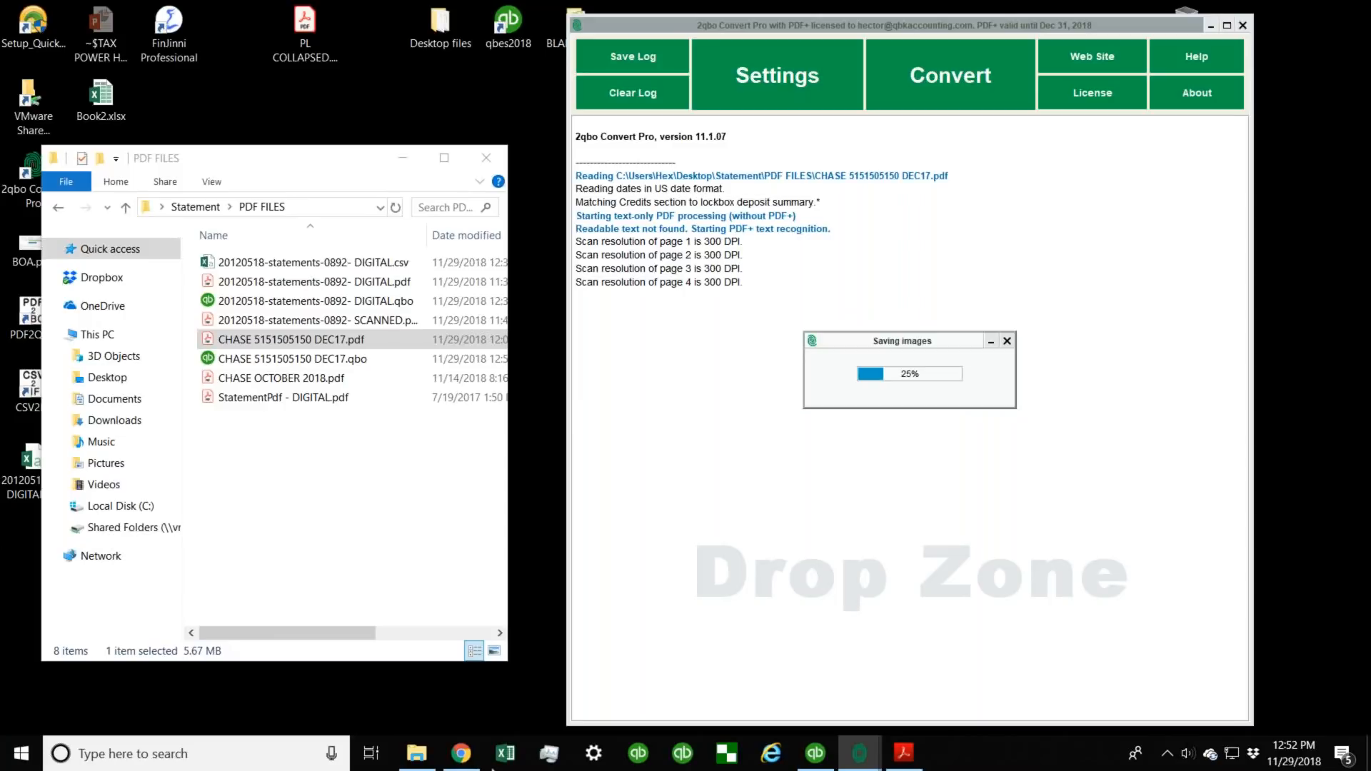
Switch to QuickBooks Online in Chrome, start a vendor import, and choose 20120518-statements-0892- DIGITAL.csv from the Desktop as the source file.
left_click(461, 753)
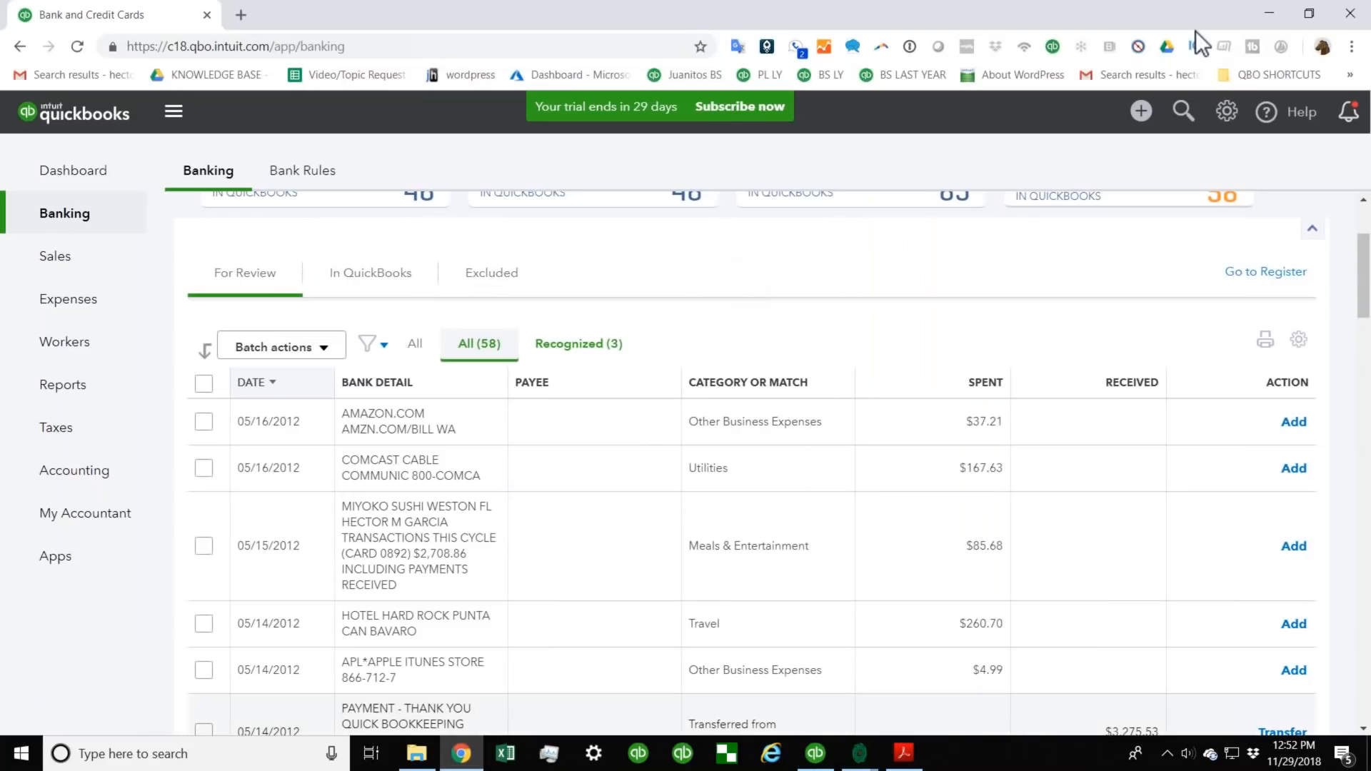
left_click(1226, 113)
left_click(940, 241)
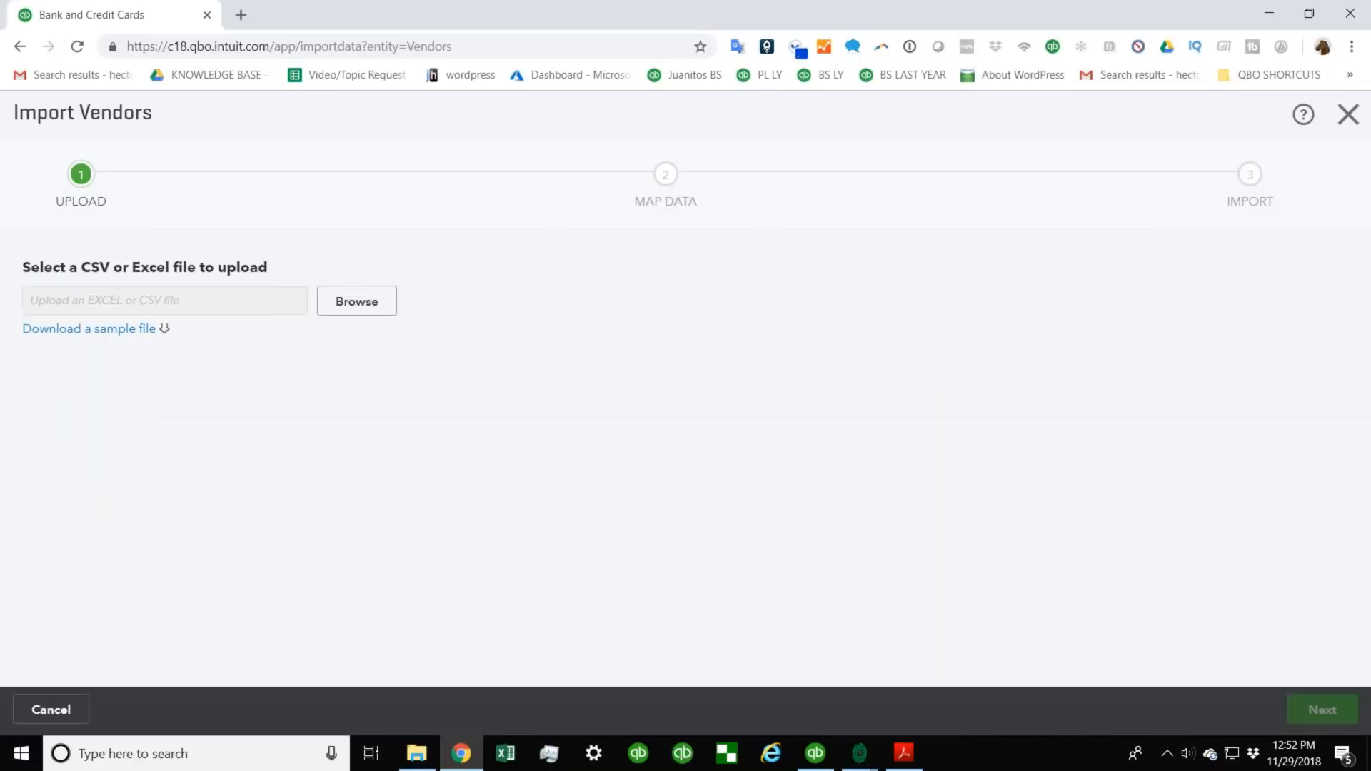
left_click(361, 303)
left_click(360, 304)
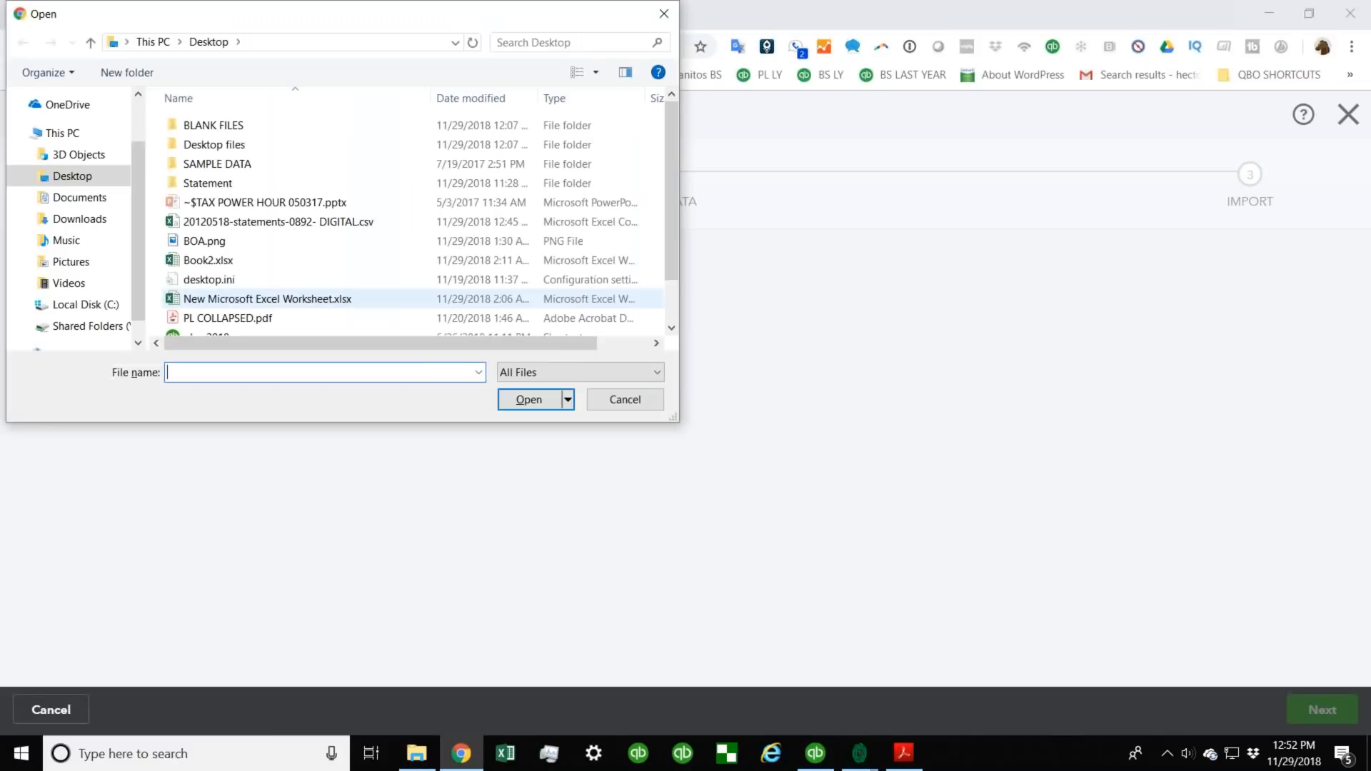
left_click(246, 224)
left_click(534, 395)
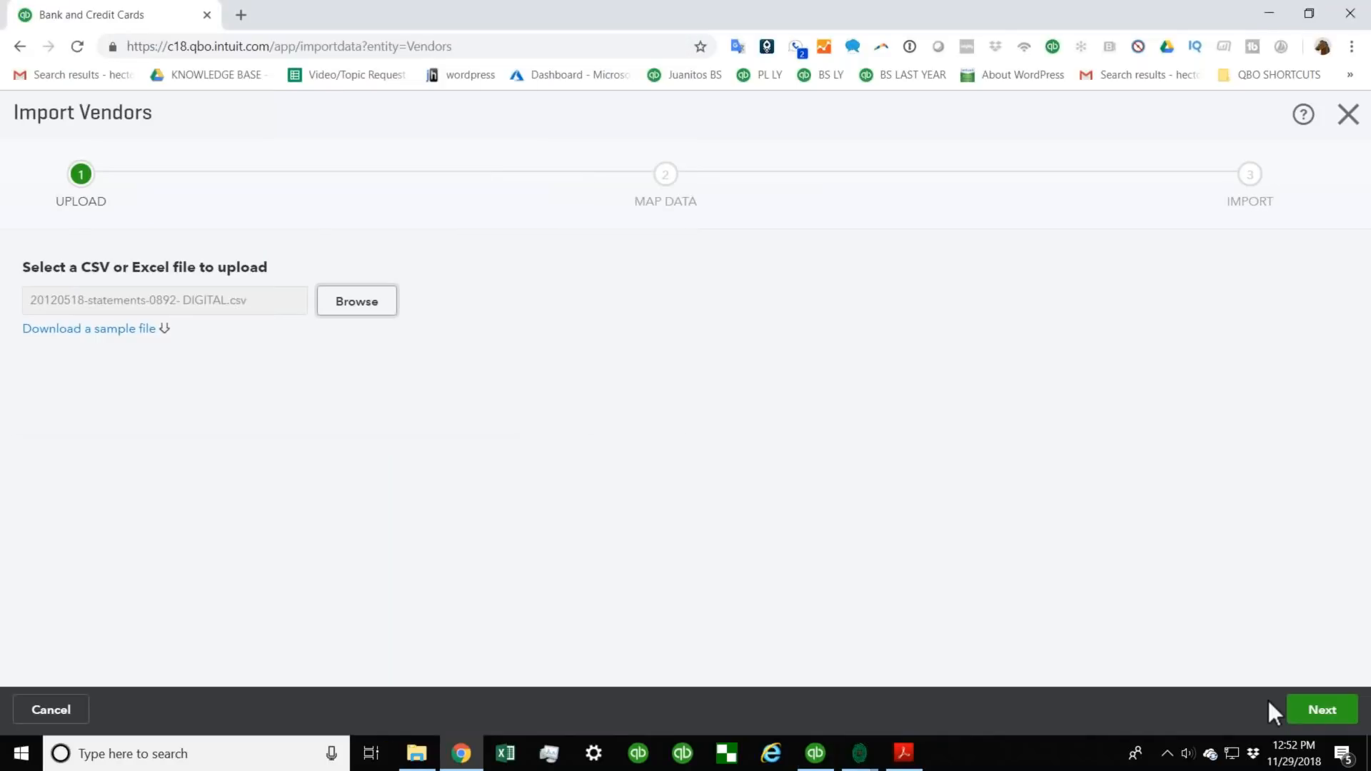
Map the vendor Name field to the file's Payee column and review the vendors listed for import.
left_click(1322, 709)
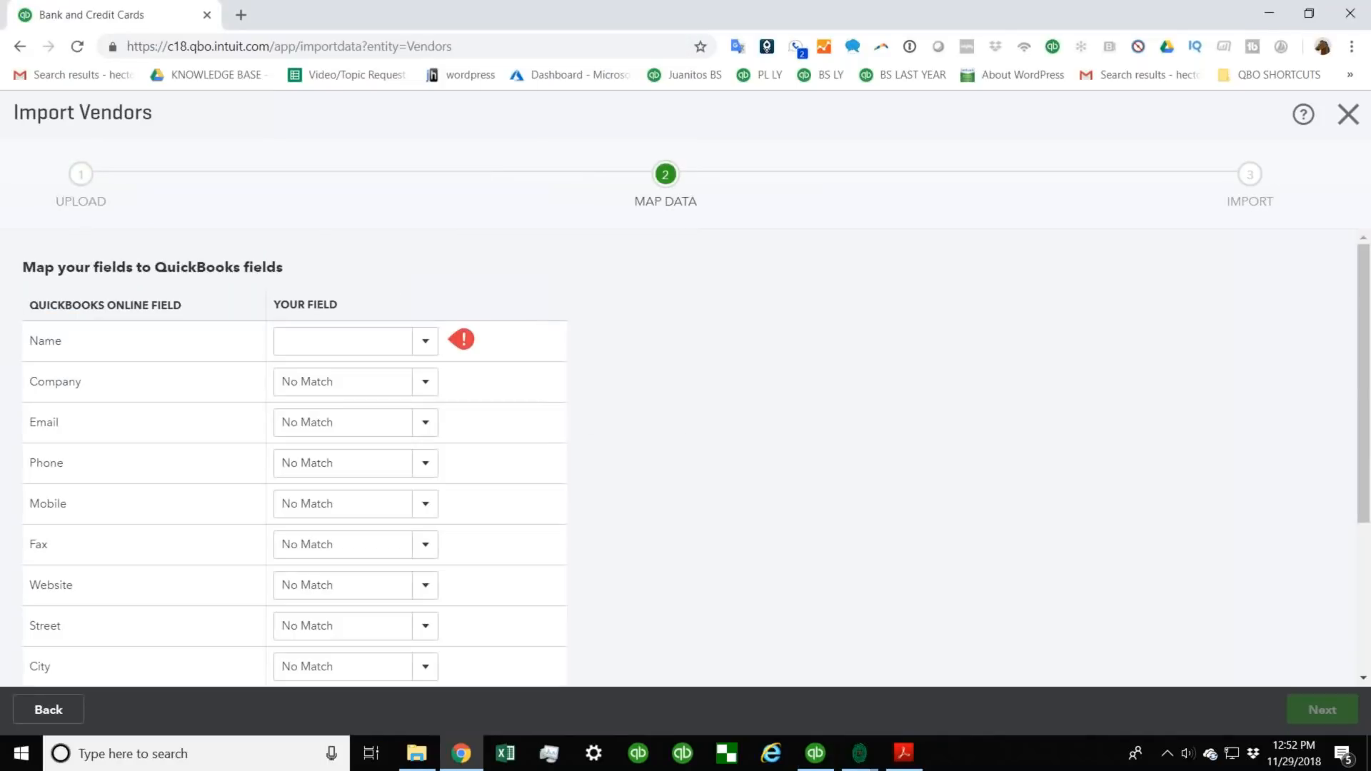
left_click(383, 345)
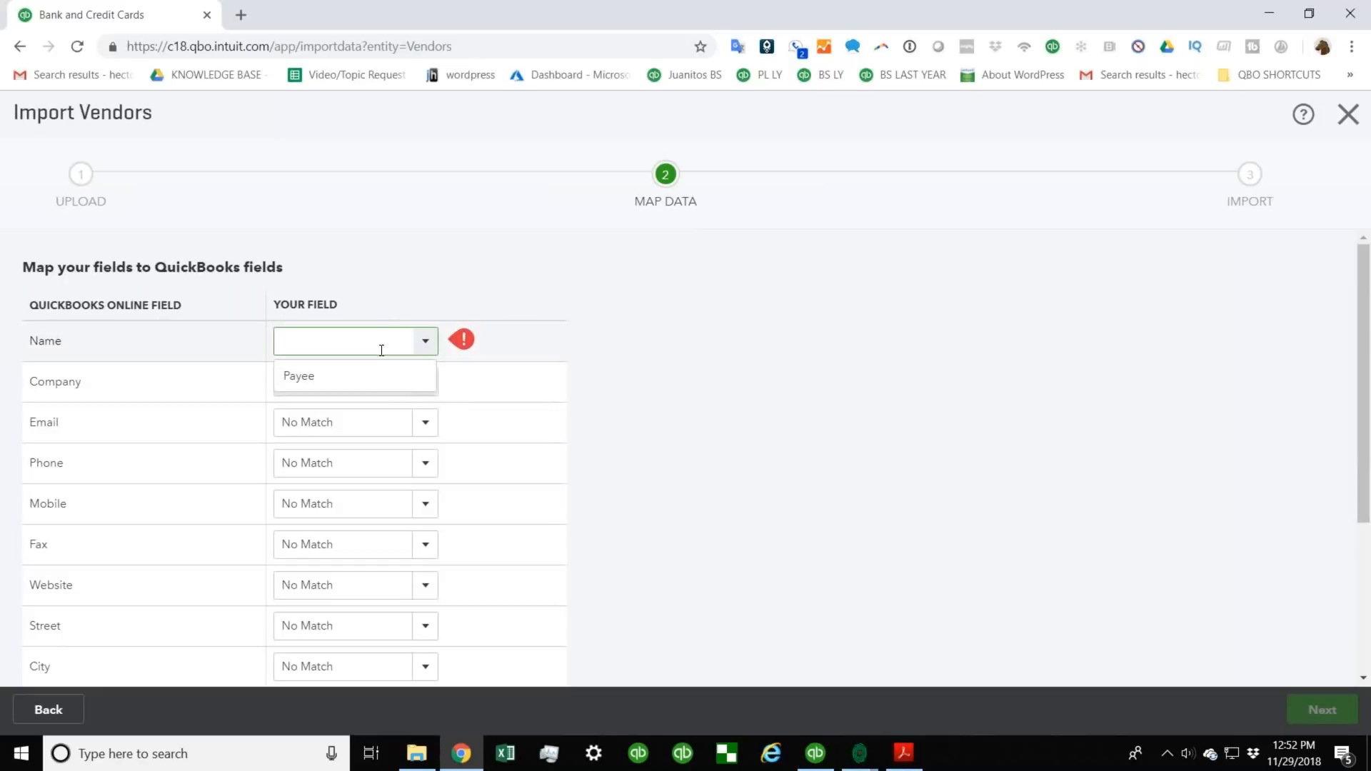
left_click(325, 375)
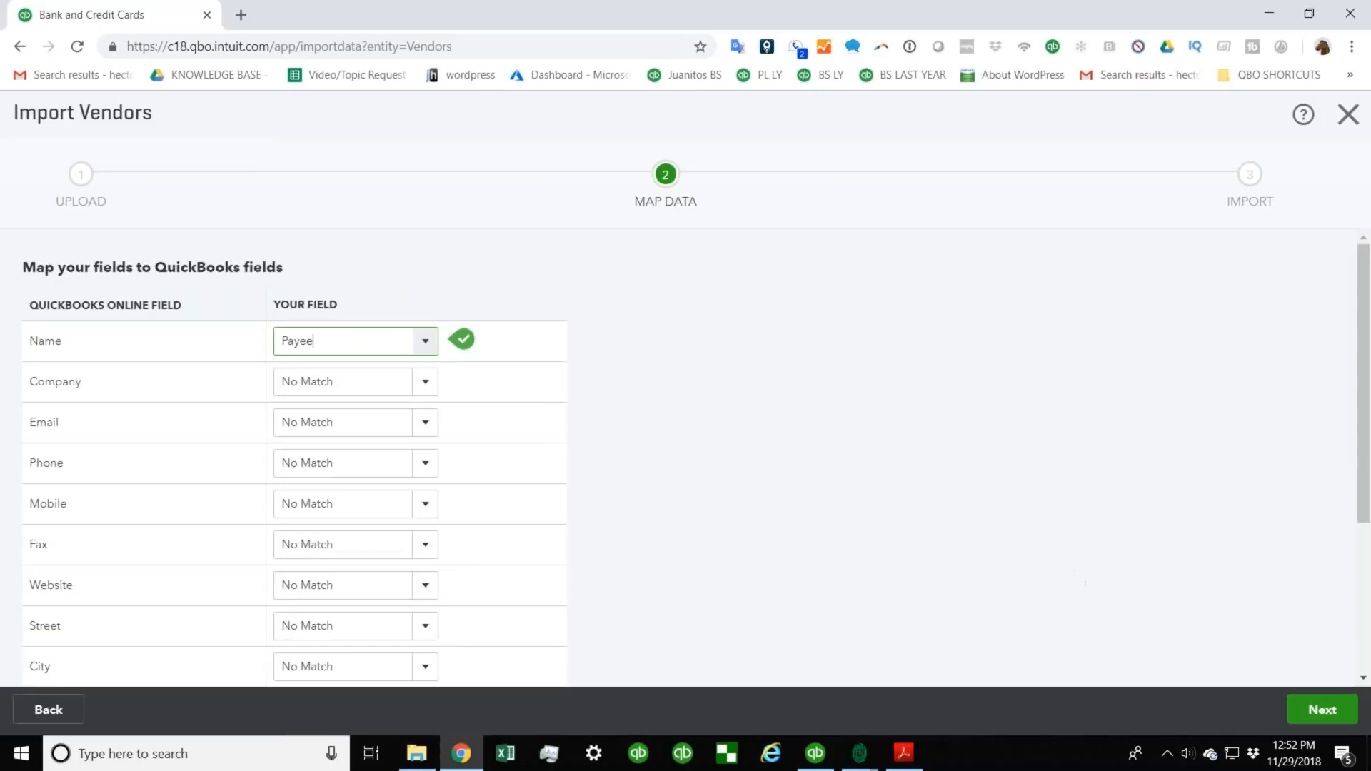
left_click(1321, 709)
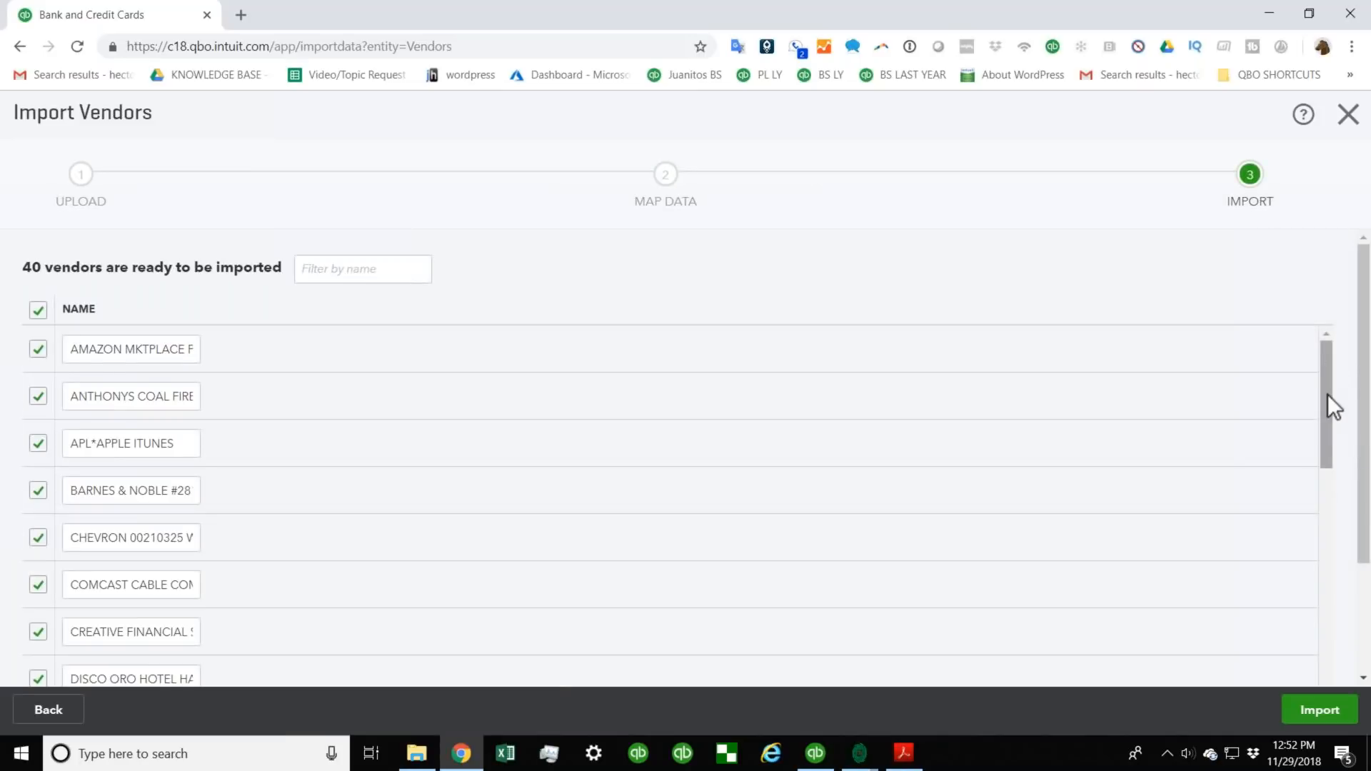
left_click_drag(1327, 394, 1331, 495)
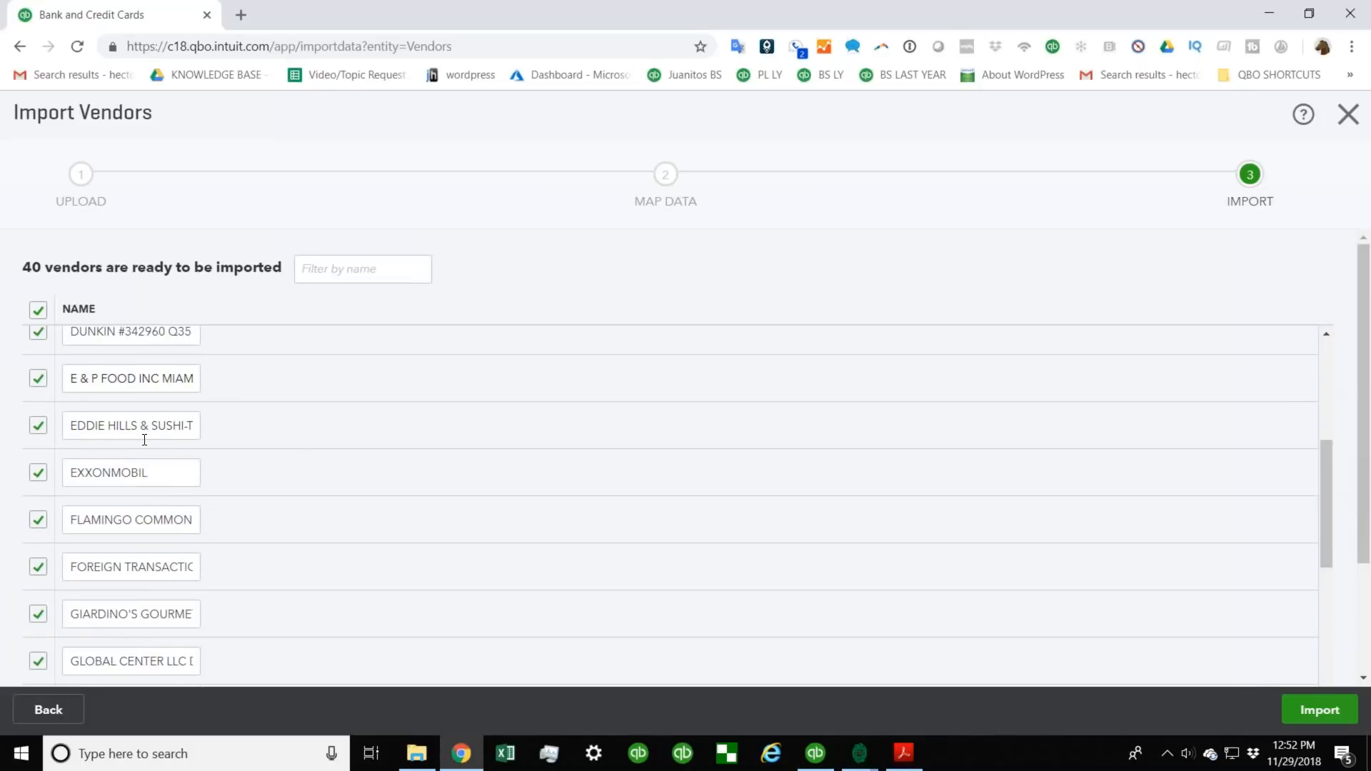
Back out of the import preview and leave the vendor import without saving.
left_click(38, 709)
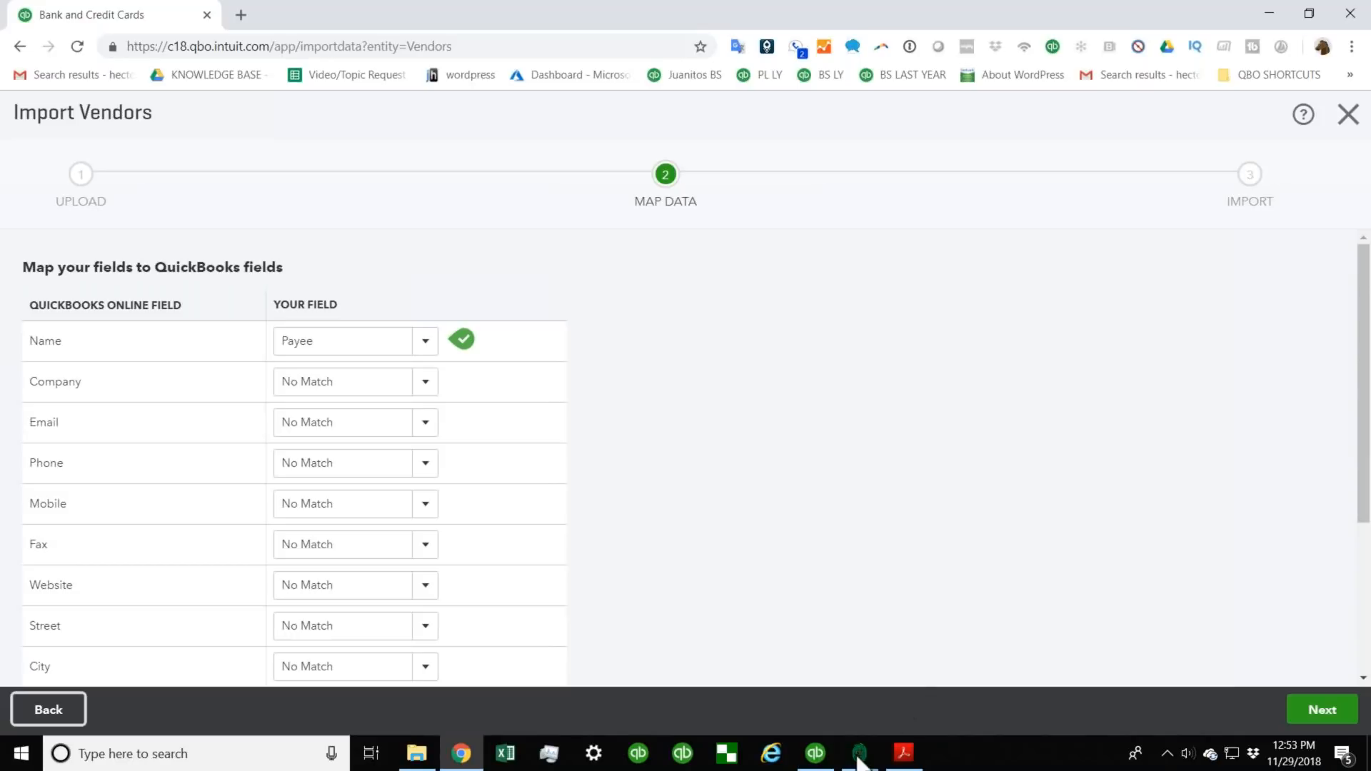
key("Escape")
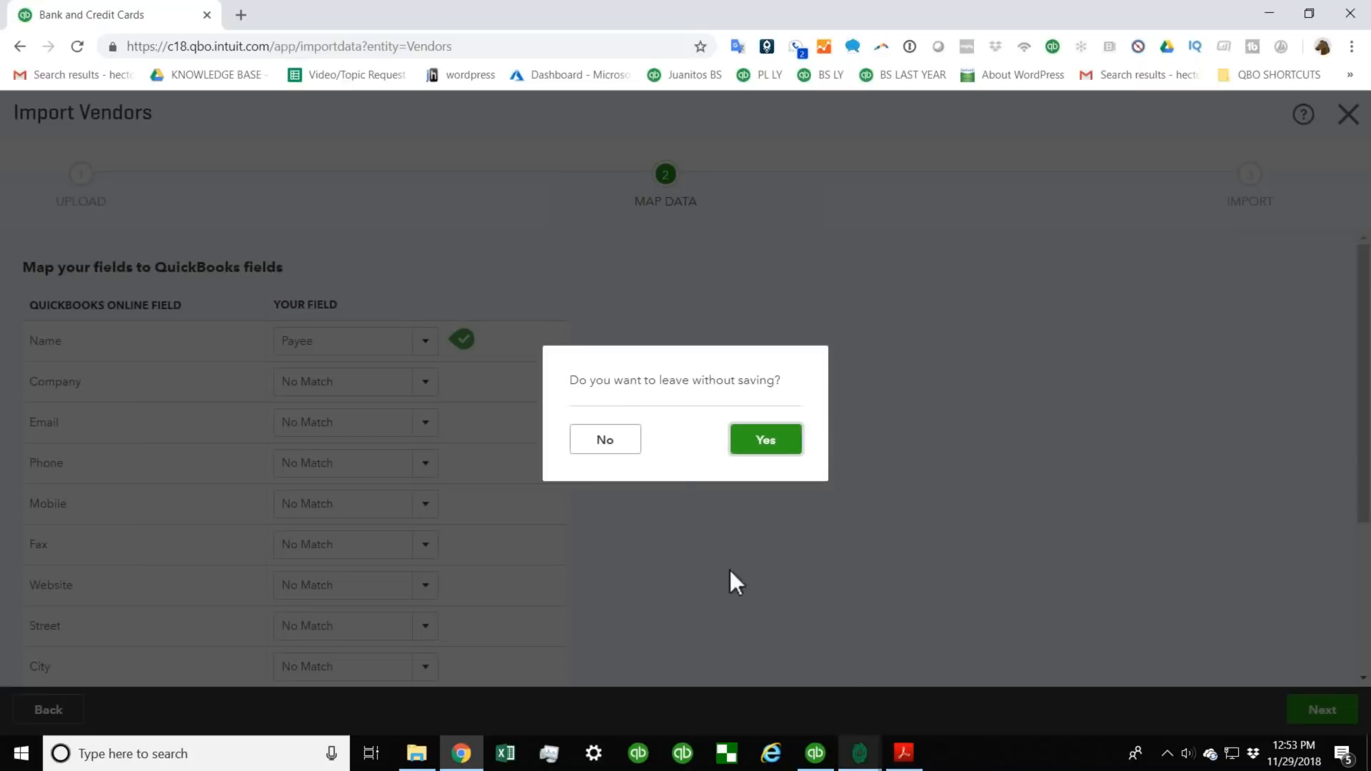
left_click(765, 440)
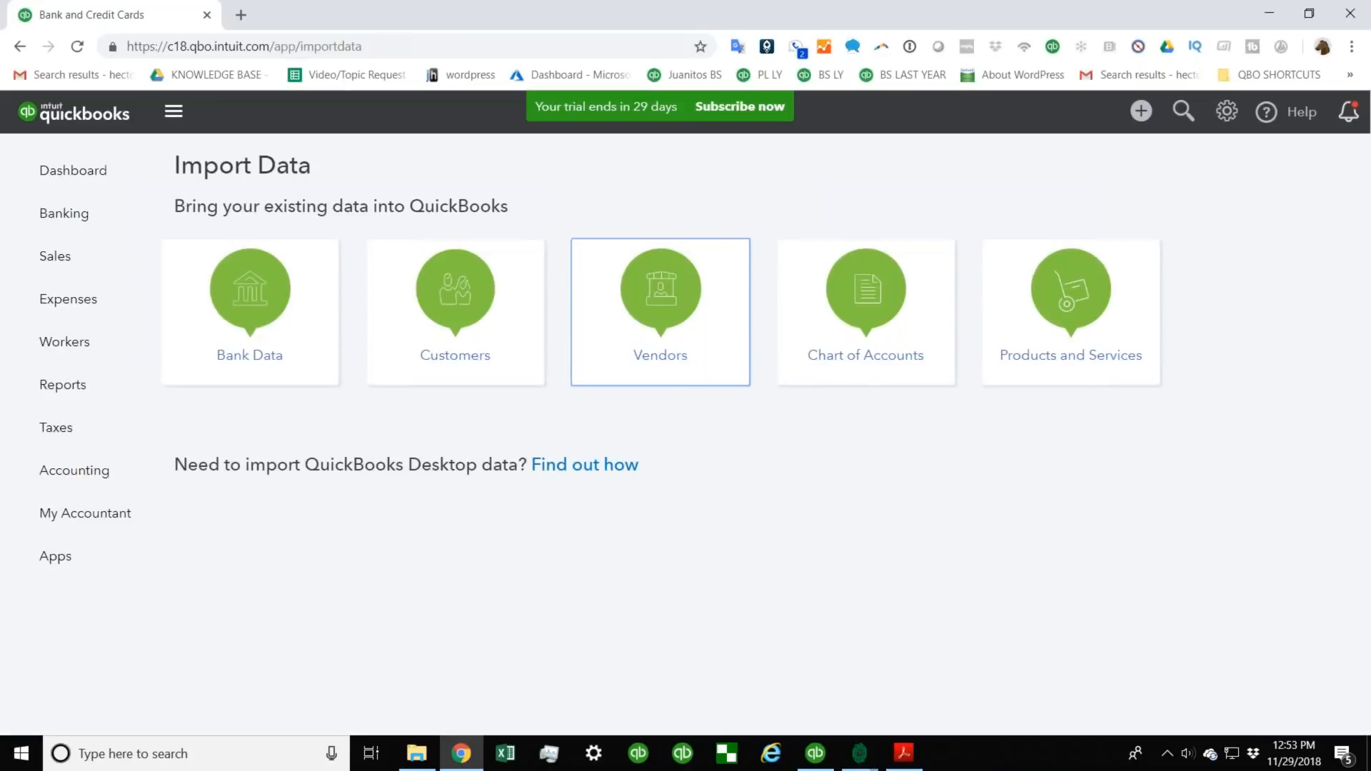
Return to 2qbo Convert Pro, minimize the browser, and check the progress of the text recognition.
mouse_move(859, 753)
left_click(883, 678)
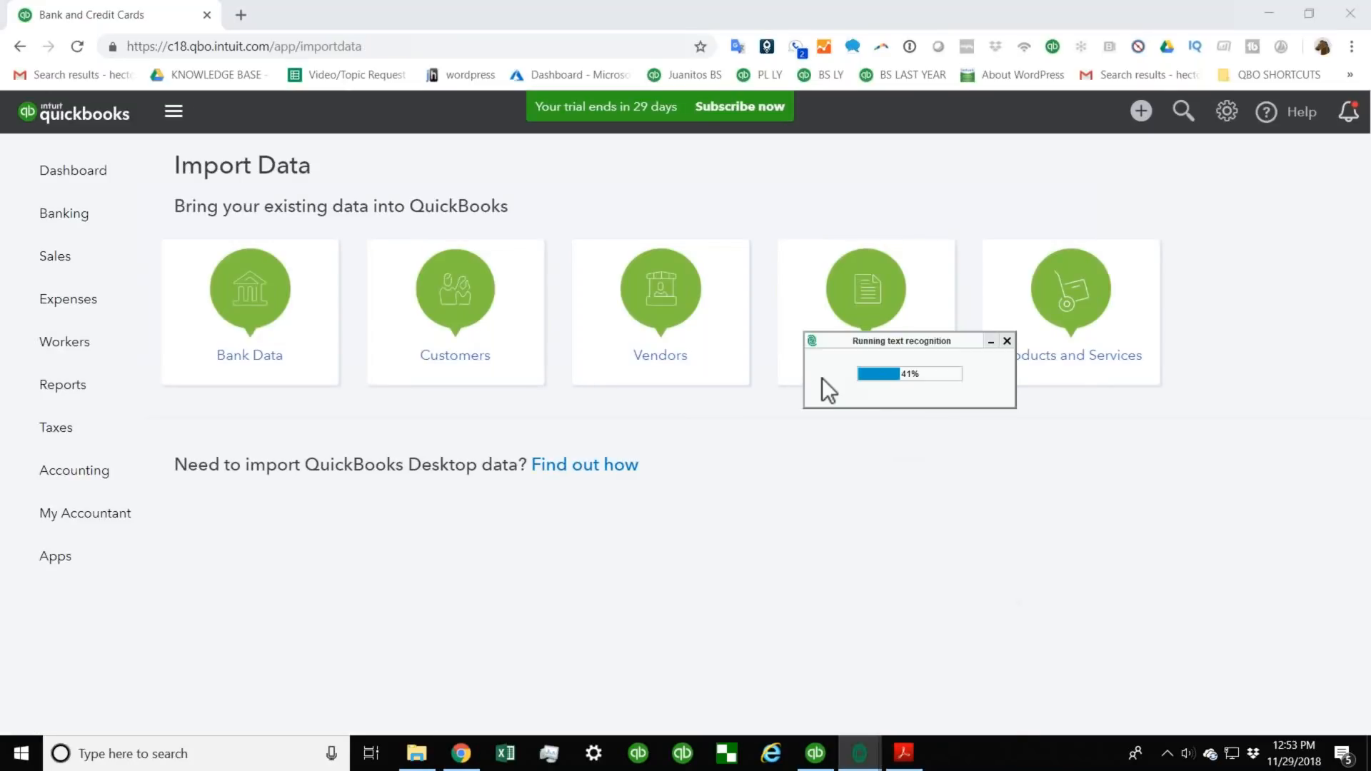
left_click(1269, 14)
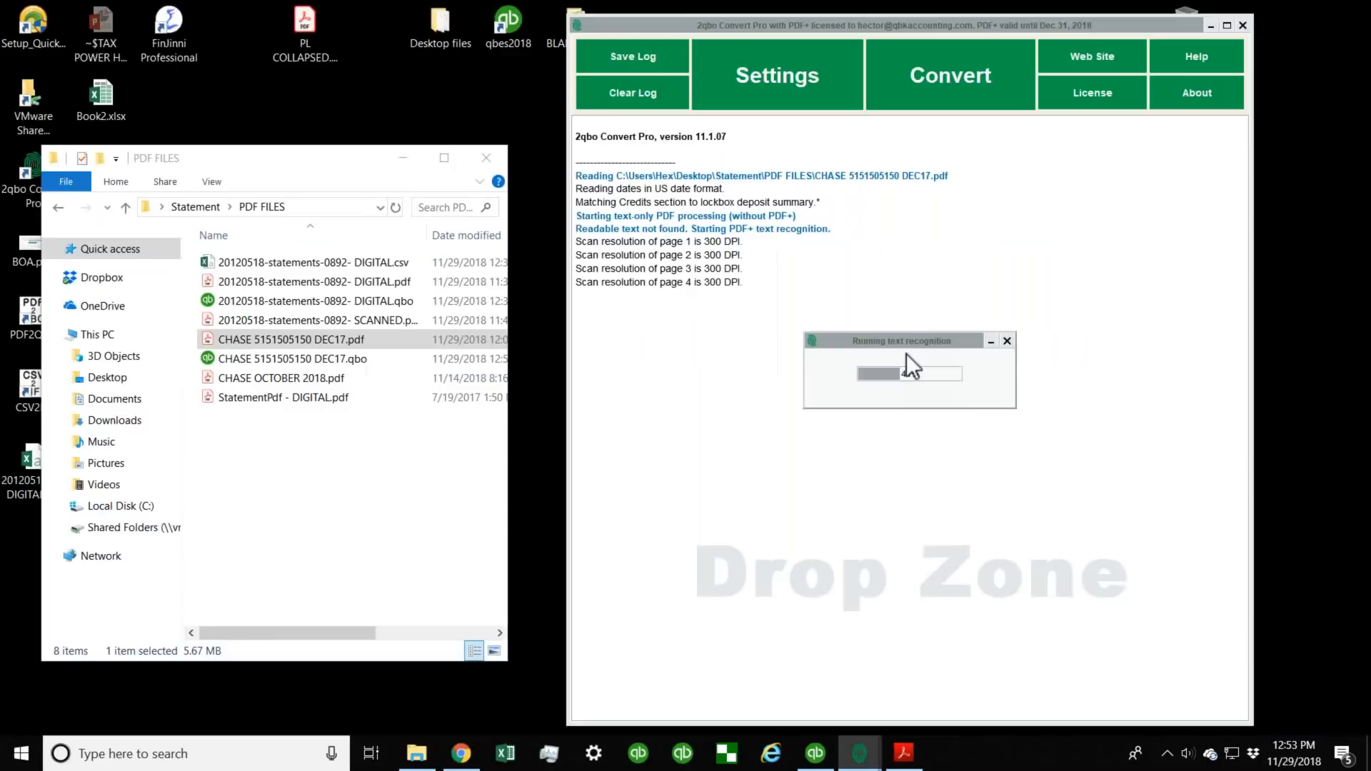
left_click_drag(883, 340, 852, 332)
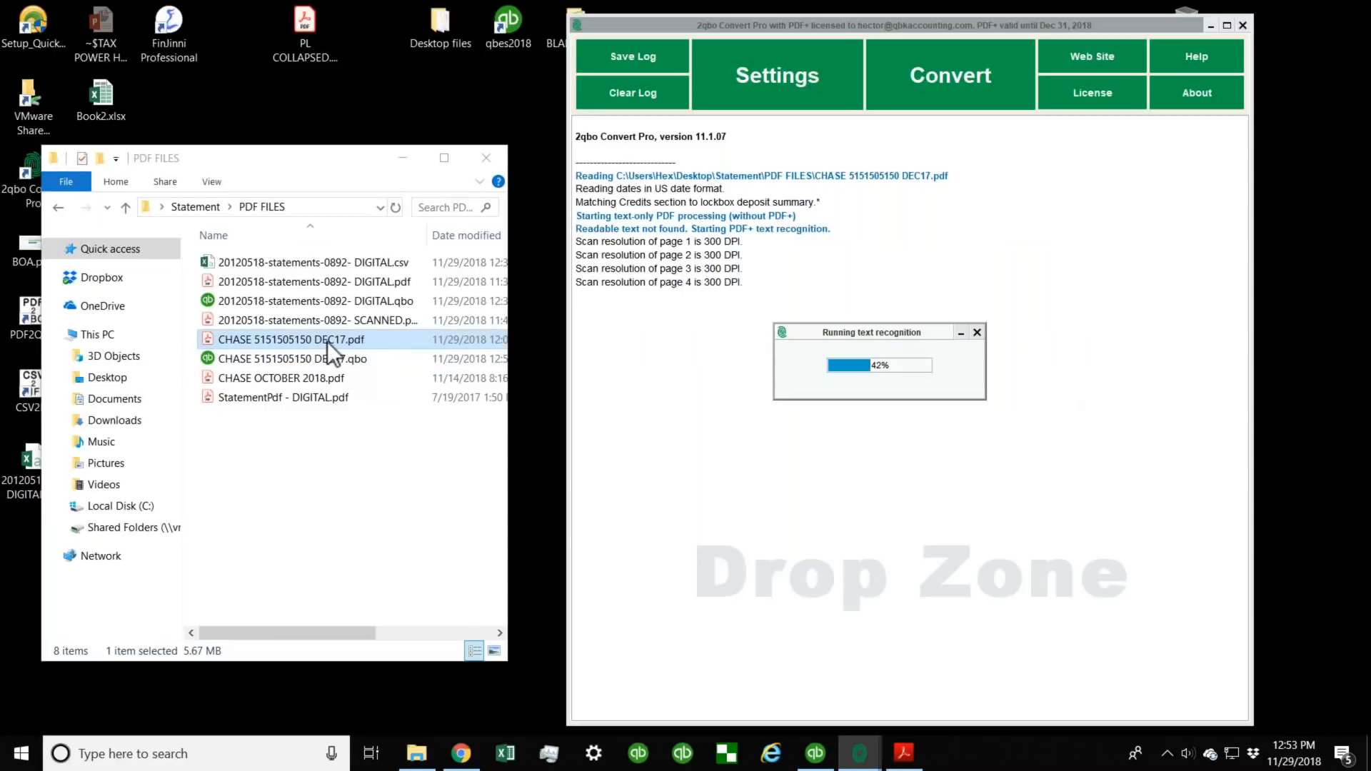
Open Chase0289_Activity_Stmt_20181026.CSV from the CSV FILES folder, examine its transactions, and close the workbook.
left_click(57, 207)
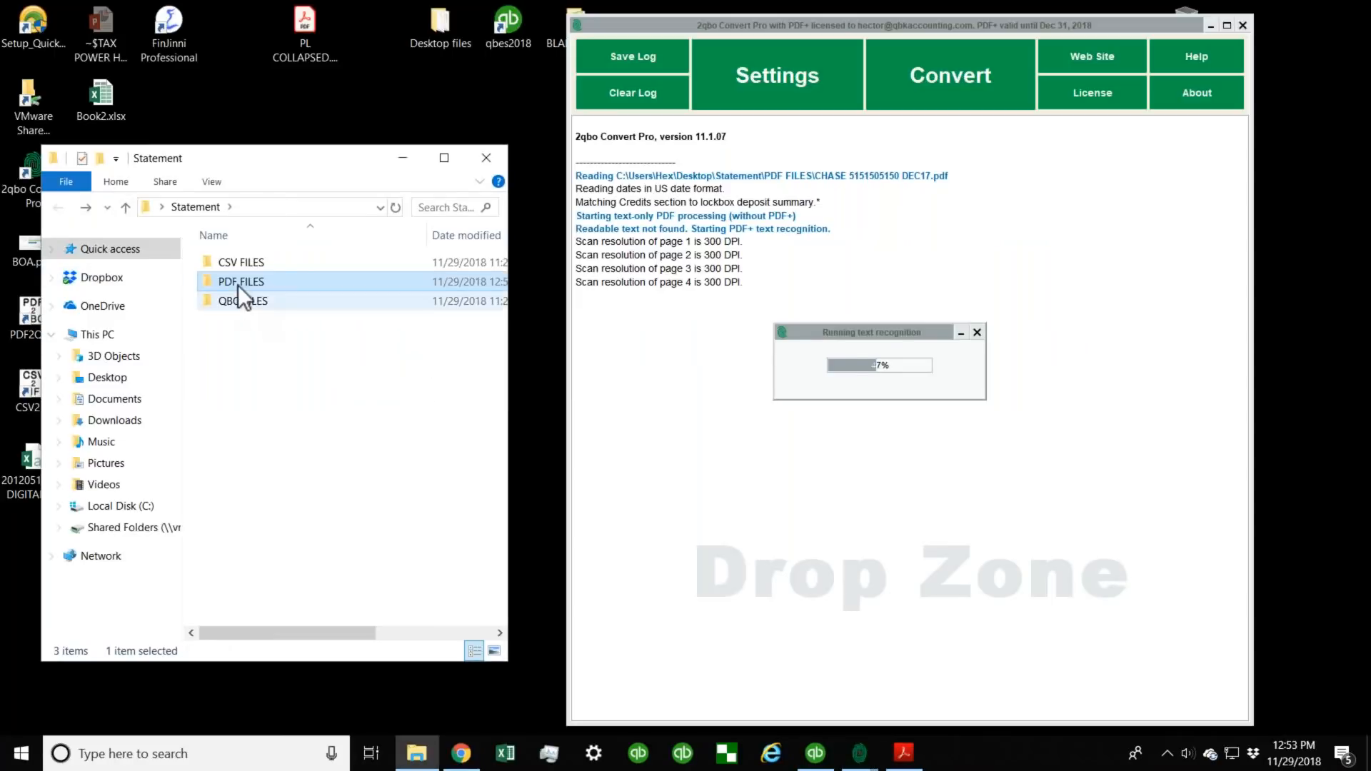
left_click(238, 265)
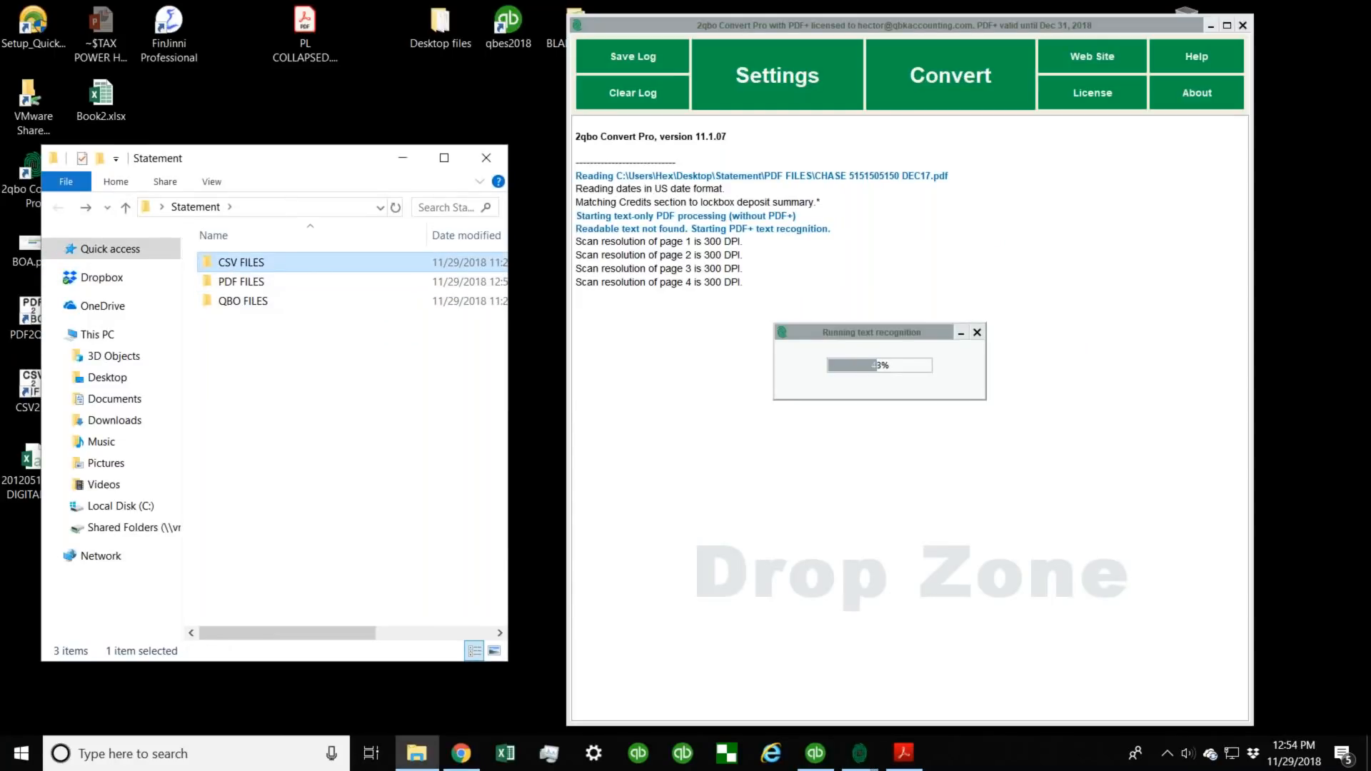
double_click(238, 263)
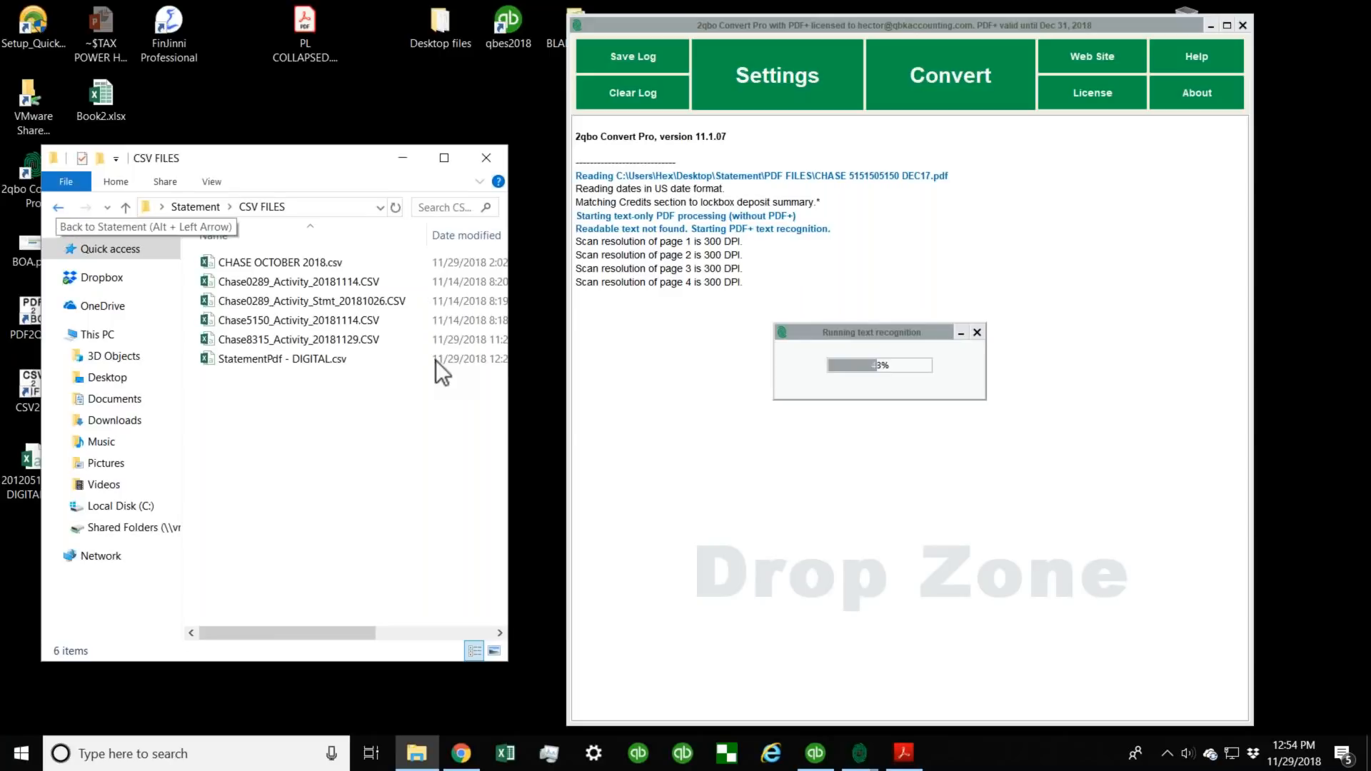
left_click(290, 301)
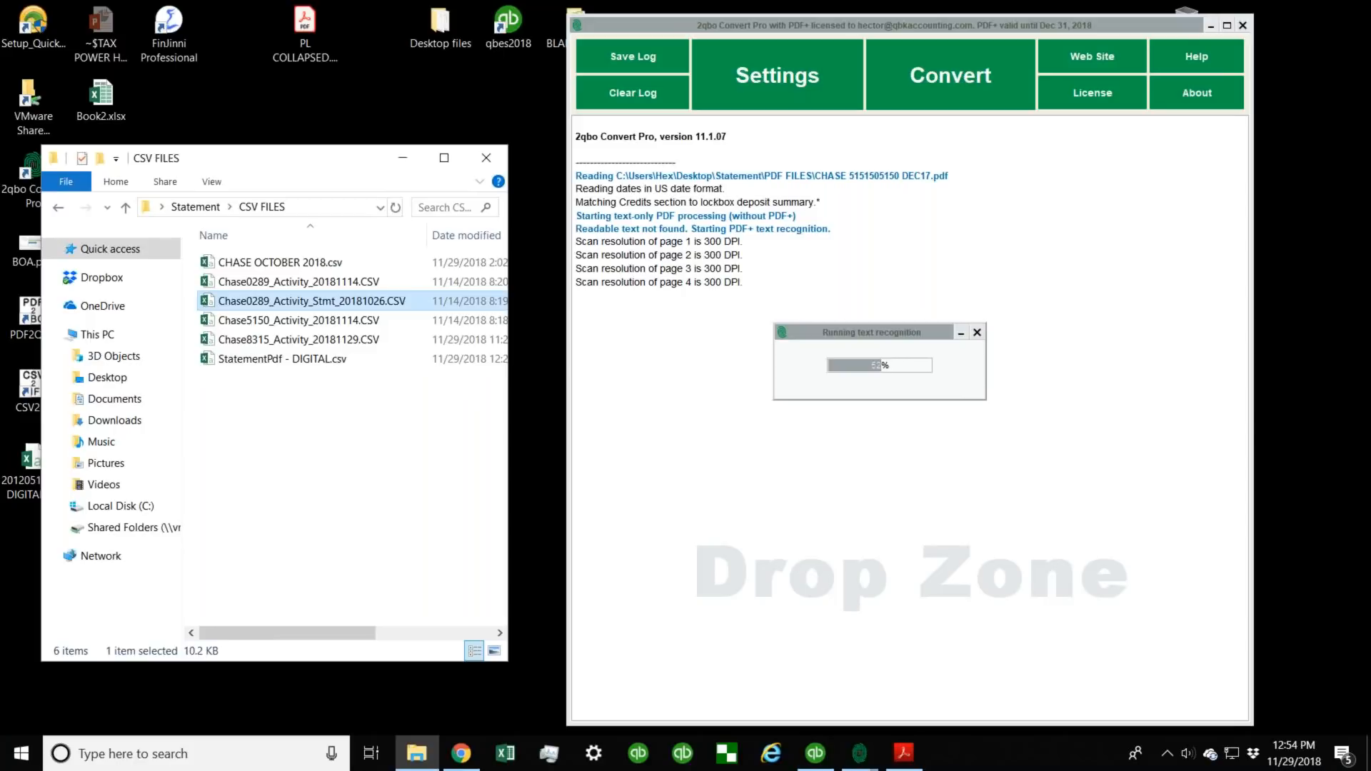
double_click(314, 301)
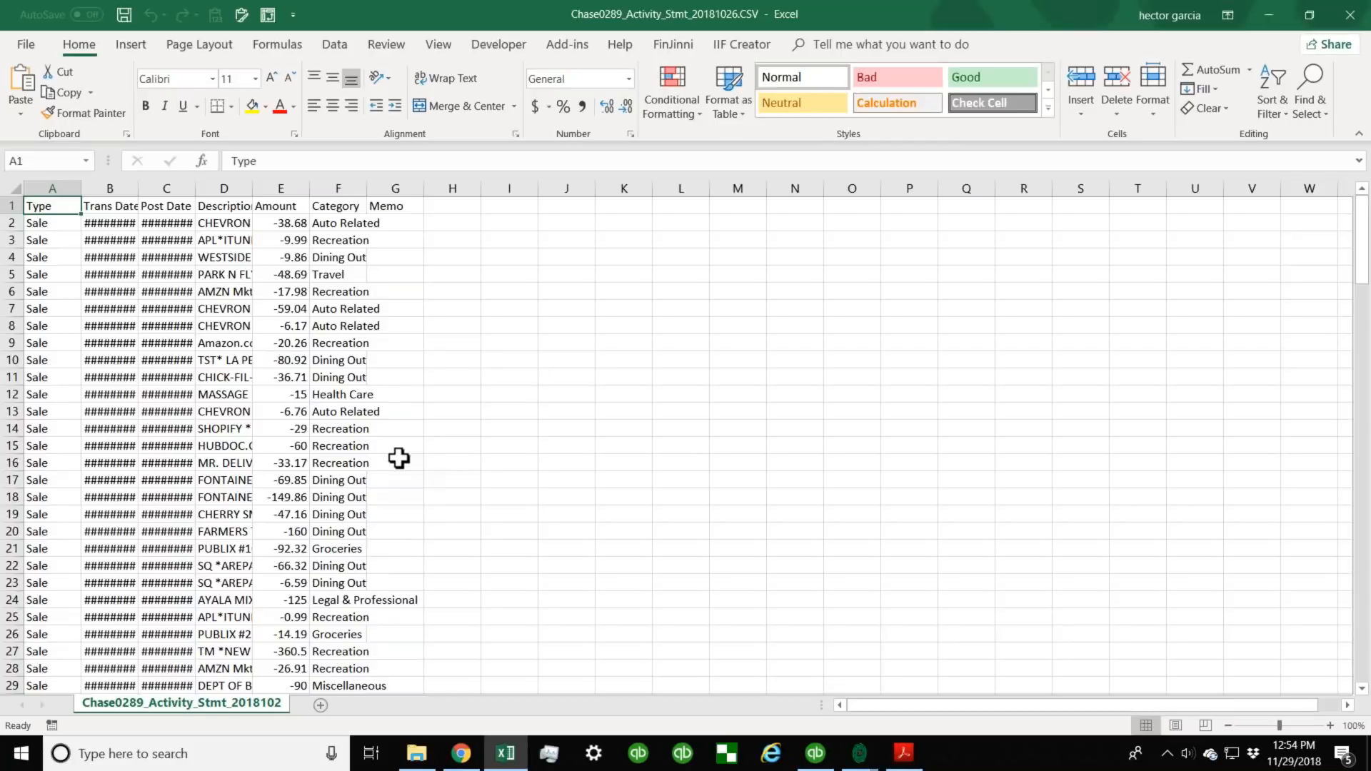
left_click(398, 461)
scroll(385, 443, "down", 6)
left_click(1352, 14)
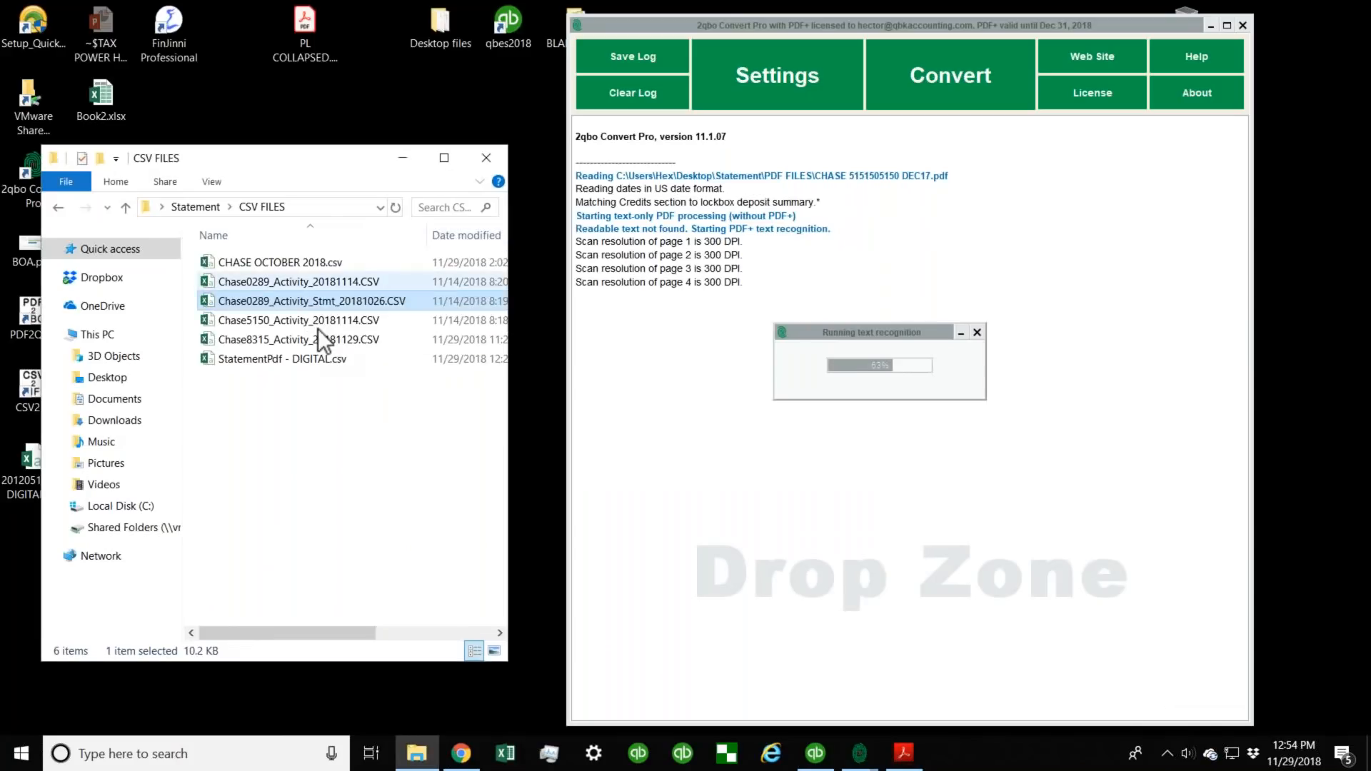
Open Chase5150_Activity_20181114.CSV and widen its Posting Date and Description columns to make the entries readable.
left_click(318, 320)
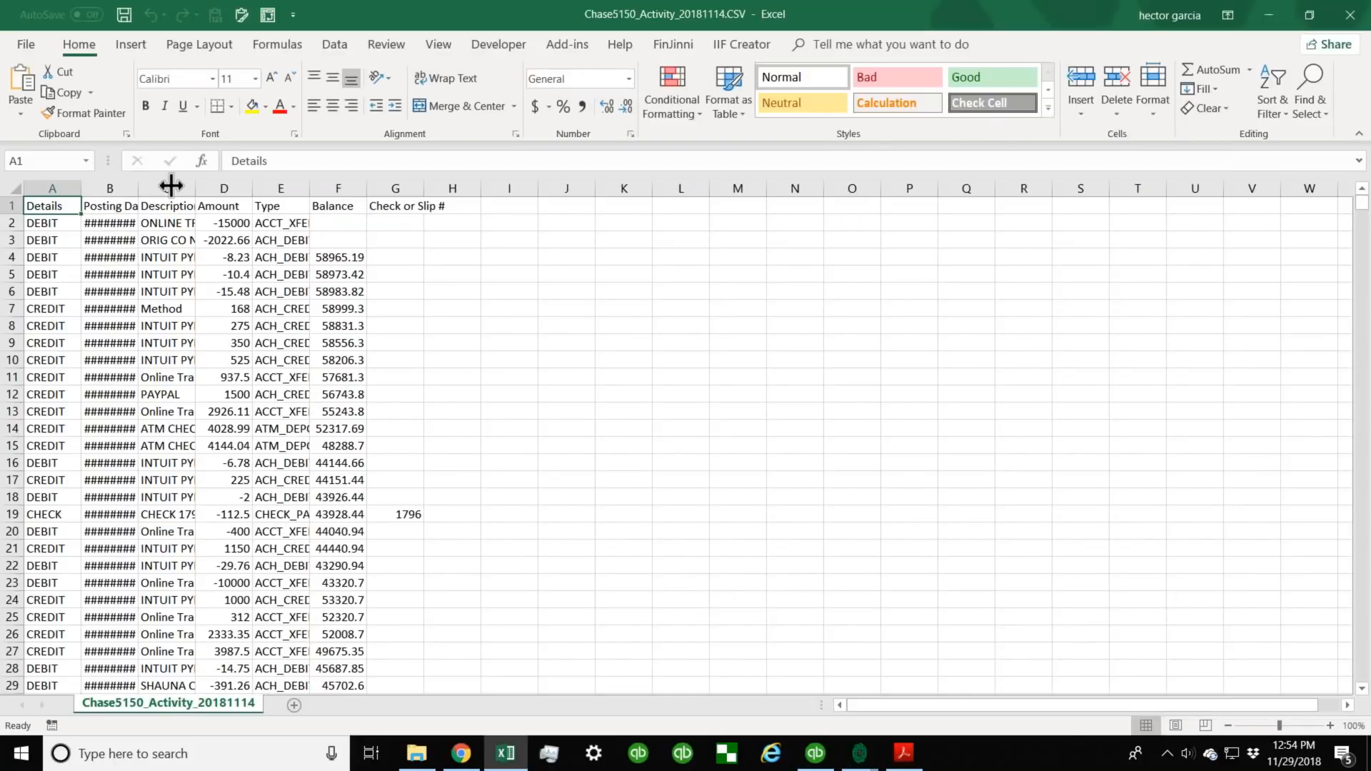
double_click(137, 188)
scroll(300, 365, "down", 13)
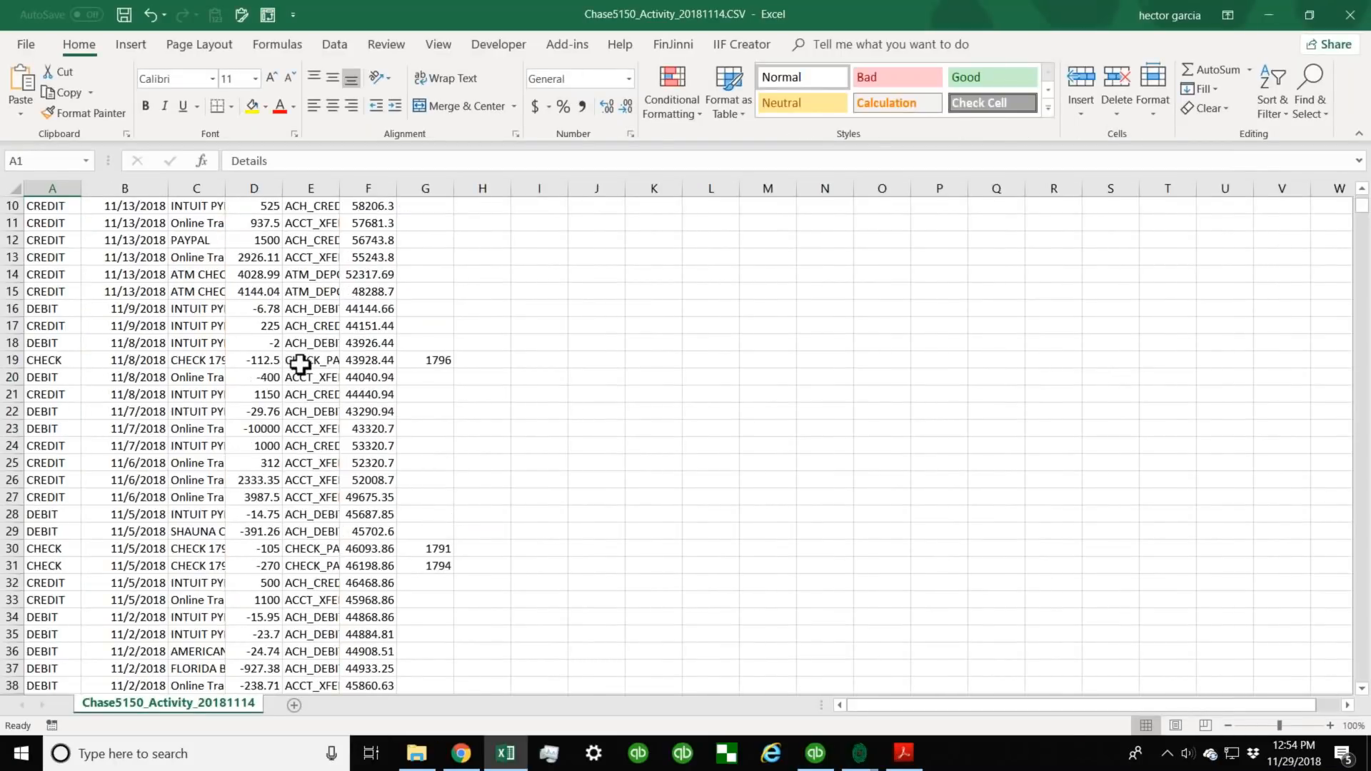
scroll(299, 365, "down", 2)
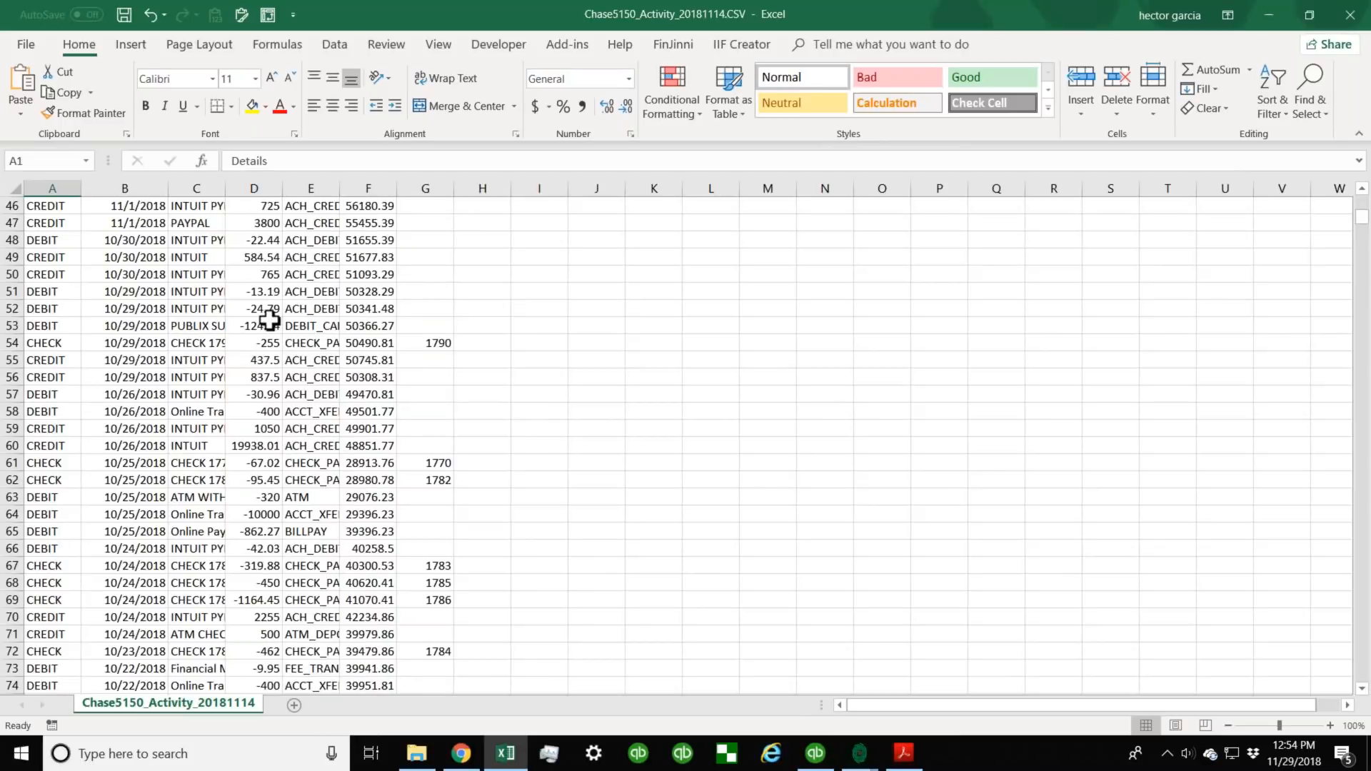
left_click_drag(274, 190, 276, 190)
scroll(389, 314, "up", 15)
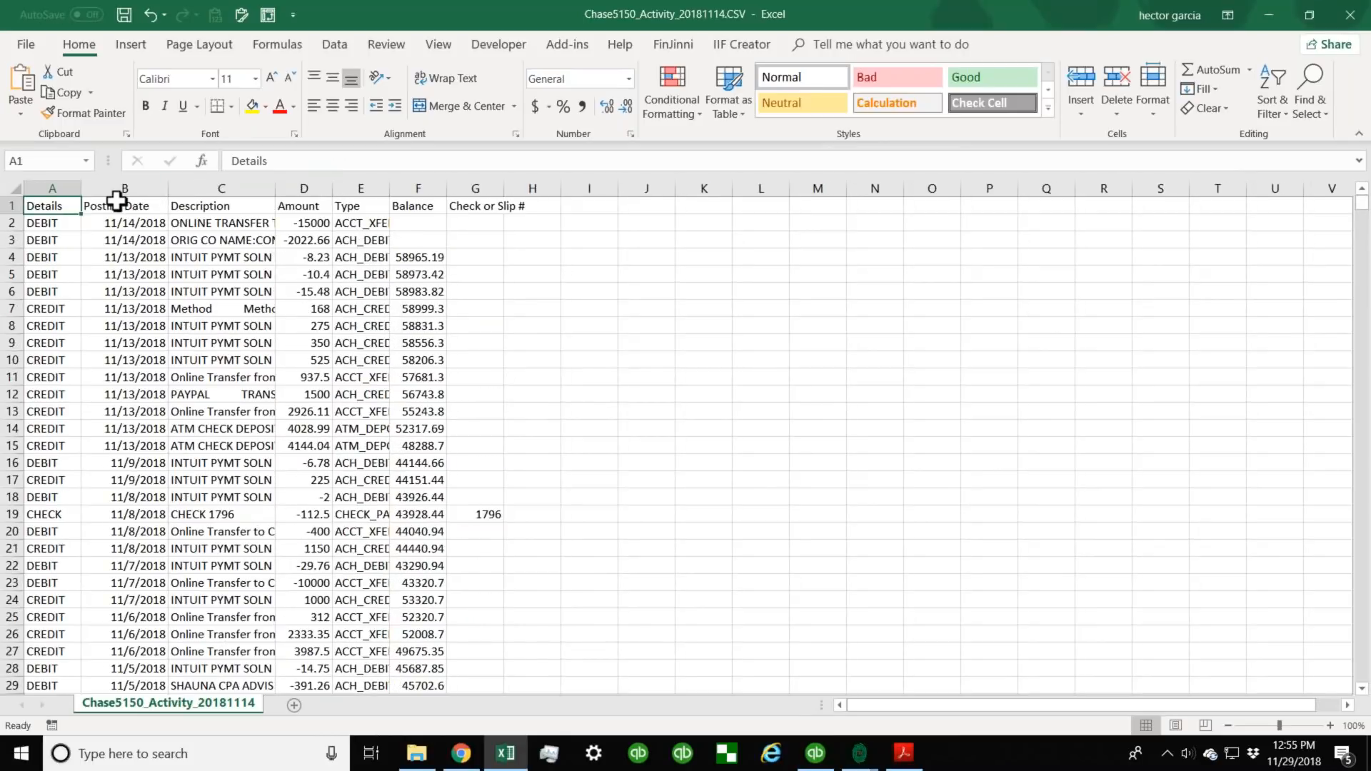
Select columns A through G of the Chase5150 activity sheet and turn on filtering for its header row.
left_click_drag(45, 188, 457, 186)
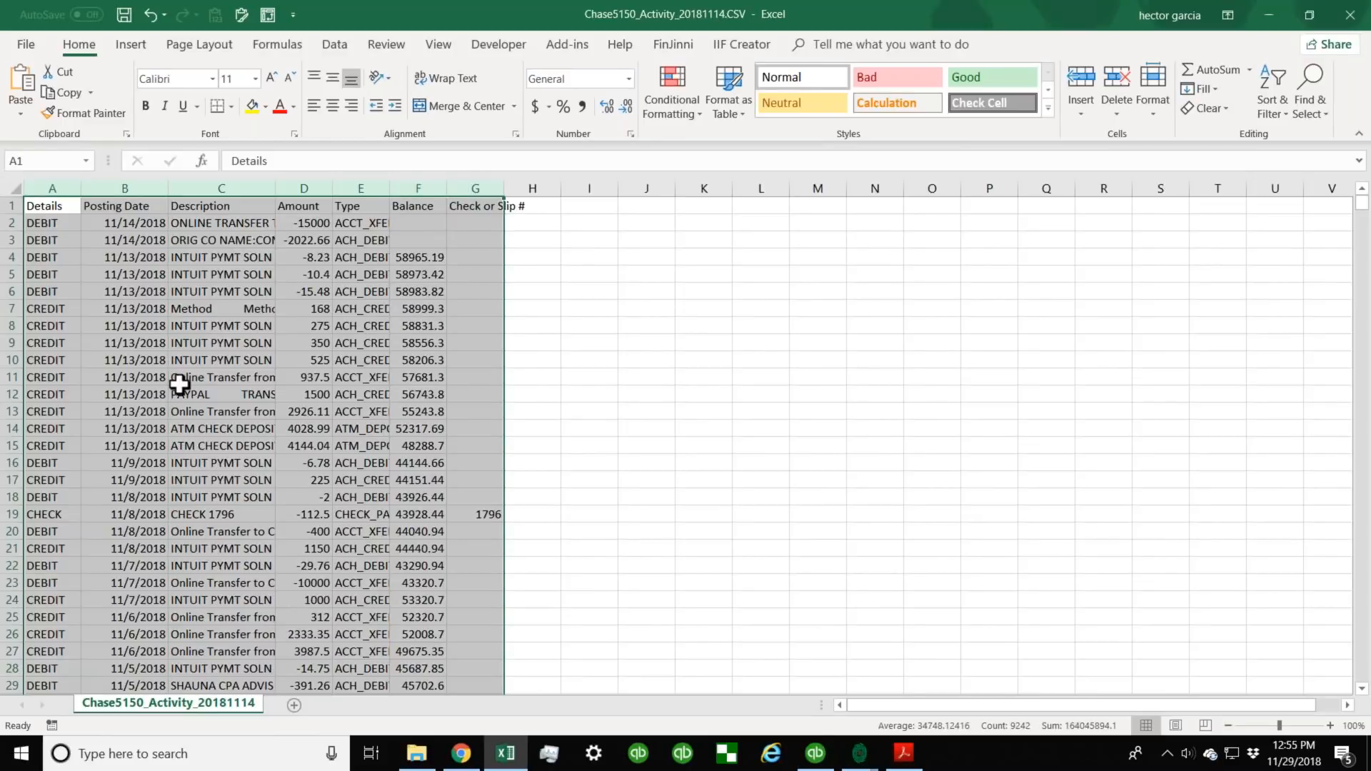
scroll(180, 382, "down", 20)
scroll(180, 382, "down", 20)
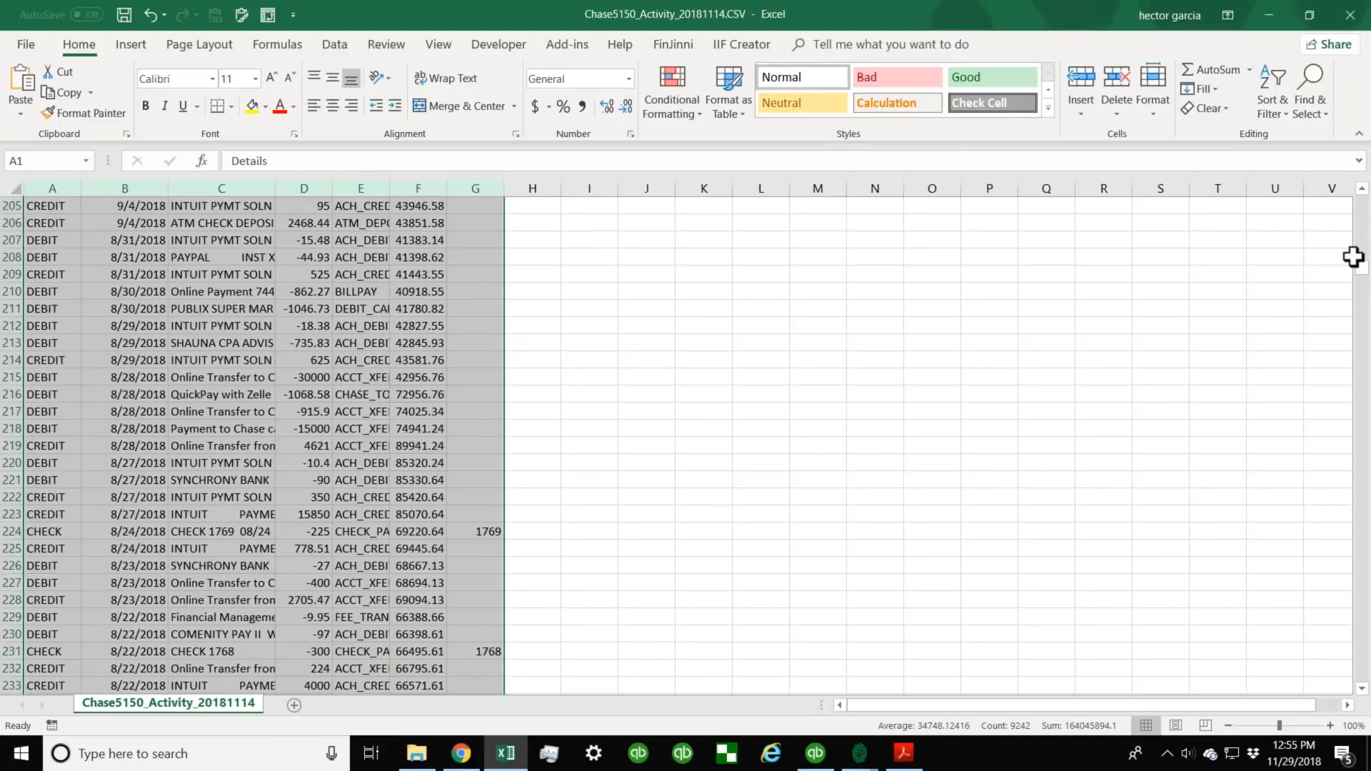
left_click_drag(1362, 276, 1364, 473)
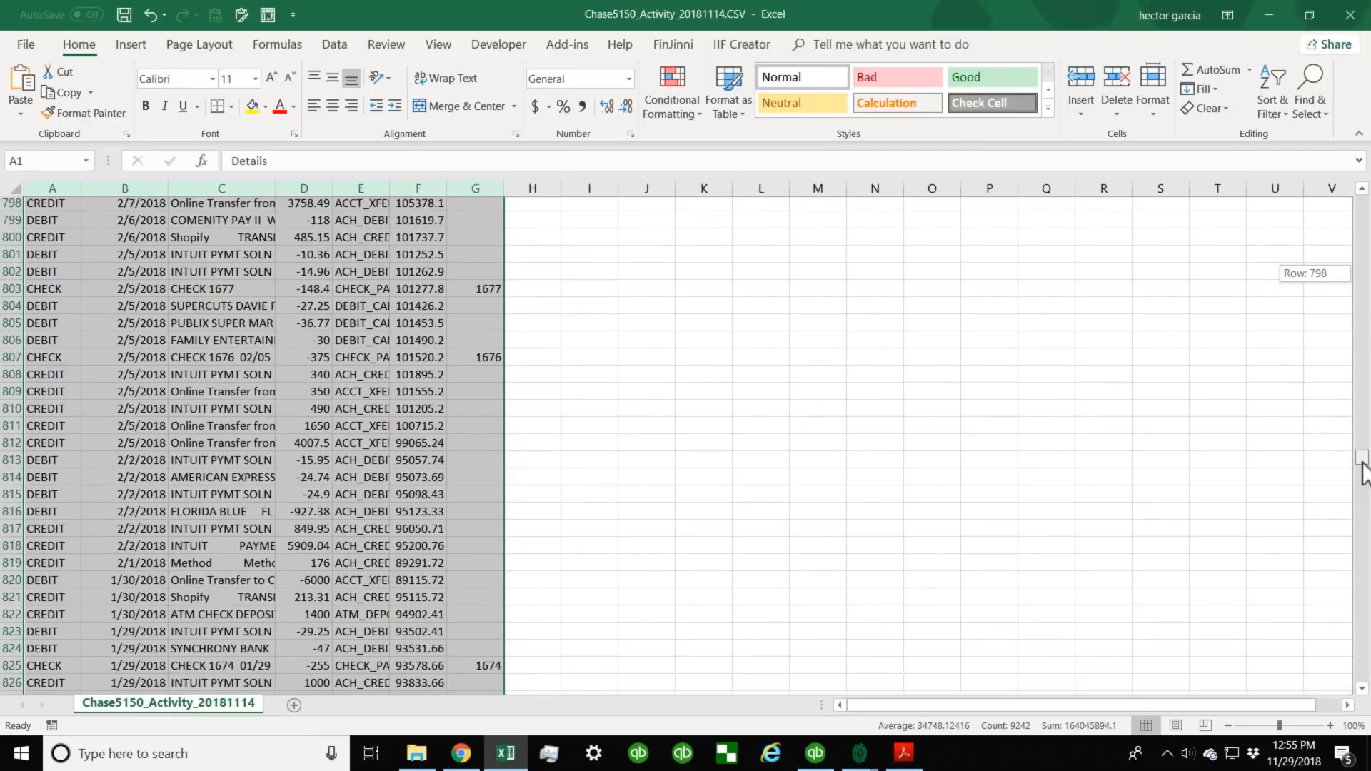
key("alt+Tab")
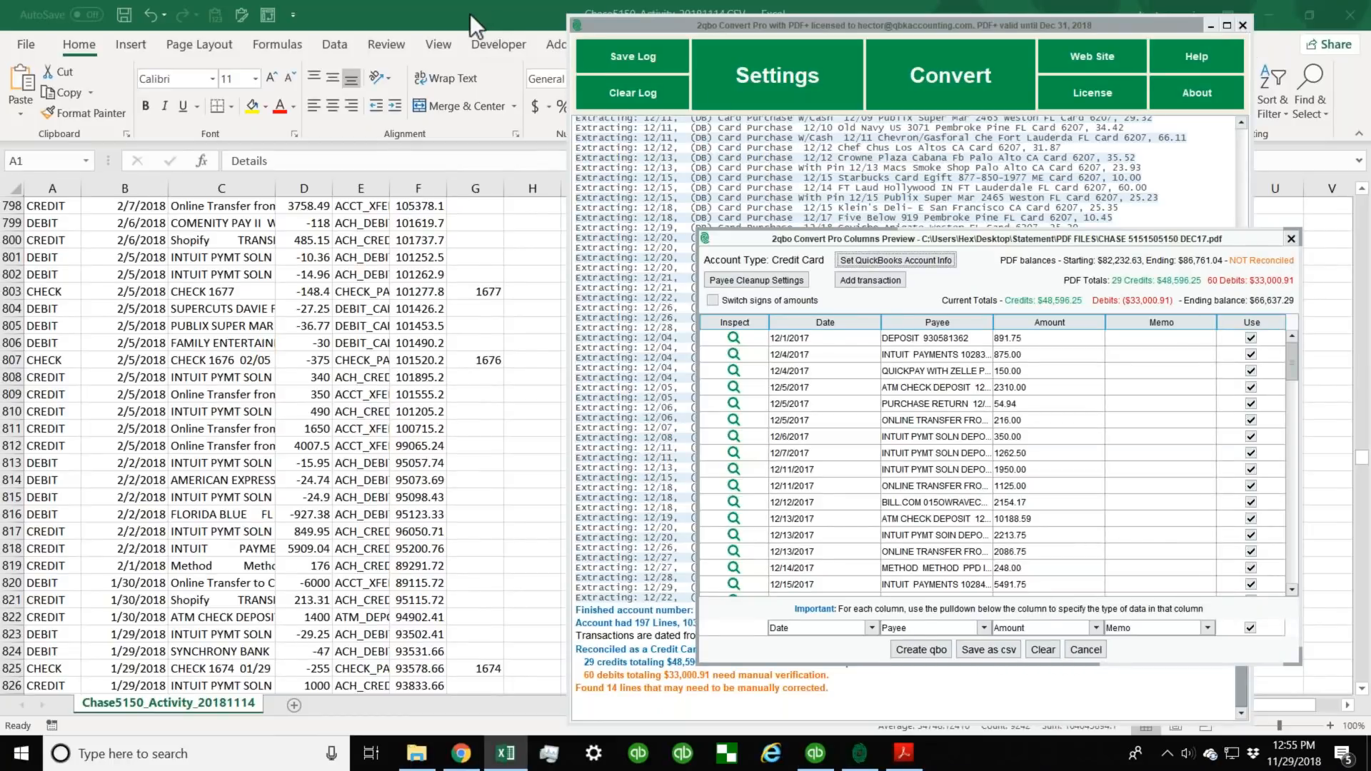
left_click(495, 17)
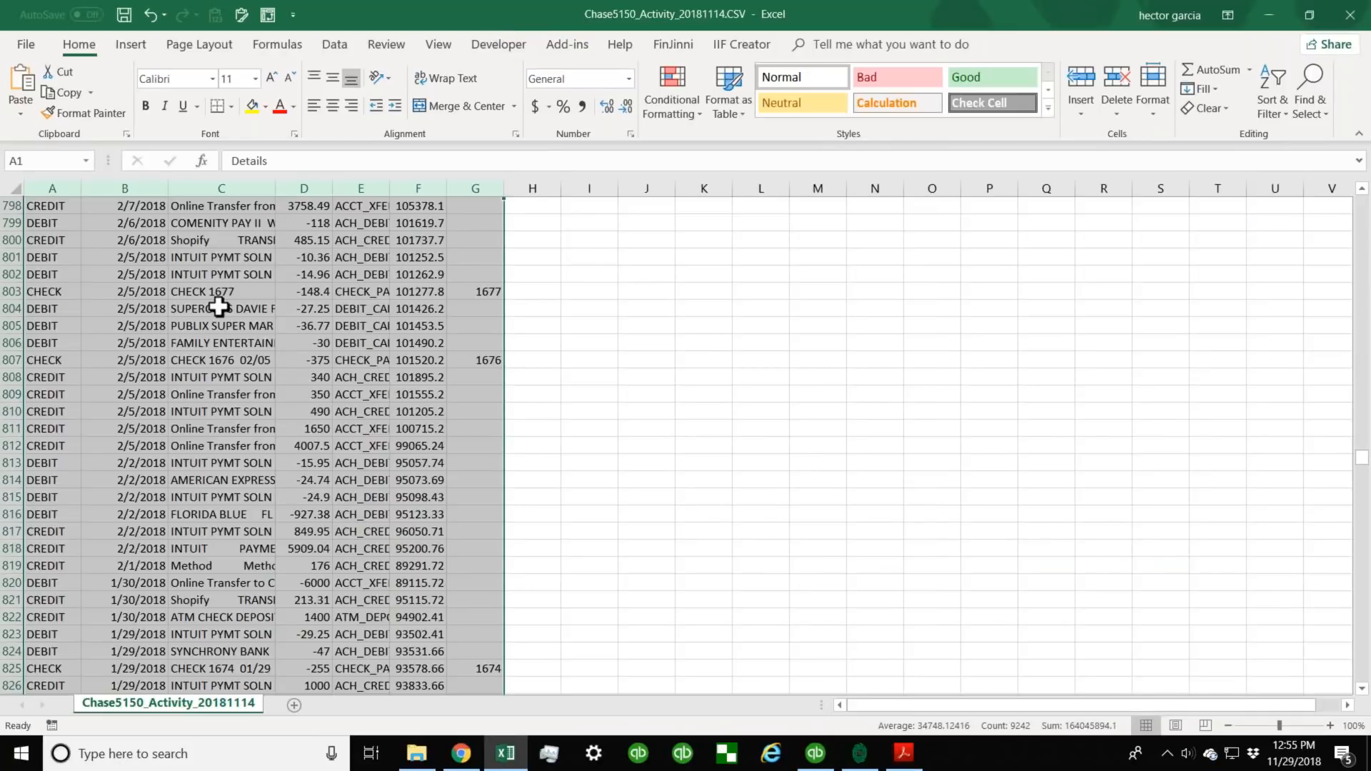
left_click_drag(1361, 457, 1359, 209)
left_click(325, 46)
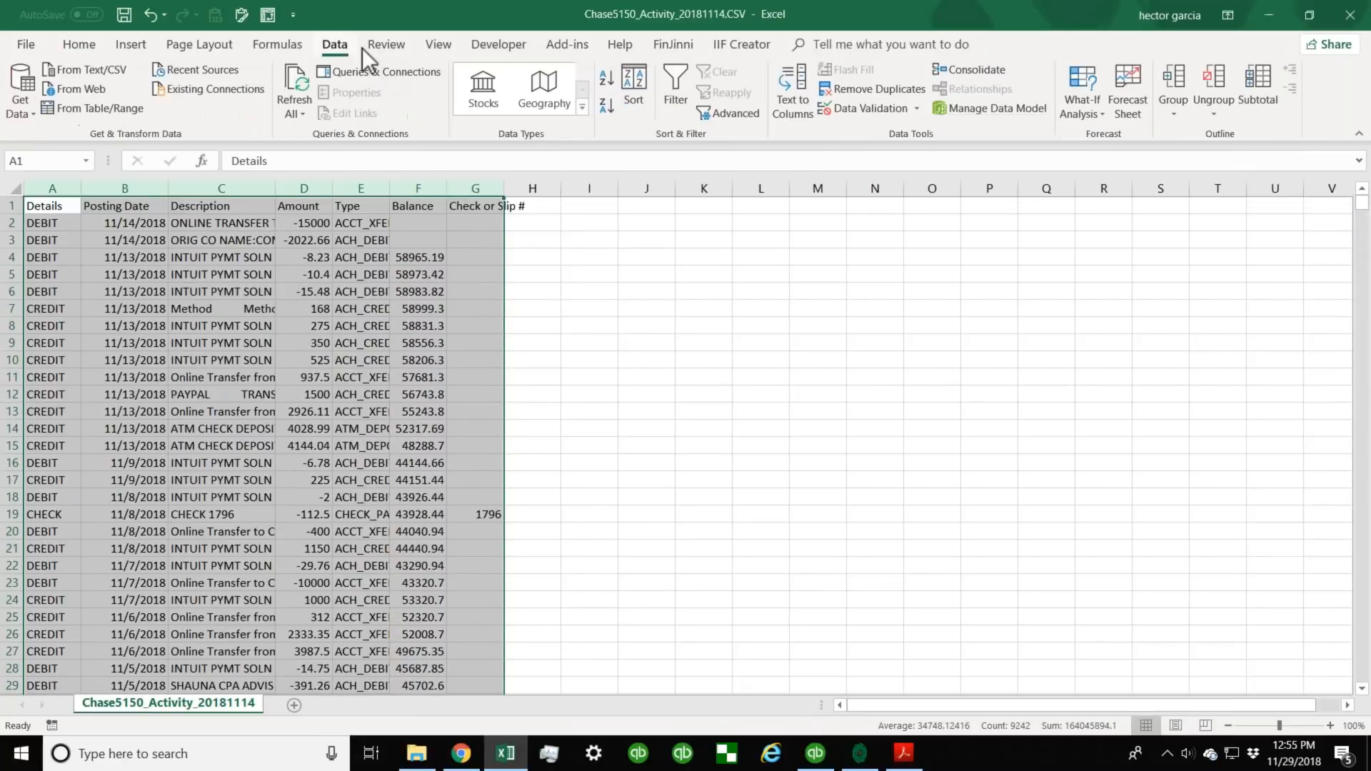
left_click(674, 85)
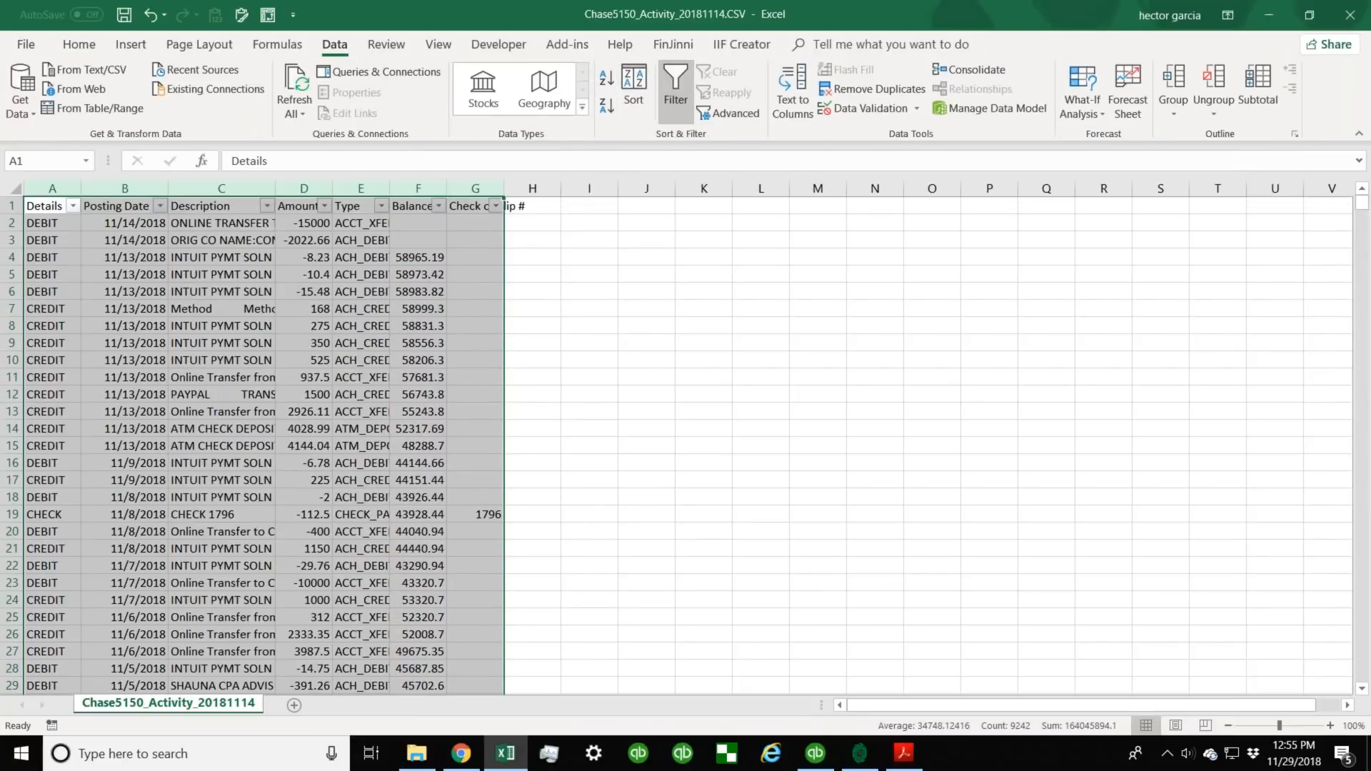
Sort the Chase5150 activity by check number in ascending order.
left_click(495, 205)
left_click(350, 222)
left_click(589, 292)
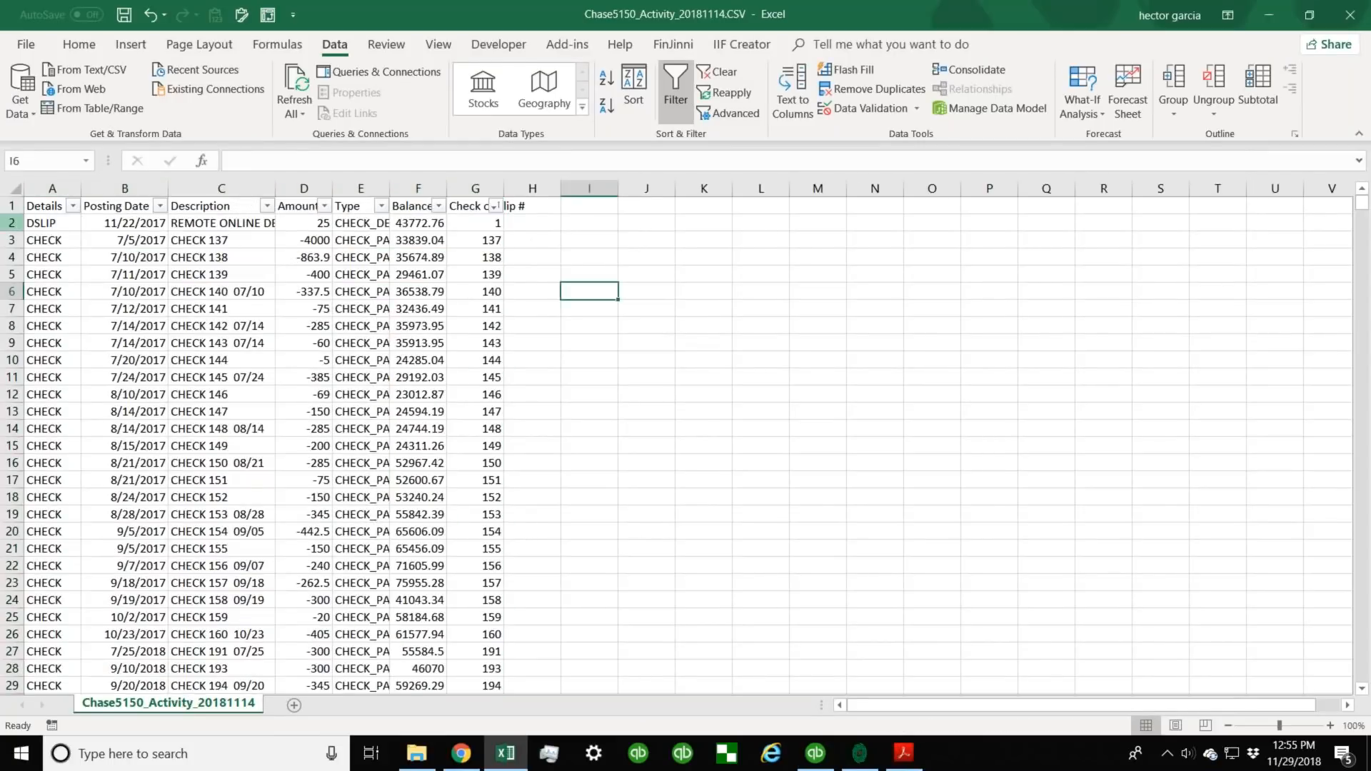
Examine the sorted check rows, comparing their dates, descriptions, amounts, types, balances and check numbers.
left_click_drag(187, 240, 382, 240)
left_click_drag(485, 263, 489, 326)
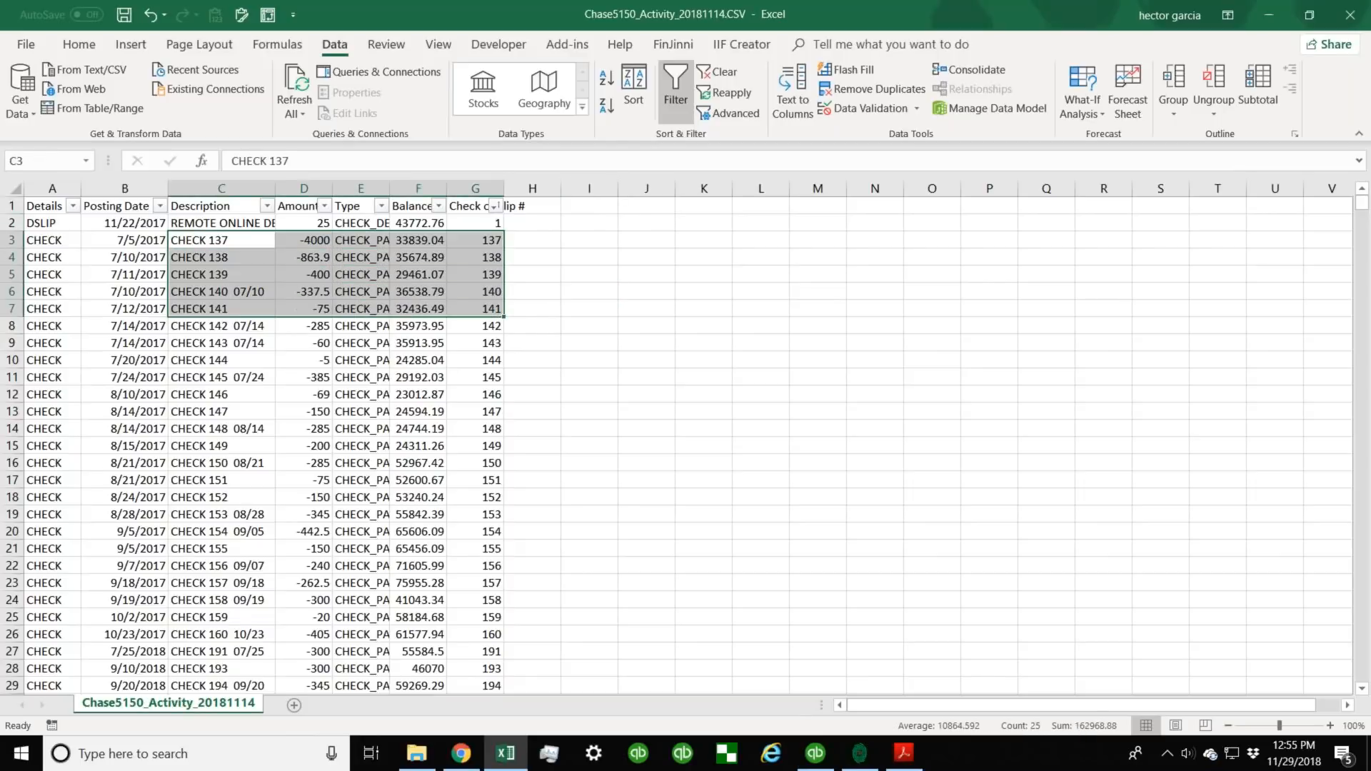
left_click(193, 243)
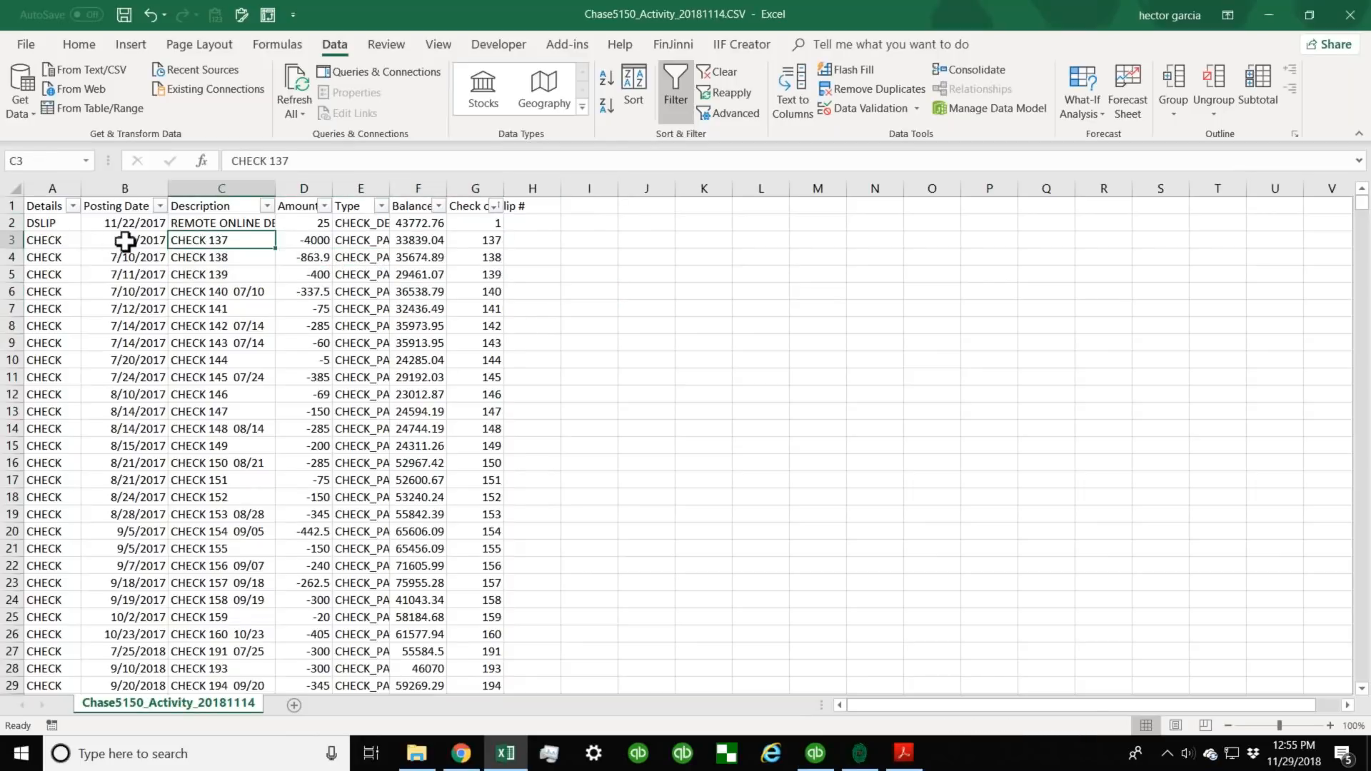
left_click_drag(154, 240, 315, 240)
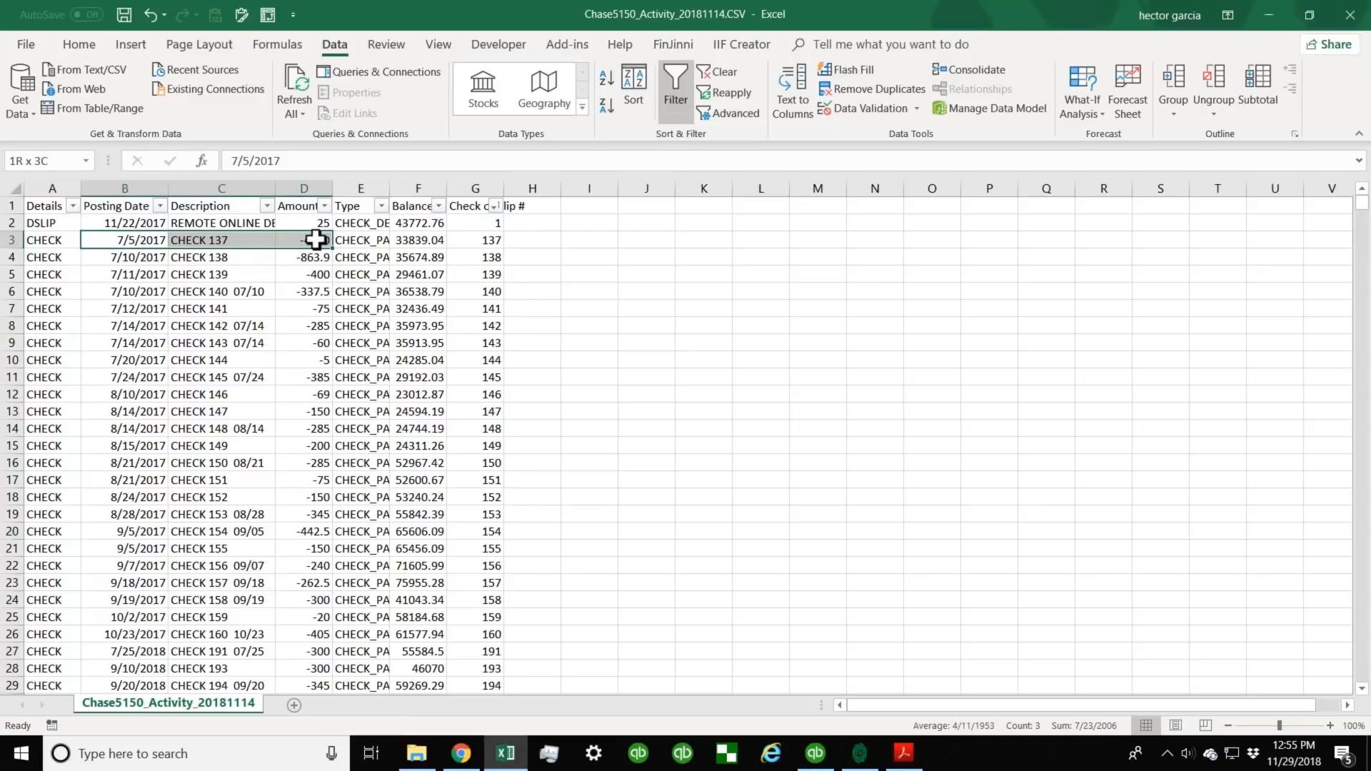
left_click_drag(361, 187, 417, 188)
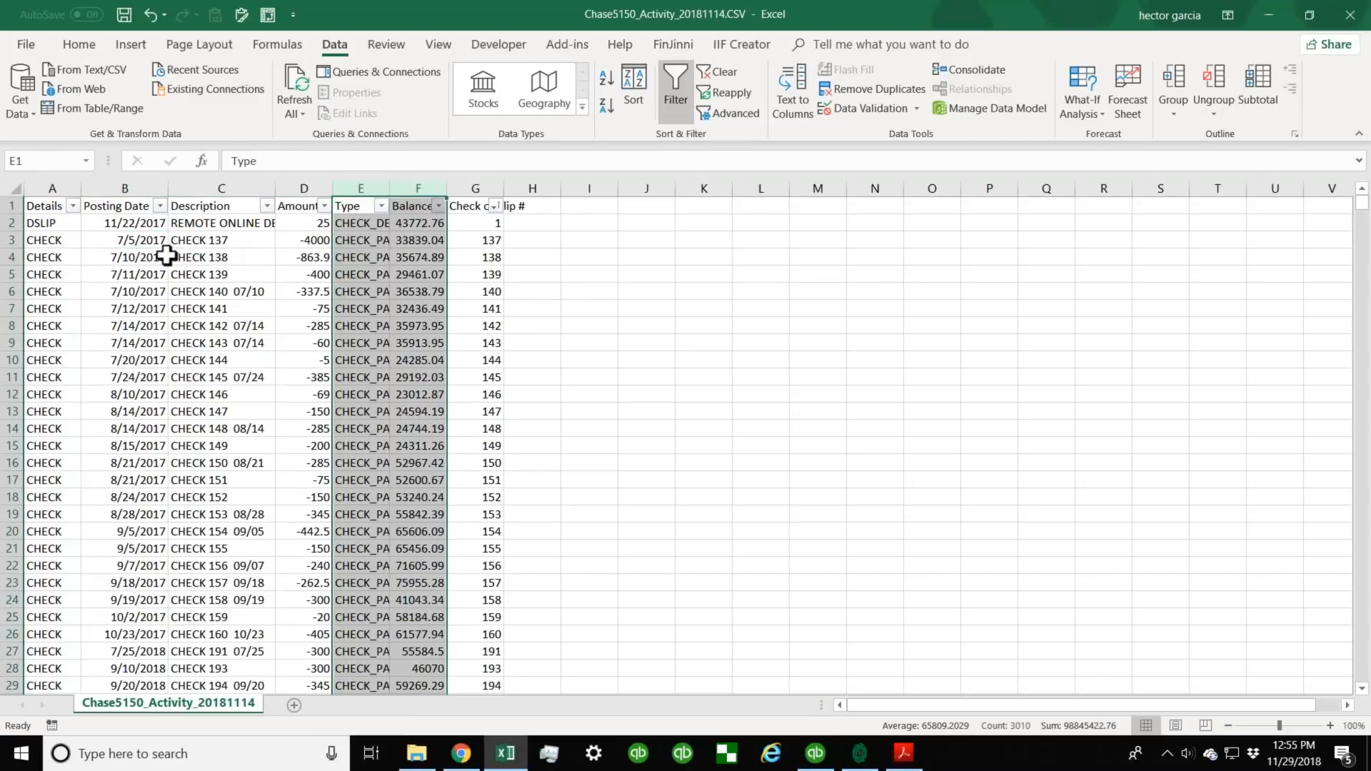
left_click_drag(166, 257, 367, 256)
Copy the check rows in B3:G96 and paste them into a new worksheet.
left_click_drag(125, 240, 464, 616)
left_click_drag(453, 565, 455, 555)
scroll(343, 482, "up", 1)
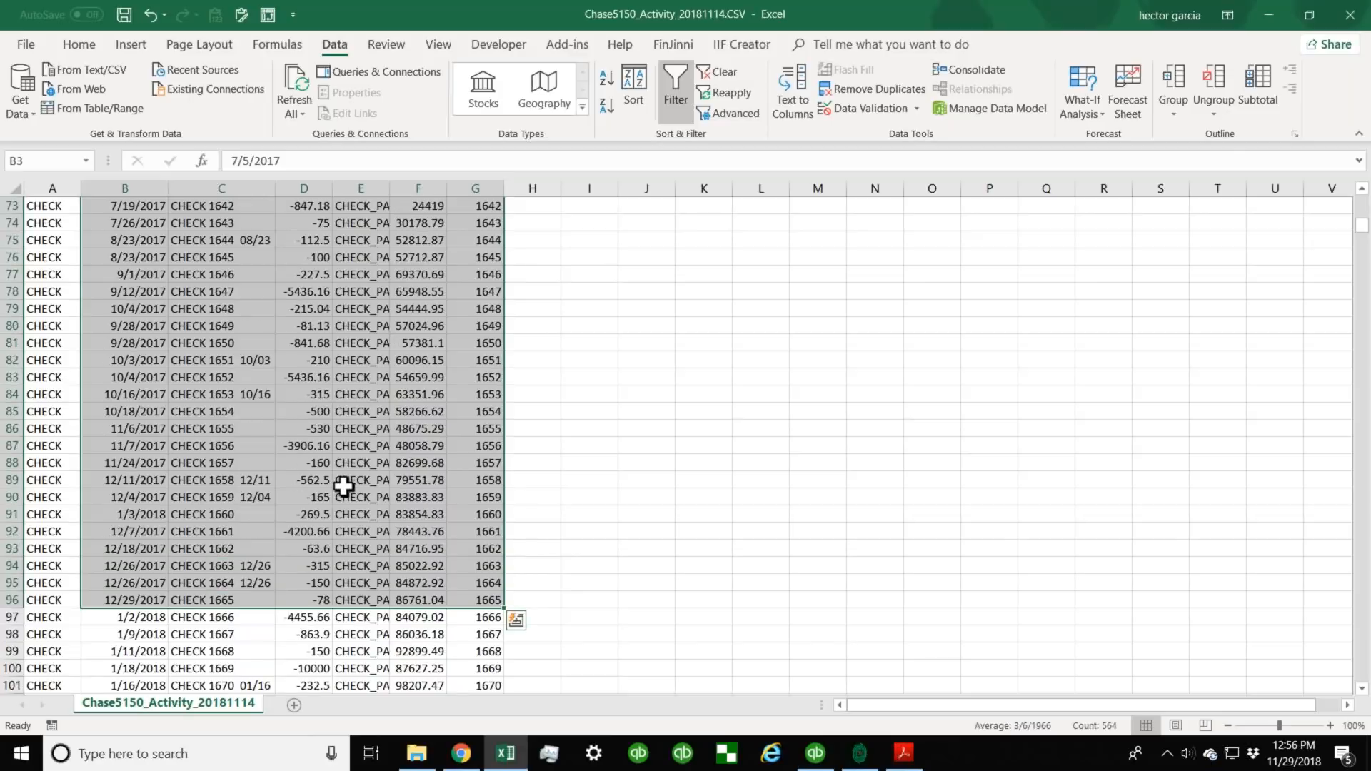
key("ctrl+c")
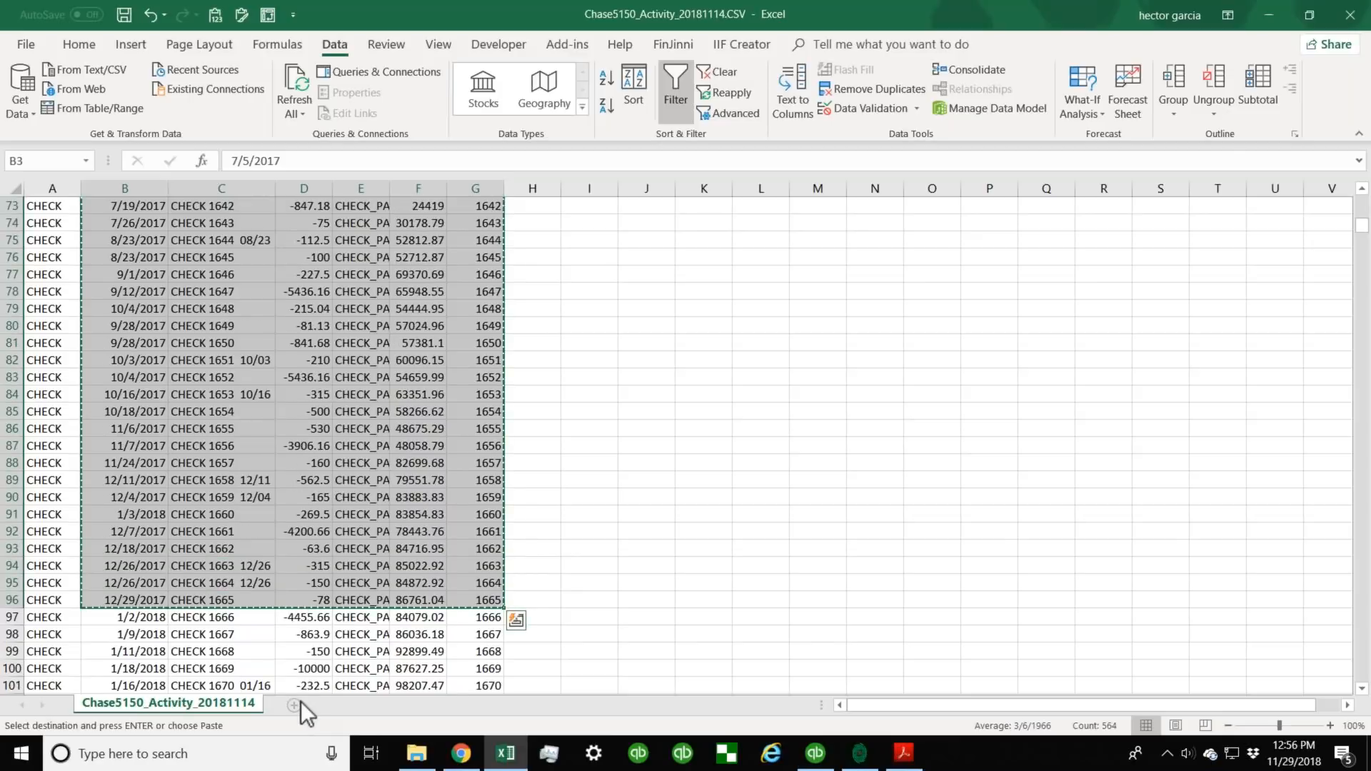
key("shift+F11")
key("ctrl+v")
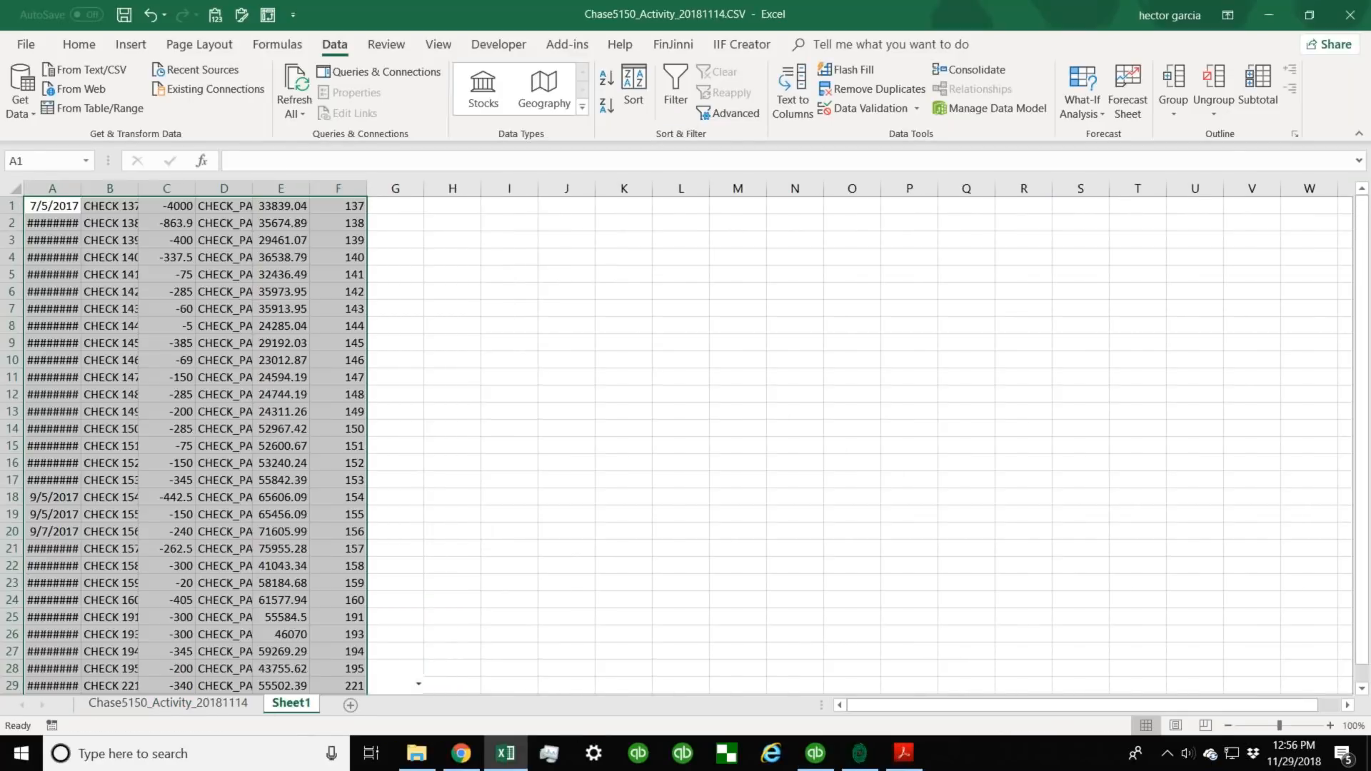
Fit the pasted columns to their contents and delete columns D and E with the payment type and balance.
left_click(282, 394)
left_click_drag(53, 184, 364, 188)
double_click(367, 187)
left_click(410, 309)
right_click(369, 188)
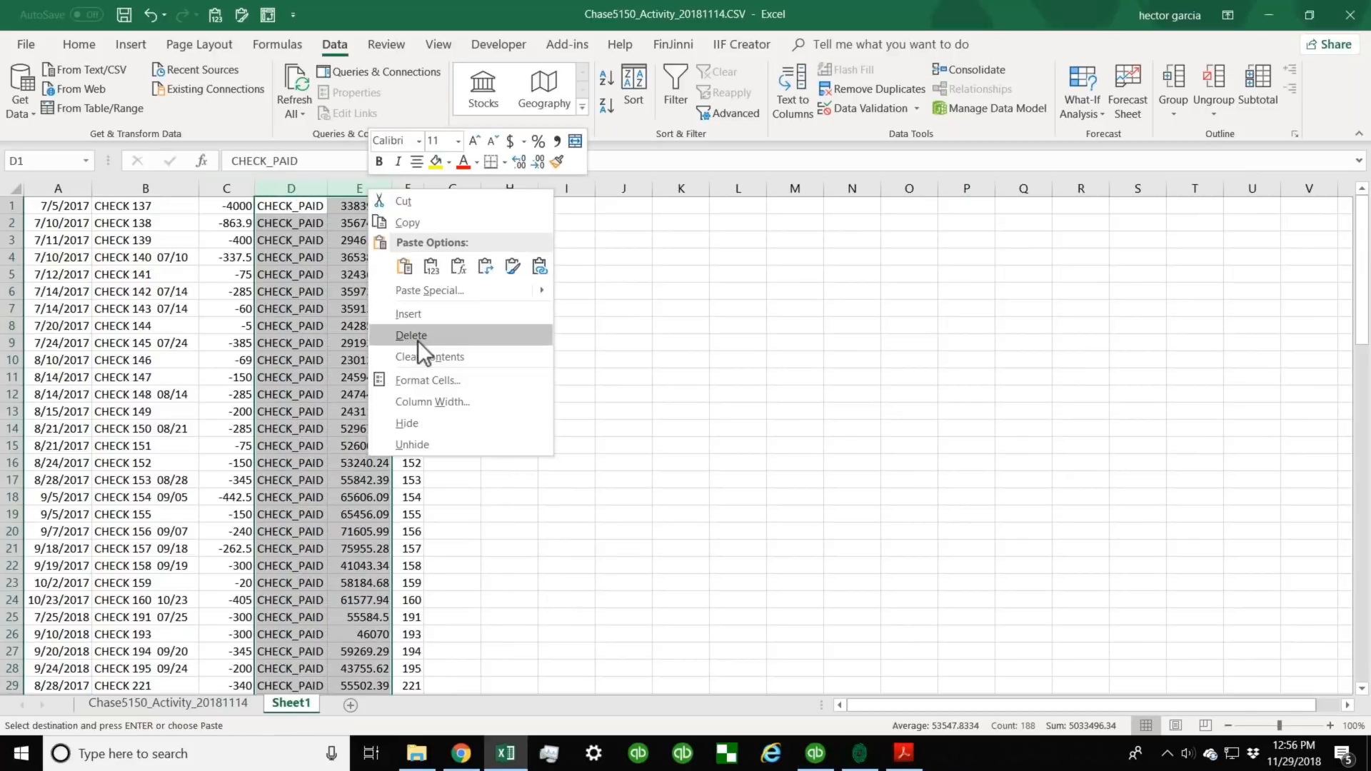
left_click(418, 341)
left_click(488, 341)
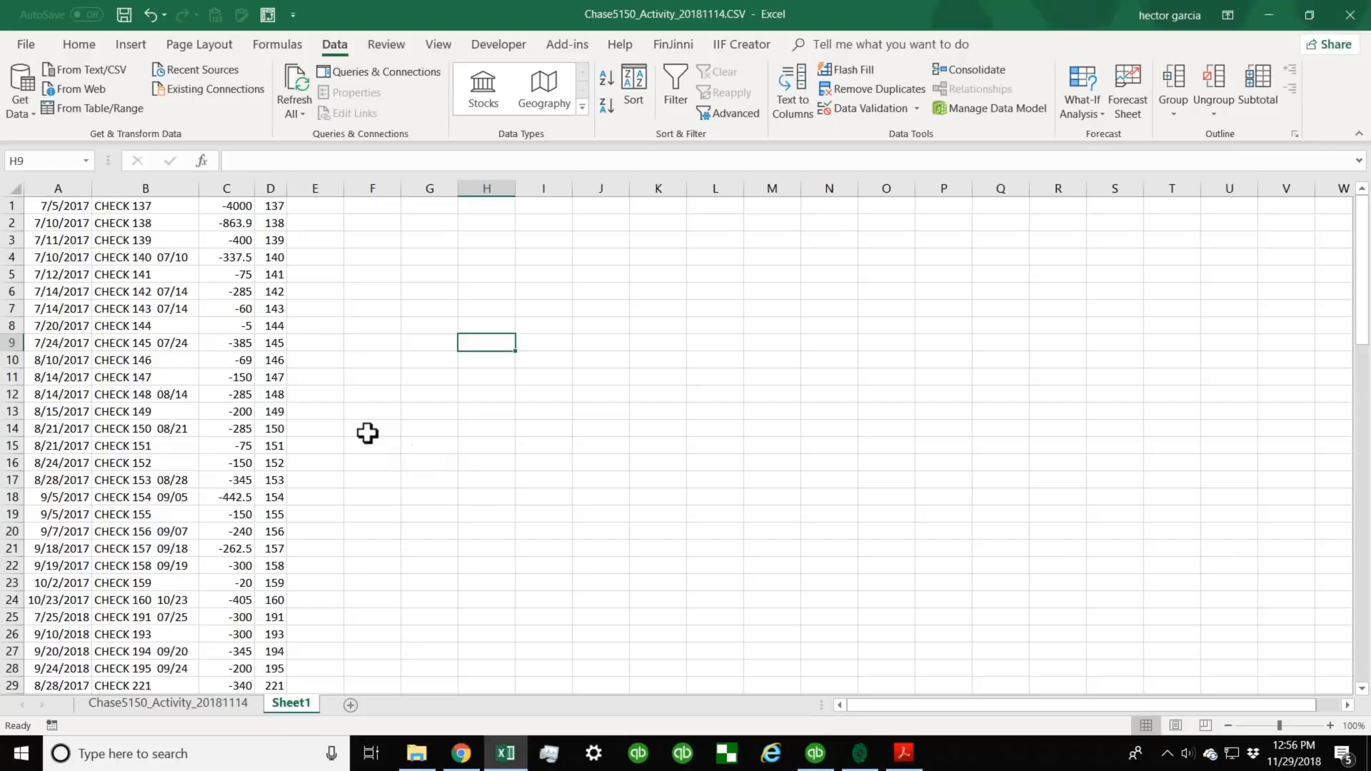
Review the pasted check list and replace the descriptions in B1:B4 with three people's names and Chiptle.
scroll(367, 434, "down", 2)
scroll(343, 441, "down", 17)
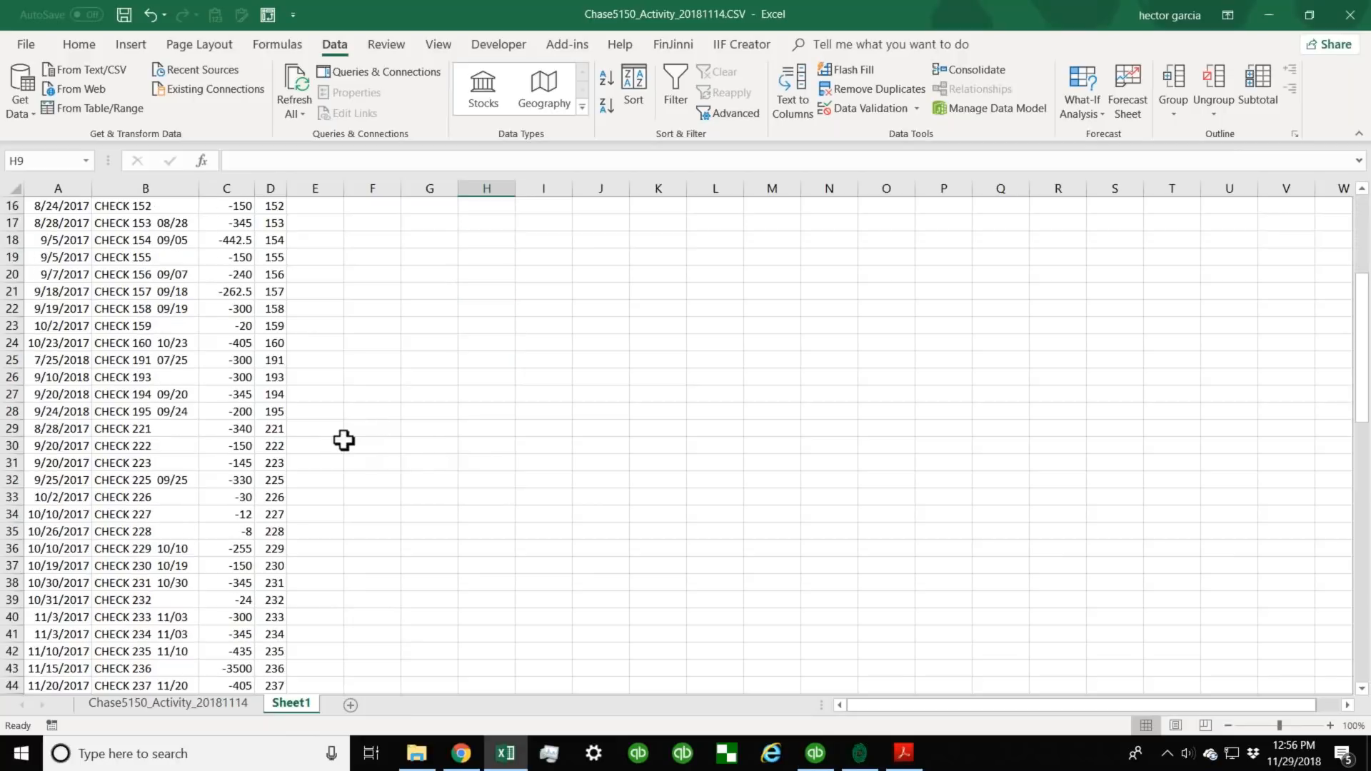
scroll(345, 446, "down", 3)
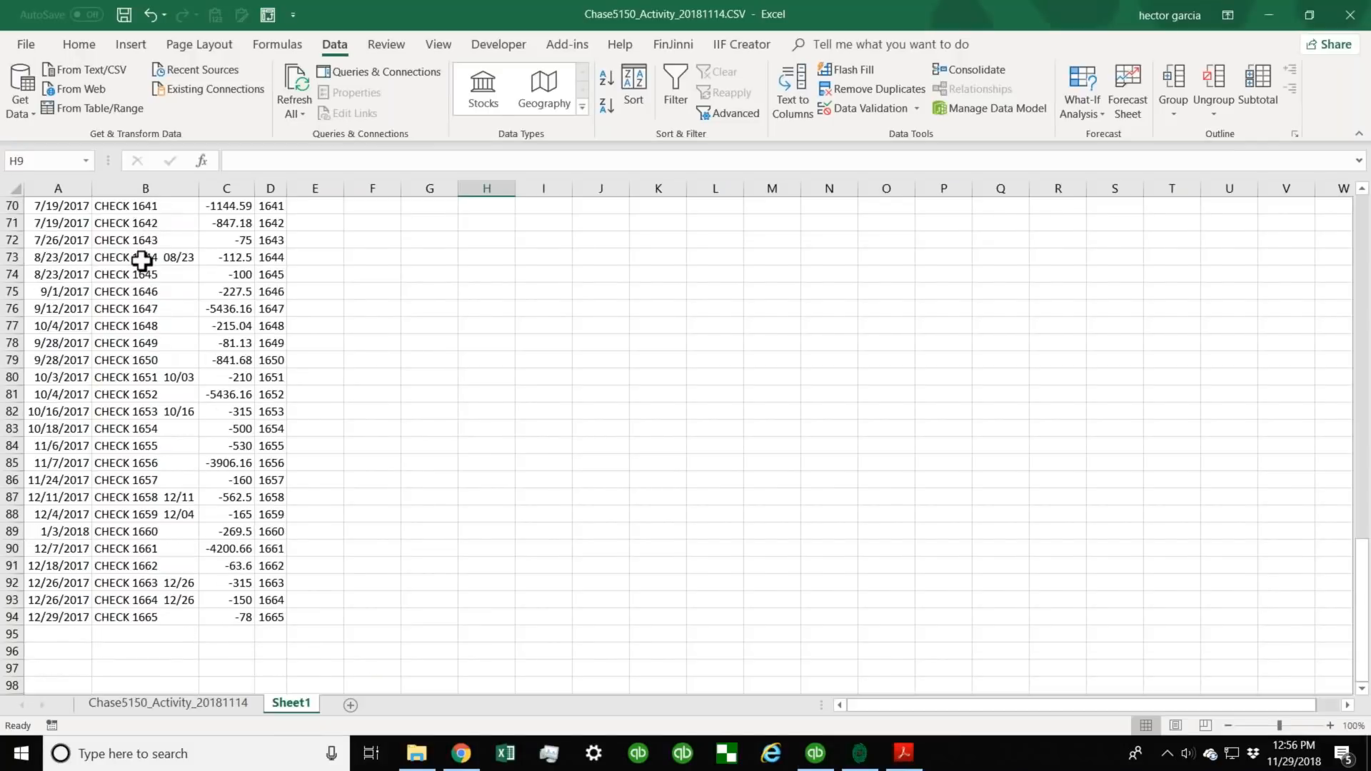
left_click(142, 263)
key("ctrl+Up")
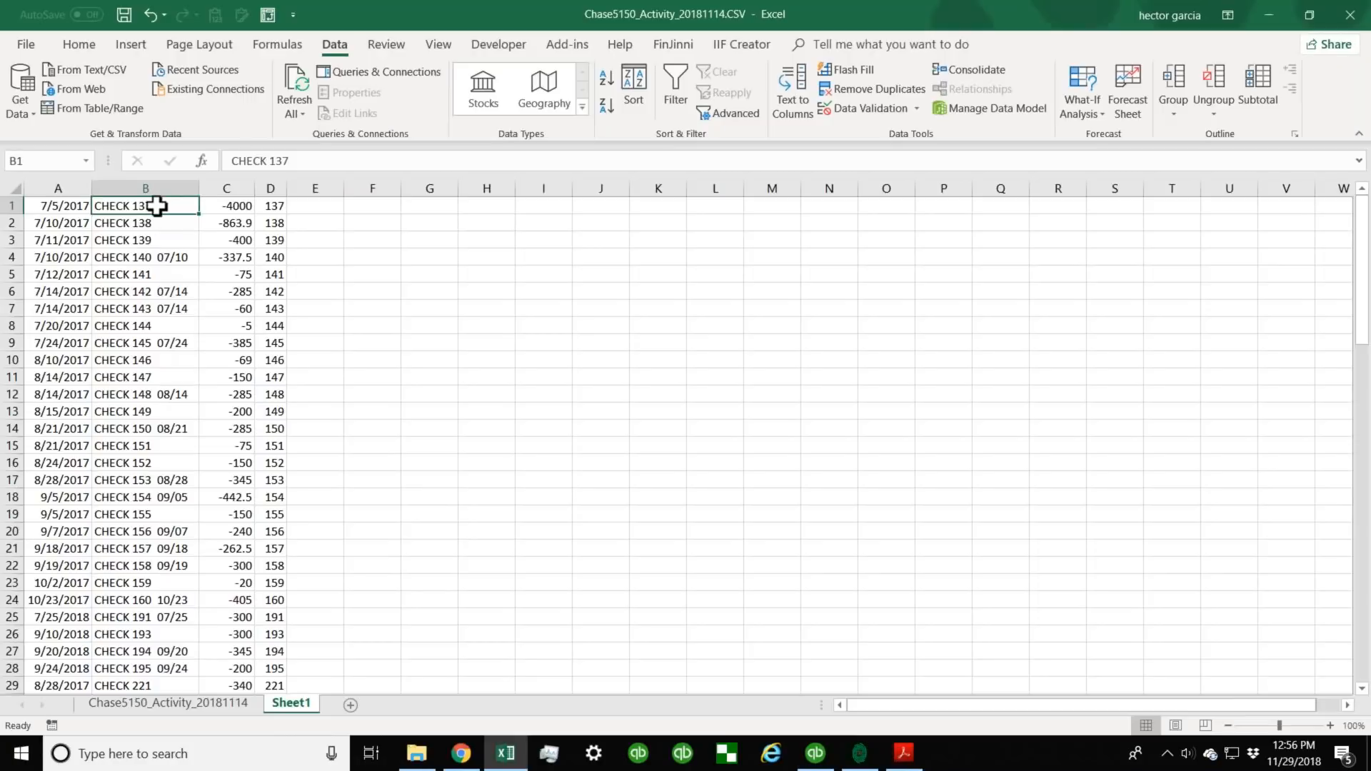
type("John M")
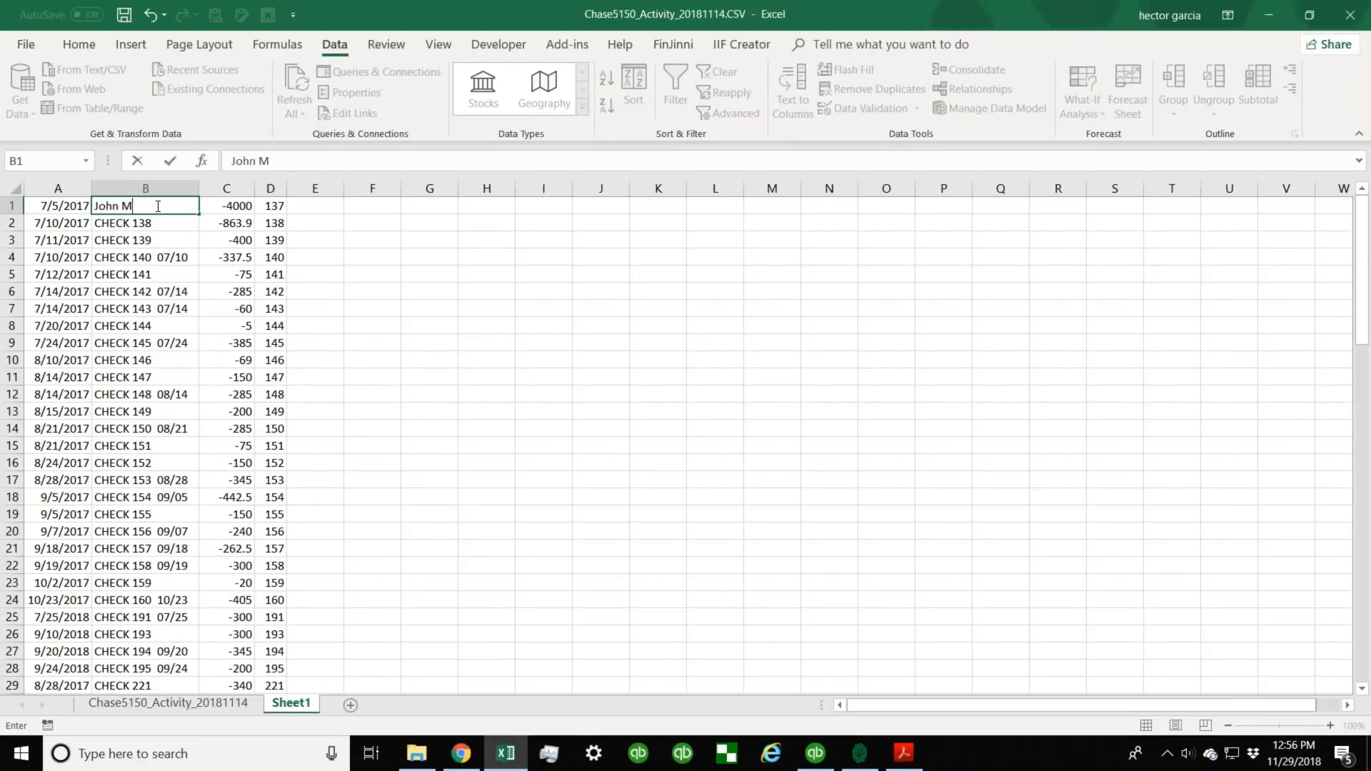
key("Return")
type("Mary")
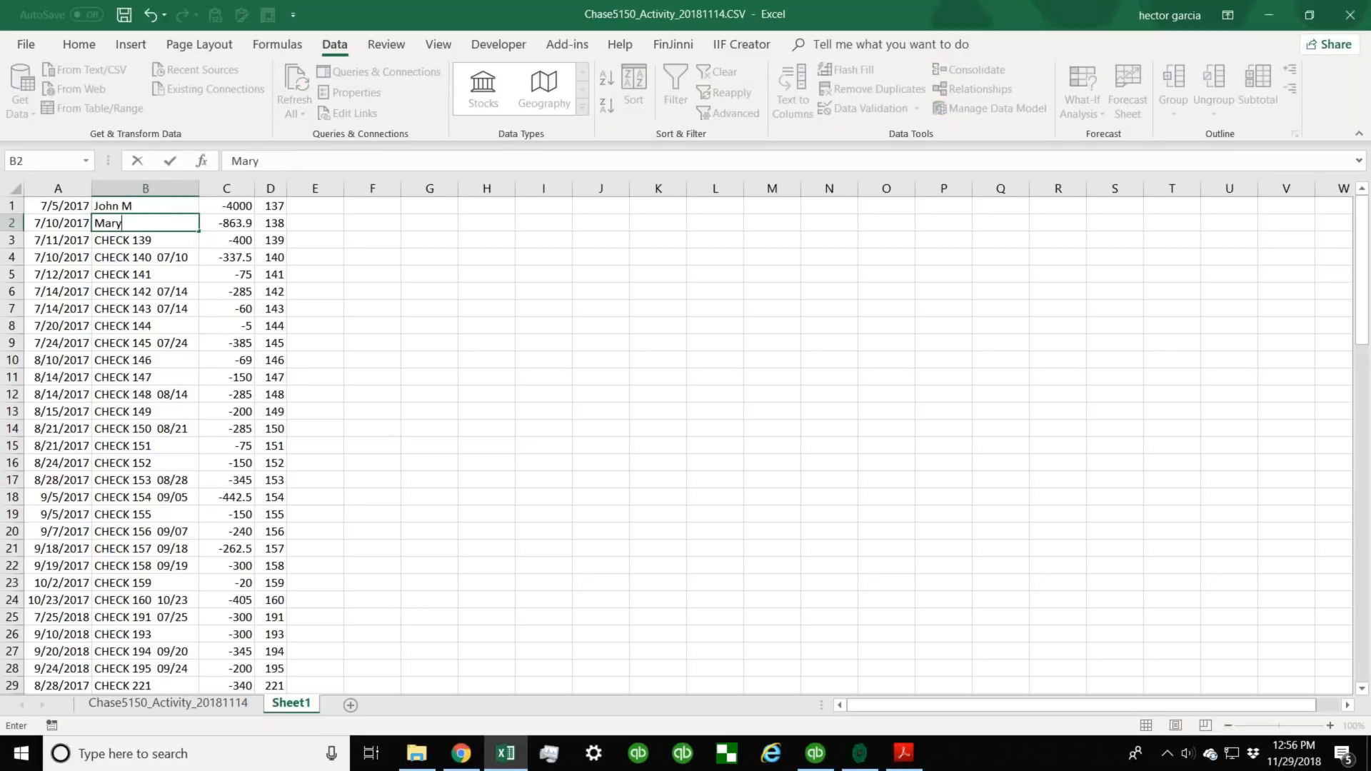
key("Return")
type("Steve")
key("Return")
type("Chiptle")
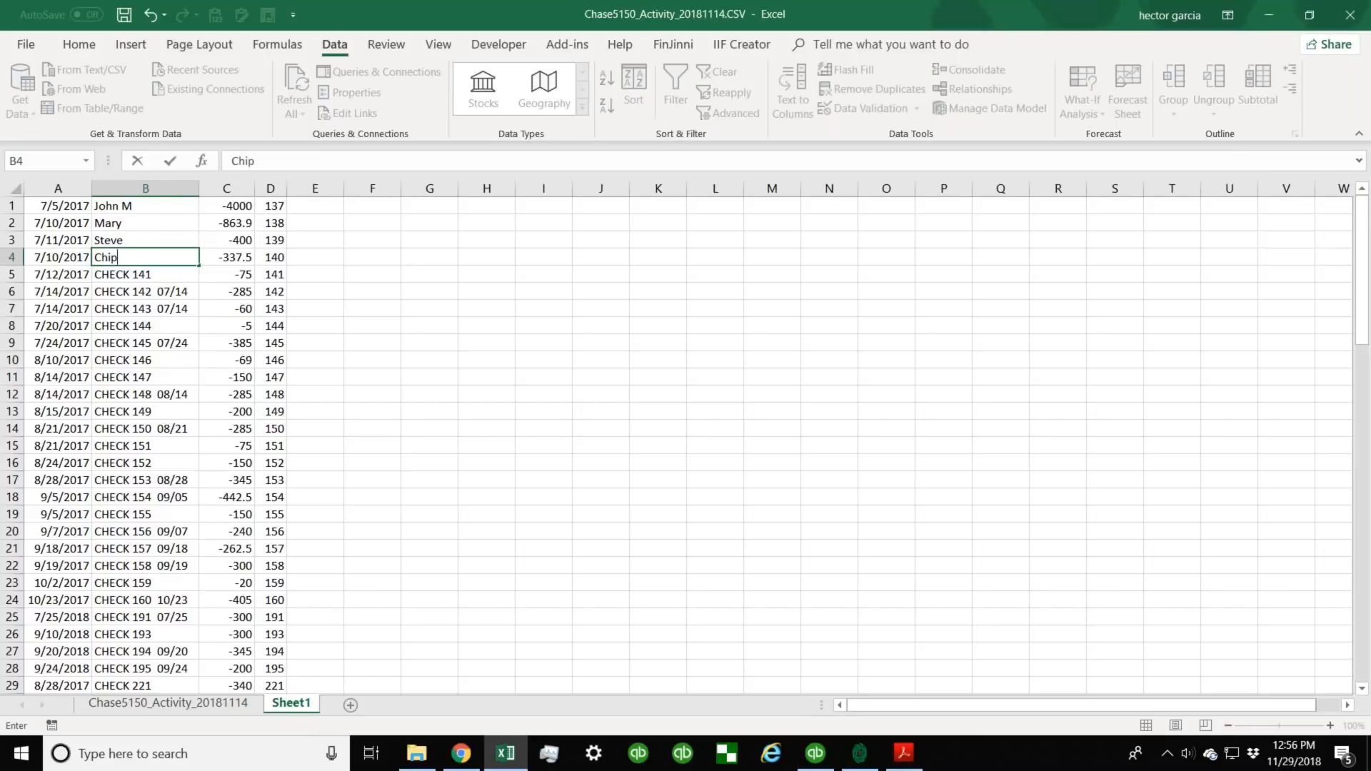
key("Return")
Fill the four payee names from B1:B4 down column B to the end of the check list.
left_click_drag(151, 207, 192, 270)
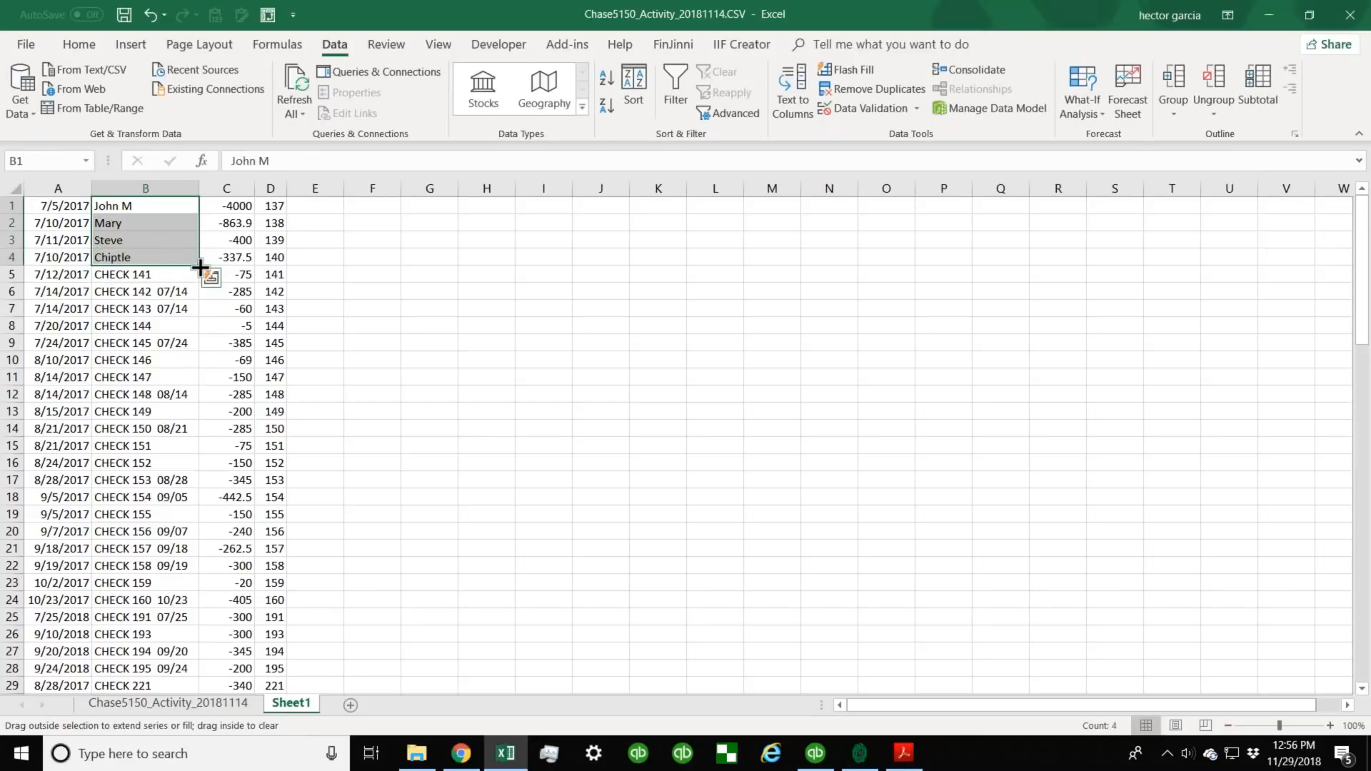
double_click(199, 266)
left_click(529, 361)
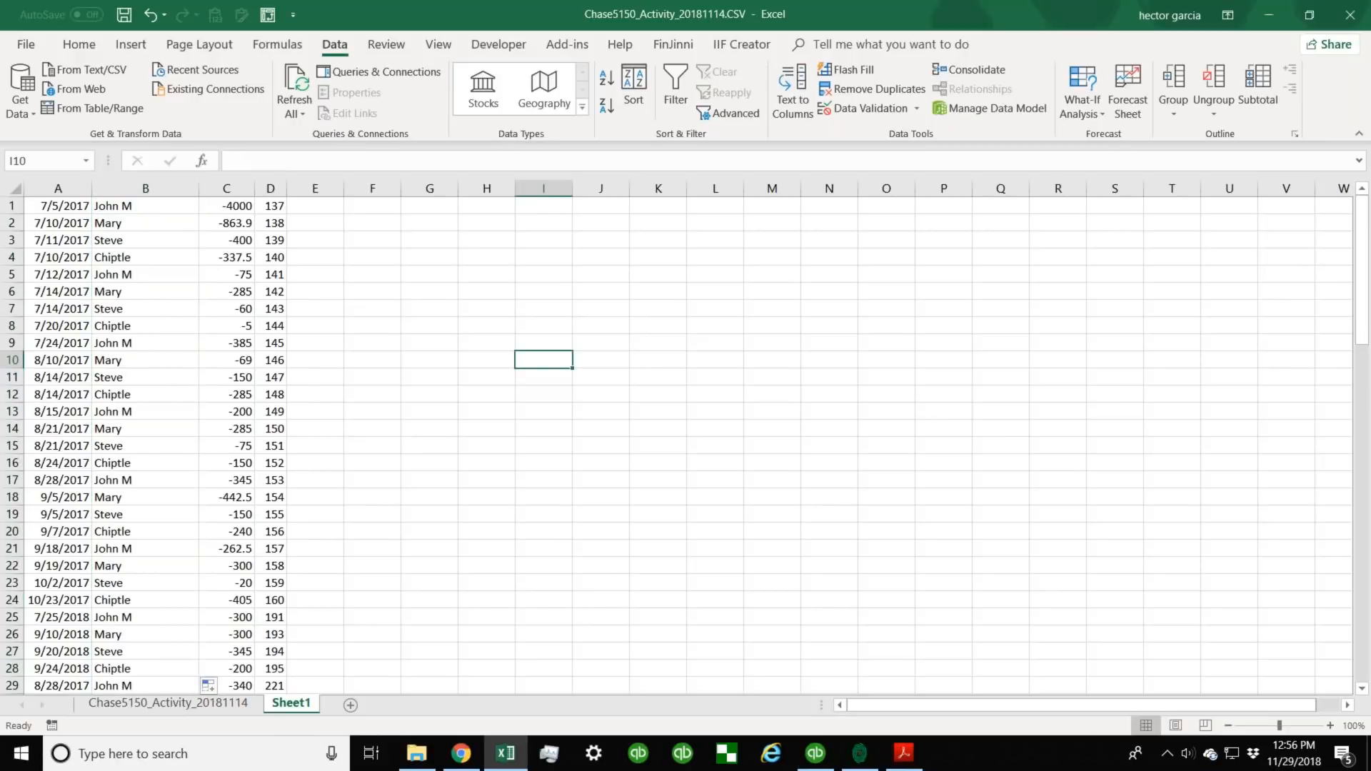
Insert a blank row above the check list and enter the header memo in E1.
left_click(11, 206)
right_click(12, 206)
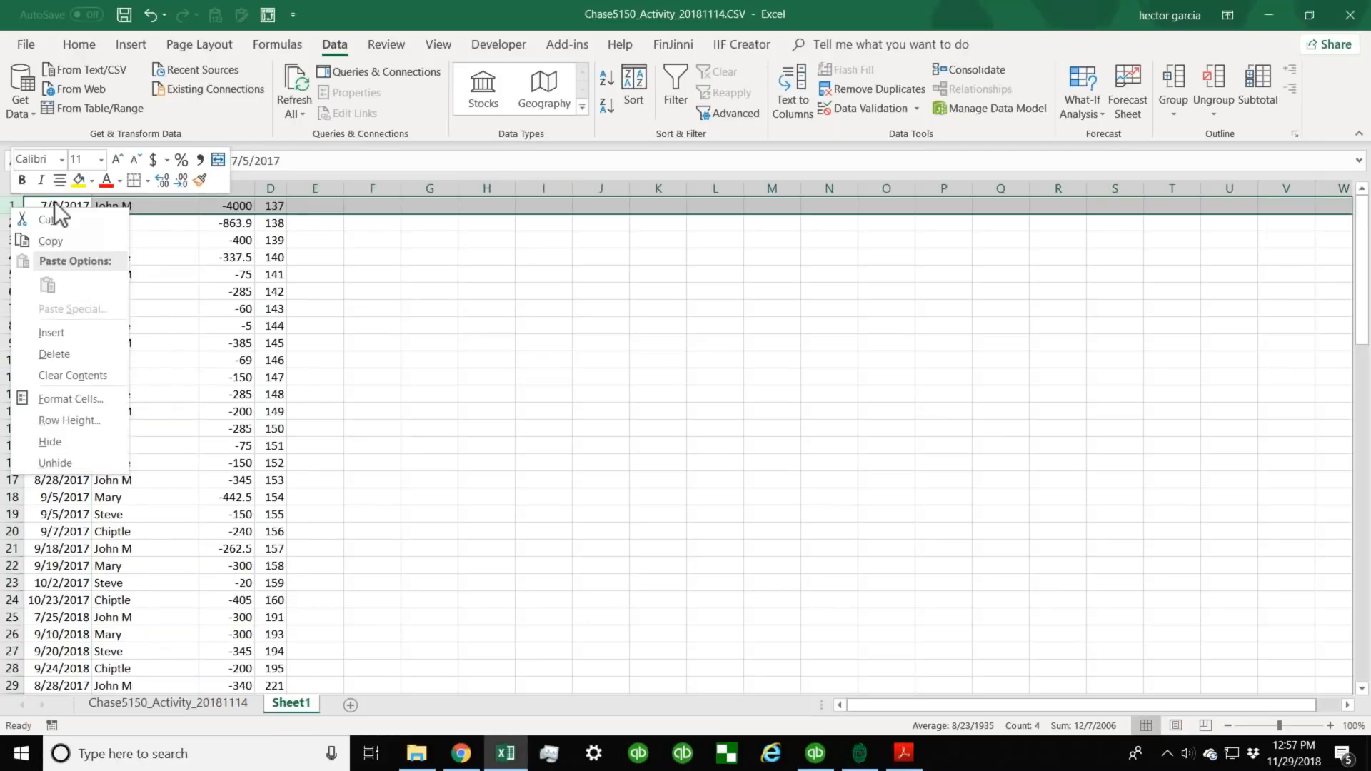
left_click(57, 333)
left_click(323, 208)
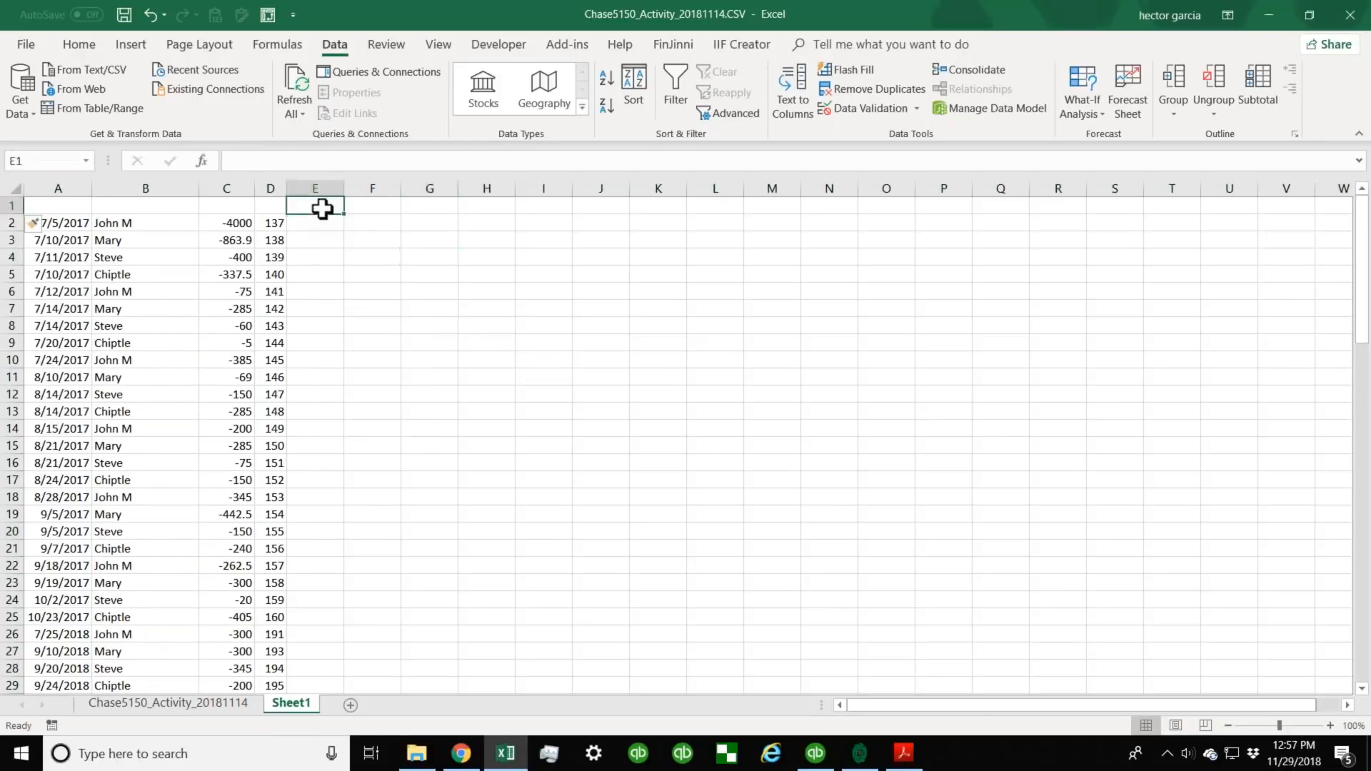
type("memo")
key("Return")
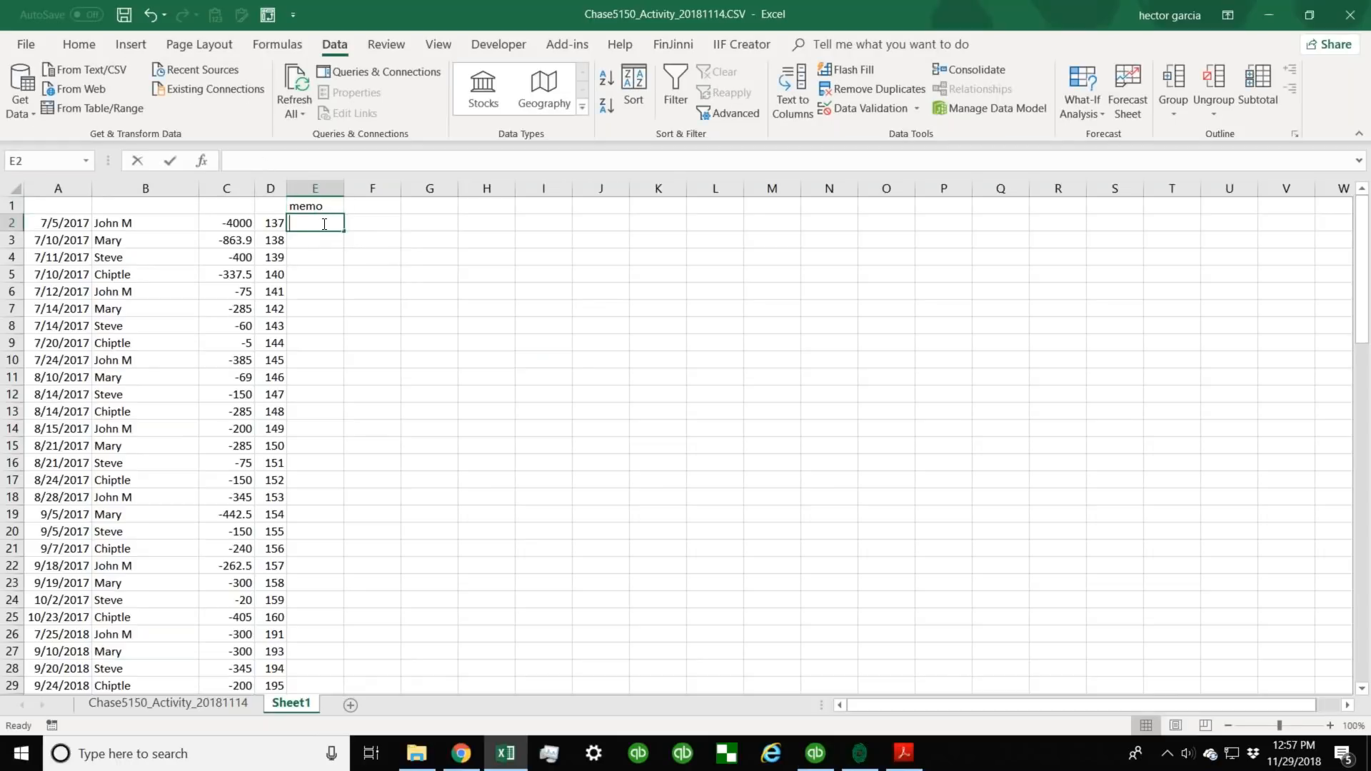
Enter contractor and rent in E2:E3, fill them down the memo column, and fit column E to its contents.
type("contractor")
key("Return")
type("rent")
key("Return")
left_click_drag(324, 224, 323, 242)
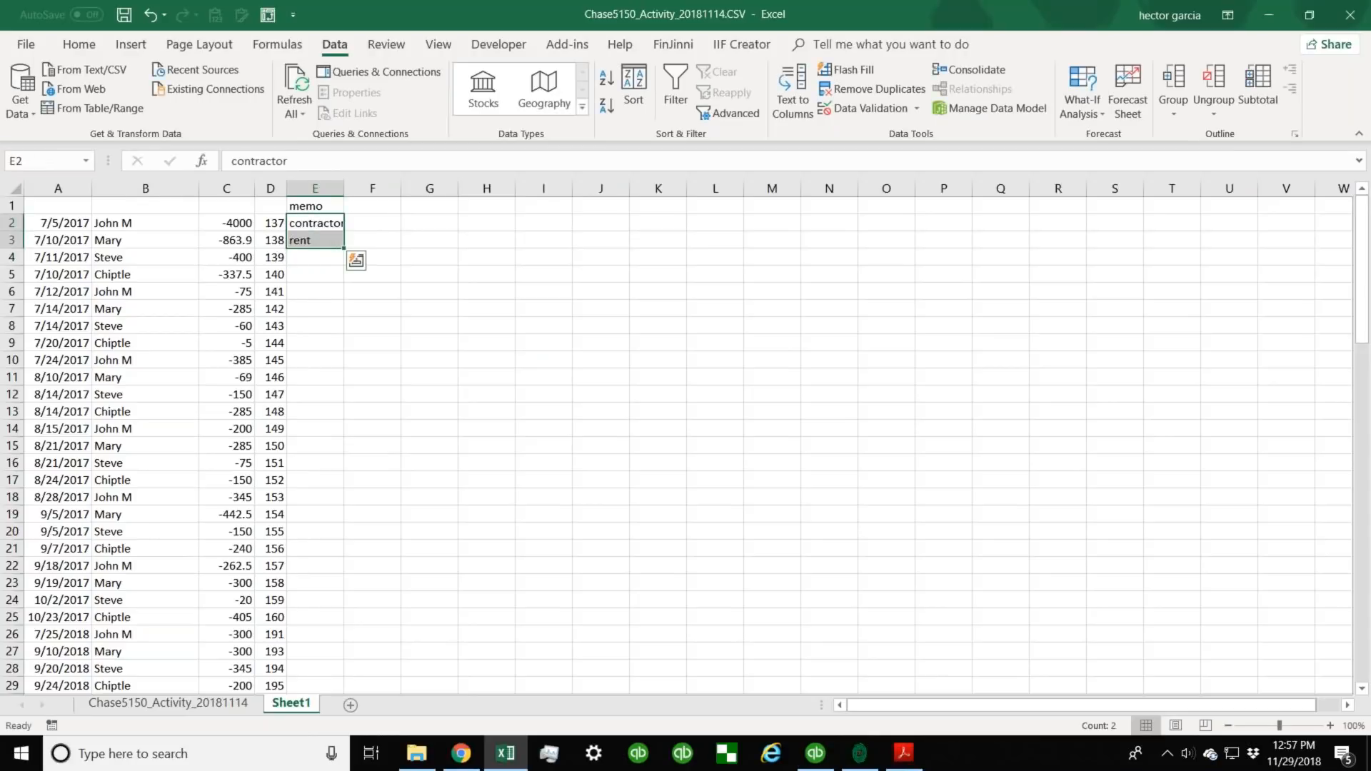
double_click(343, 247)
left_click(429, 343)
left_click_drag(343, 188, 207, 327)
Examine the completed check list and compare it with the original Chase5150_Activity_20181114 sheet.
left_click_drag(67, 221, 127, 365)
left_click(127, 371)
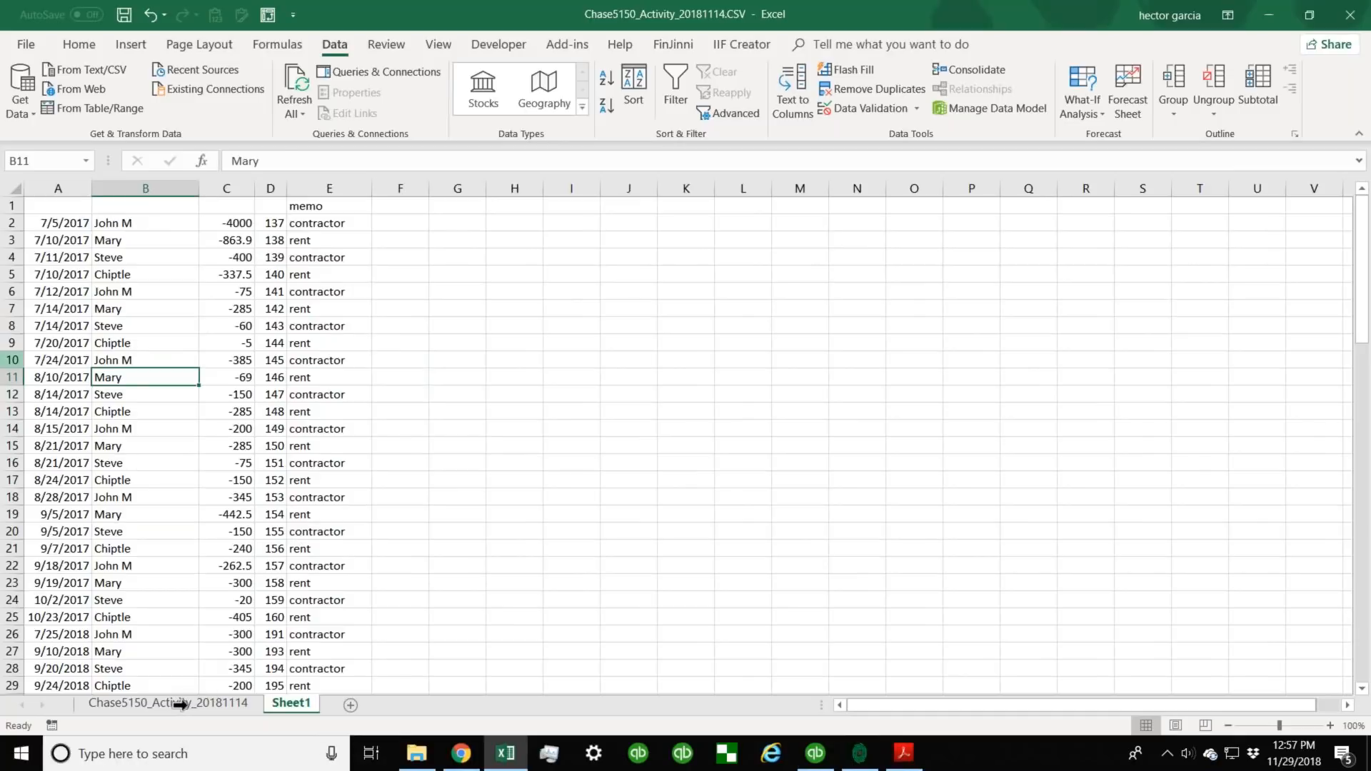
left_click_drag(58, 310, 271, 223)
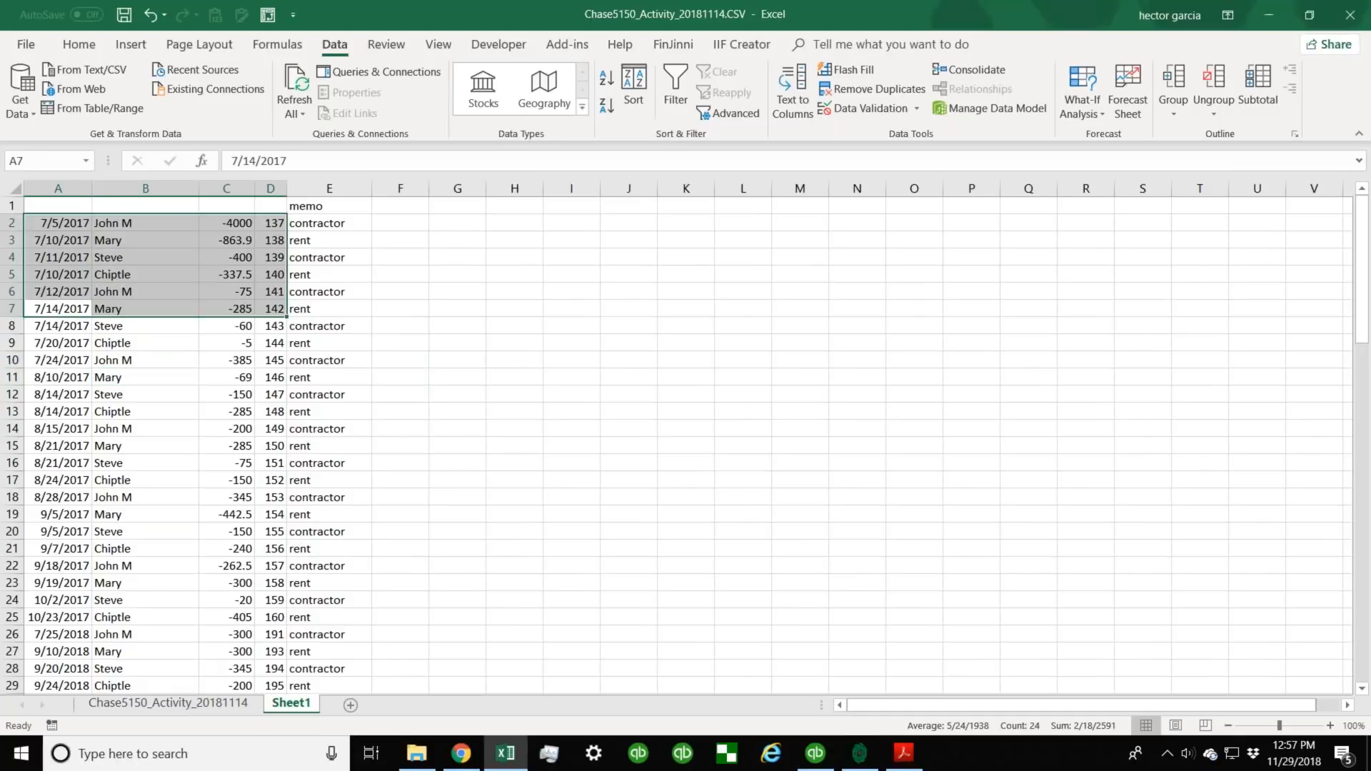
left_click(194, 705)
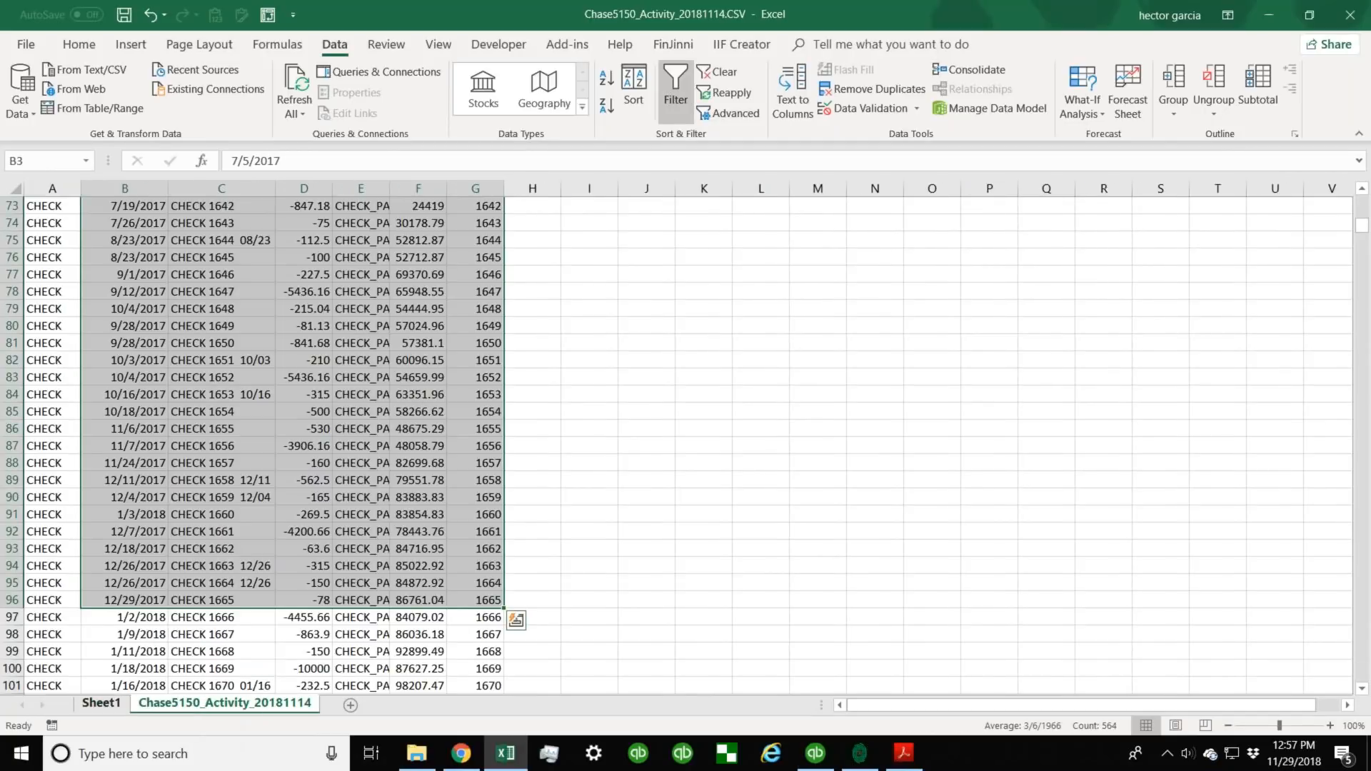
left_click(407, 387)
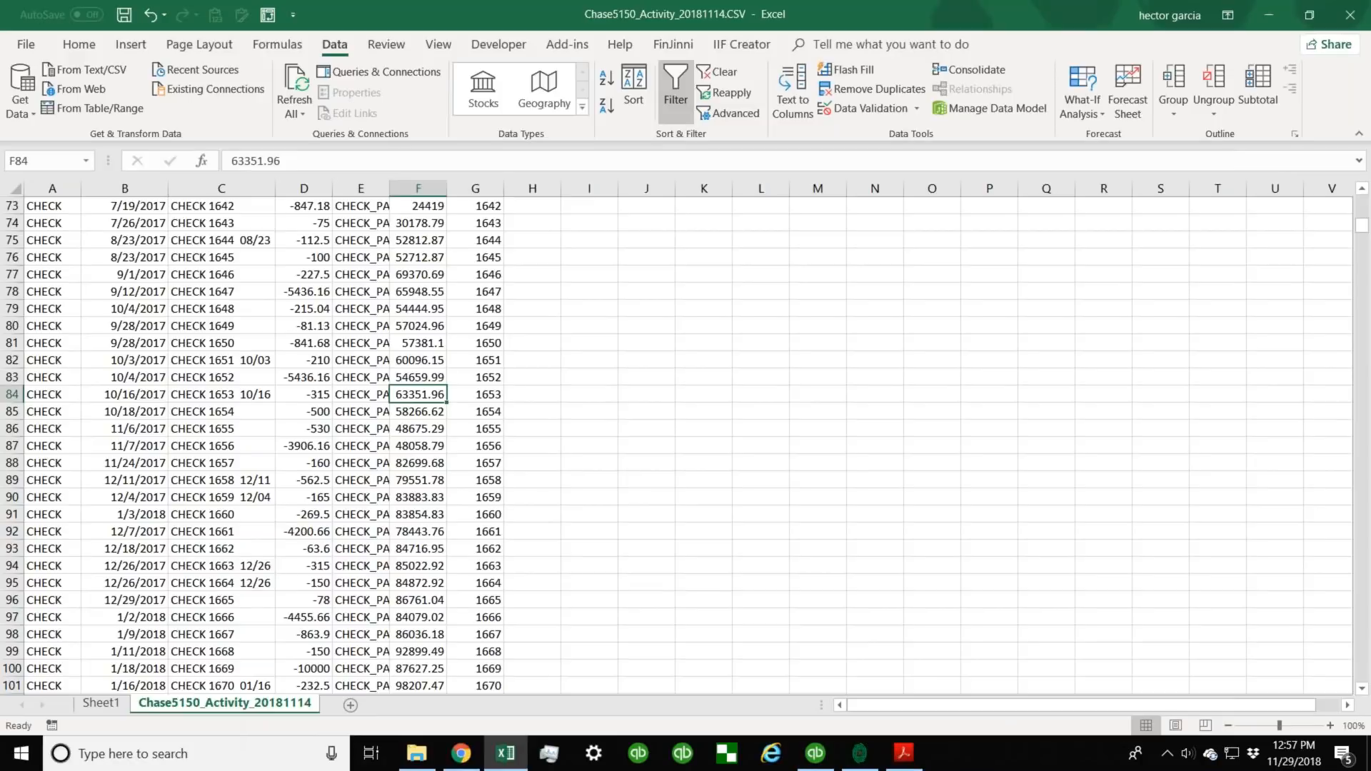
Minimize the workbook, close the CSV FILES folder, and move the 2qbo Convert Pro columns preview clear of the log.
left_click(1269, 13)
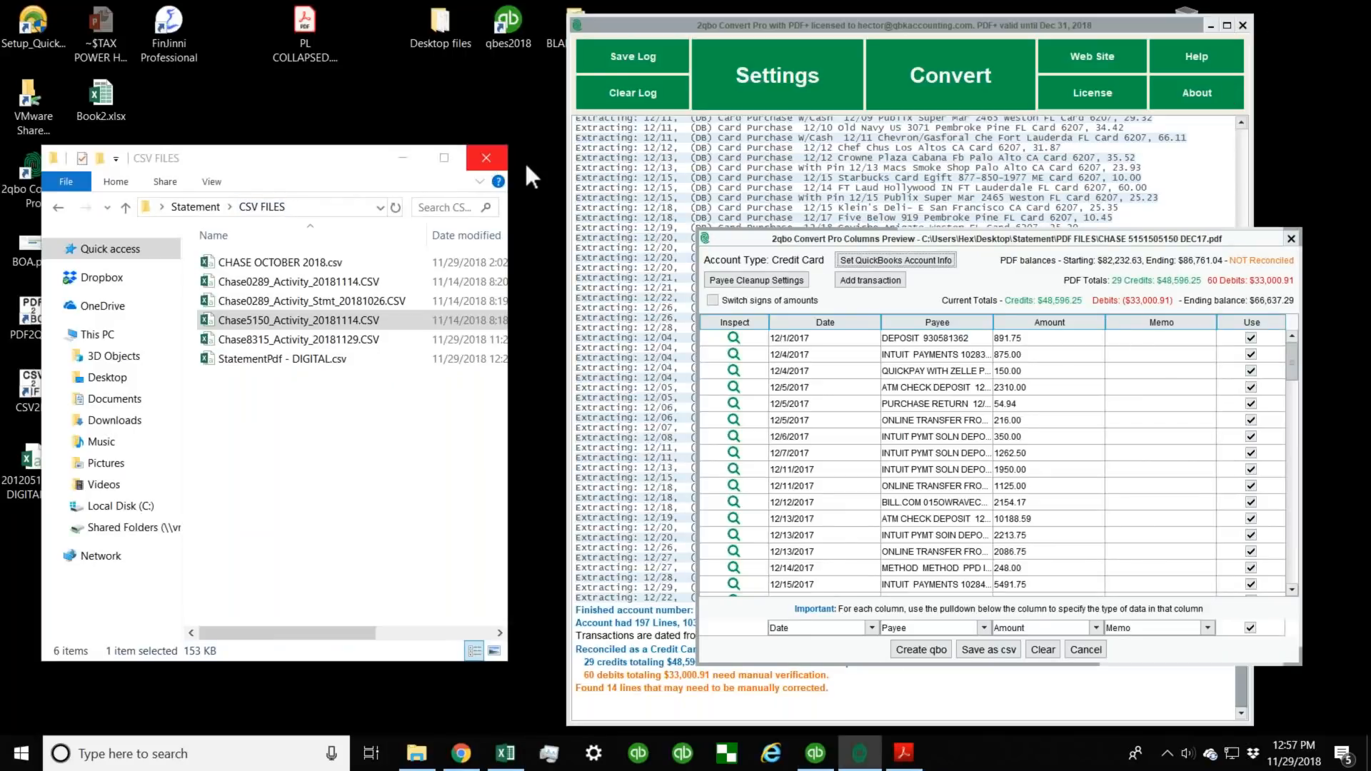
left_click(486, 158)
left_click_drag(829, 238, 348, 195)
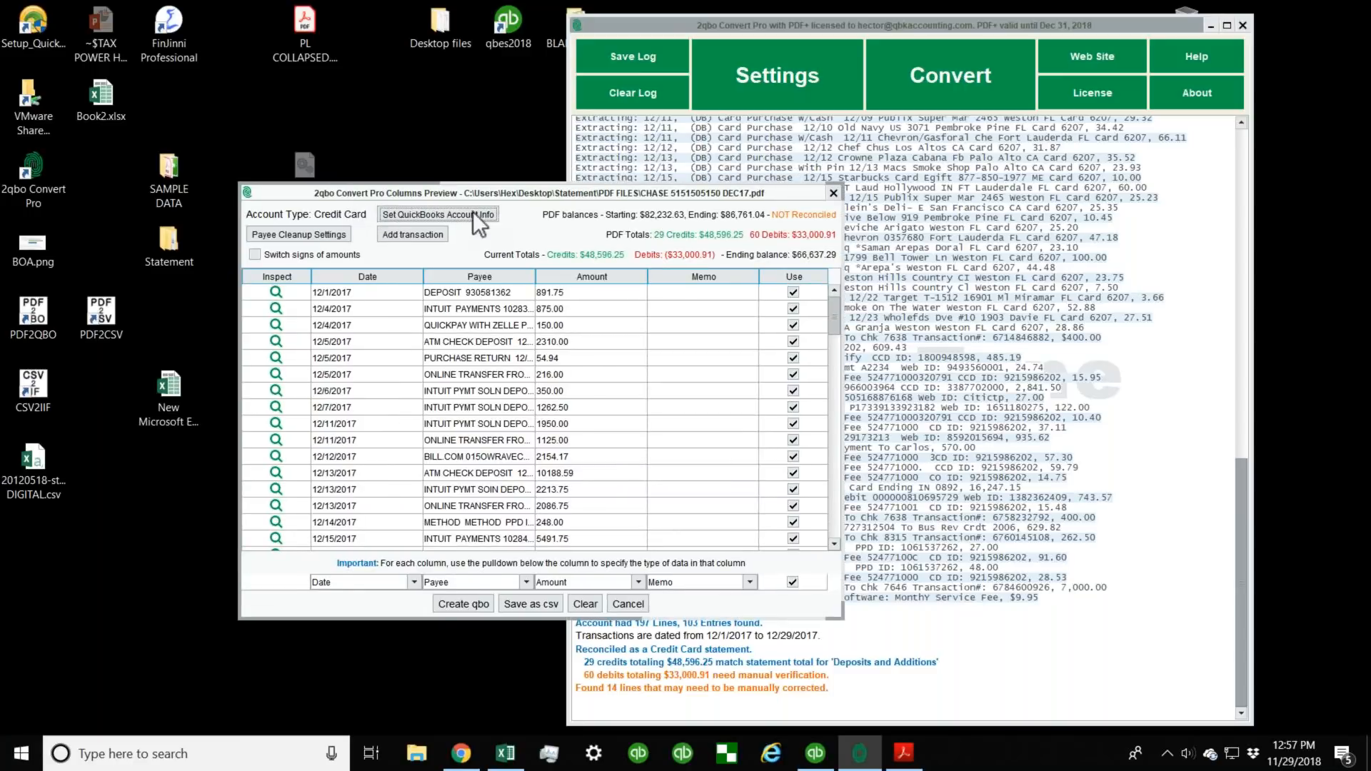
Examine the December 2017 Chase statement's reconciliation status and totals, and locate the highlighted check rows in the preview.
left_click_drag(835, 311, 841, 459)
left_click_drag(829, 511, 830, 277)
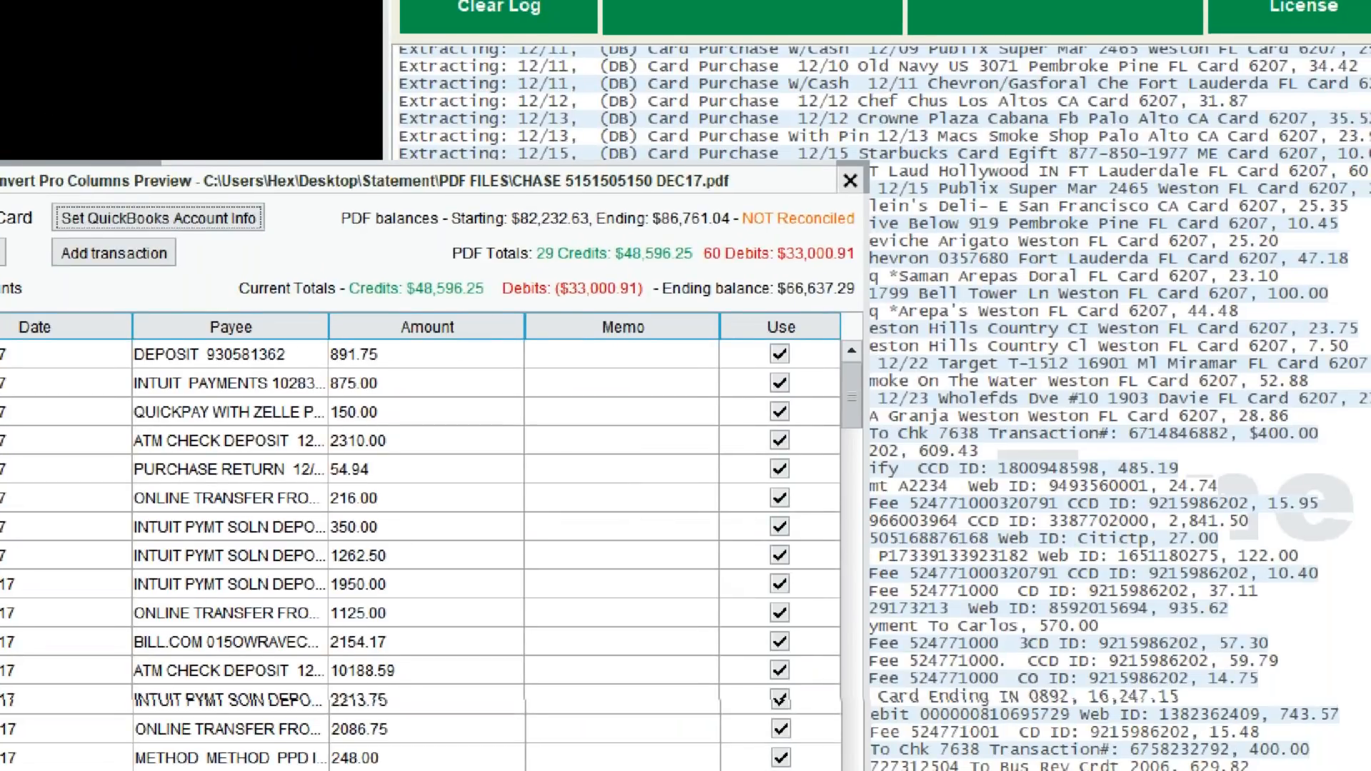
mouse_move(710, 190)
left_mouse_down()
mouse_move(854, 208)
mouse_move(824, 207)
left_mouse_up()
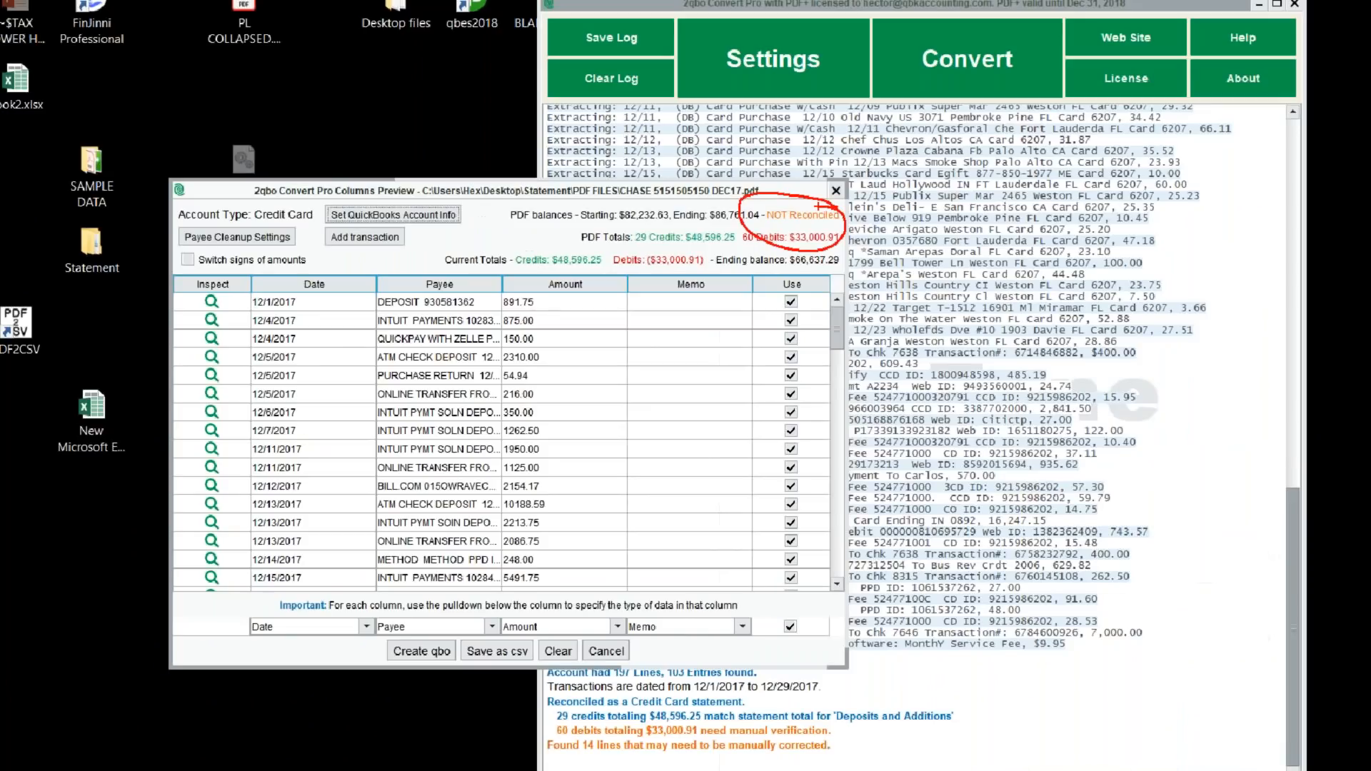
scroll(856, 424, "down", 1)
scroll(837, 332, "down", 3)
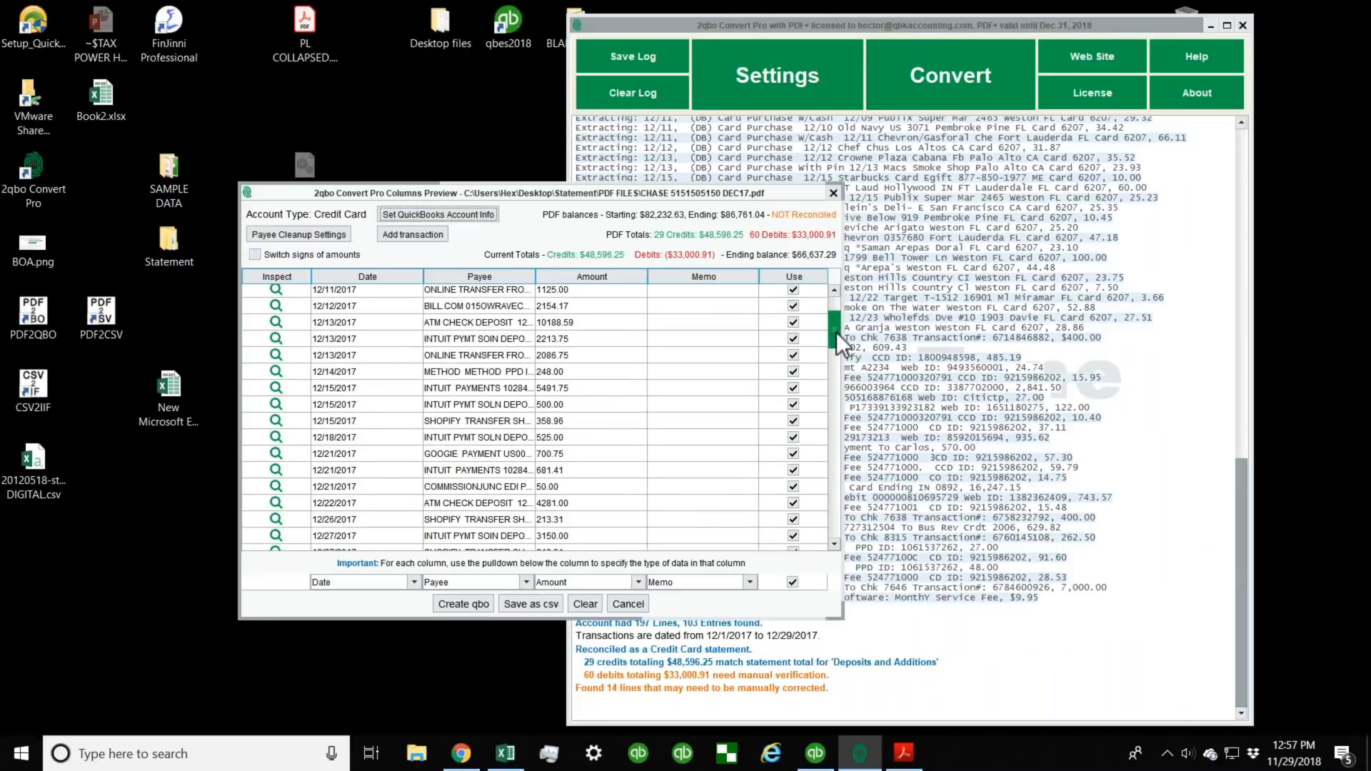
left_click_drag(837, 337, 834, 371)
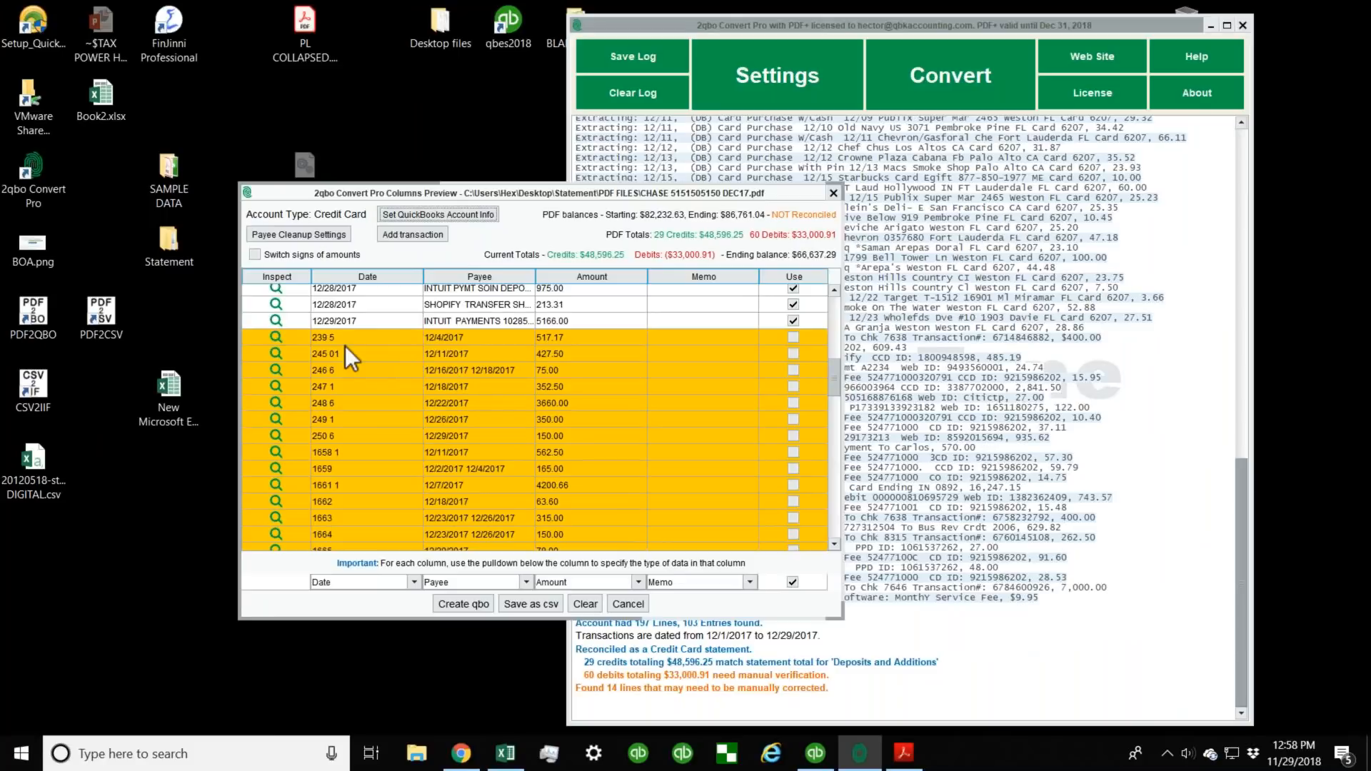
Inspect the highlighted row for check 239 against its line in the scanned Chase statement.
left_click(345, 338)
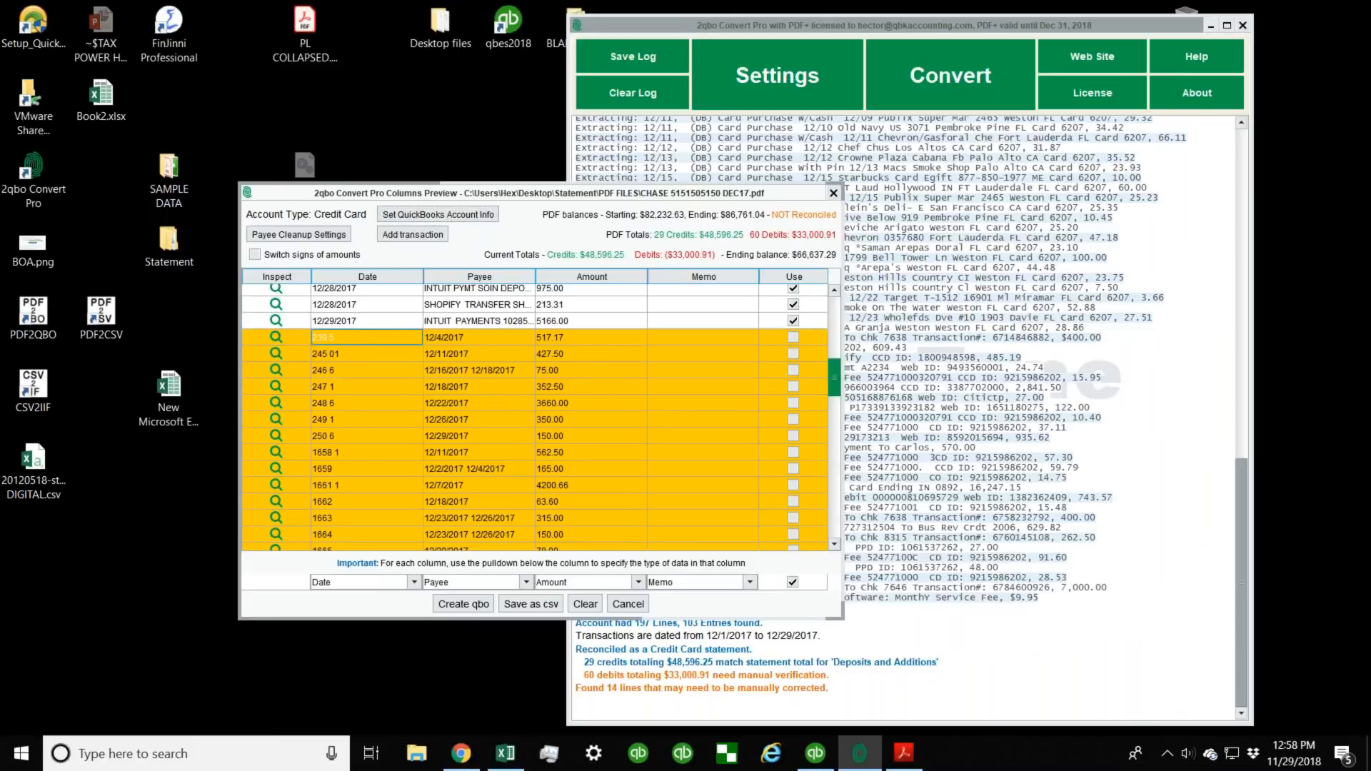
scroll(836, 378, "down", 1)
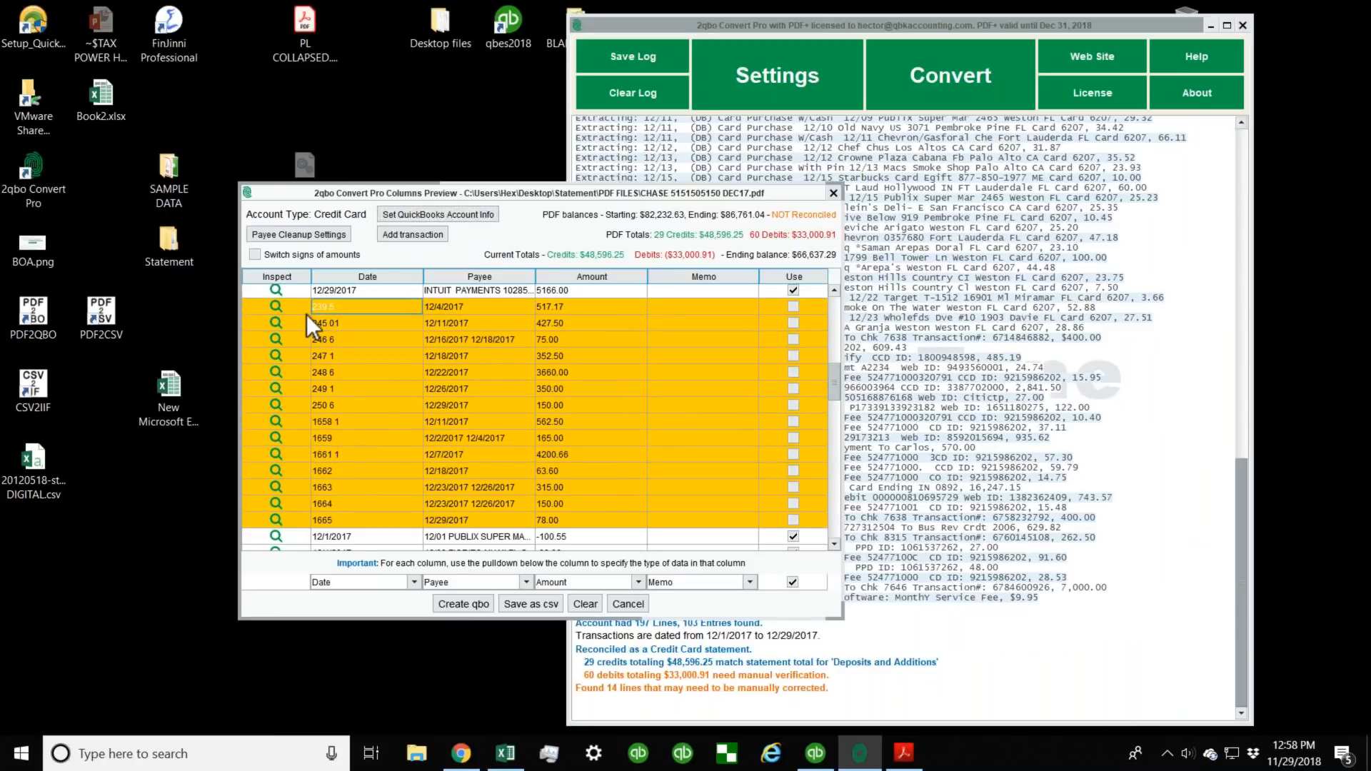
left_click(273, 309)
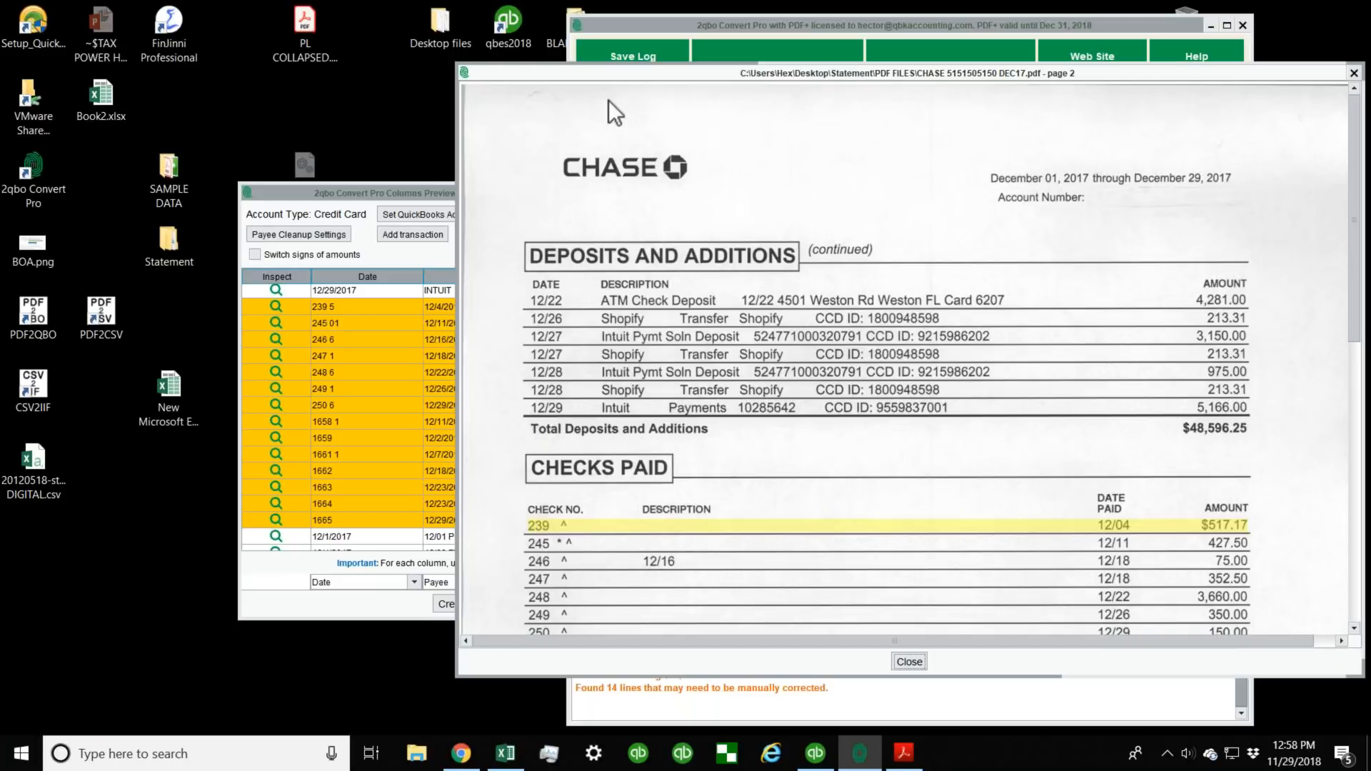
Reposition the scanned statement page to compare its checks with the preview rows, and close the page view.
left_click_drag(584, 71, 846, 20)
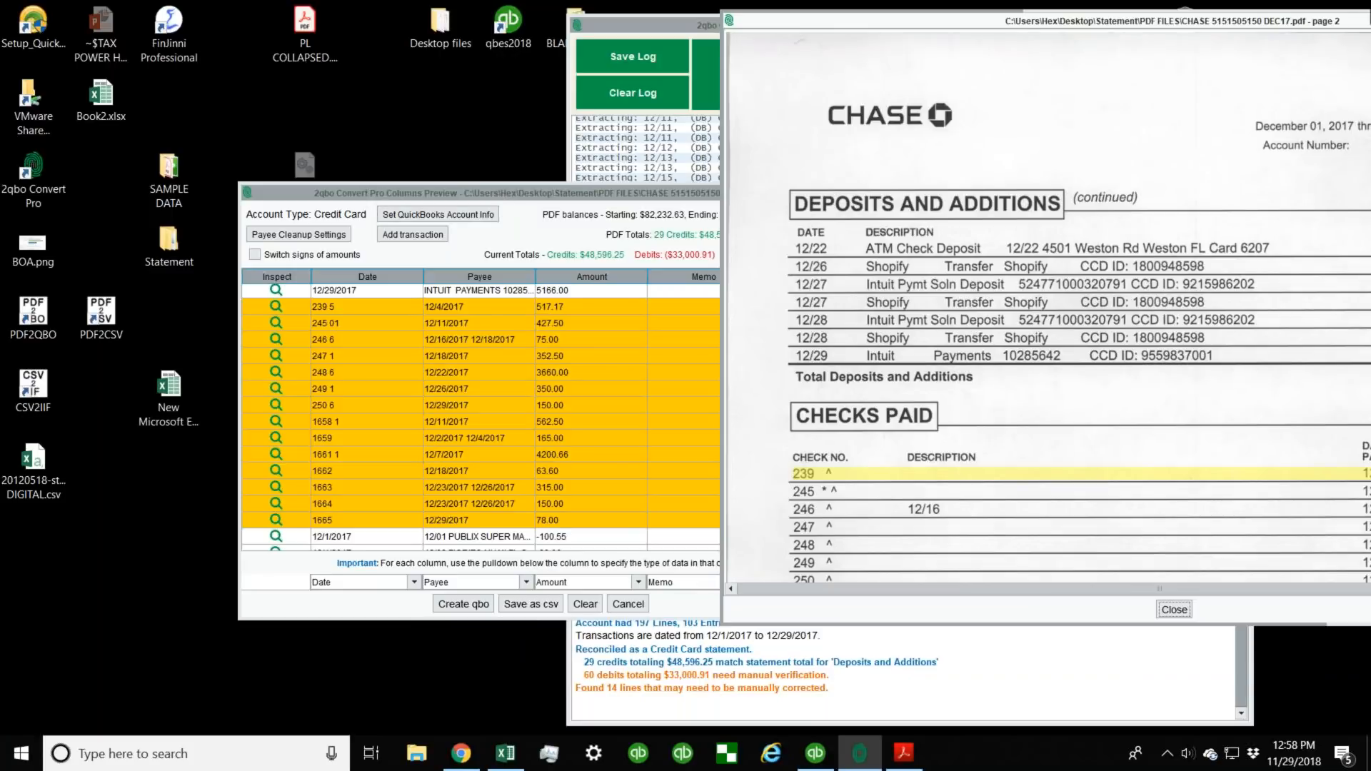
left_click_drag(1227, 20, 912, 56)
left_click(1303, 57)
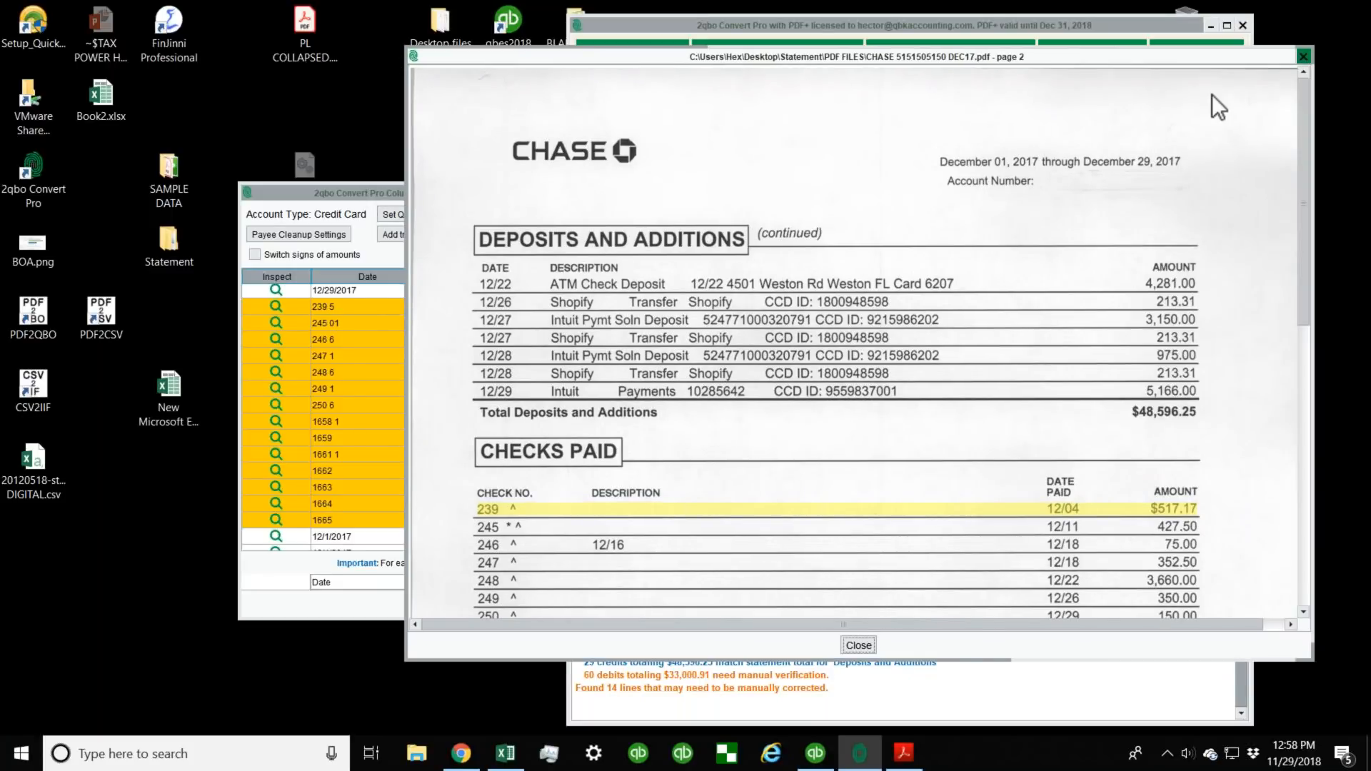
Examine the amounts and the misplaced dates in the Payee column of the highlighted check rows.
left_click(590, 307)
key("Down")
key("Down")
key("Down")
key("Down")
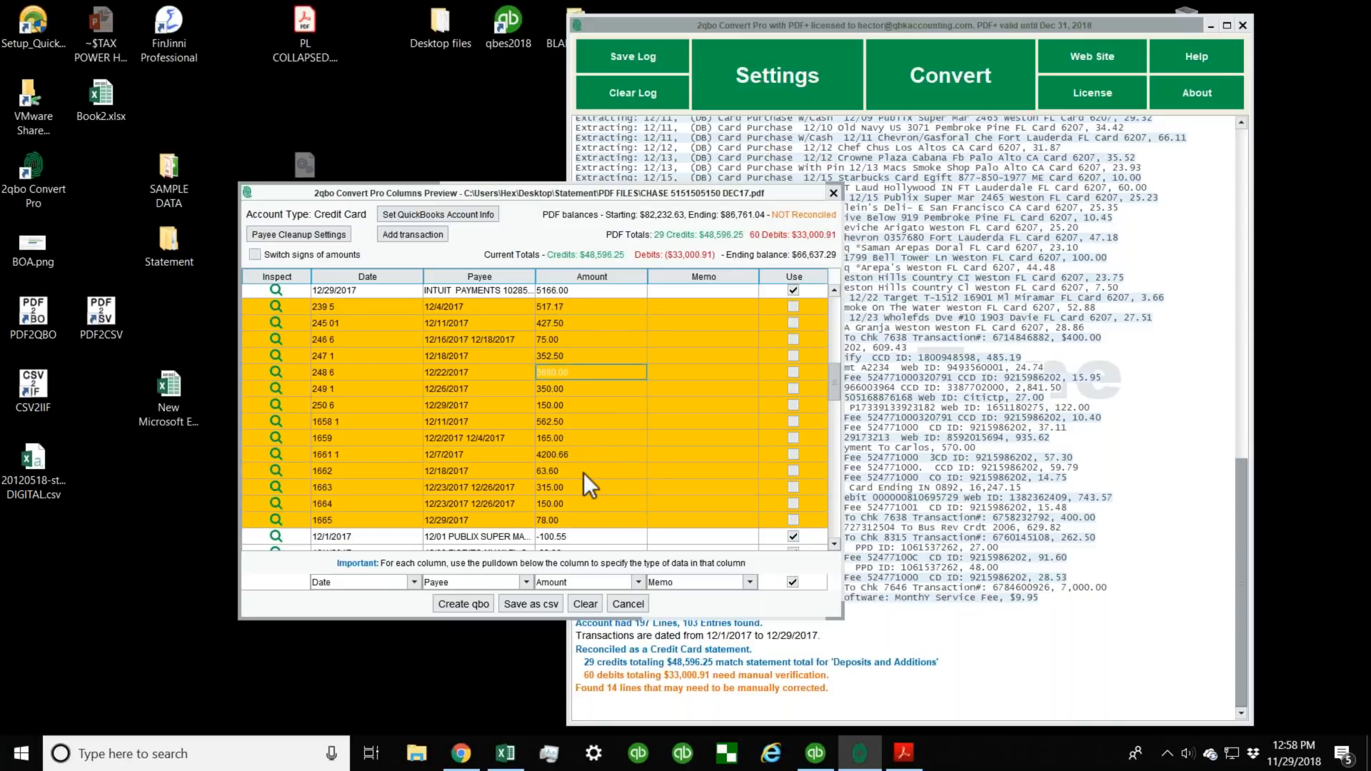
left_click(474, 453)
key("Up")
key("Up")
key("Up")
key("Up")
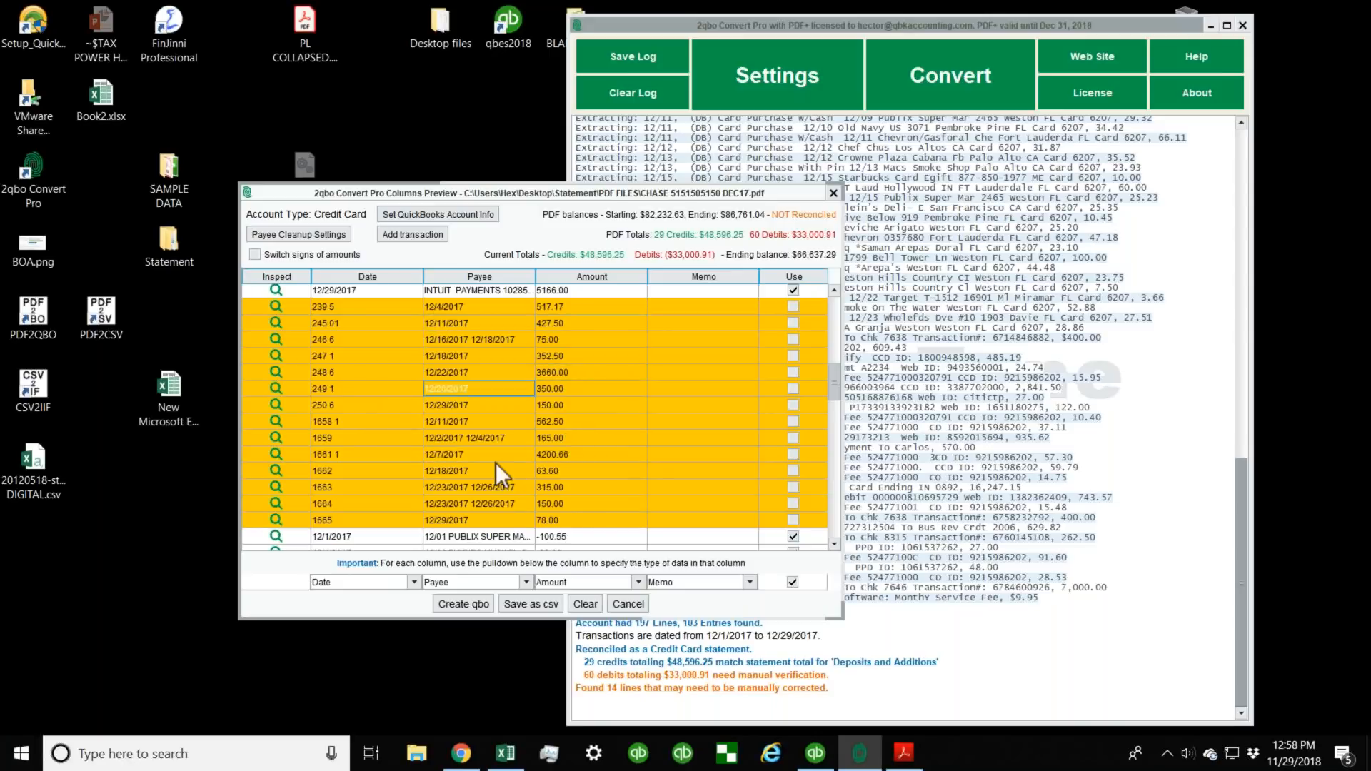
triple_click(453, 312)
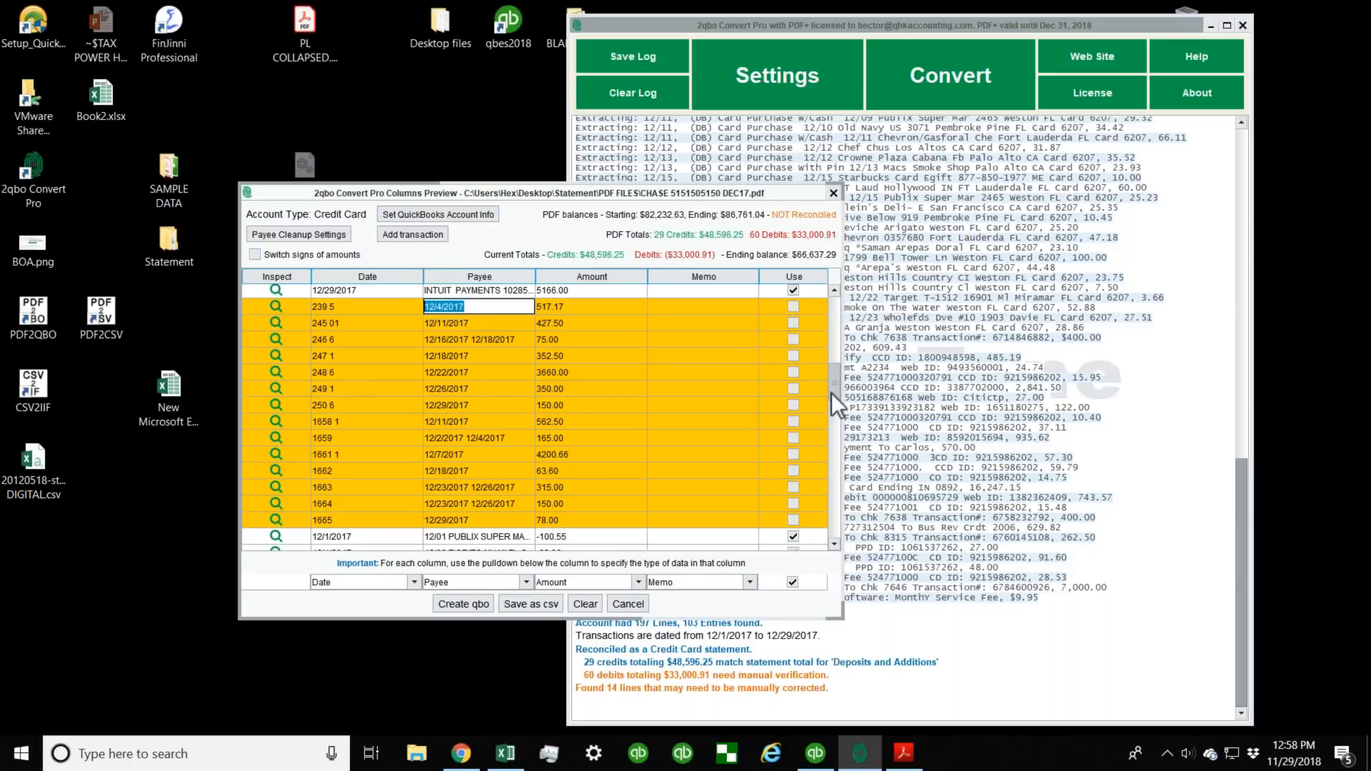
Widen the Payee column in the columns preview while viewing the final withdrawals.
scroll(837, 401, "down", 1)
scroll(837, 407, "down", 10)
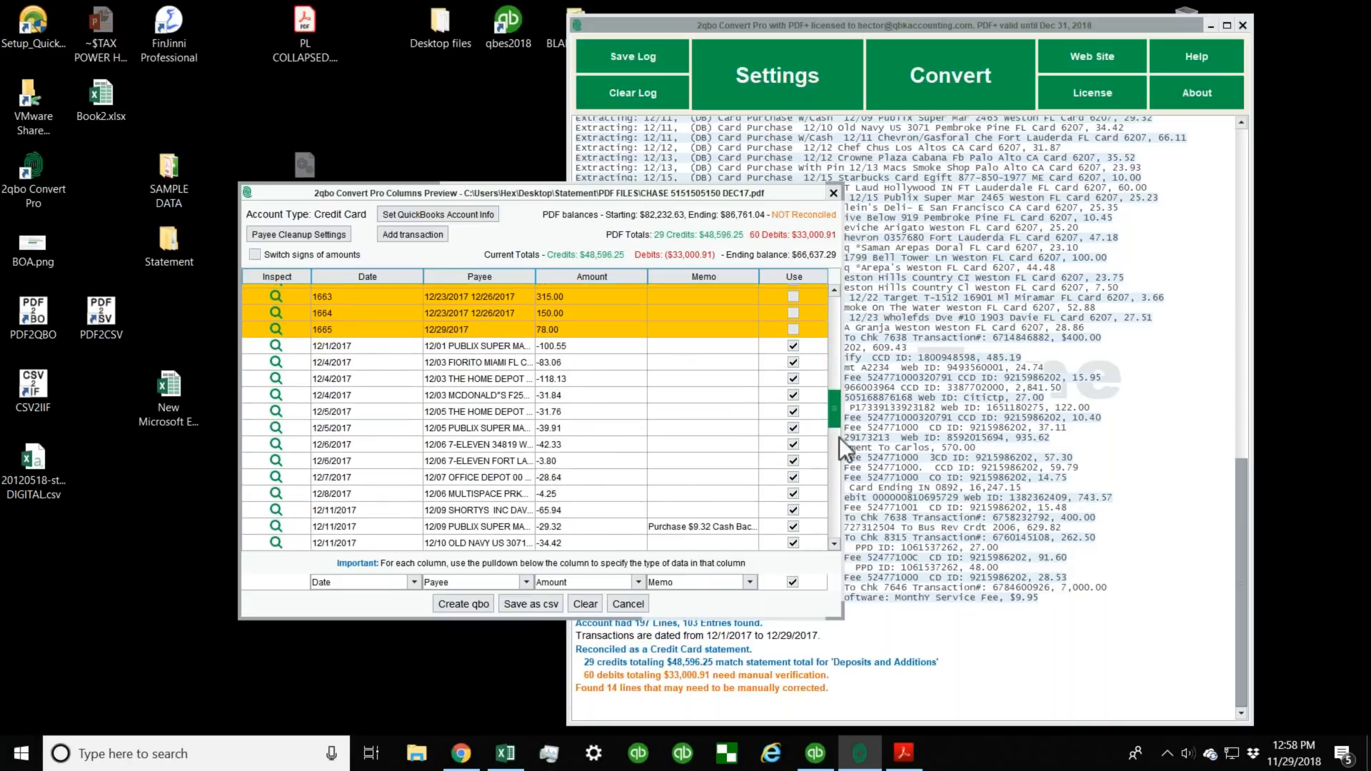
scroll(844, 520, "down", 6)
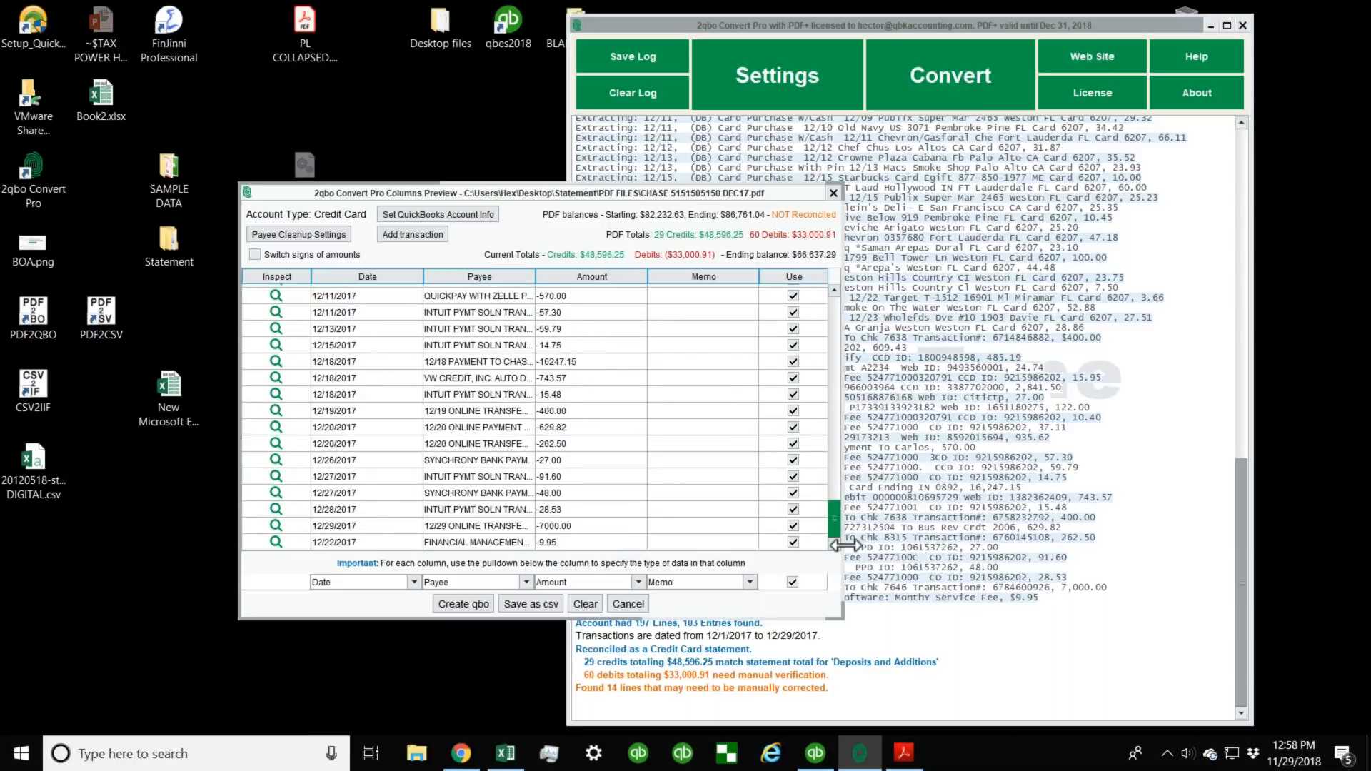
left_click_drag(536, 276, 667, 280)
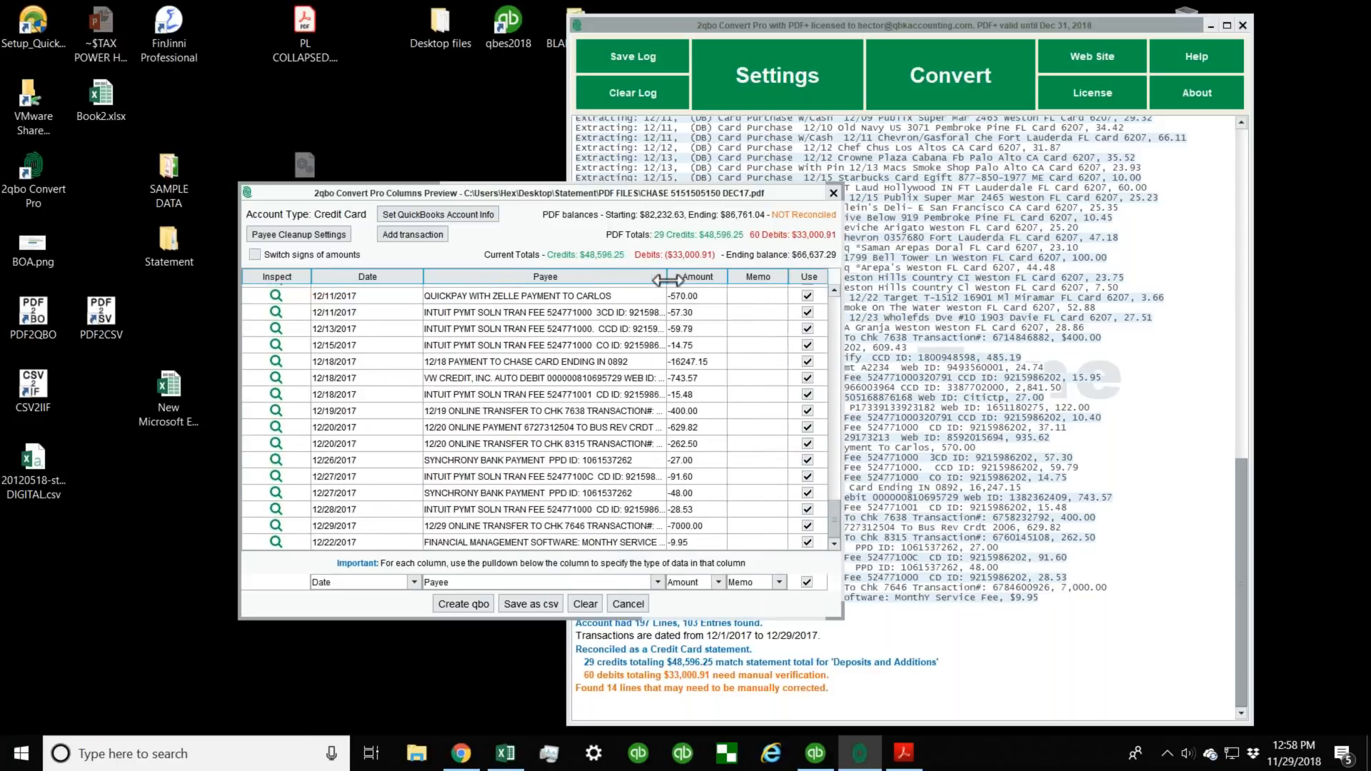
Examine the leading date and transfer wording in the payee text of the 12/19/2017 online transfer.
left_click(506, 412)
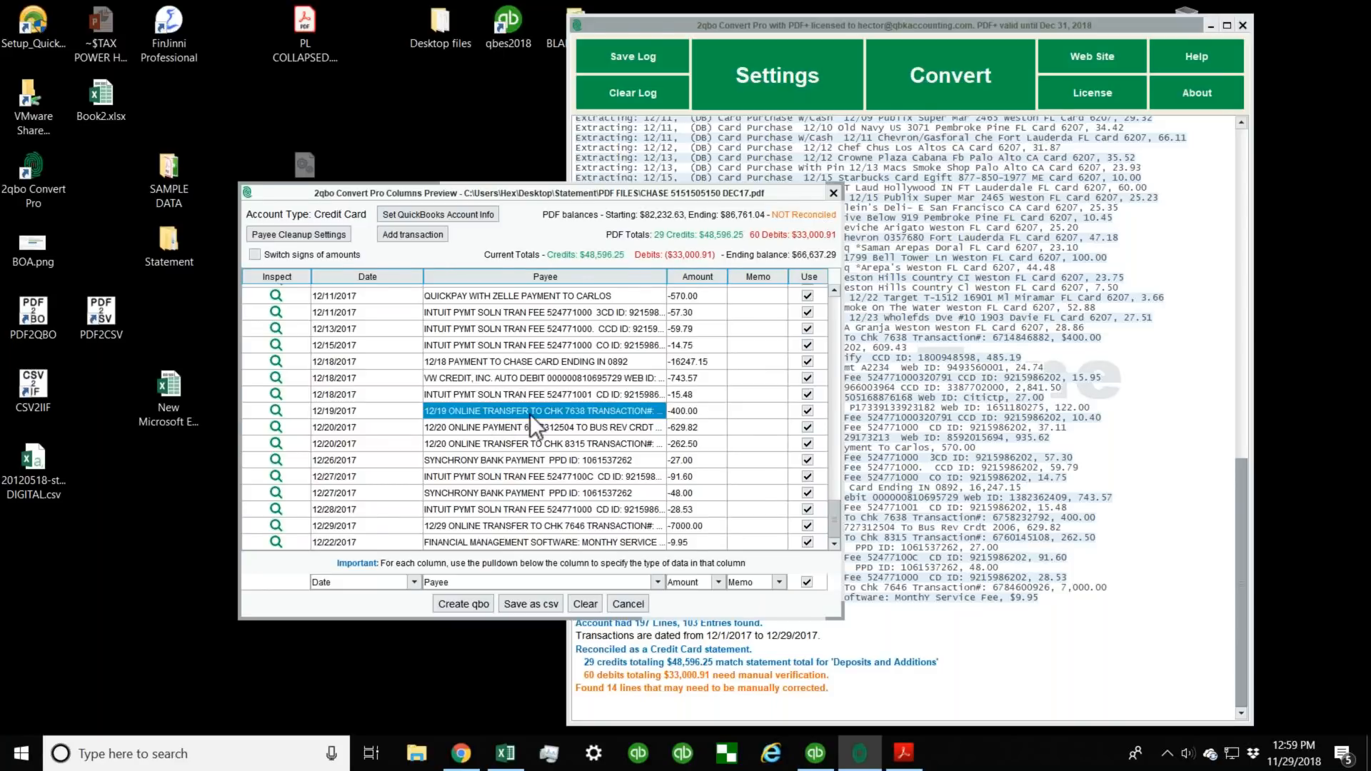
key("ctrl+1")
left_click(530, 414)
mouse_move(835, 390)
left_mouse_down()
mouse_move(404, 340)
mouse_move(572, 451)
mouse_move(836, 391)
left_mouse_up()
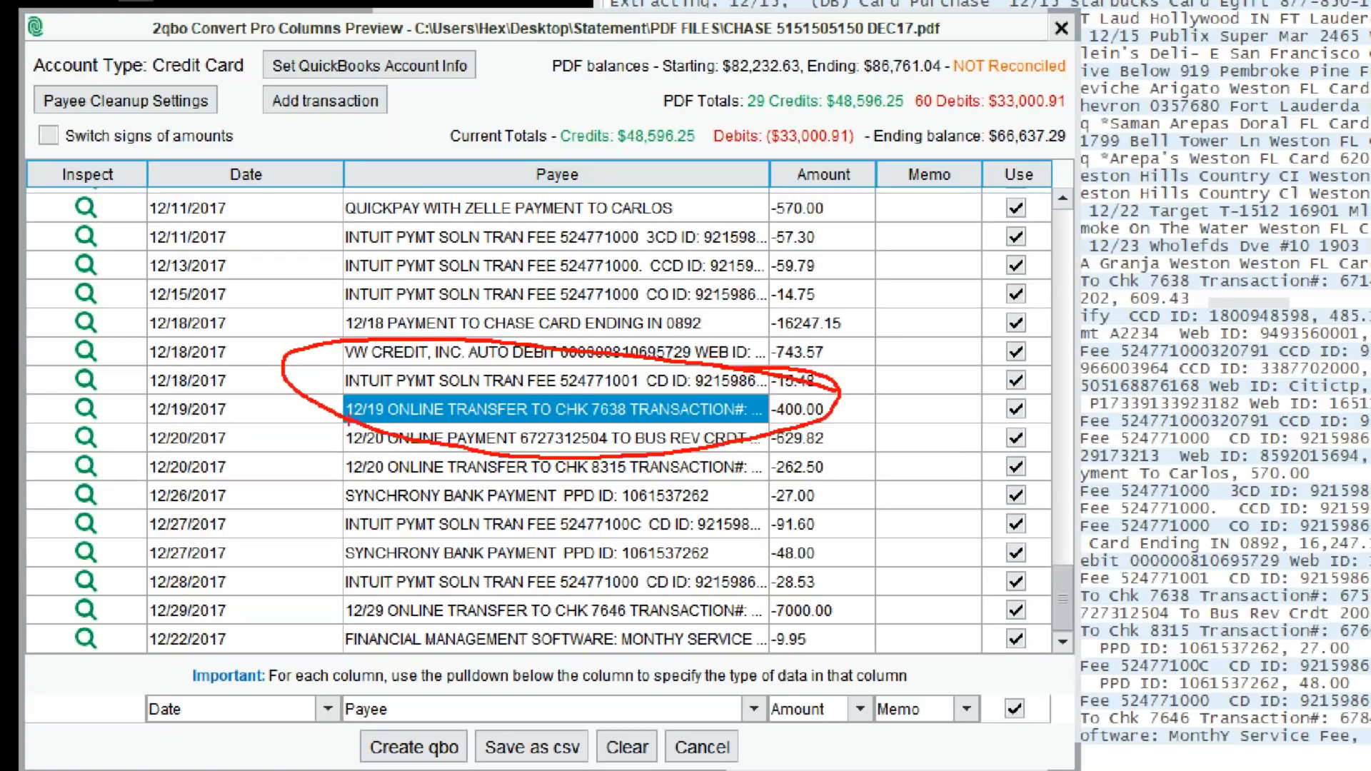
mouse_move(343, 421)
left_mouse_down()
mouse_move(648, 410)
mouse_move(333, 386)
mouse_move(339, 427)
mouse_move(413, 413)
mouse_move(343, 428)
left_mouse_up()
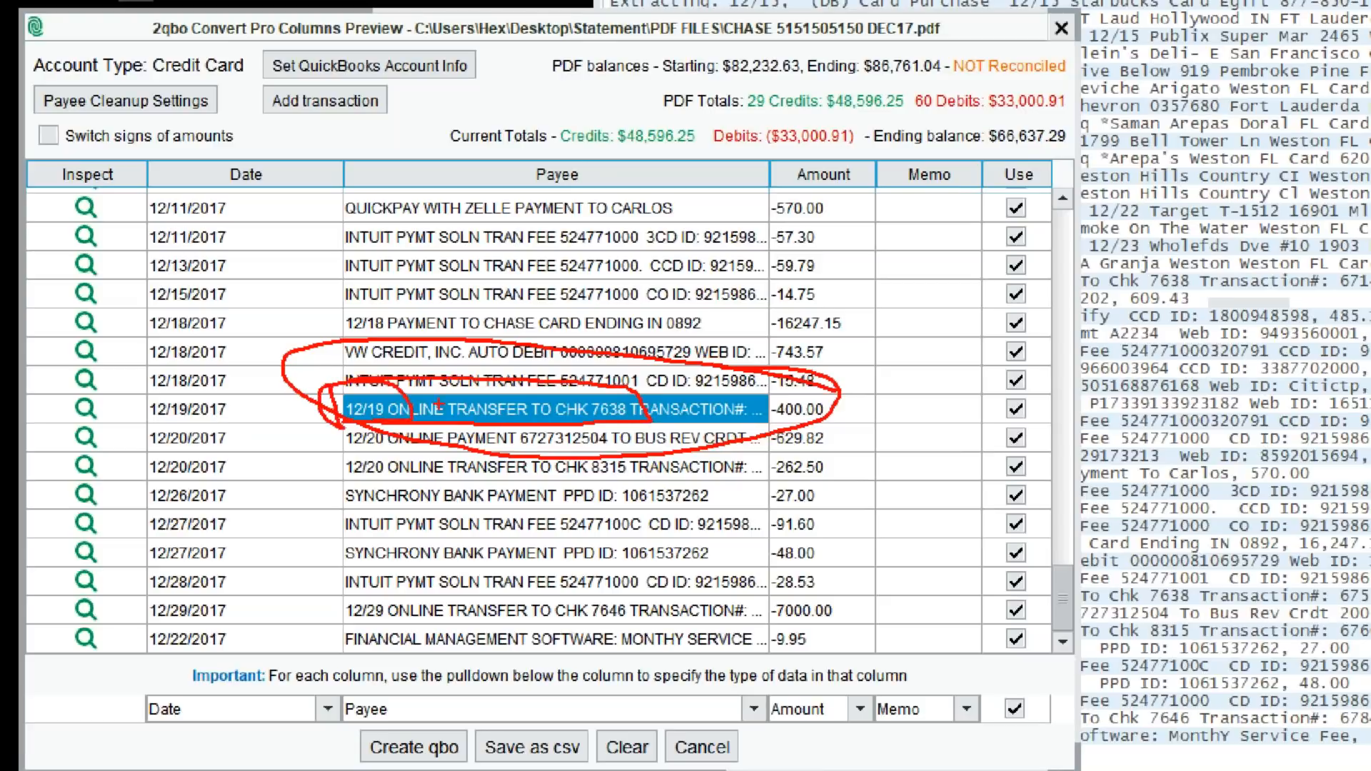
mouse_move(517, 390)
left_mouse_down()
mouse_move(580, 419)
mouse_move(530, 399)
left_mouse_up()
mouse_move(604, 374)
left_mouse_down()
mouse_move(598, 431)
mouse_move(634, 388)
left_mouse_up()
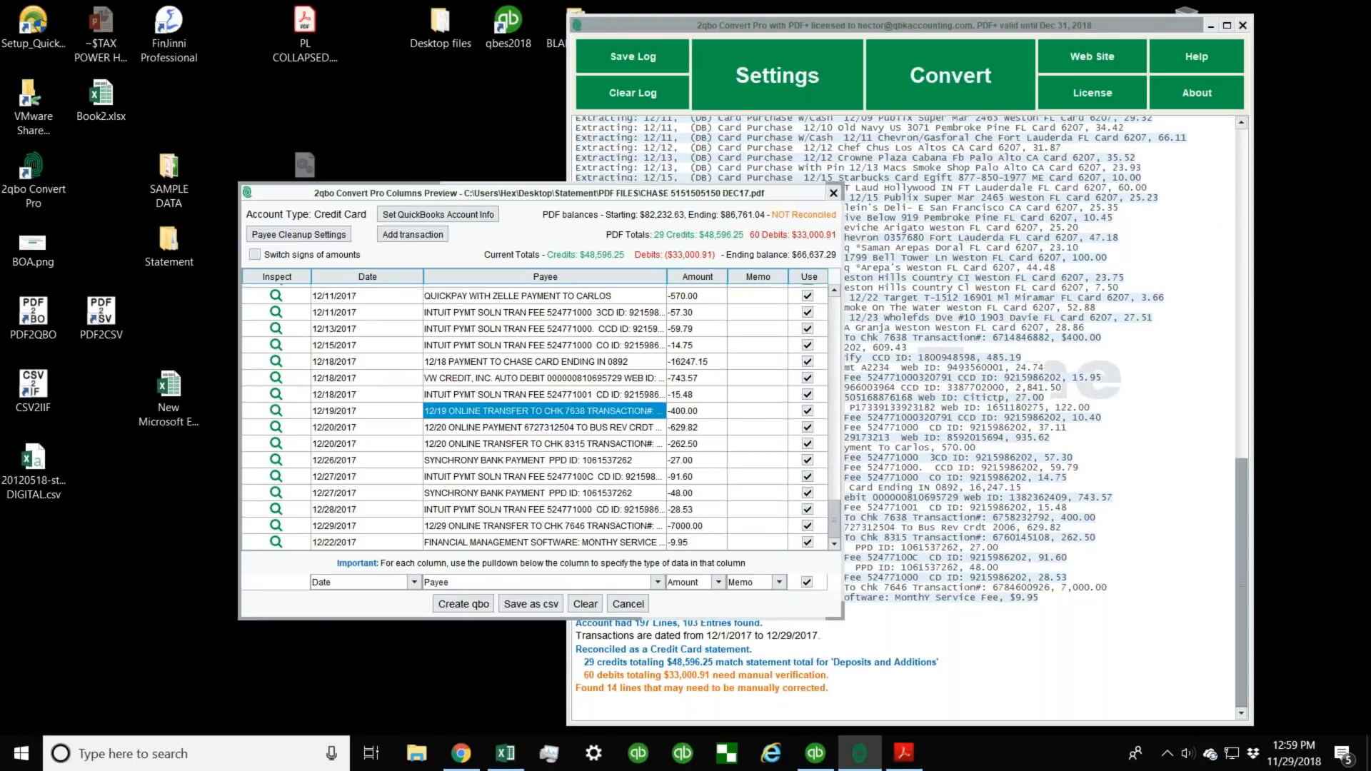
Enable the removal of words that are dates in the payee cleanup settings, keeping the preview's payees in view.
left_click(297, 235)
left_click_drag(958, 197, 815, 207)
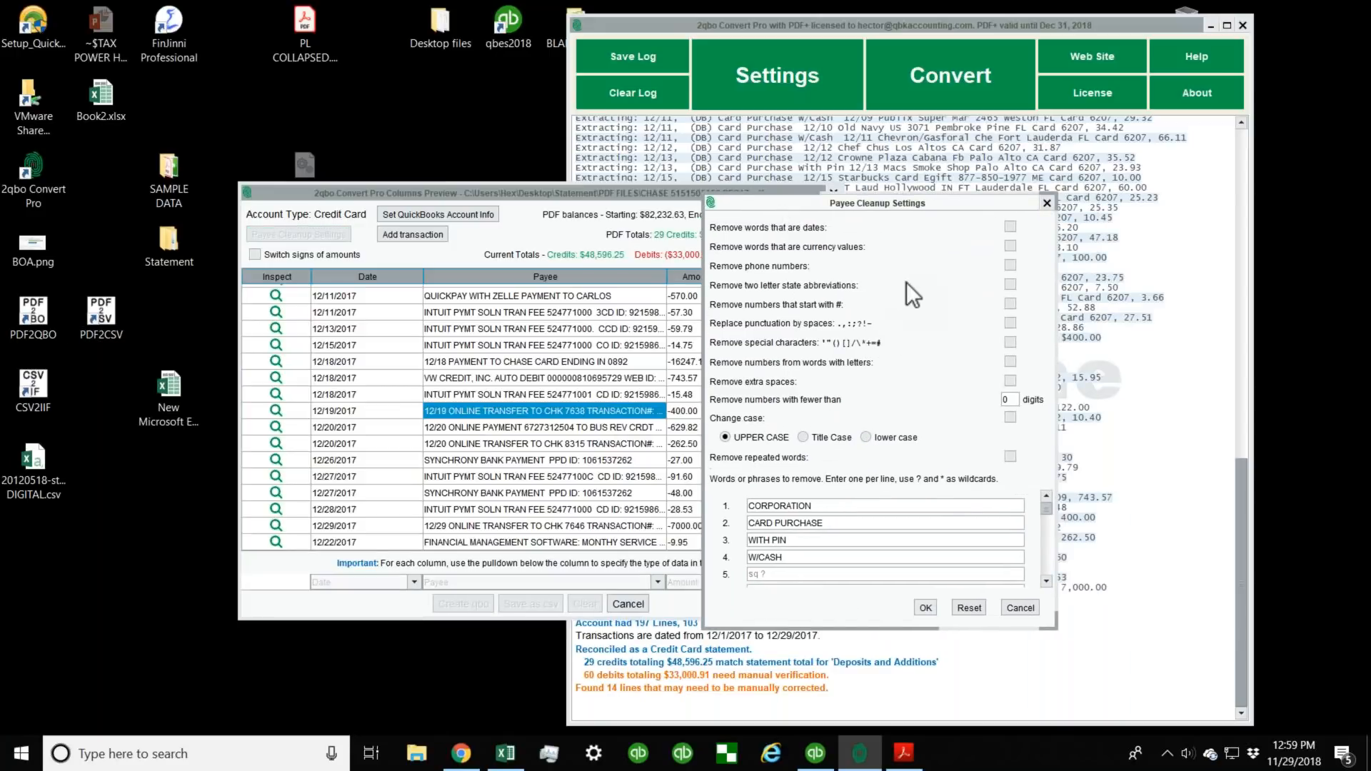
left_click(1010, 227)
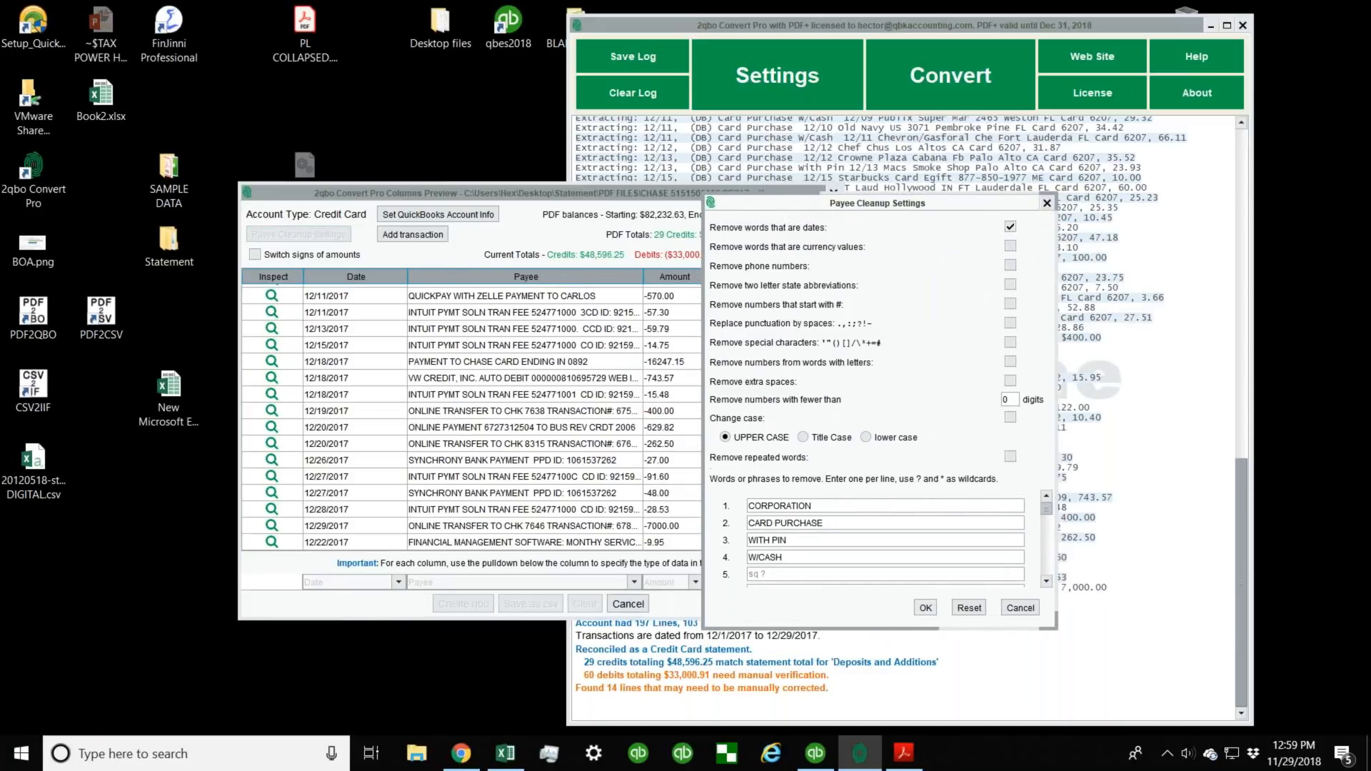
Add ONLINE TRANSFER as the fifth phrase to remove and check its effect on the transfer payees.
left_click(788, 575)
type("ONLINE TRANSFER")
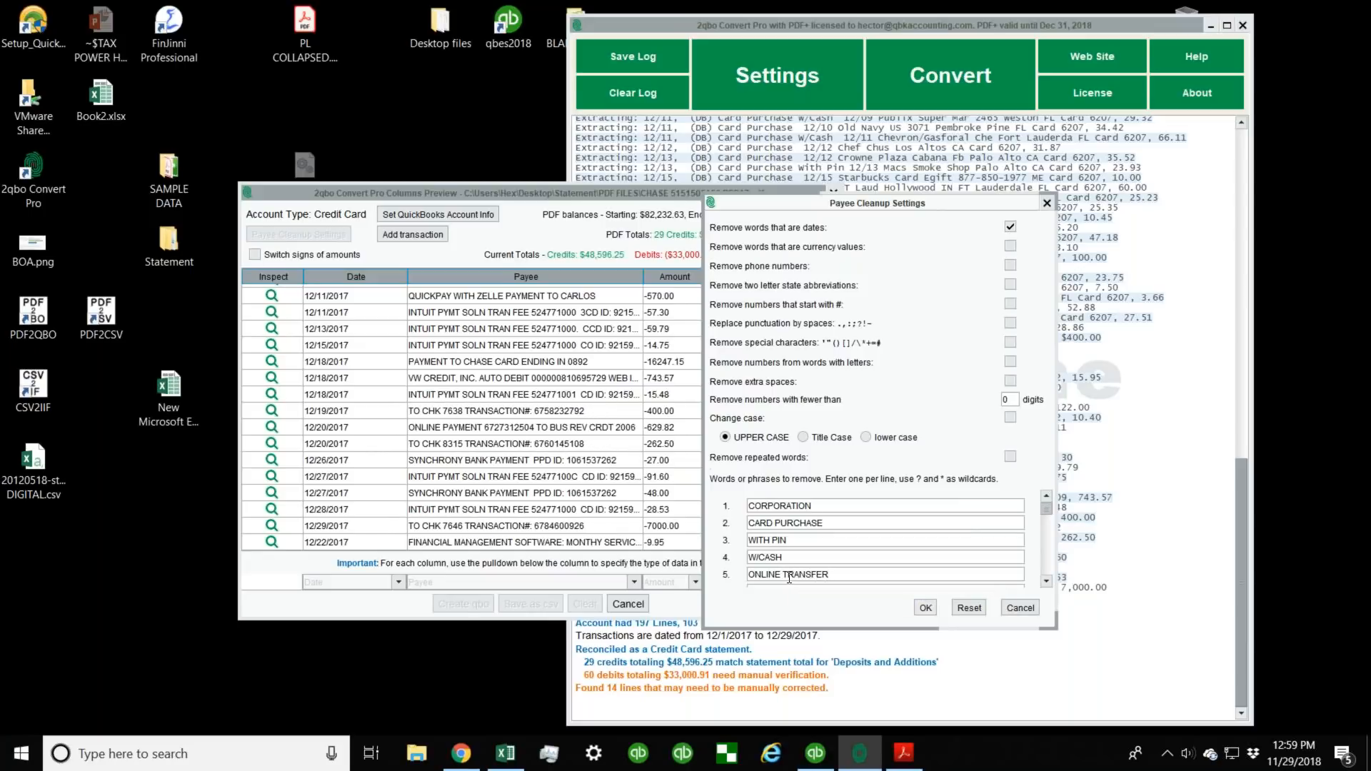
left_click_drag(838, 575, 743, 575)
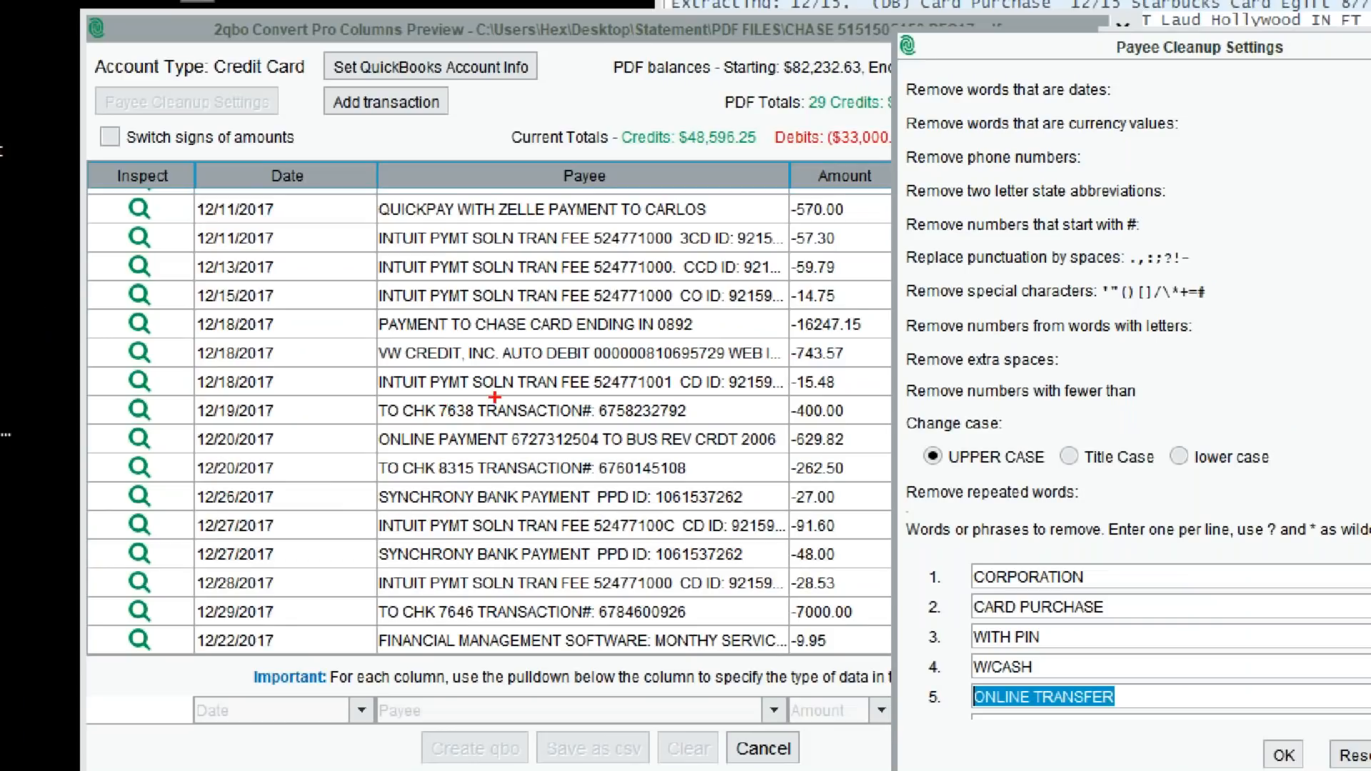
mouse_move(404, 385)
left_mouse_down()
mouse_move(689, 434)
mouse_move(511, 389)
mouse_move(369, 381)
mouse_move(460, 428)
mouse_move(475, 400)
mouse_move(423, 391)
mouse_move(471, 410)
left_mouse_up()
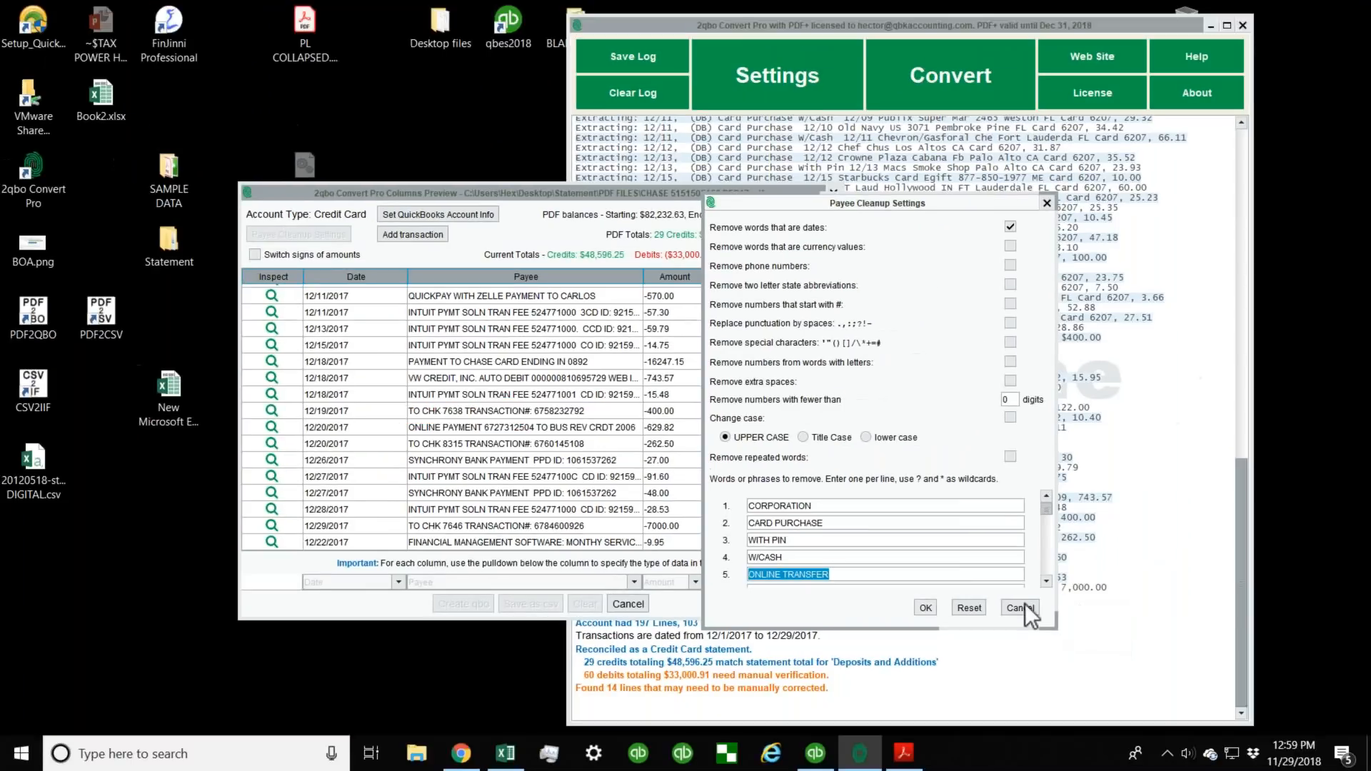
Cancel the payee cleanup settings and close the December 2017 Chase columns preview.
left_click(1022, 608)
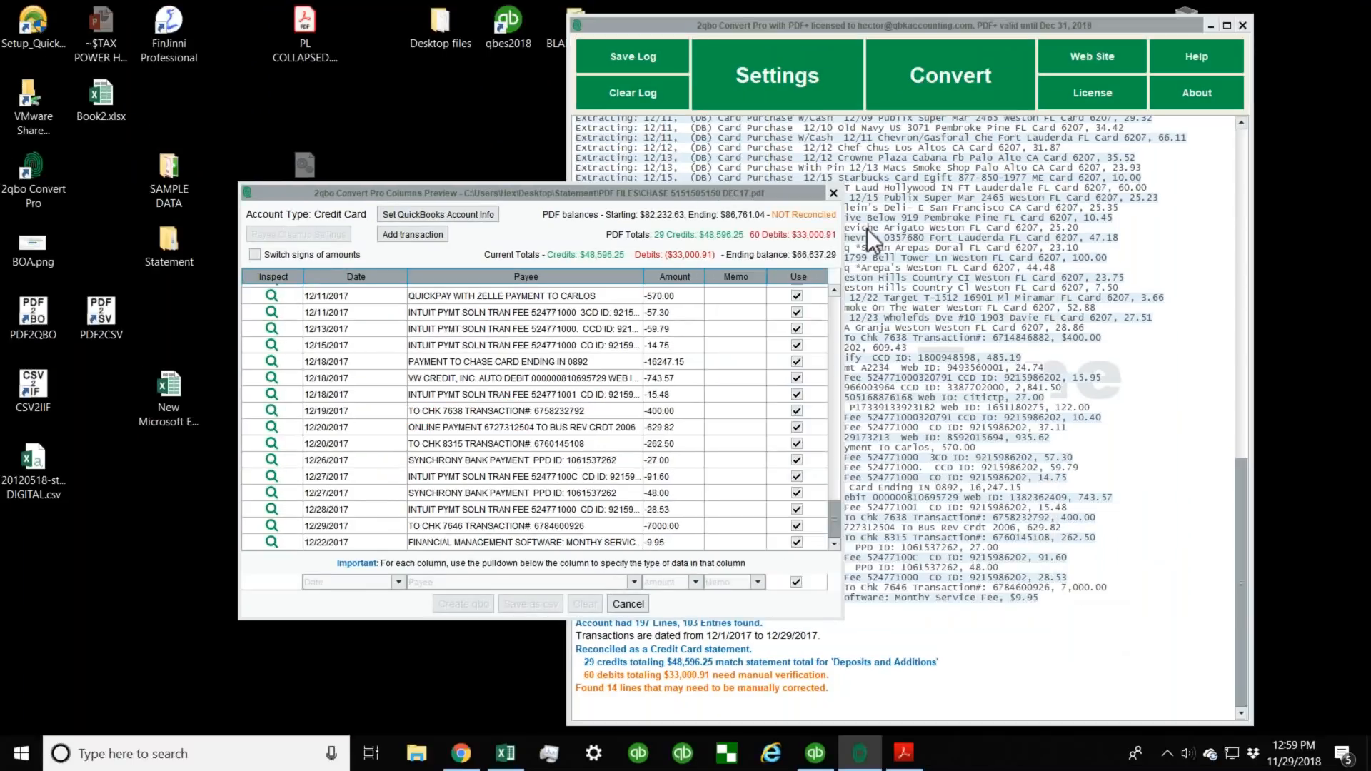
left_click(832, 192)
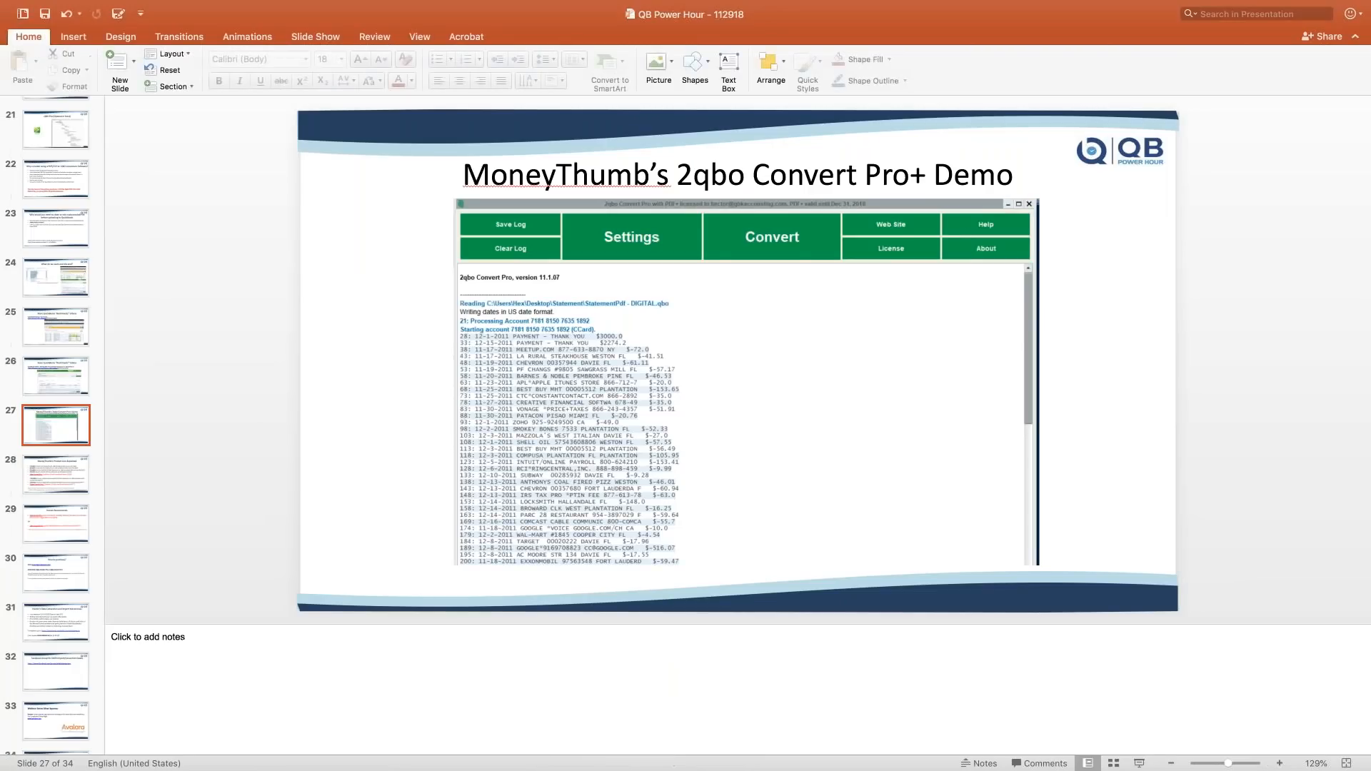
Switch to PowerPoint, present from the 2qbo Convert Pro+ demo slide, and view MoneyThumb's product line slide.
left_click(1135, 765)
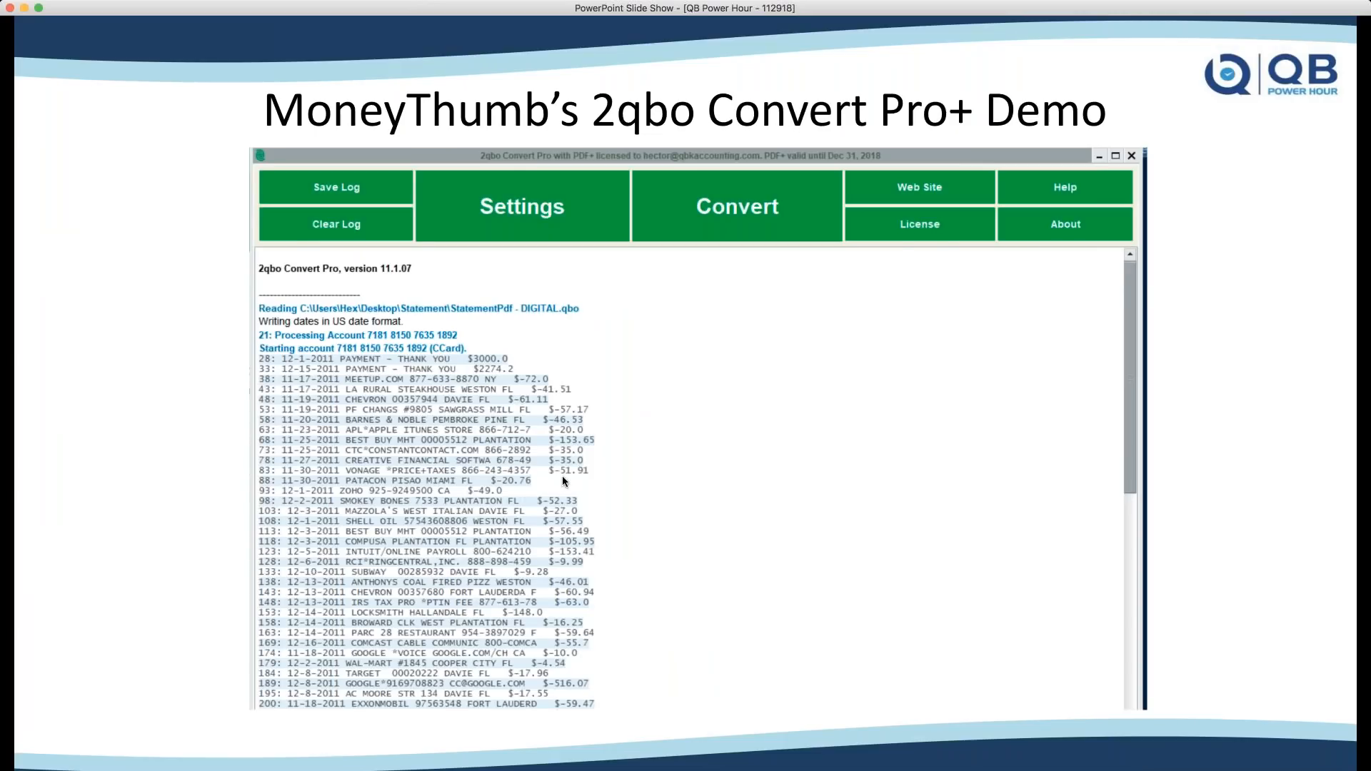
key("Right")
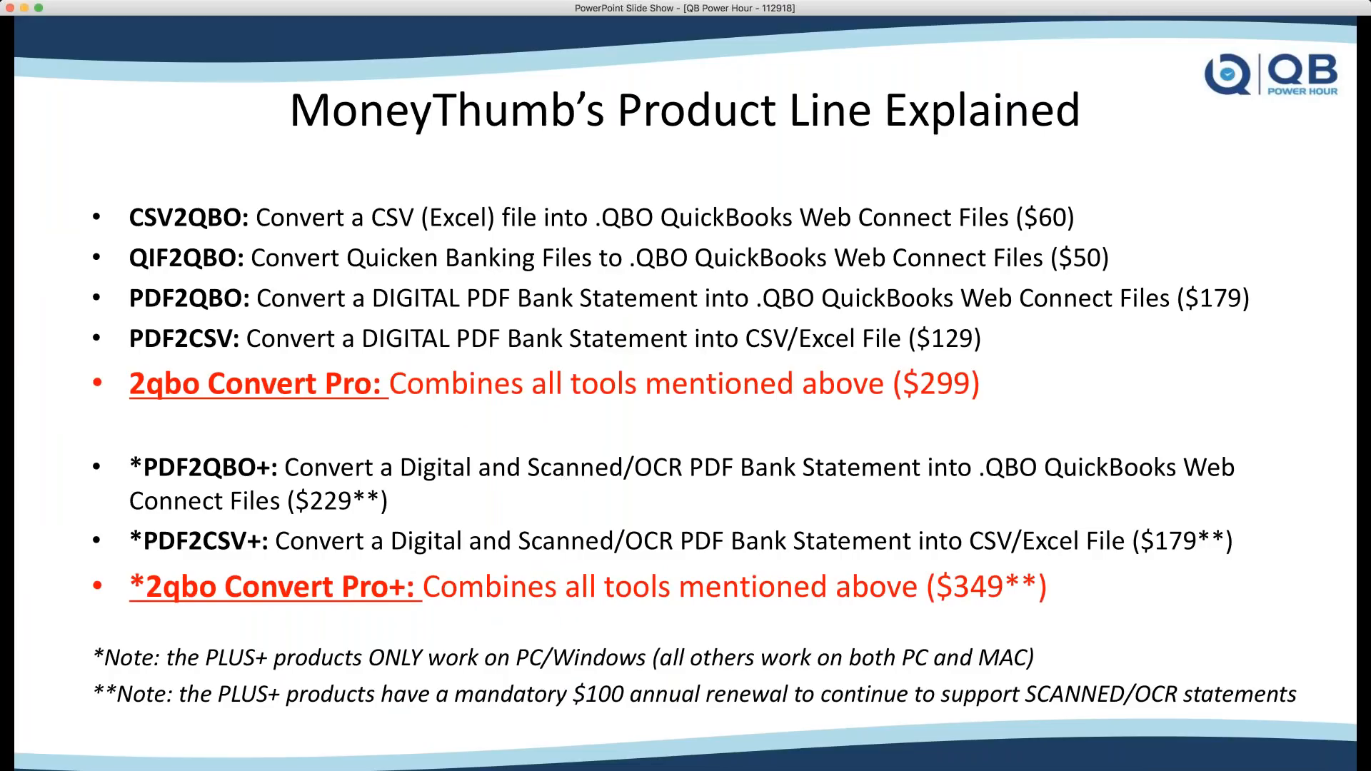
key("Escape")
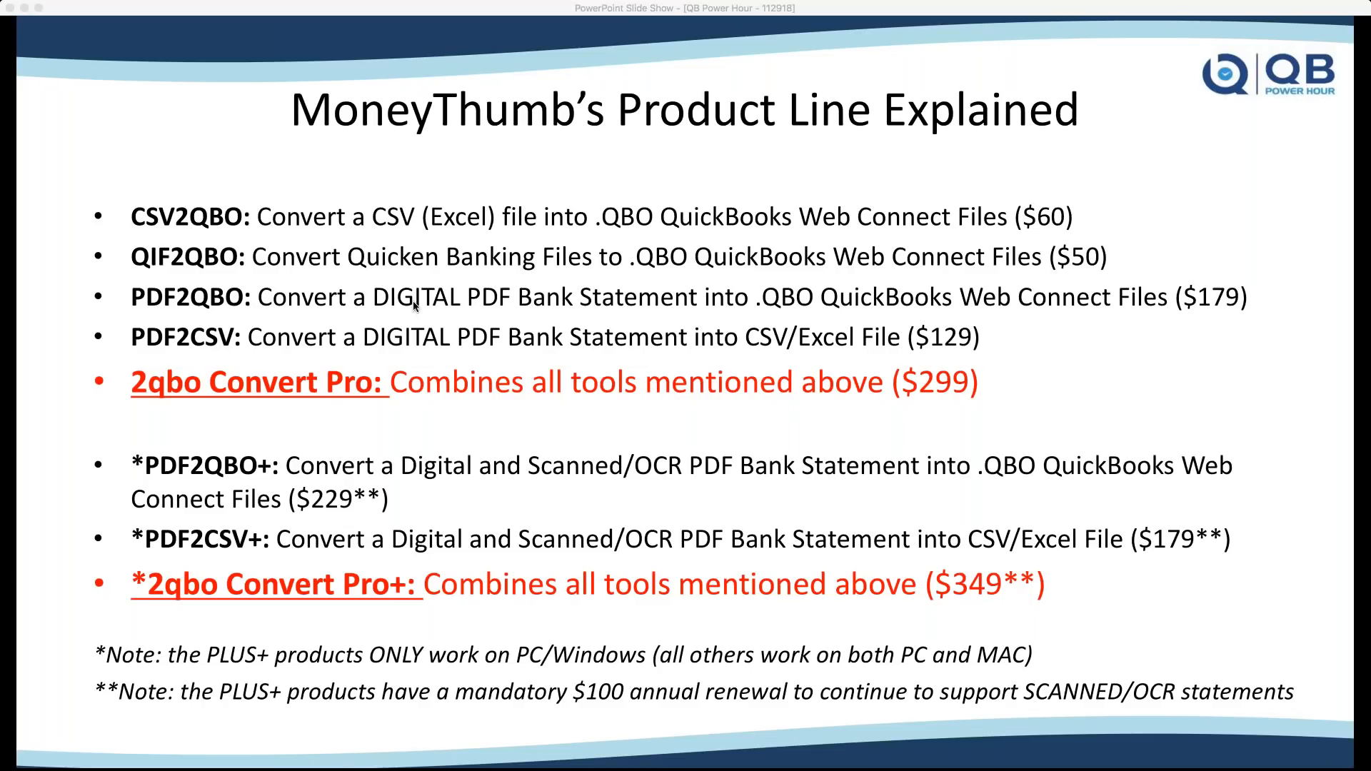